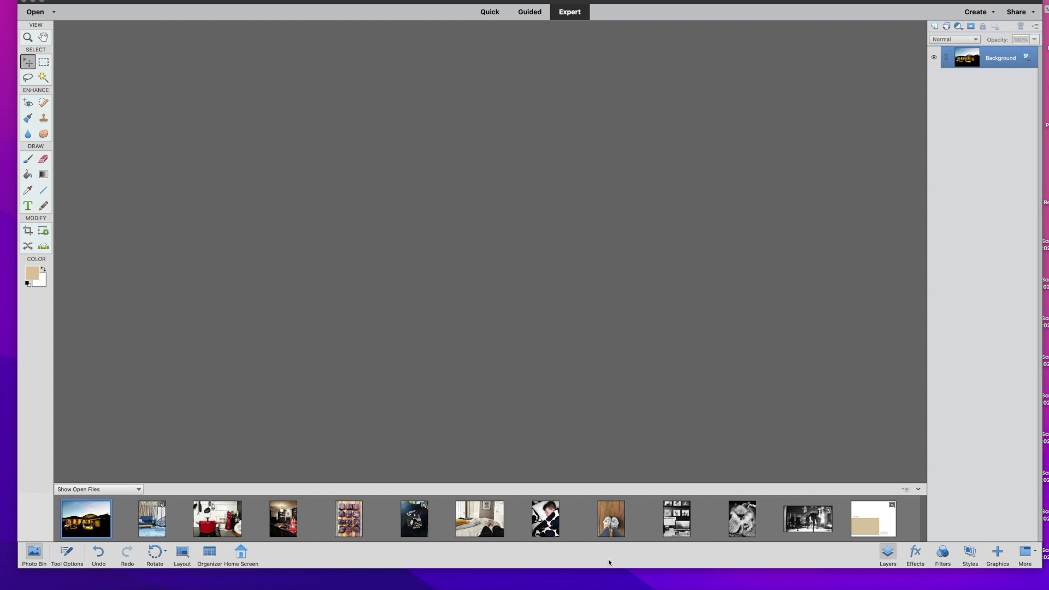
Open all the page files Wed01.psd to Wed13.psd from the THU folder in Photoshop Elements
left_click(23, 587)
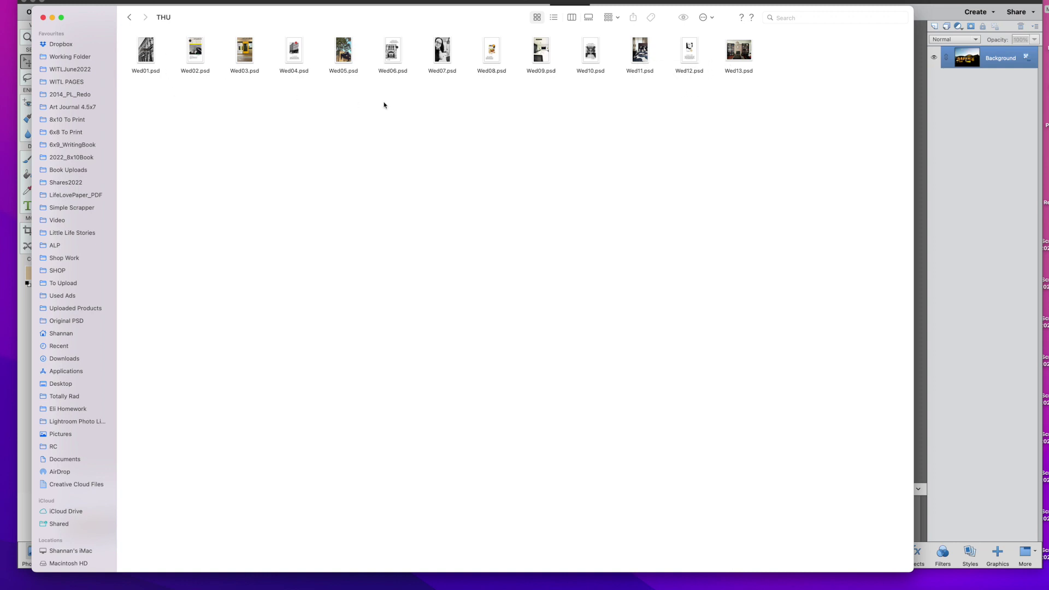
key("super+a")
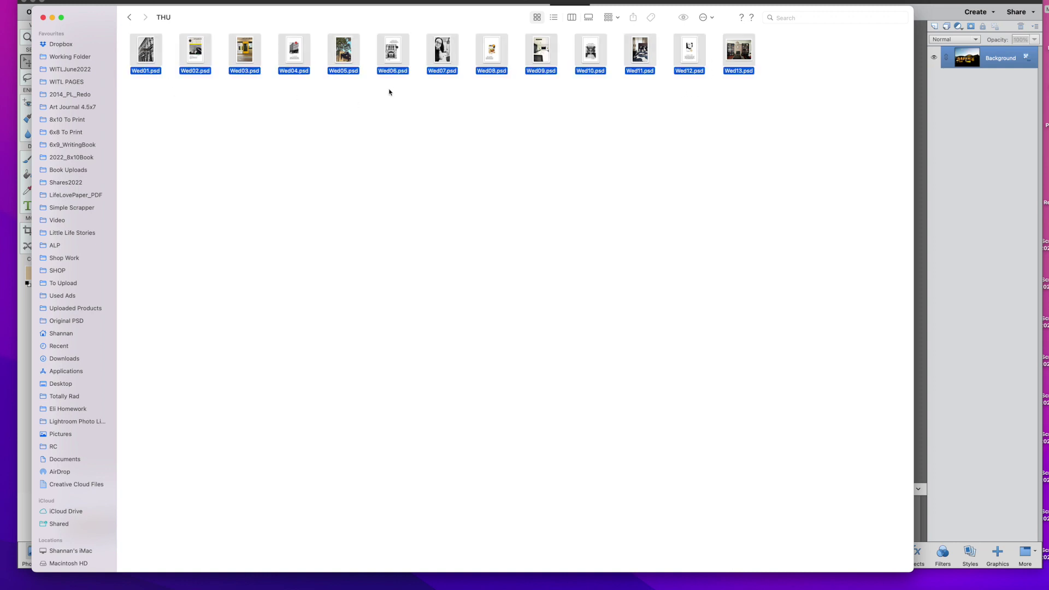
left_click_drag(390, 72, 110, 588)
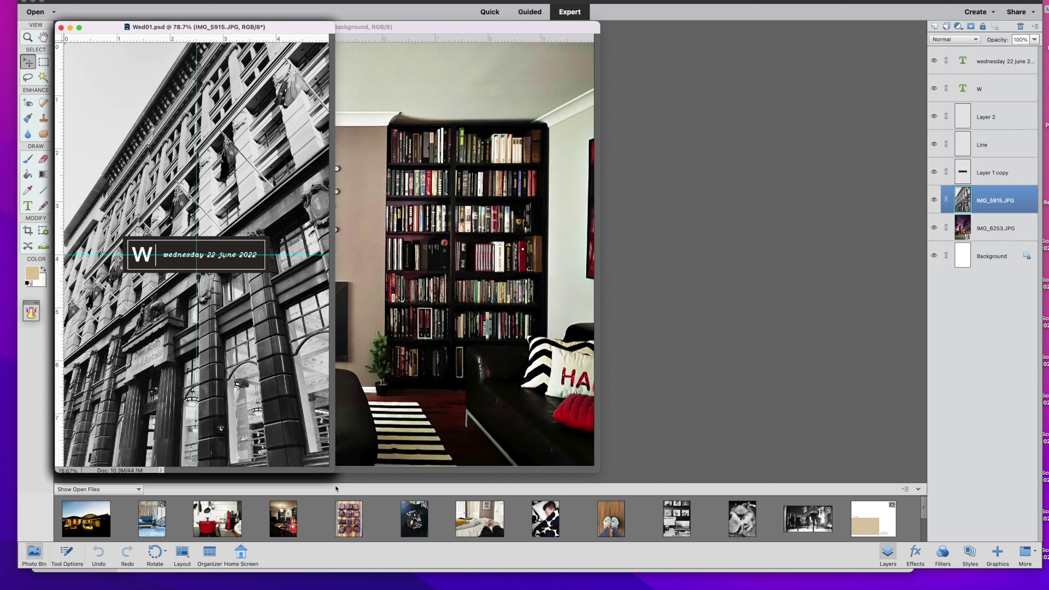
Dock the Wed01.psd window in the workspace and hide its guides
left_click_drag(298, 26, 620, 28)
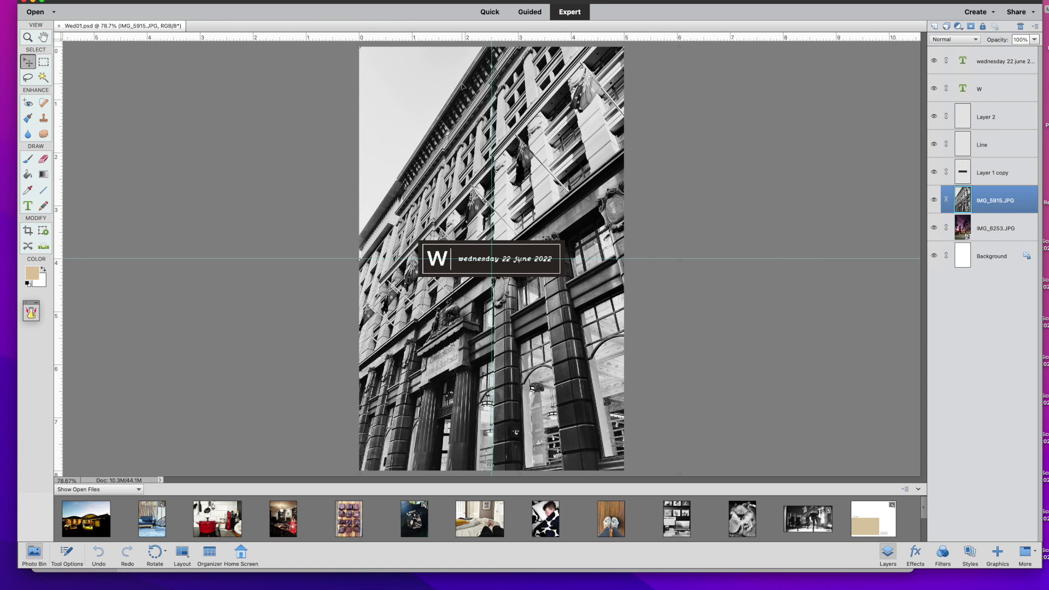
left_click(325, 0)
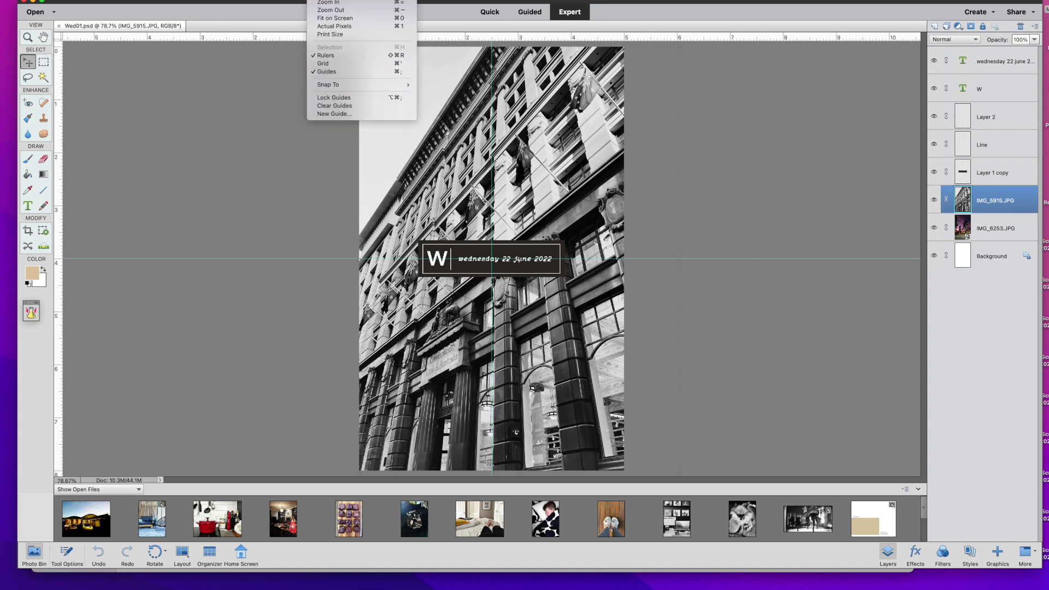
left_click(348, 72)
left_click(746, 301)
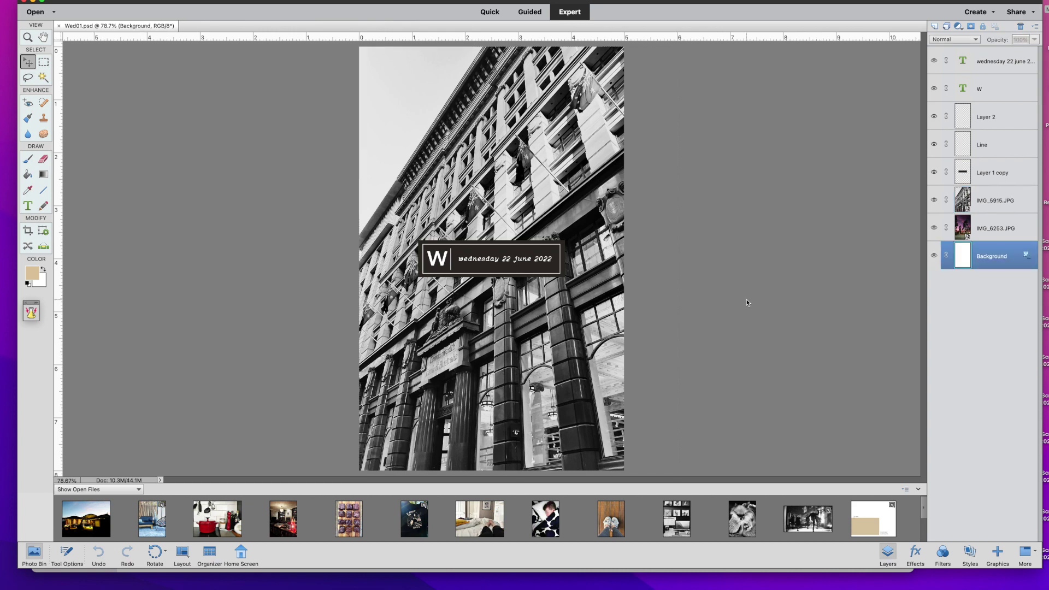
Change the label's large letter W to T and nudge it slightly to the right
left_click(436, 259)
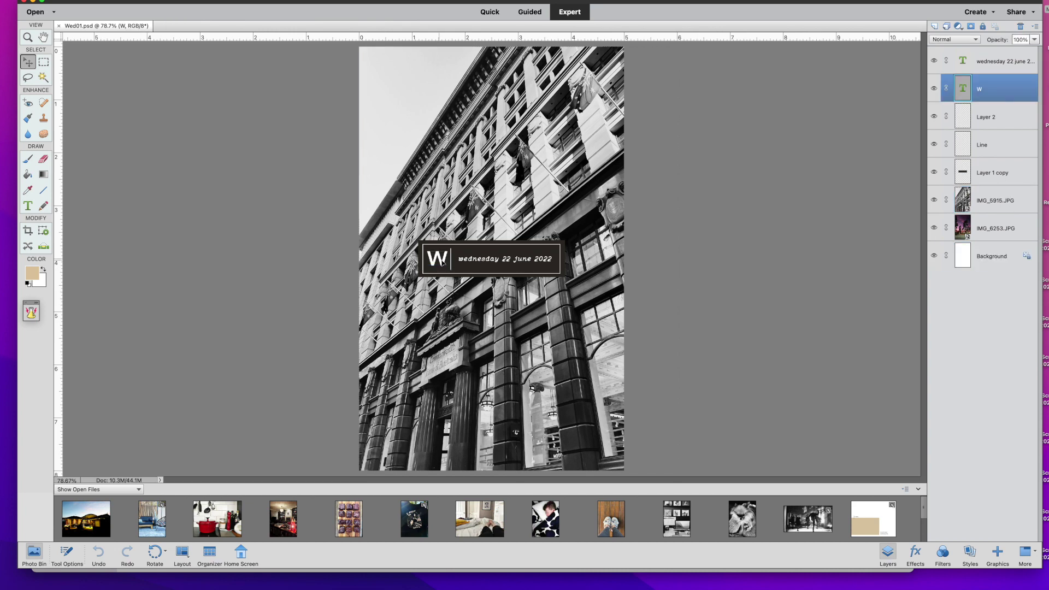
double_click(437, 258)
type("T")
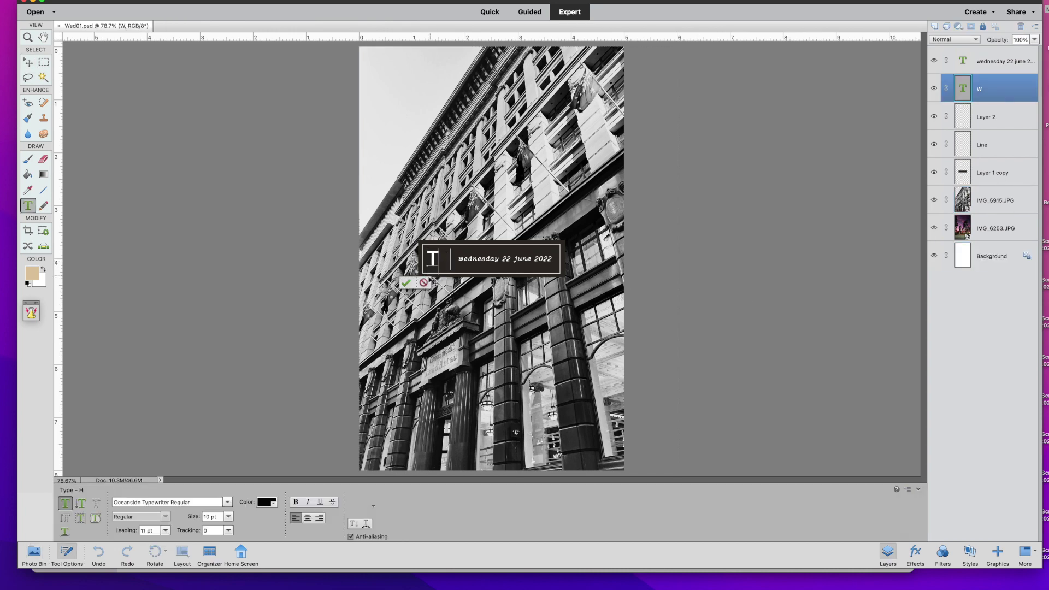
left_click(415, 283)
key("Right")
key("Right")
key("Right")
key("Right")
key("Right")
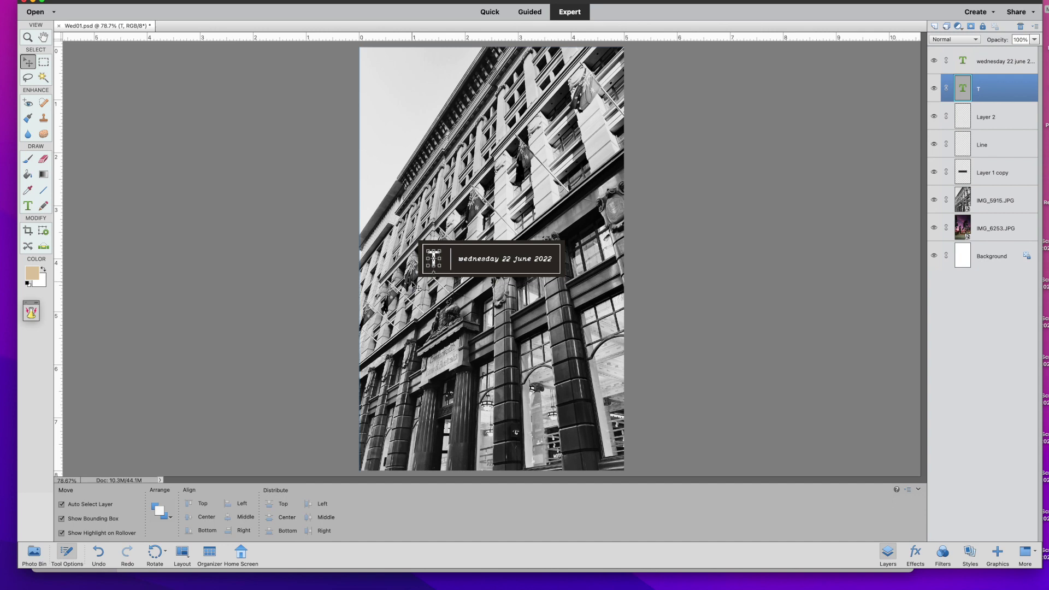
Change the label's date text to "thursday 23 june 2022"
left_click(475, 265)
double_click(475, 260)
double_click(478, 258)
type("thursday")
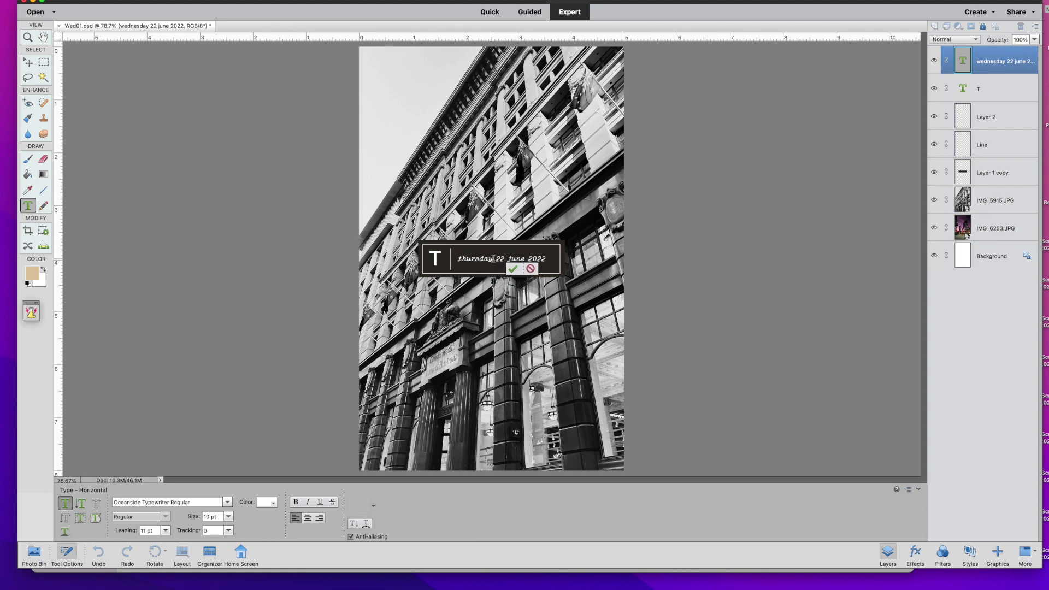
key("Right")
key("Right")
key("Right")
key("BackSpace")
type("3")
left_click(513, 269)
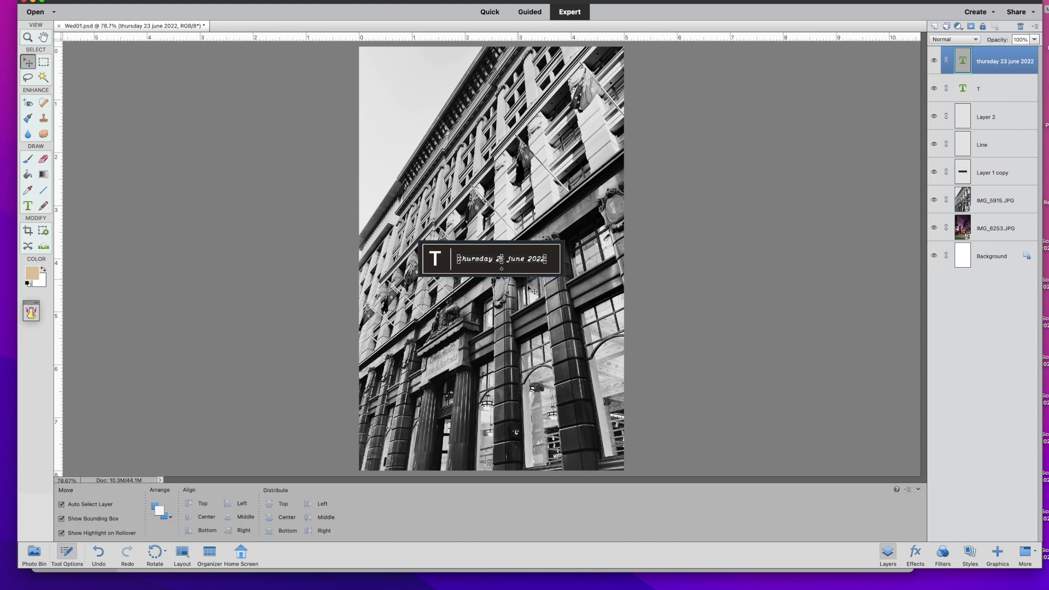
Delete the old photo layers IMG_5915.JPG and IMG_6253.JPG
left_click(983, 205)
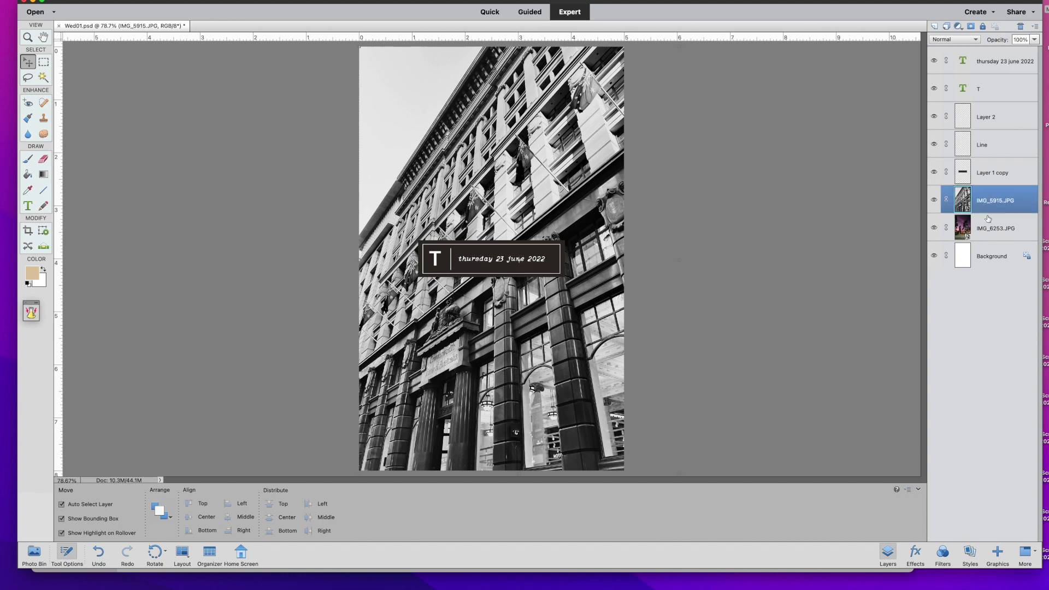
left_click(986, 218, "shift")
left_click_drag(986, 203, 1020, 27)
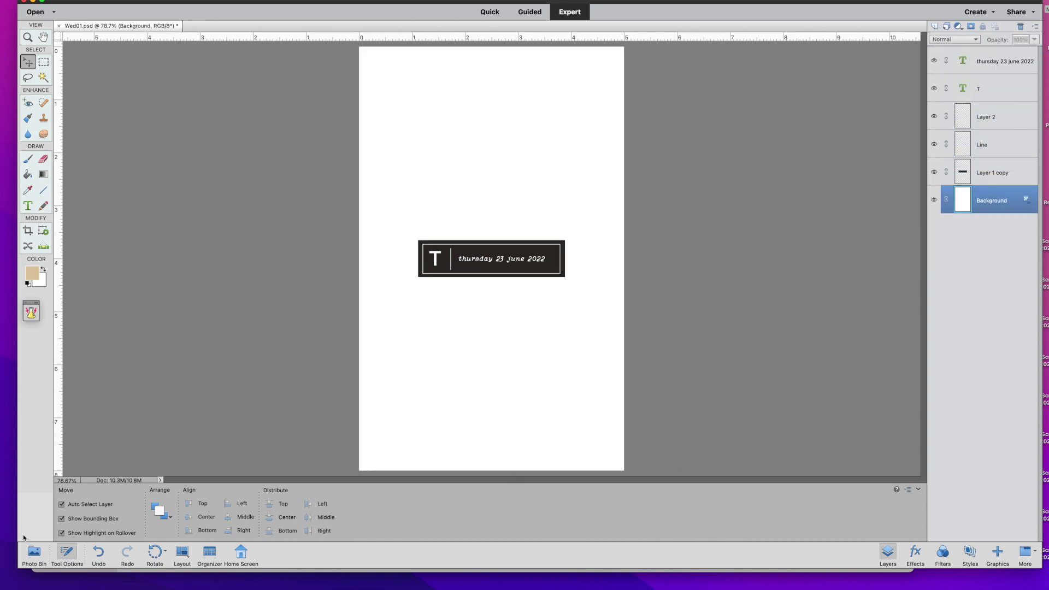
Place the patio photo IMG_4383.jpg behind the date label, enlarged and positioned to fill the whole page
left_click(33, 559)
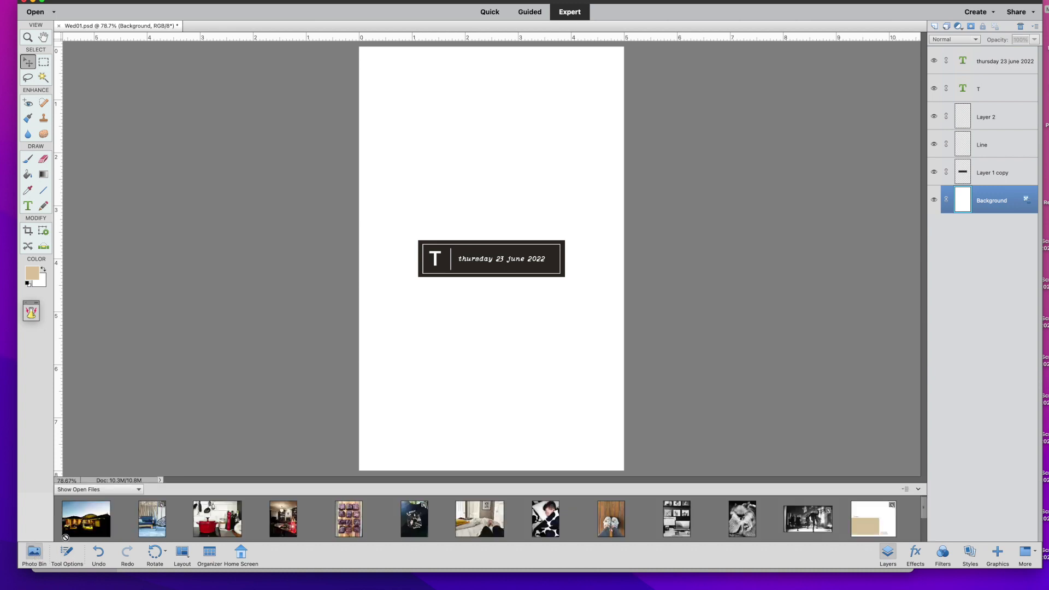
left_click_drag(151, 520, 467, 322)
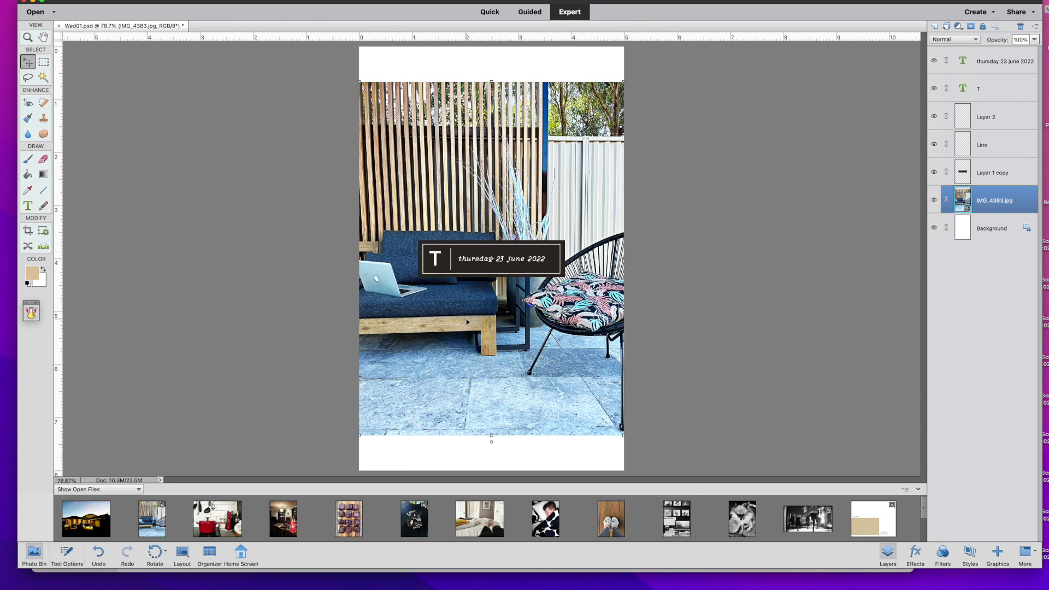
left_click_drag(489, 258, 490, 223)
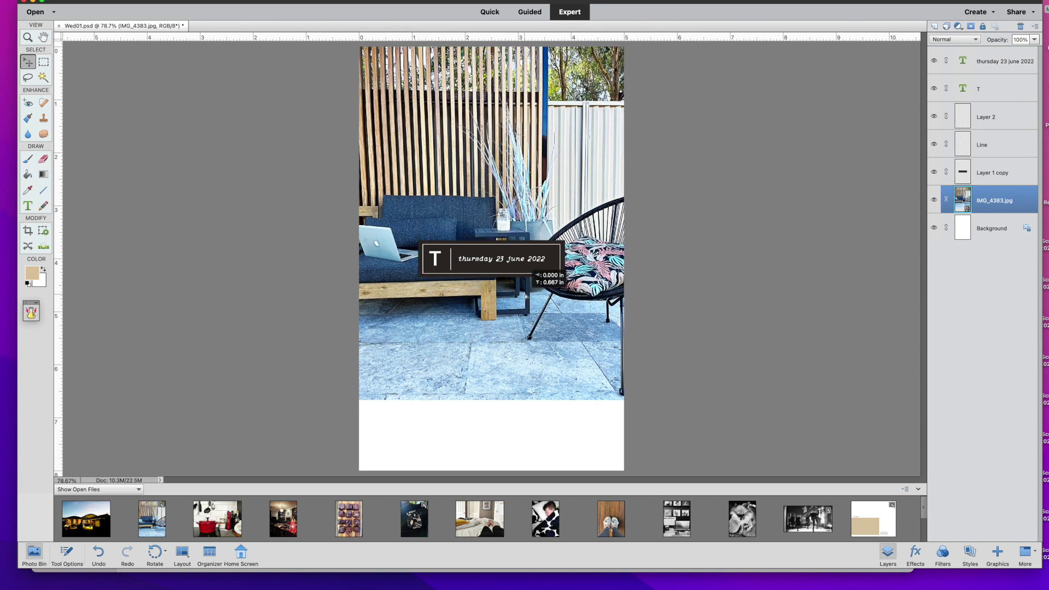
left_click_drag(623, 401, 643, 497)
key("Return")
left_click_drag(595, 444, 571, 444)
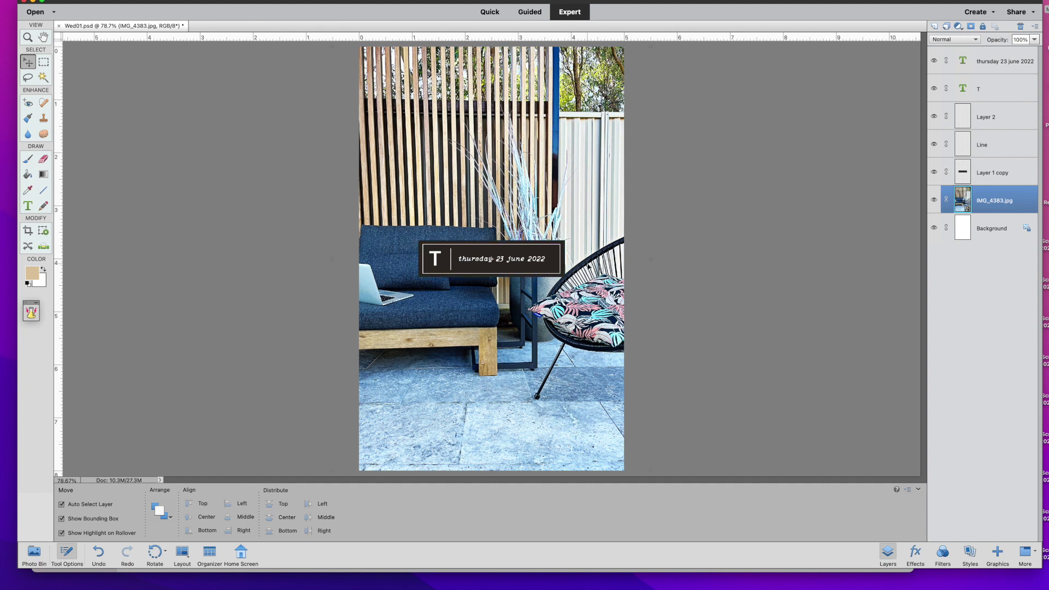
Show the guides to check the date label's alignment on the page and hide them again
left_click(314, 6)
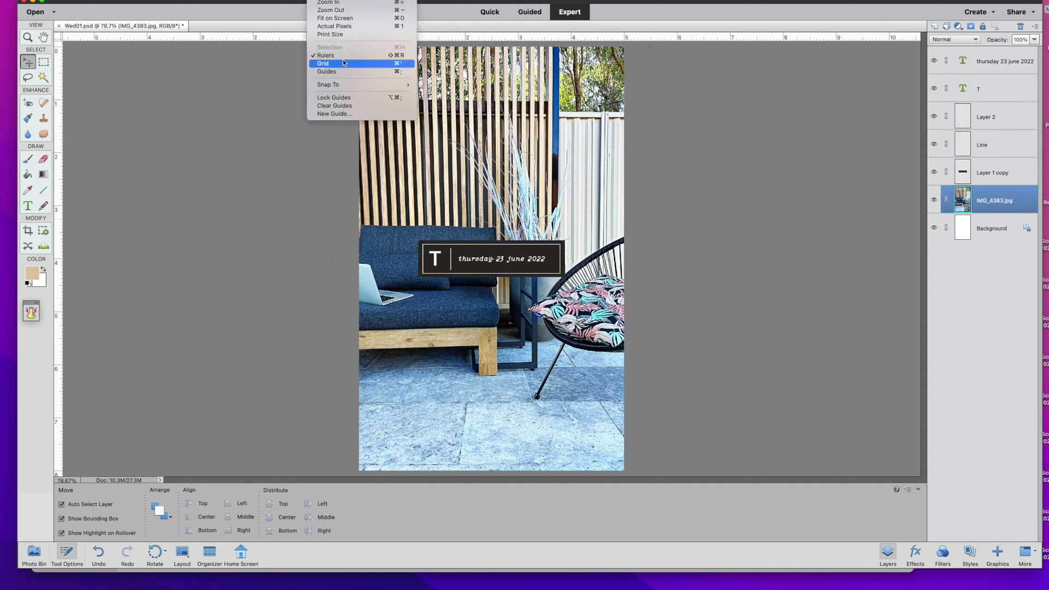
left_click(343, 73)
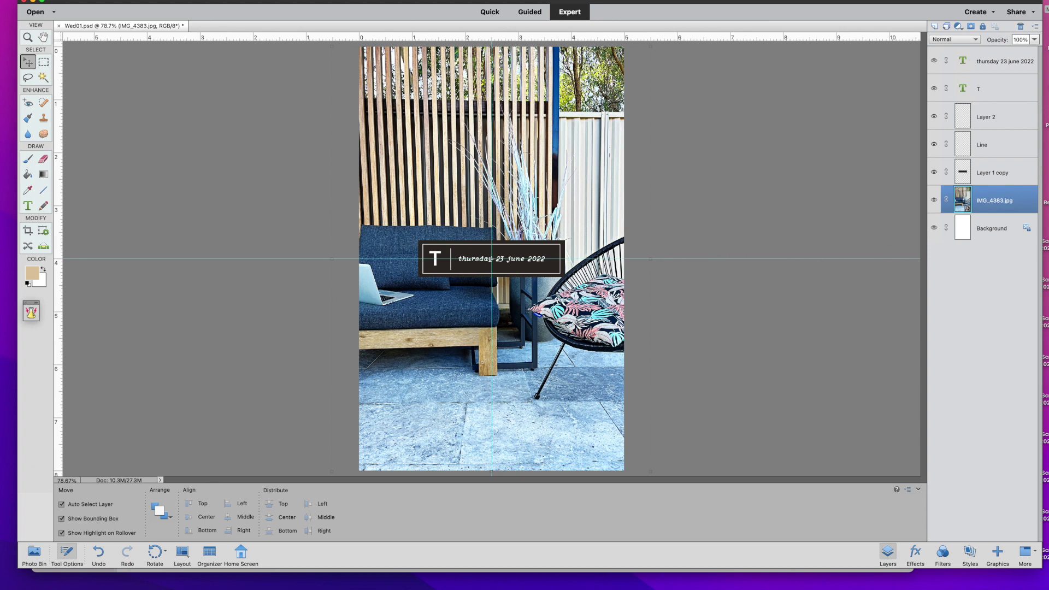
left_click(319, 5)
left_click(350, 74)
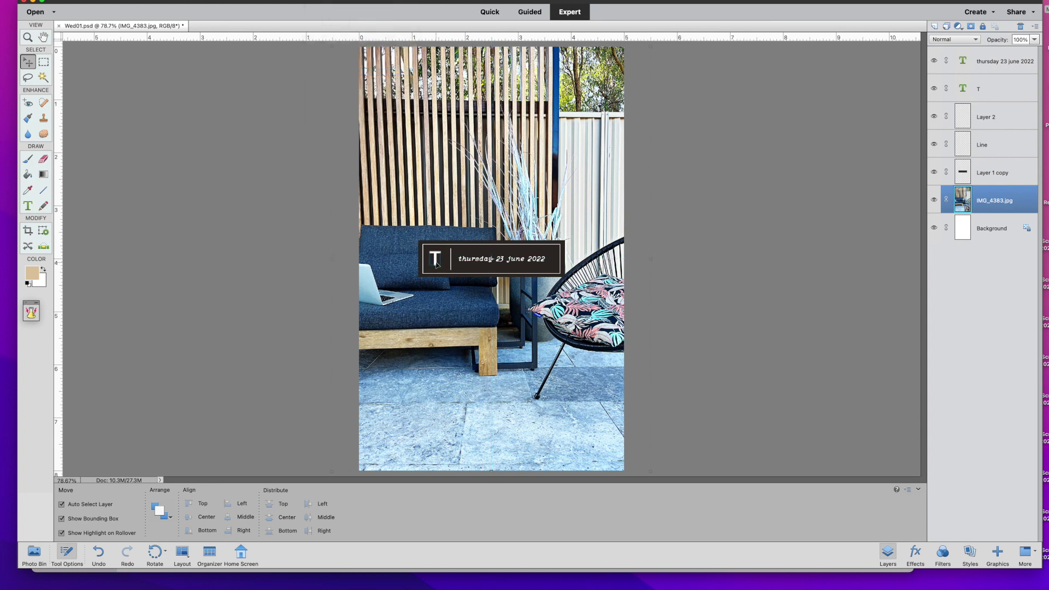
Shift the letter T slightly right to centre it in its part of the label
left_click(436, 263)
left_click_drag(436, 262, 437, 264)
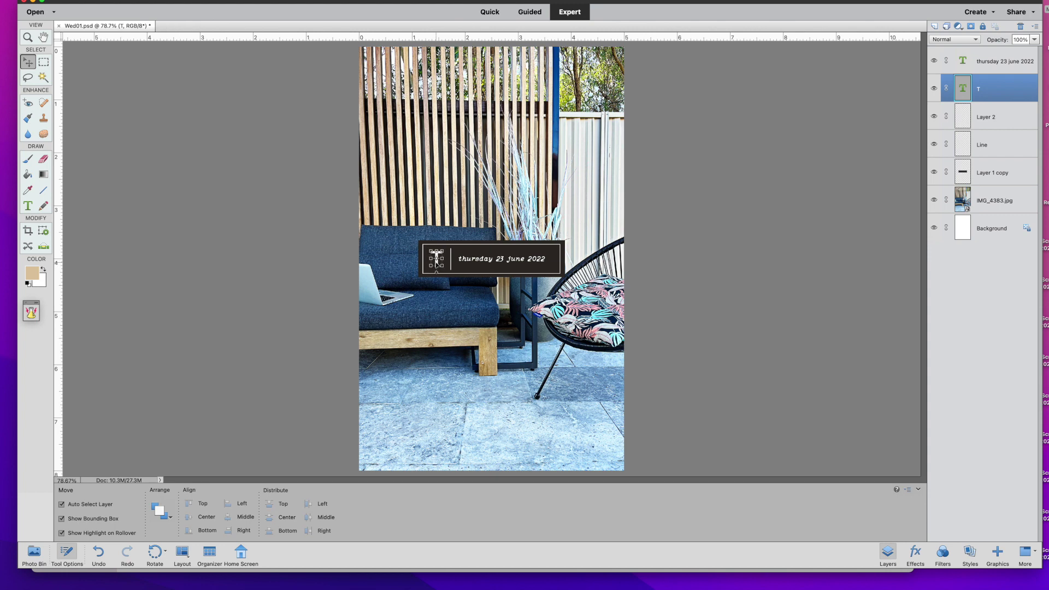
left_click(475, 314)
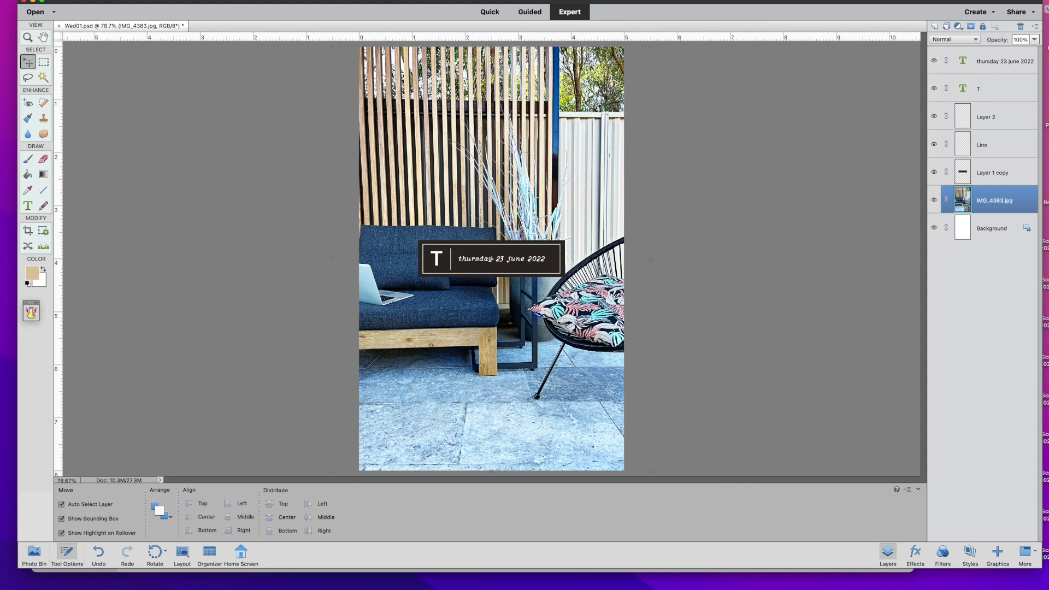
Save the page as Thu01.psd in the THU folder, keeping its layers, and minimize its window
left_click(149, 0)
left_click(182, 60)
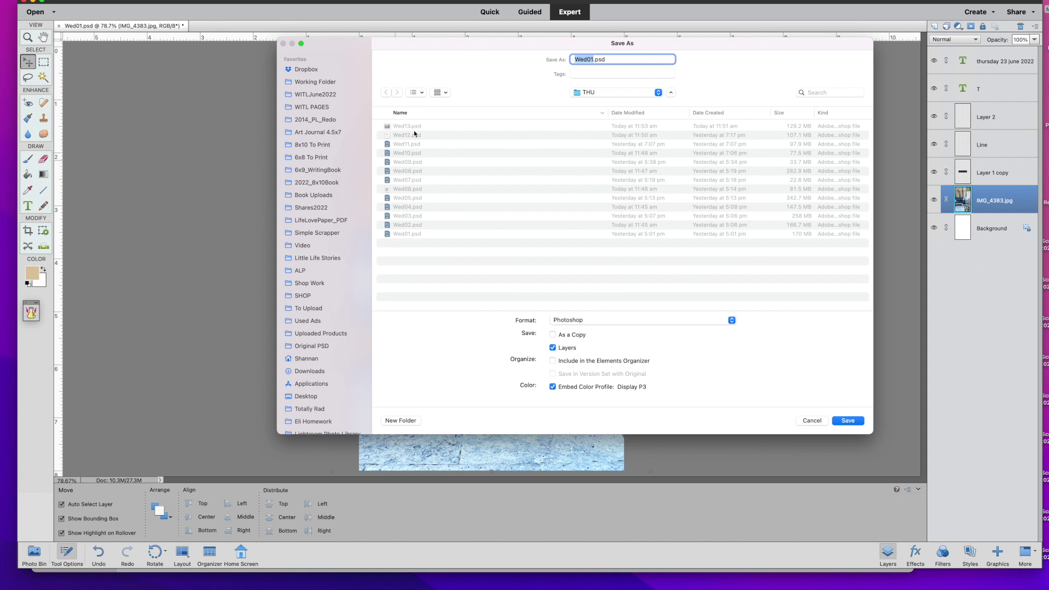
key("super+a")
type("Thu01")
key("Return")
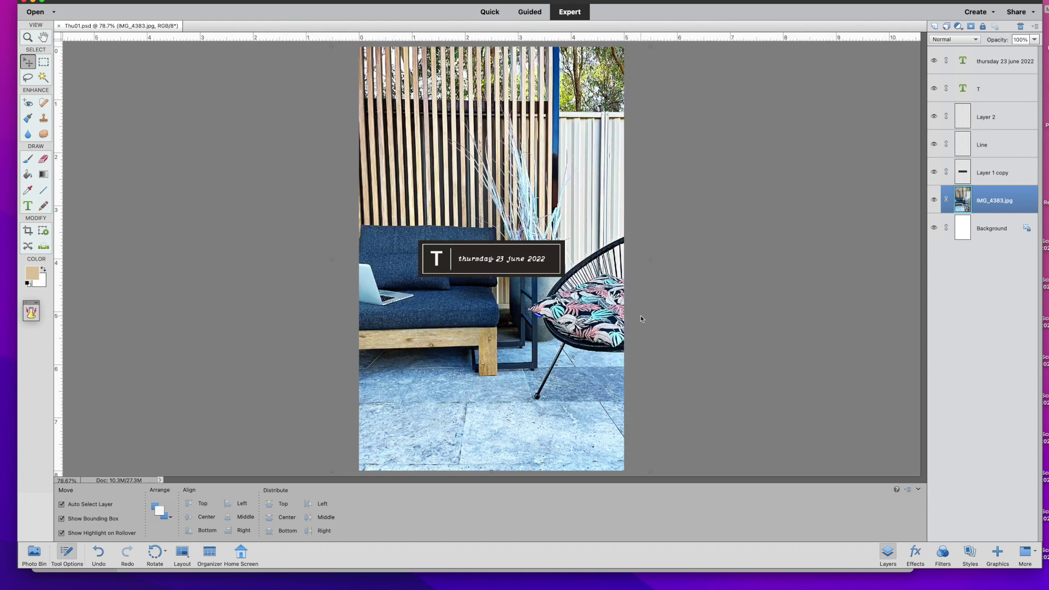
left_click_drag(147, 27, 153, 48)
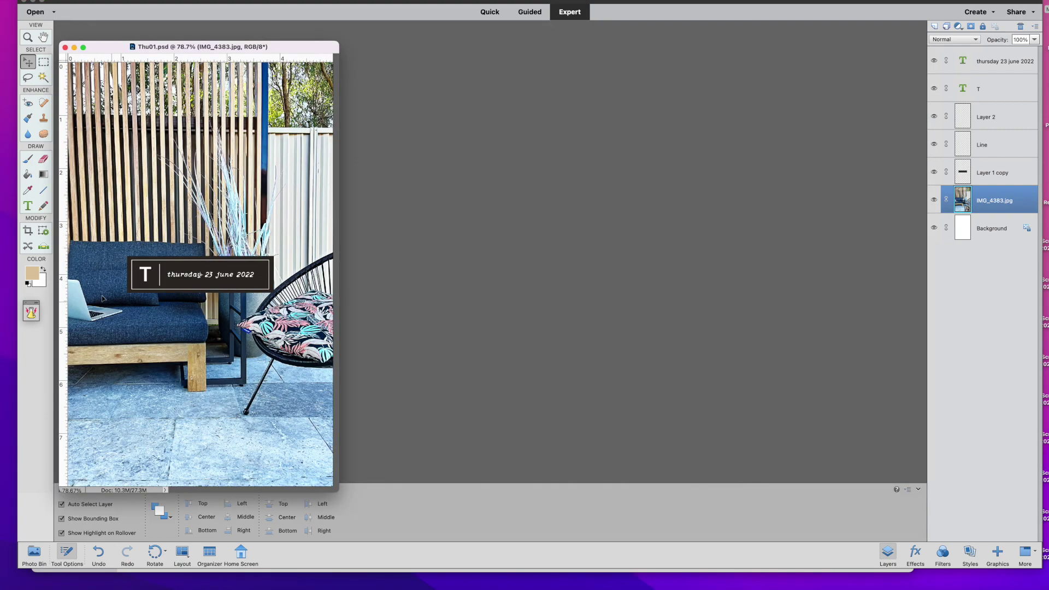
left_click(74, 47)
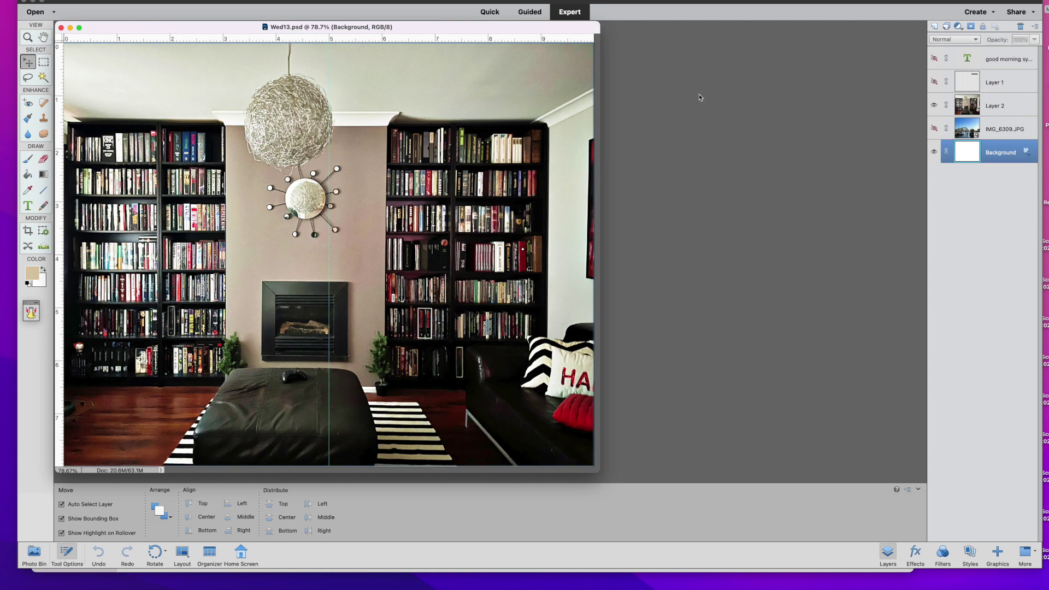
Bring up Wed02.psd from the open files and dock its window in the workspace
left_click(34, 551)
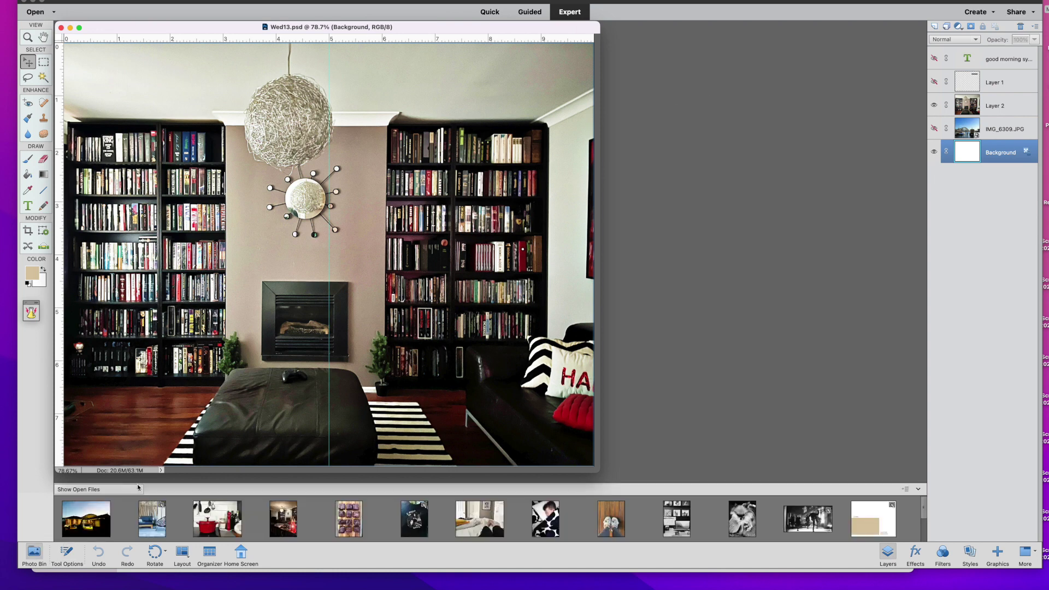
scroll(138, 513, "down", 2)
scroll(515, 535, "up", 2)
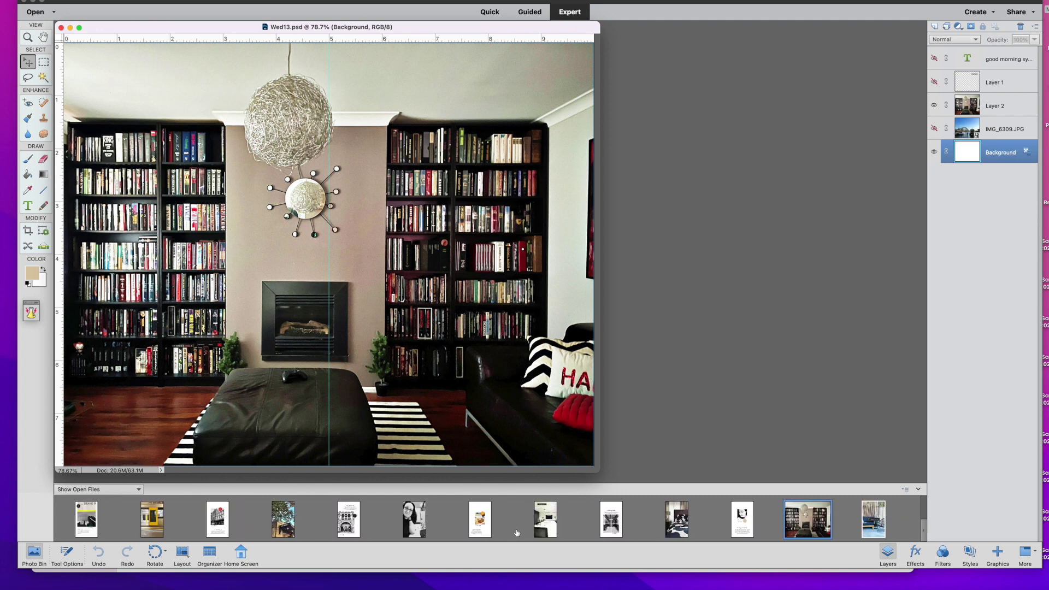
left_click_drag(87, 519, 699, 160)
left_click_drag(284, 27, 641, 34)
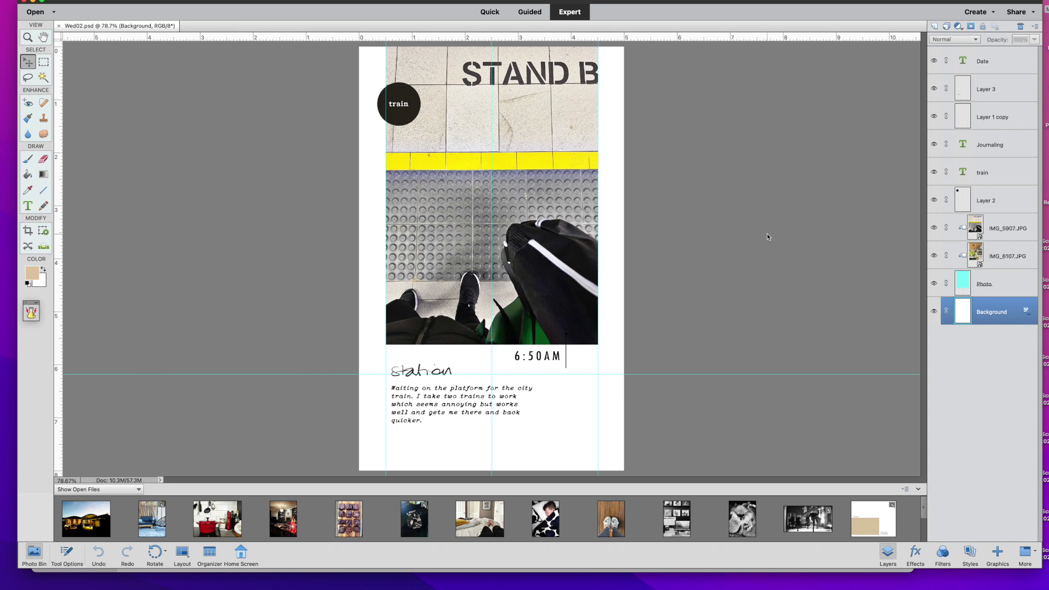
Delete the photo layers IMG_5907.JPG and IMG_6107.JPG clipped to the Photo placeholder
left_click(994, 256)
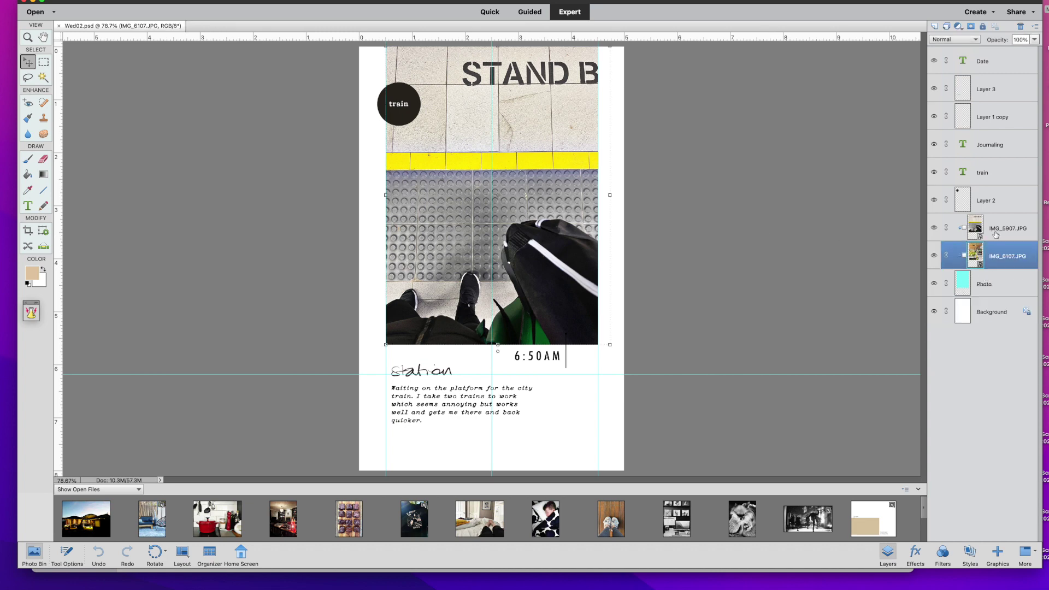
left_click(995, 235, "shift")
left_click_drag(996, 235, 1019, 30)
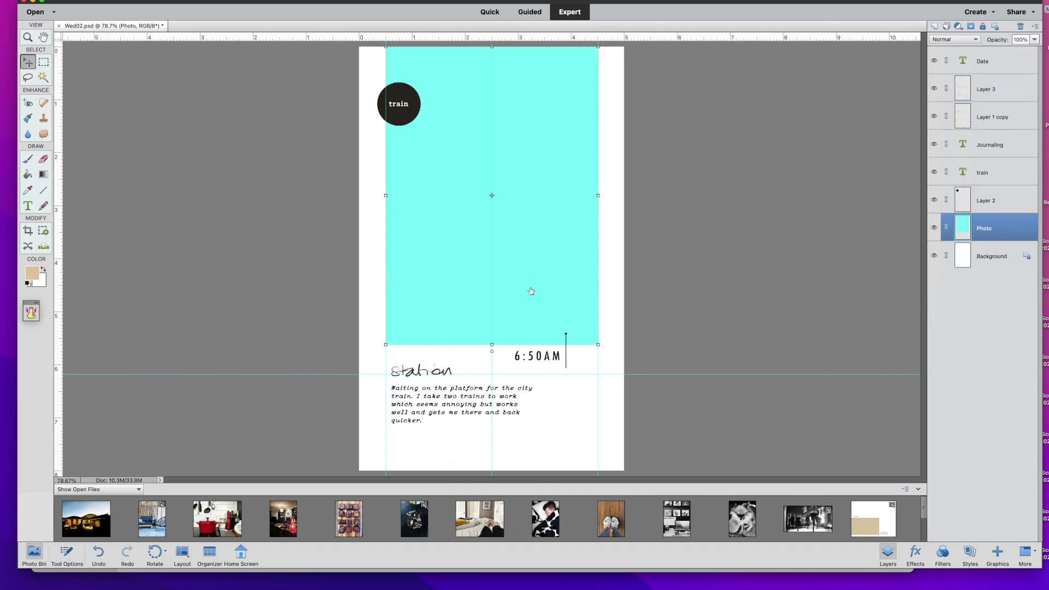
Place the sleeping child photo IMG_6531.JPG above the Photo layer, scaled and positioned at the page's top to cover the placeholder
left_click_drag(543, 514, 532, 263)
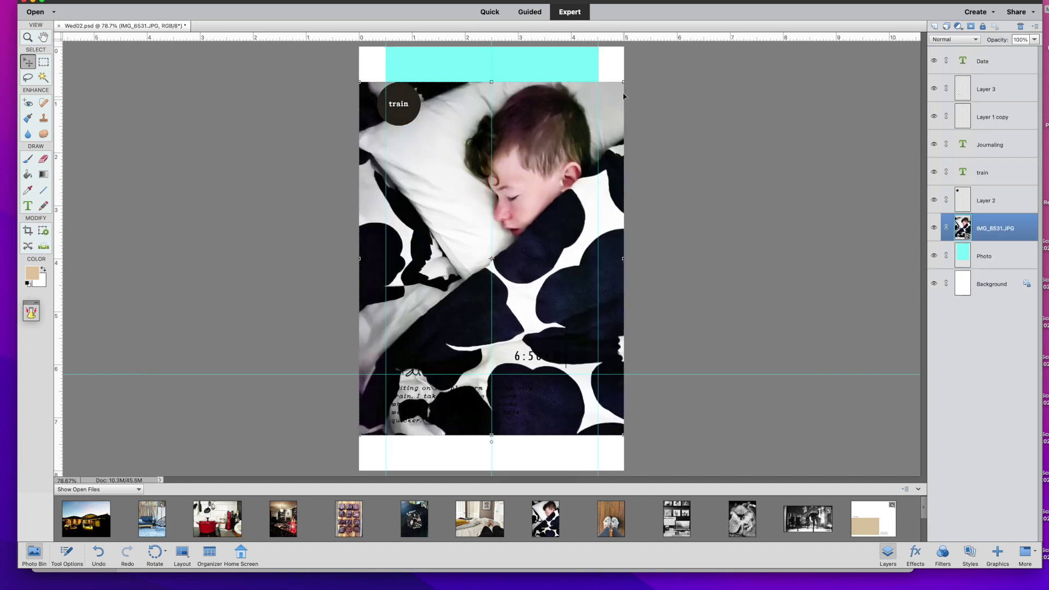
left_click_drag(624, 82, 615, 94)
key("Return")
left_click_drag(546, 151, 547, 110)
left_click_drag(616, 388, 599, 367)
key("Return")
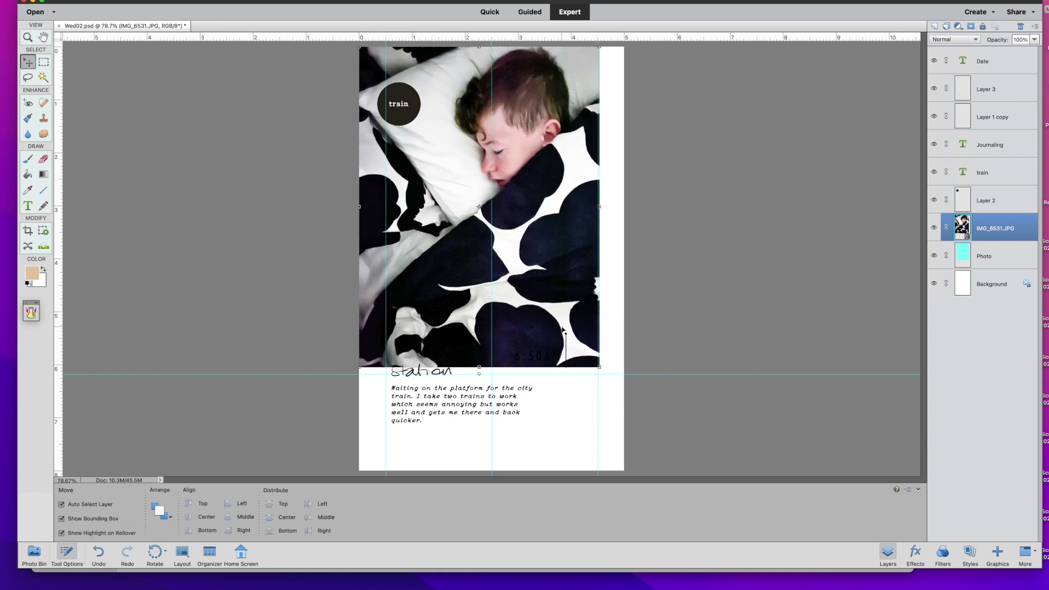
Clip the IMG_6531.JPG layer to the Photo placeholder and deselect it
key("super+g")
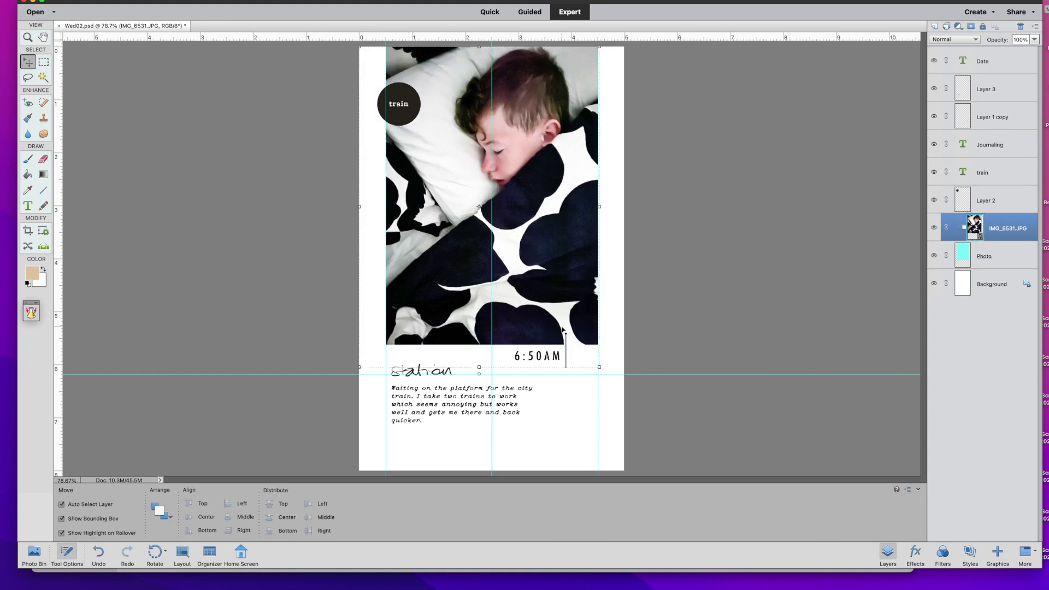
left_click(613, 286)
left_click(565, 284)
left_click(624, 289)
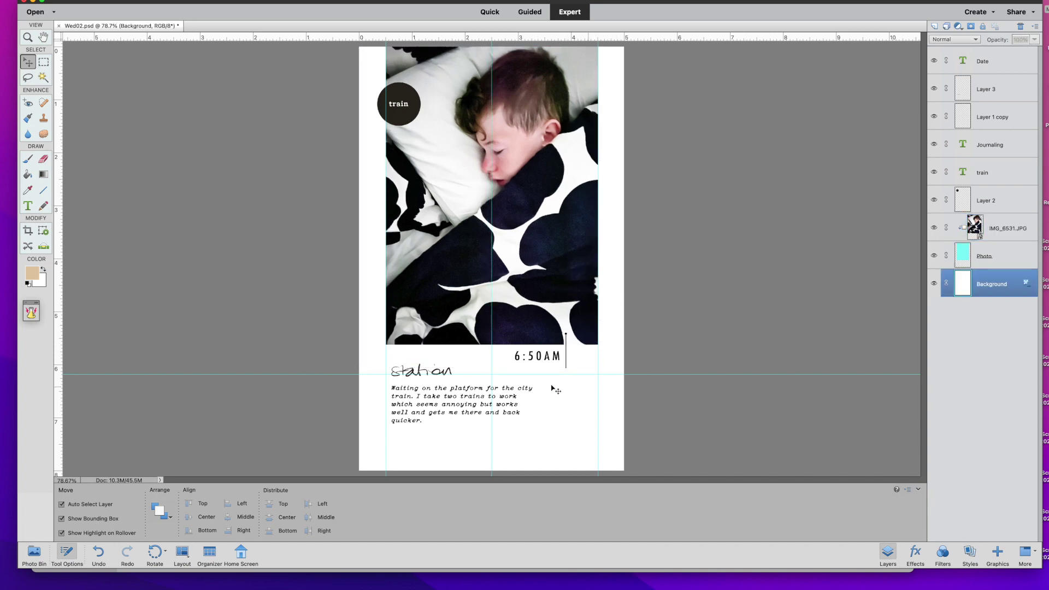
double_click(540, 357)
left_click(541, 357)
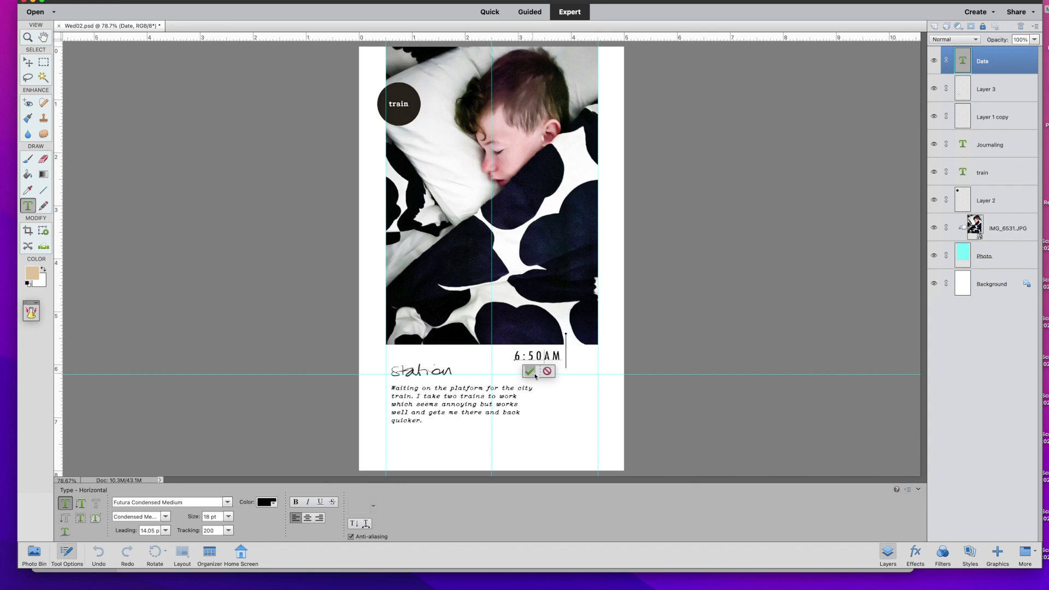
left_click(537, 375)
key("v")
left_click(562, 392)
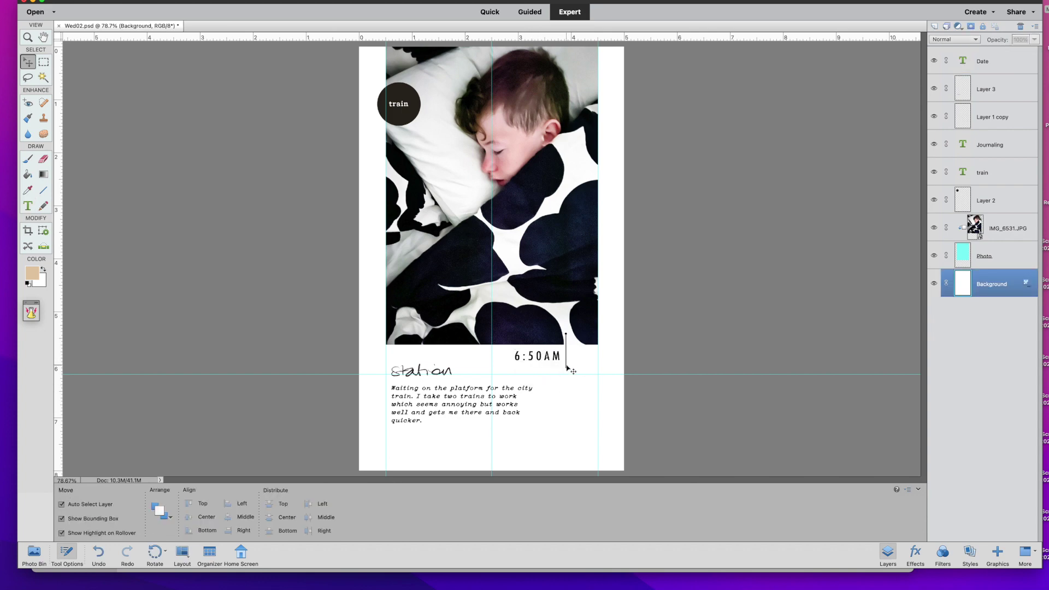
Shift the thin vertical line and the 6:50AM time text slightly to the right beneath the photo
left_click(567, 368)
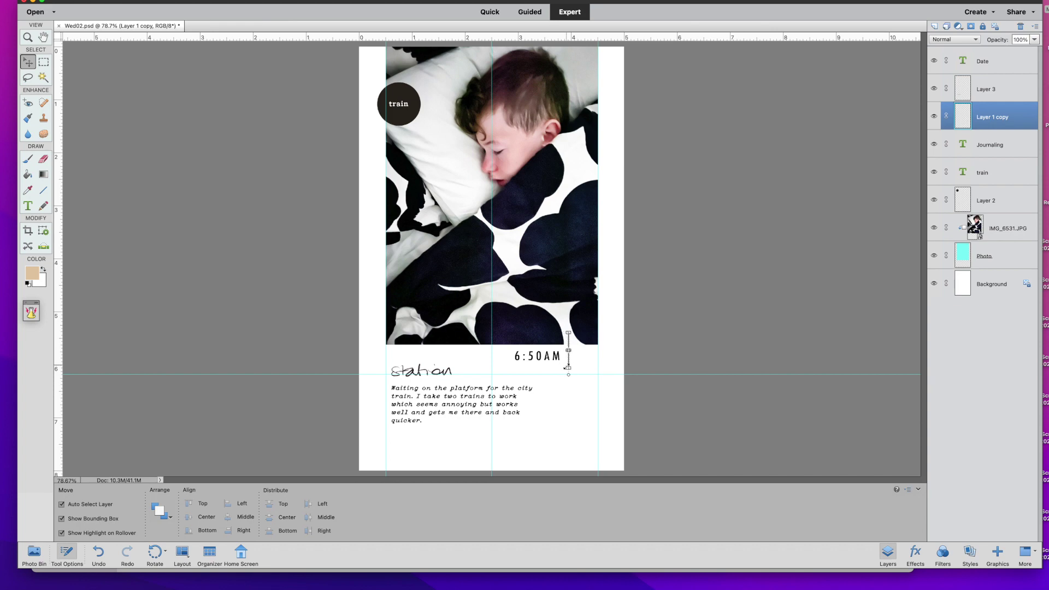
left_click(566, 386)
left_click(562, 361)
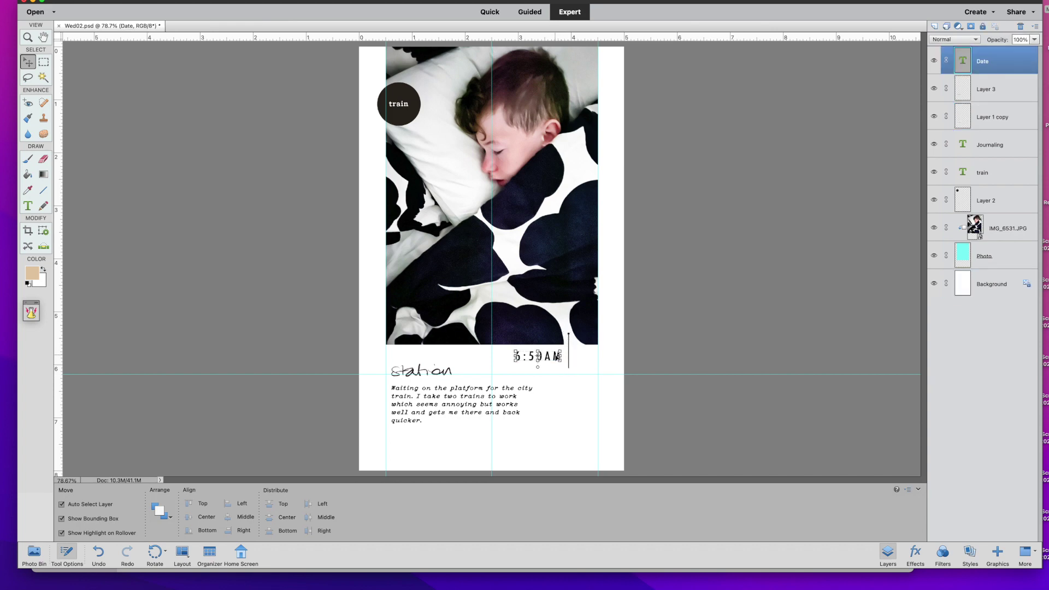
left_click_drag(557, 353, 559, 353)
Open the journaling paragraph under the "station" title for editing and select all of its text
left_click(446, 403)
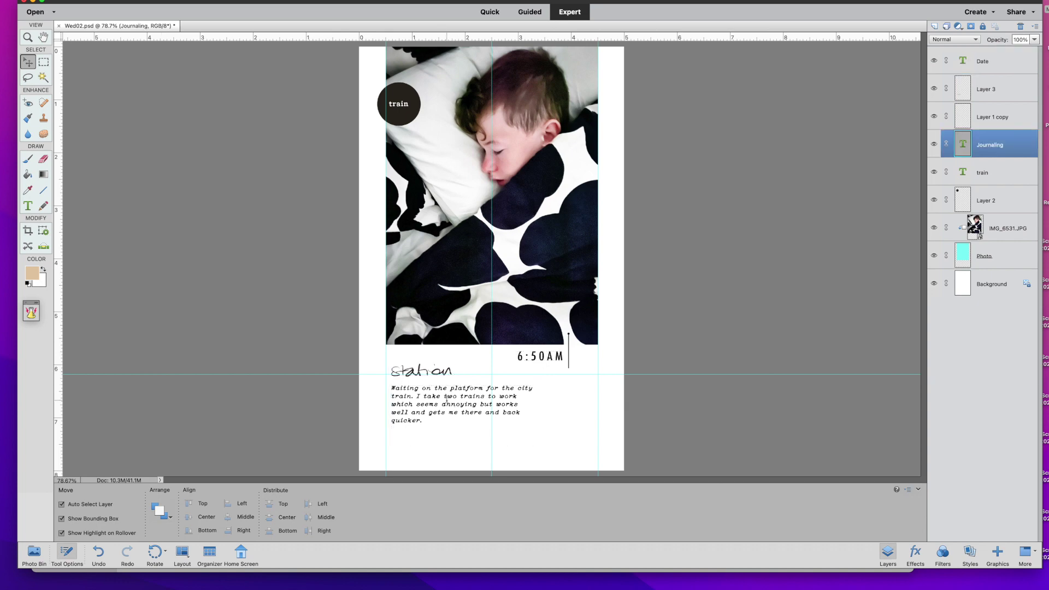
triple_click(446, 397)
left_click_drag(425, 422, 368, 380)
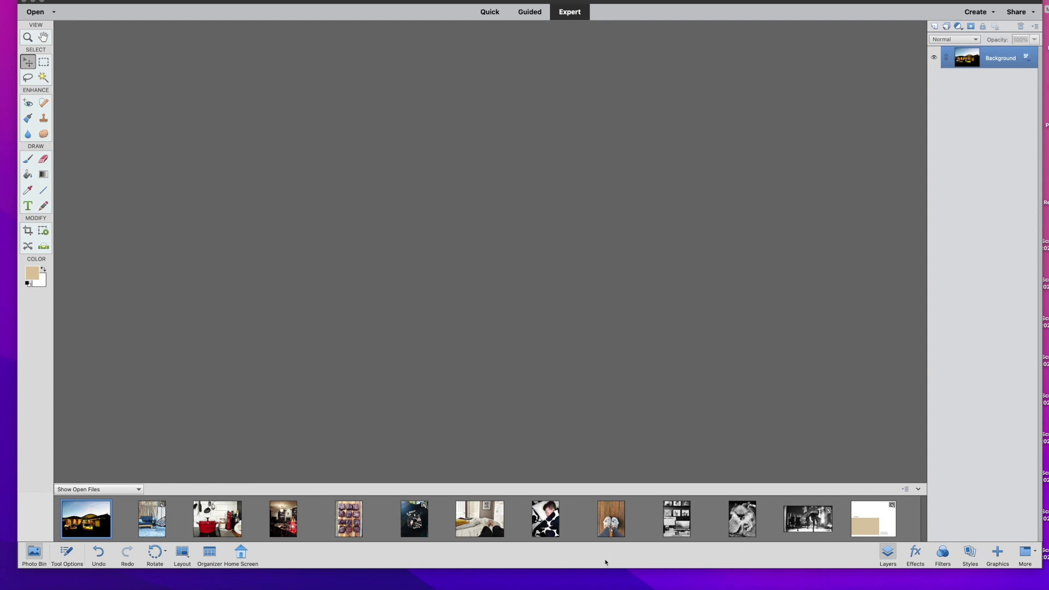
Select all files from Wed01.psd to Wed13.psd in the THU folder and open them in Photoshop Elements
key("super+o")
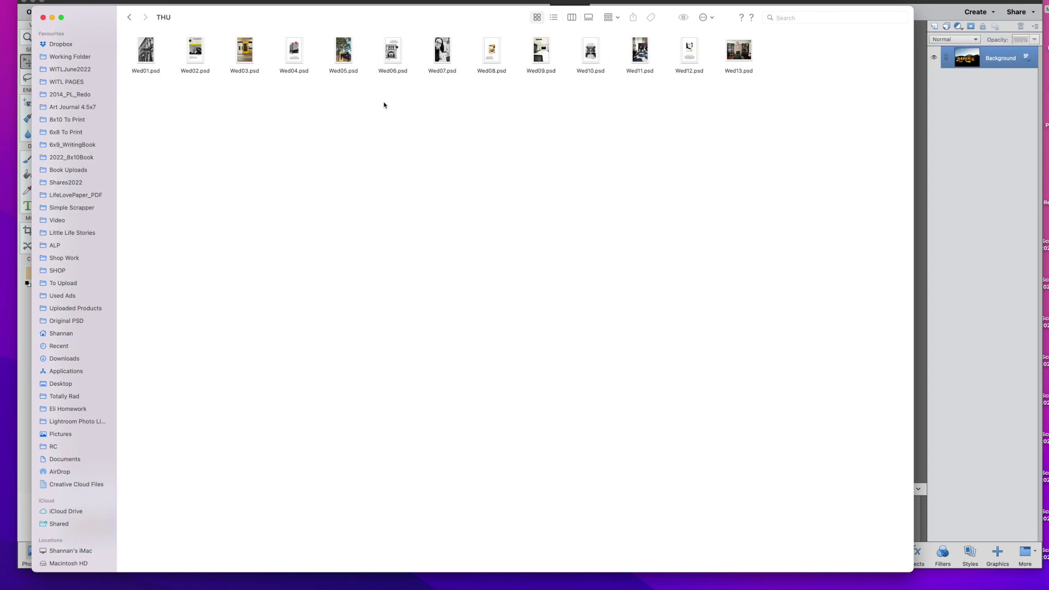
key("super+a")
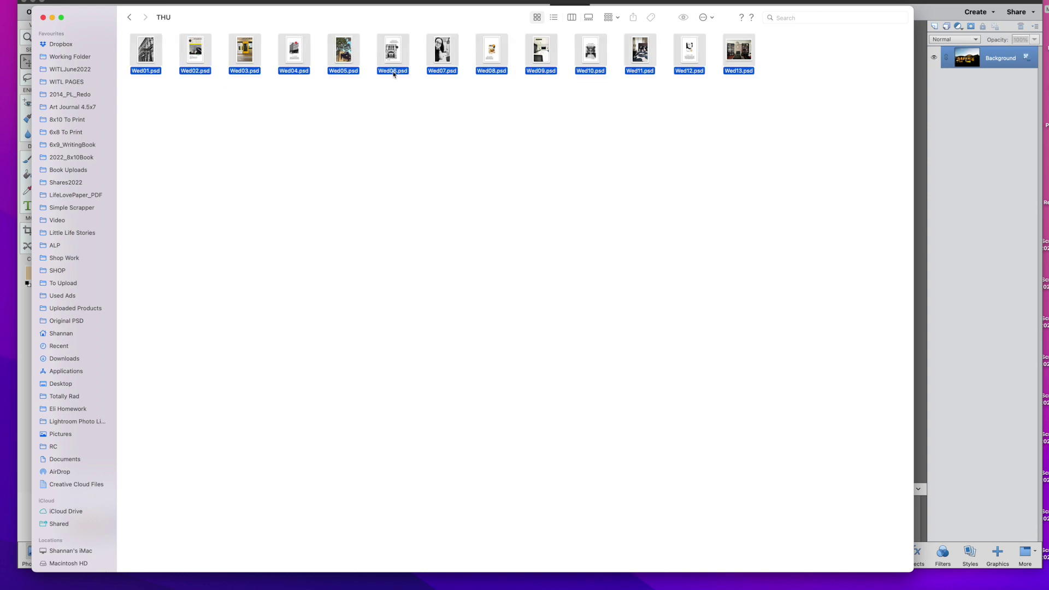
left_click_drag(389, 73, 110, 589)
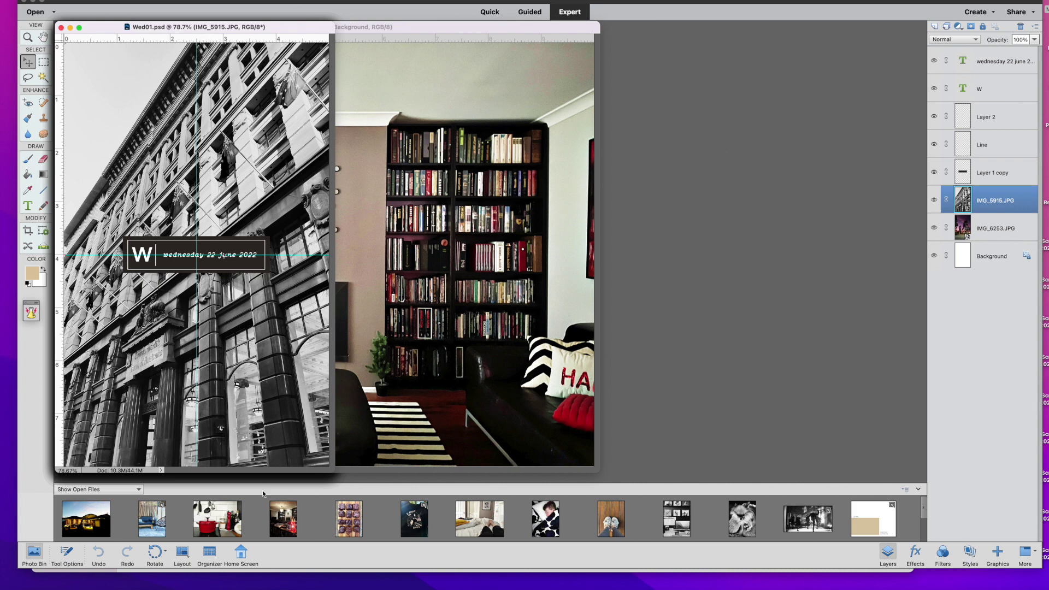
Dock the Wed01.psd window in the workspace, hide its guides and deselect the photo layer
left_click_drag(298, 28, 617, 19)
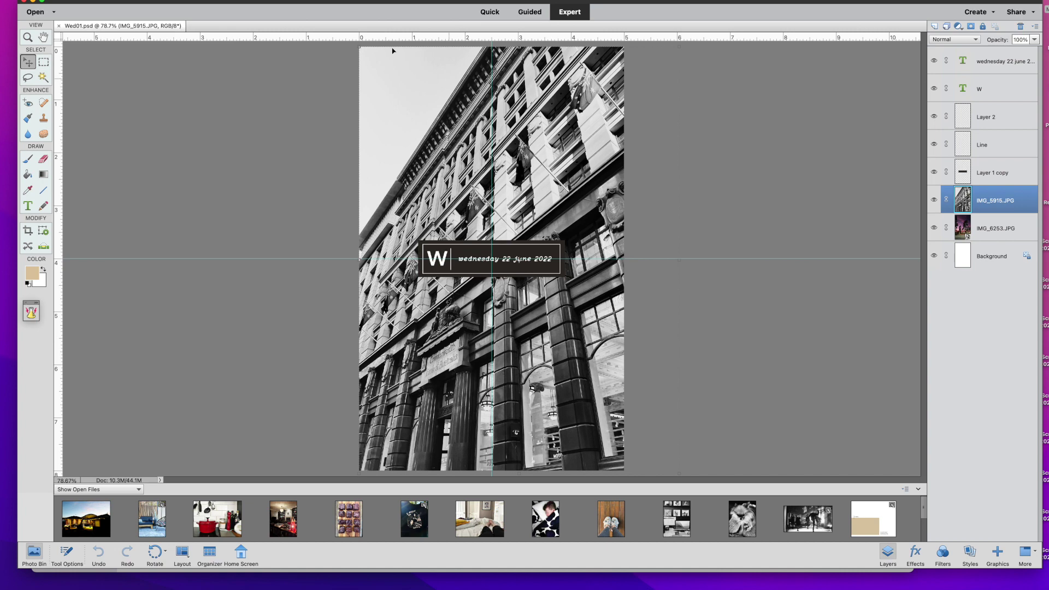
left_click(323, 1)
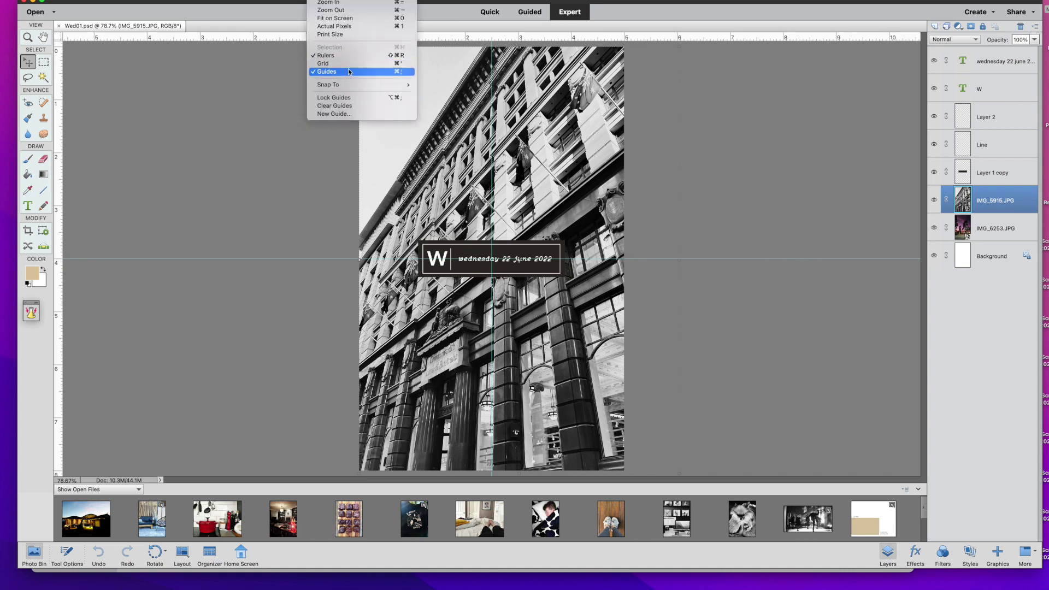
left_click(348, 71)
key("alt+shift+bracketleft")
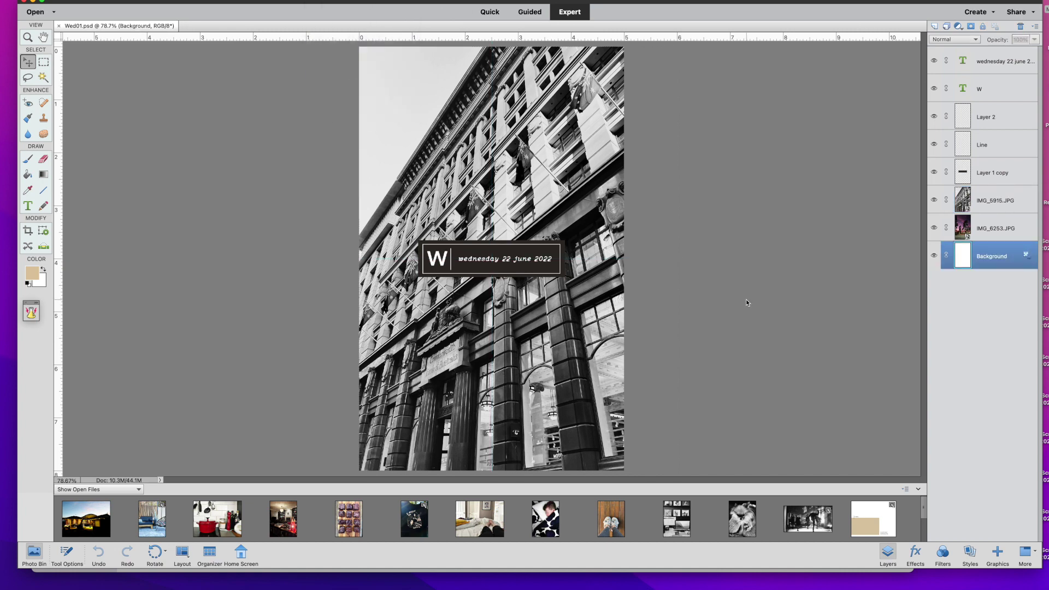
Replace the letter W in the title label with T and nudge it right to centre it in its box
double_click(438, 259)
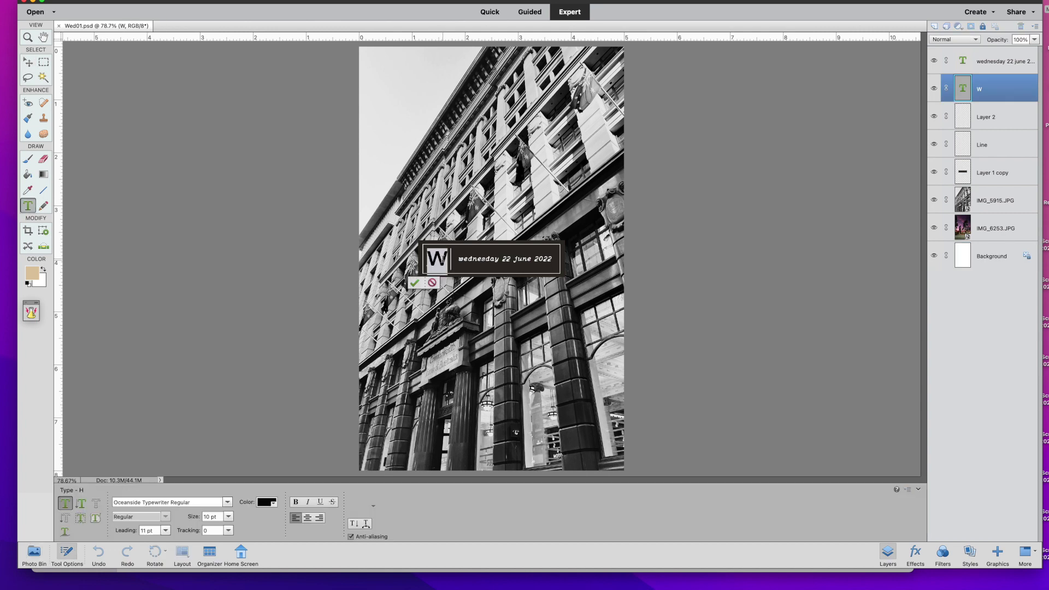
type("T")
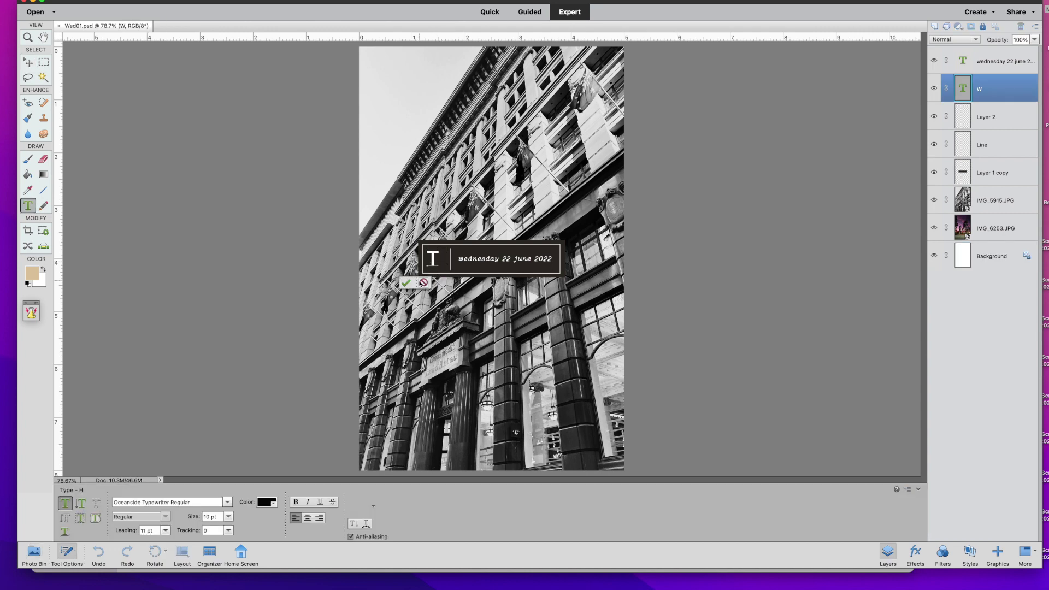
left_click(415, 283)
key("Right")
key("Right")
key("Right")
key("Right")
key("Right")
key("Right")
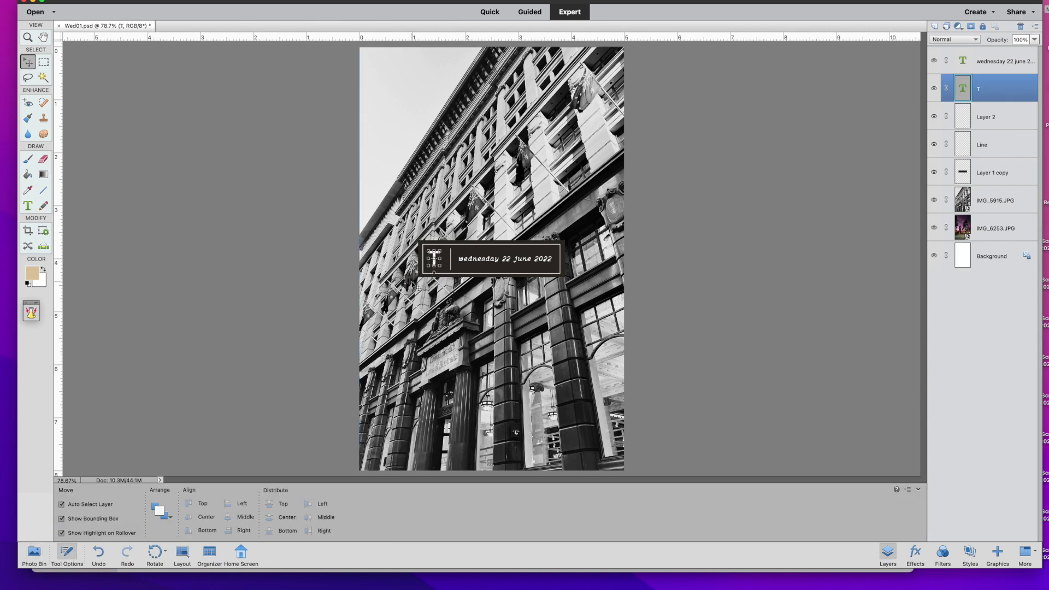
Change the date text in the title label to "thursday 23 june 2022"
double_click(481, 259)
type("thursday")
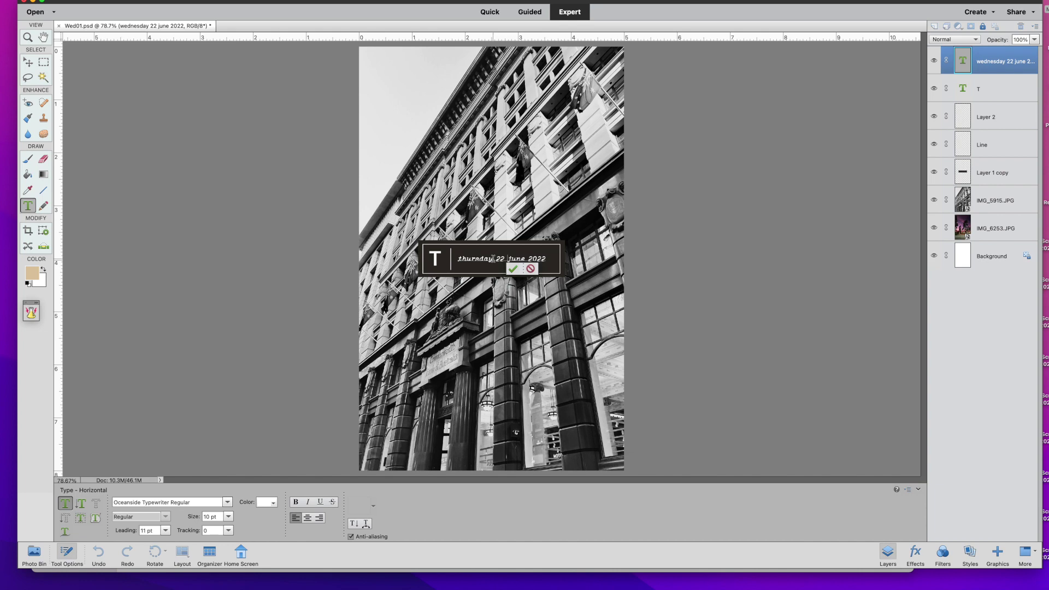
double_click(494, 259)
type("23")
left_click(512, 268)
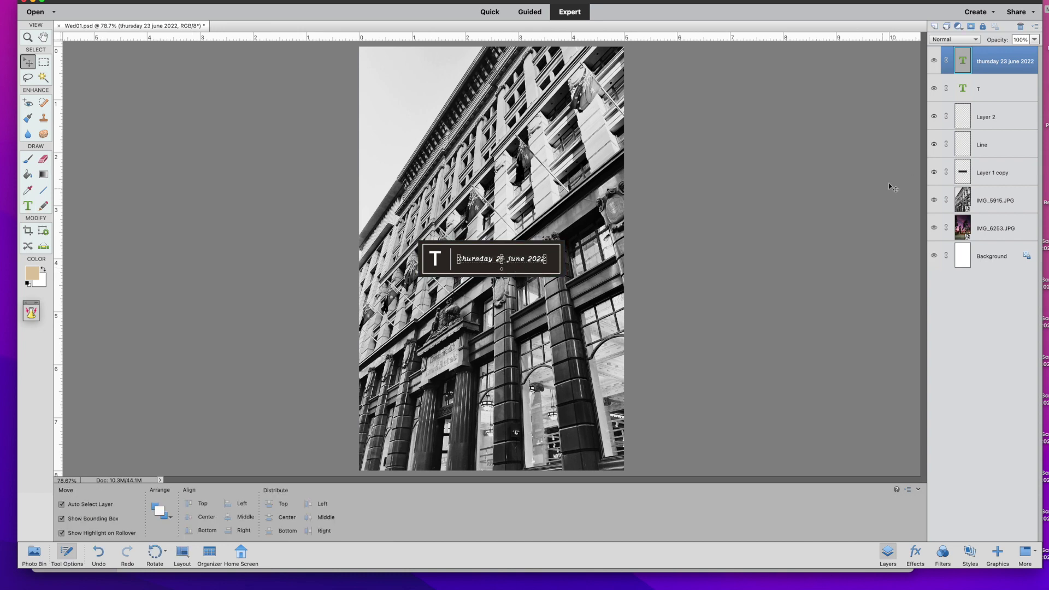
Delete the photo layers IMG_5915.JPG and IMG_6253.JPG from the page
left_click(982, 198)
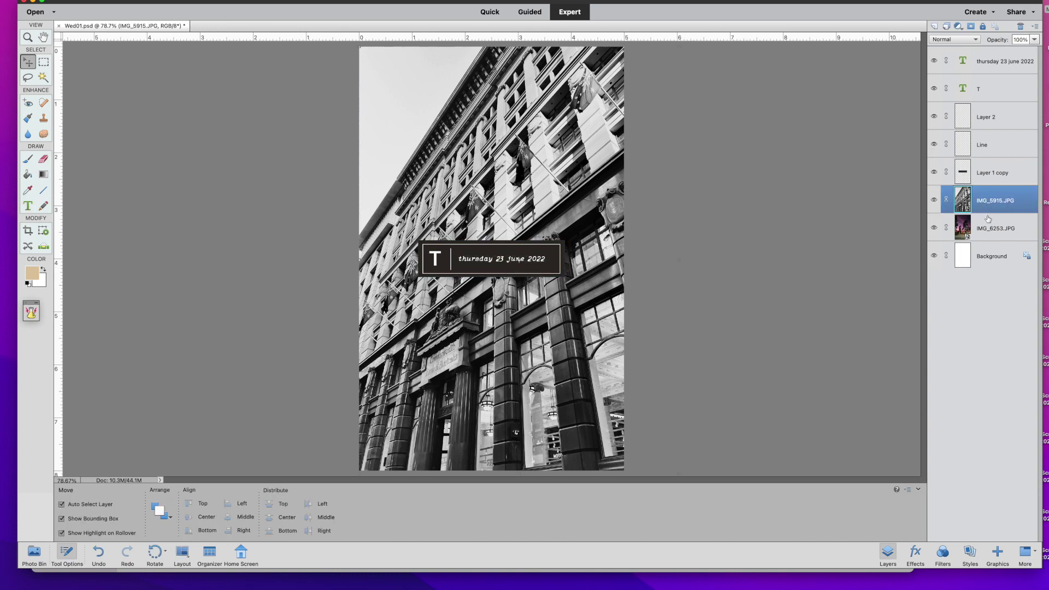
left_click(986, 221, "shift")
left_click_drag(986, 203, 1026, 26)
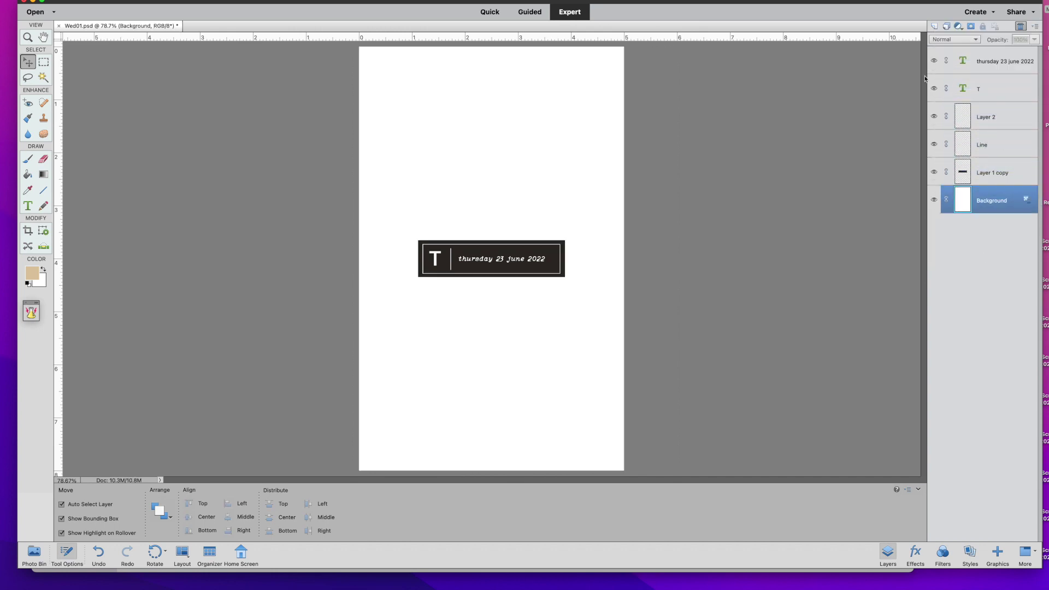
Place the patio photo IMG_4383.jpg above the Background, scaled to cover the whole page and shifted slightly left
left_click(34, 553)
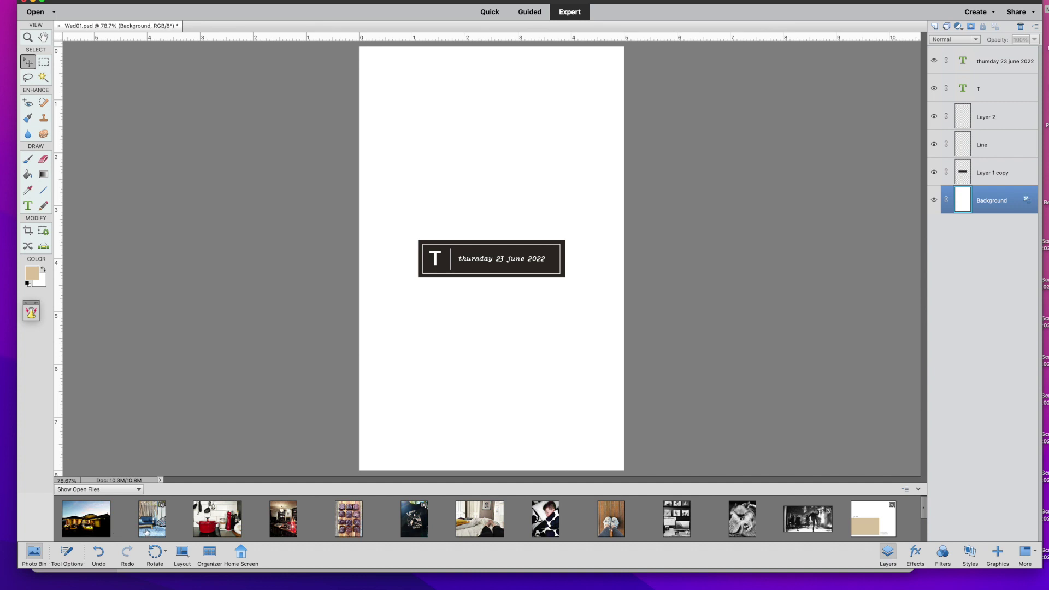
left_click_drag(150, 520, 467, 322)
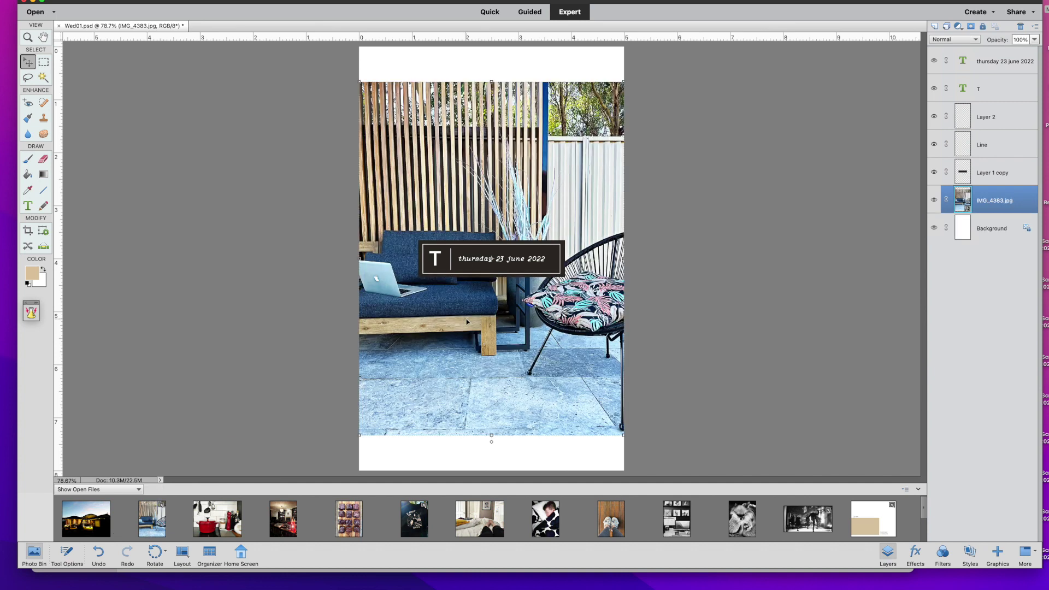
left_click_drag(490, 258, 490, 223)
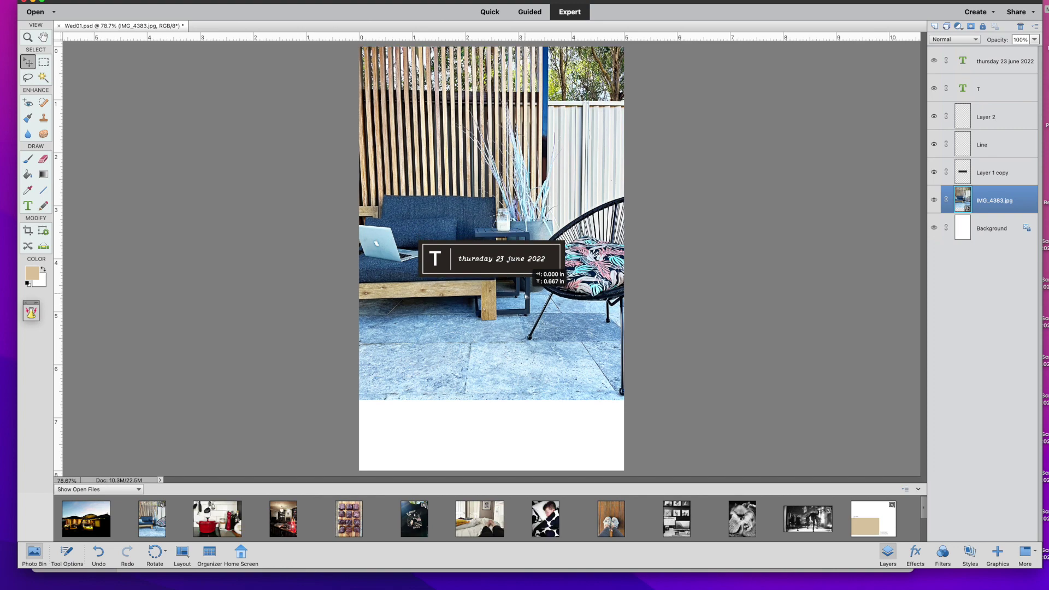
left_click_drag(623, 400, 643, 498)
key("Return")
left_click_drag(595, 441, 568, 443)
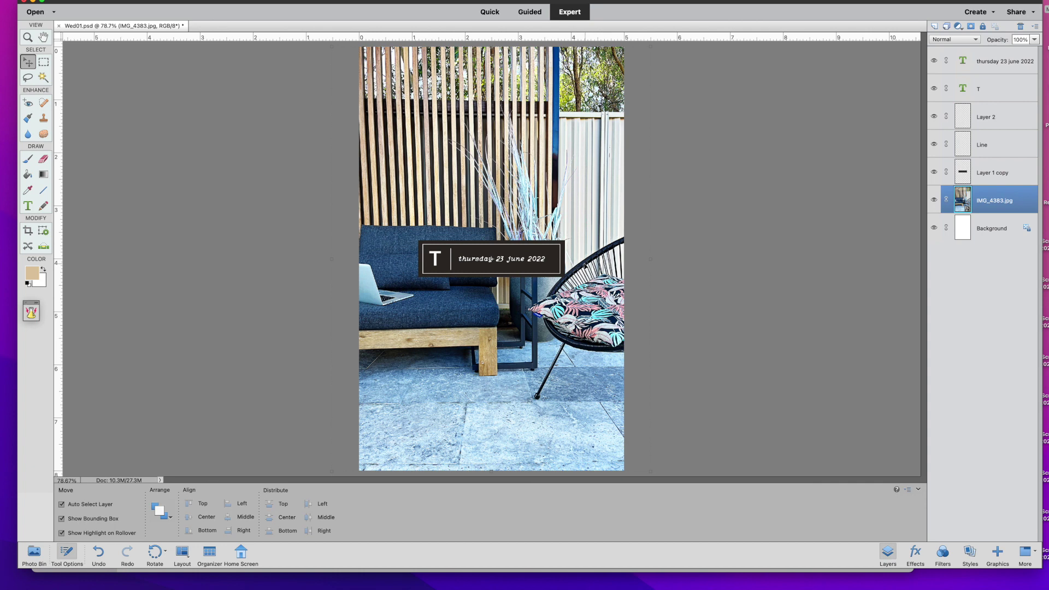
Check the title label against the guides, hide them again and nudge the letter T slightly right in its box
left_click(317, 1)
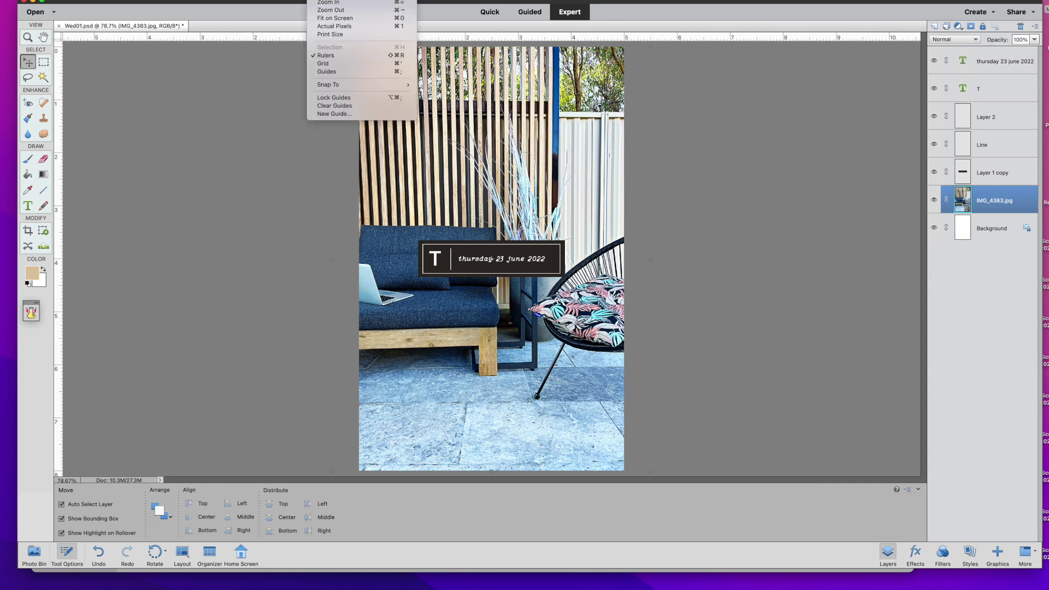
left_click(343, 74)
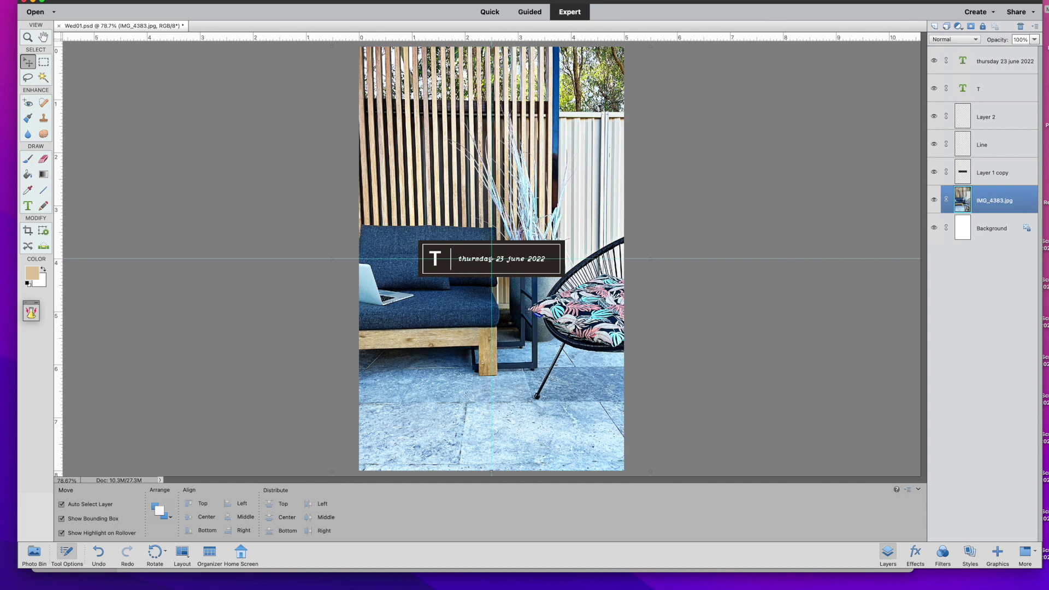
left_click(311, 1)
left_click(350, 74)
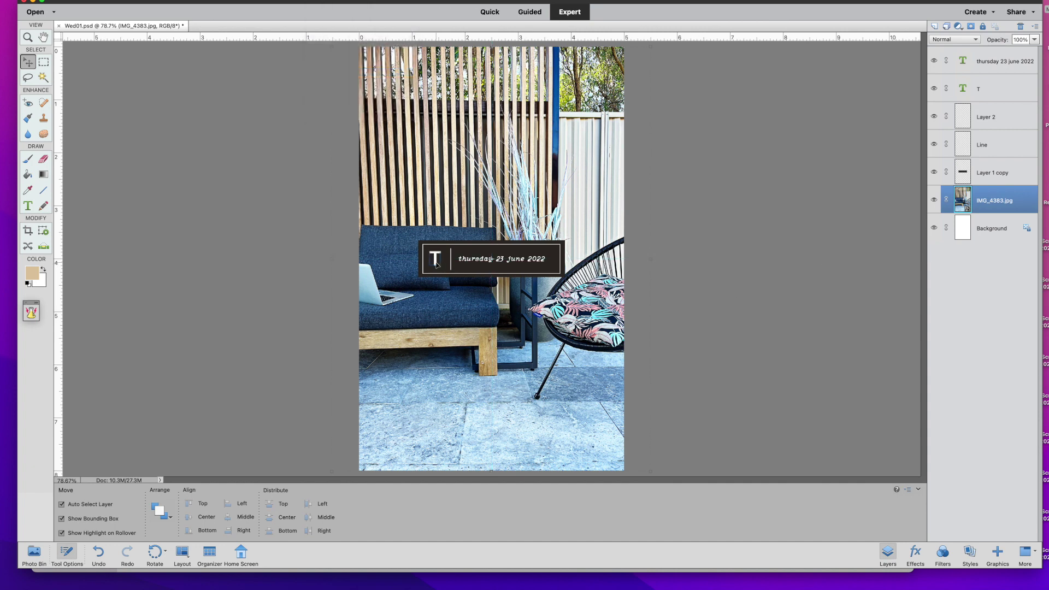
left_click(435, 263)
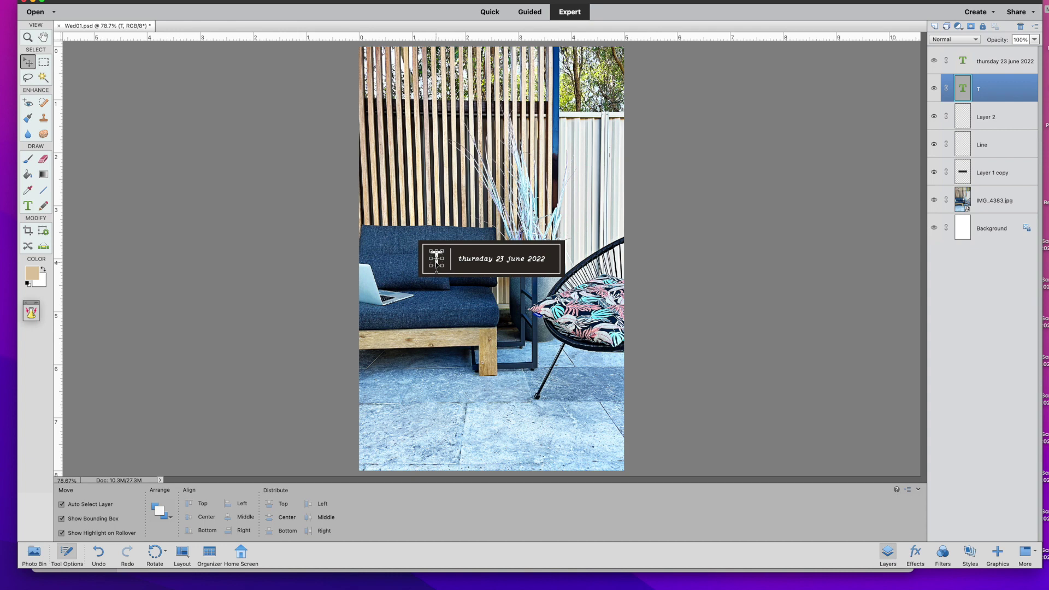
left_click(477, 311)
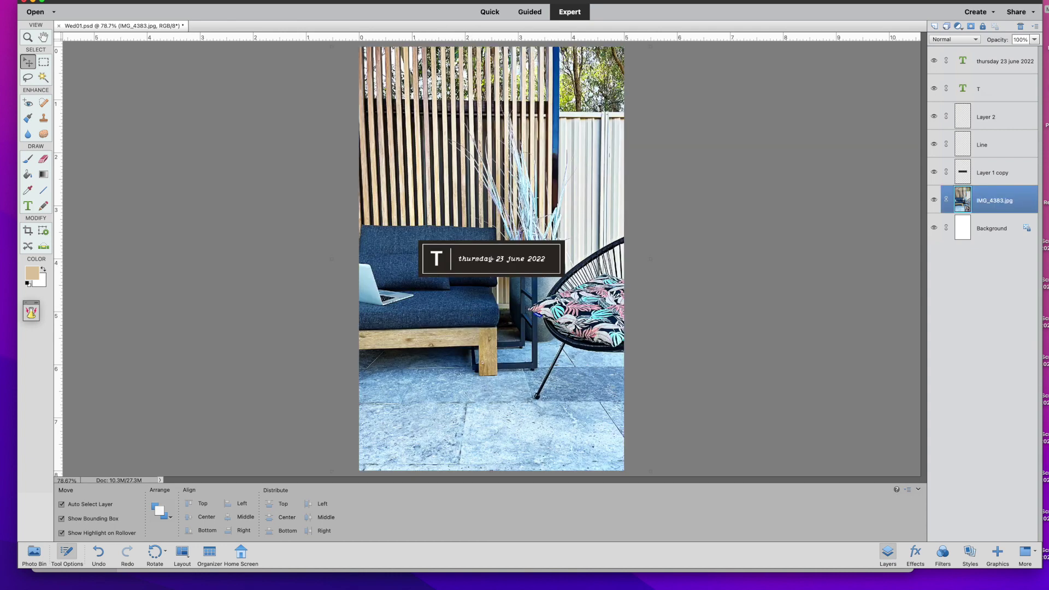
Save the finished title page as Thu01 in Photoshop format in the THU folder
left_click(153, 1)
left_click(183, 65)
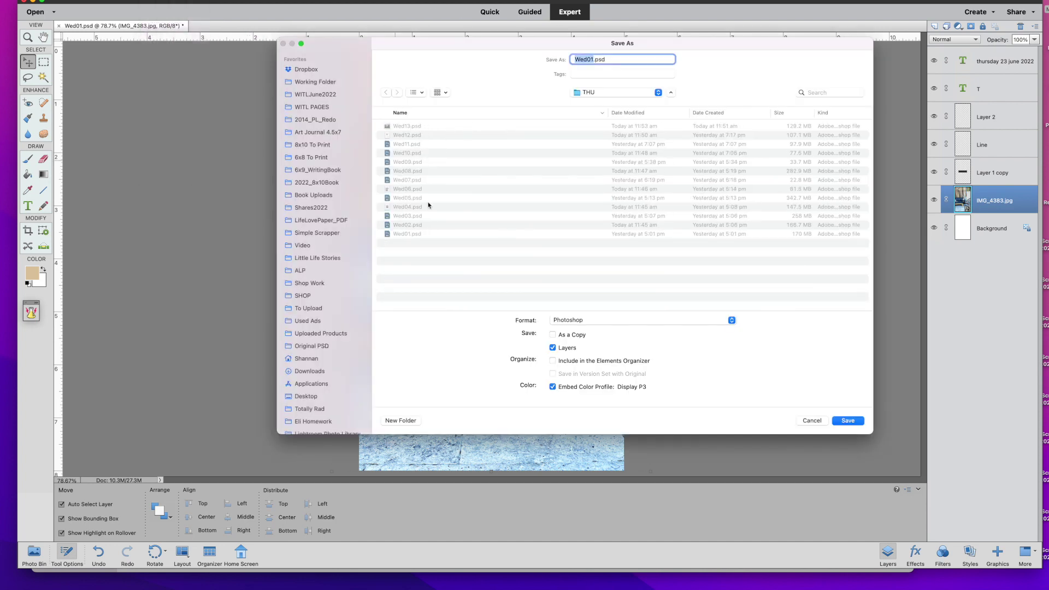
key("super+a")
type("Thu01")
key("Return")
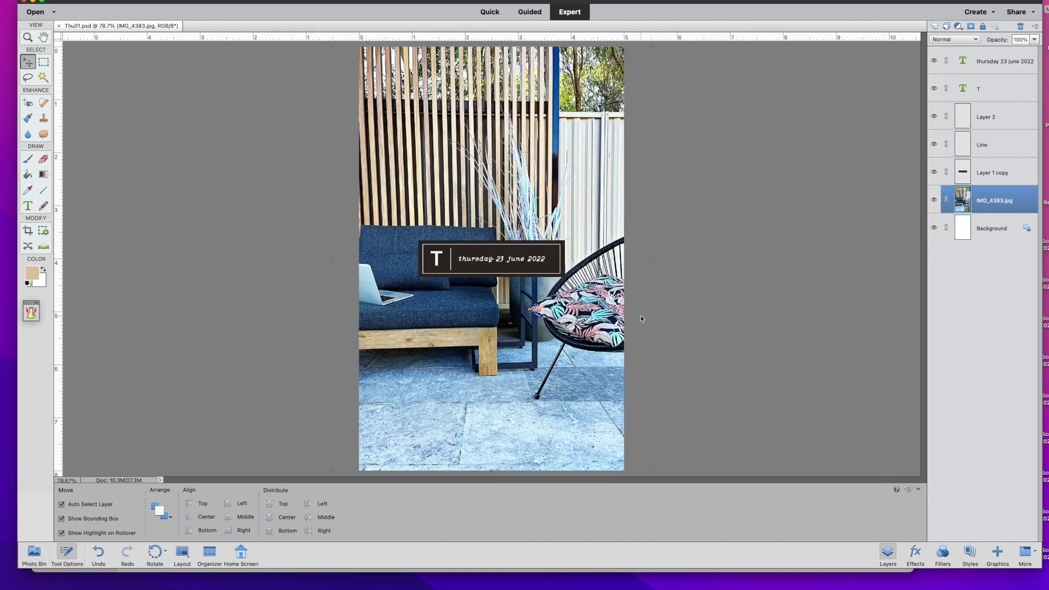
Minimize the Thu01.psd window and bring up Wed02.psd from the open files, docked in the workspace
left_click_drag(148, 26, 156, 70)
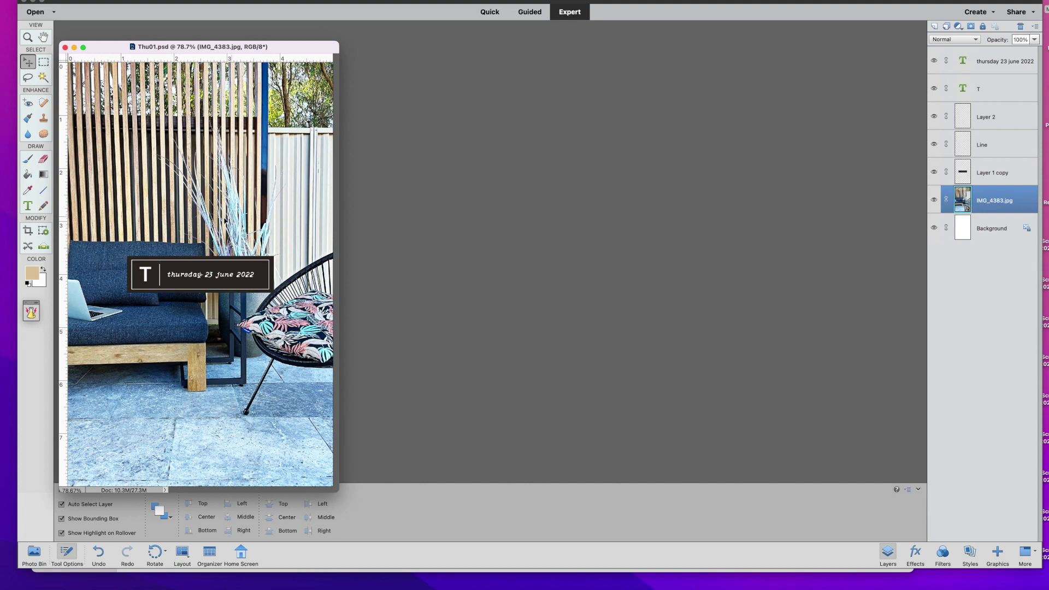
left_click(75, 47)
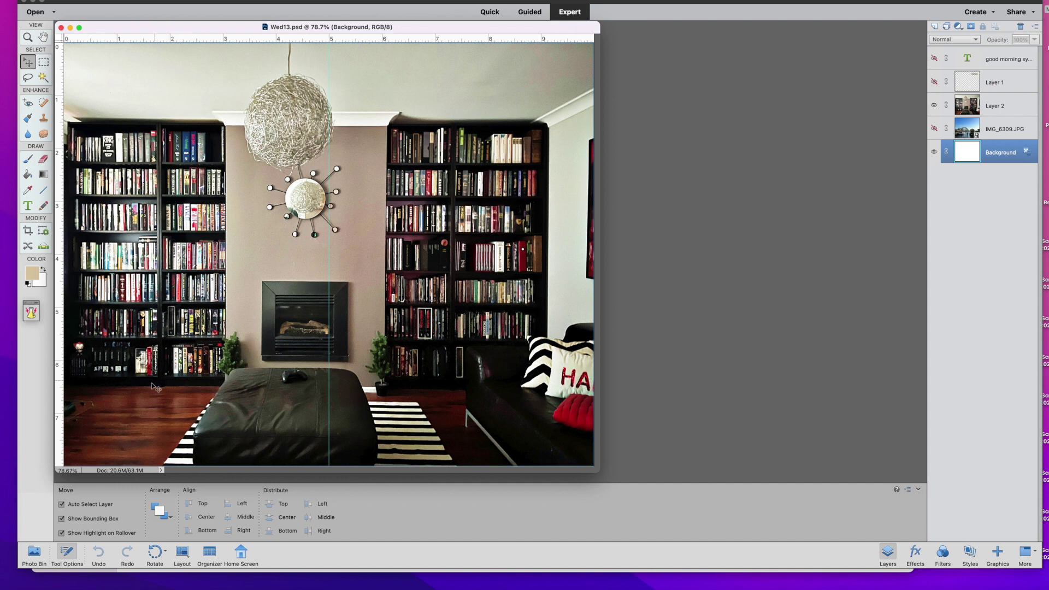
left_click(35, 552)
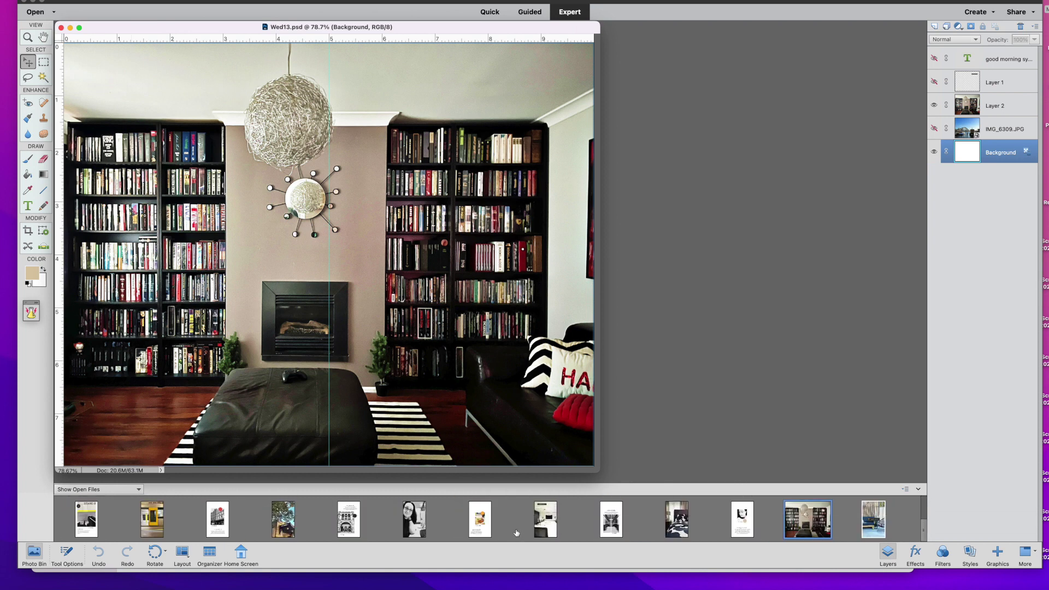
left_click_drag(97, 516, 693, 159)
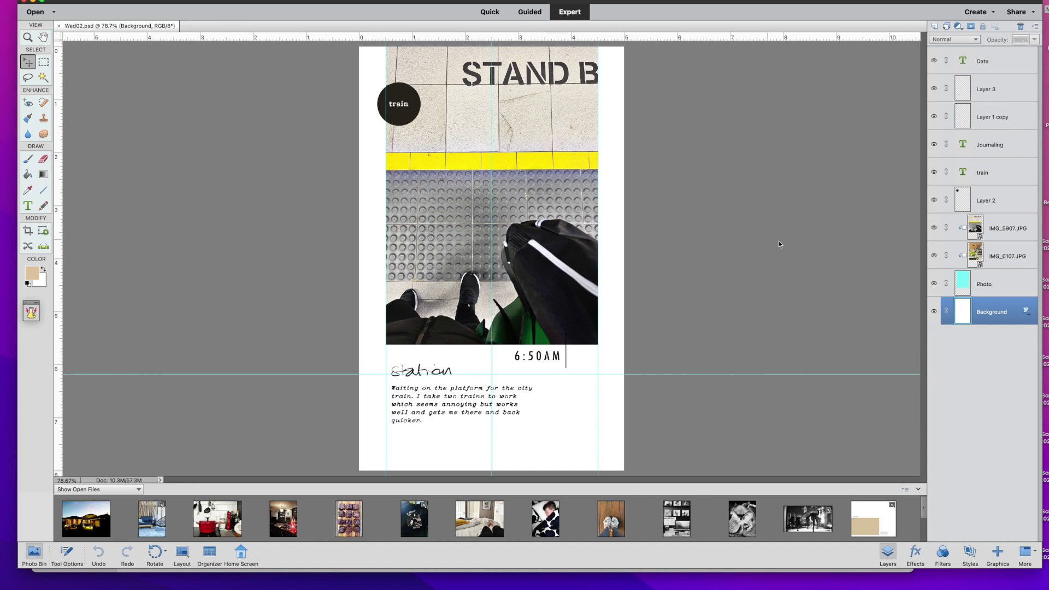
Delete the two old clipped photos, IMG_5907.JPG and IMG_6107.JPG, from above the Photo placeholder
left_click(994, 255)
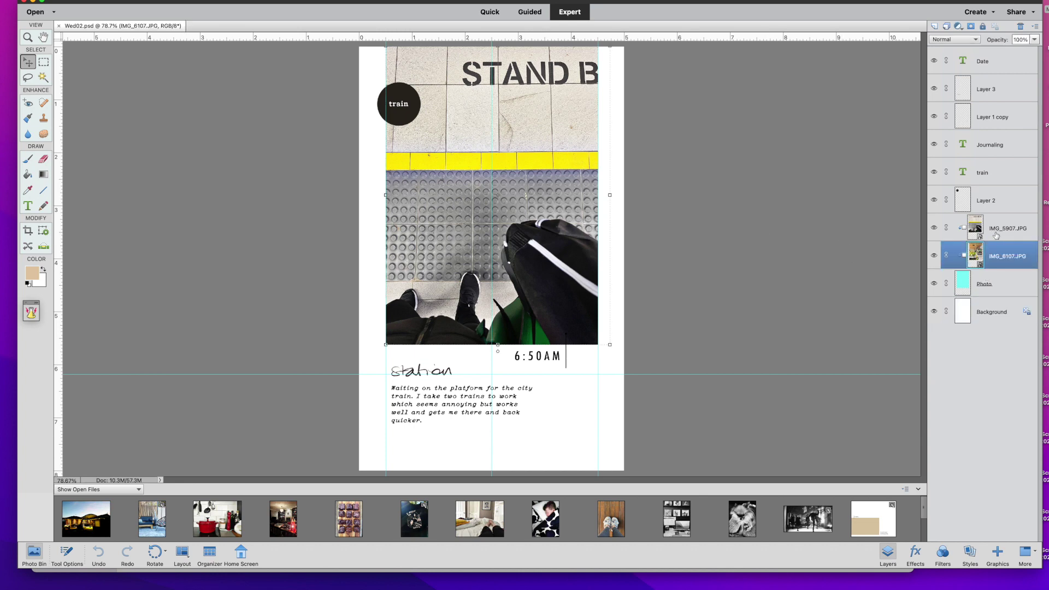
left_click(996, 235, "shift")
left_click_drag(996, 235, 1019, 26)
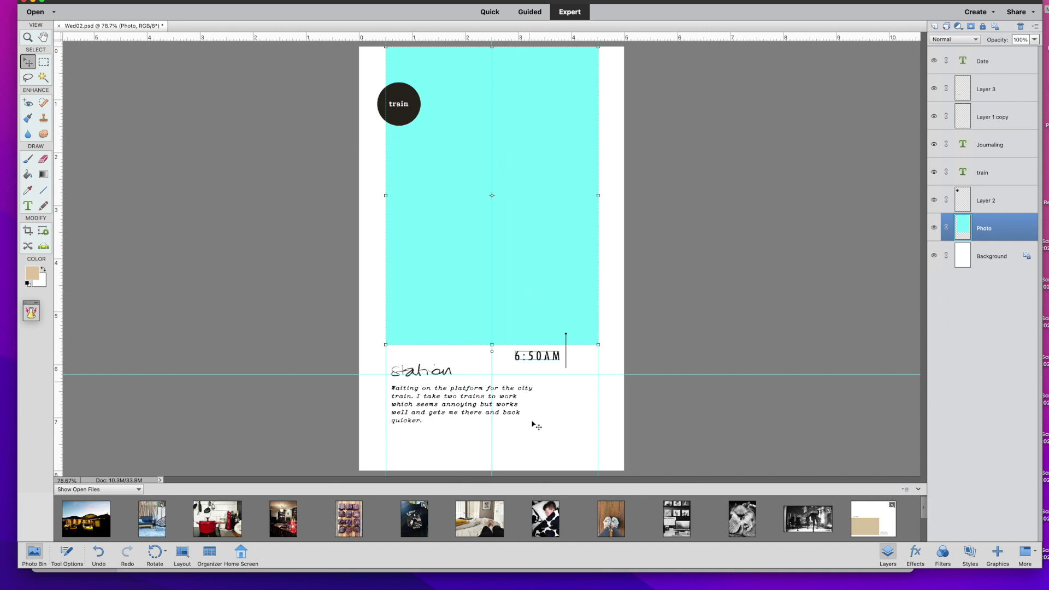
Place IMG_6531.JPG above the Photo placeholder, move it to the page's top edge and scale it to about 93.79% so it ends at the right guide
left_click_drag(543, 512, 533, 266)
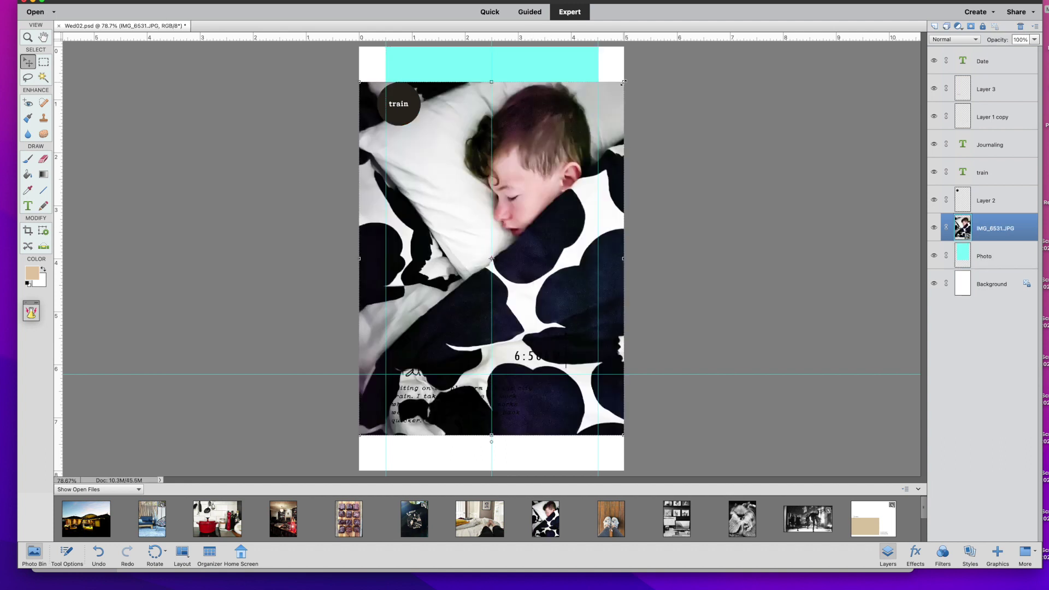
key("Return")
left_click_drag(547, 154, 547, 109)
left_click_drag(615, 388, 595, 361)
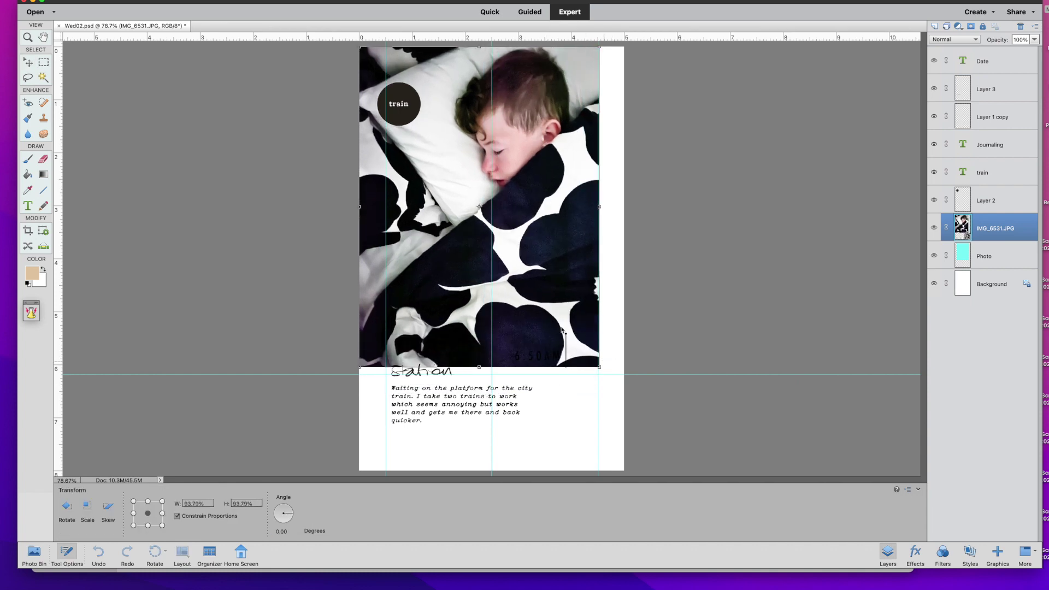
key("Return")
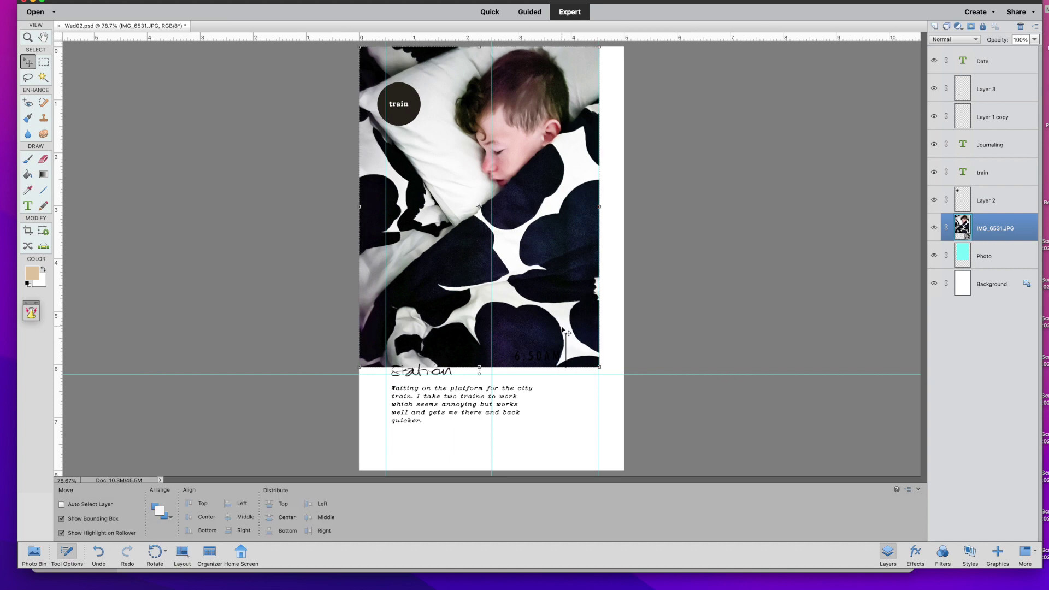
Clip IMG_6531.JPG to the Photo placeholder below it and fine-tune its position in the frame
key("super+g")
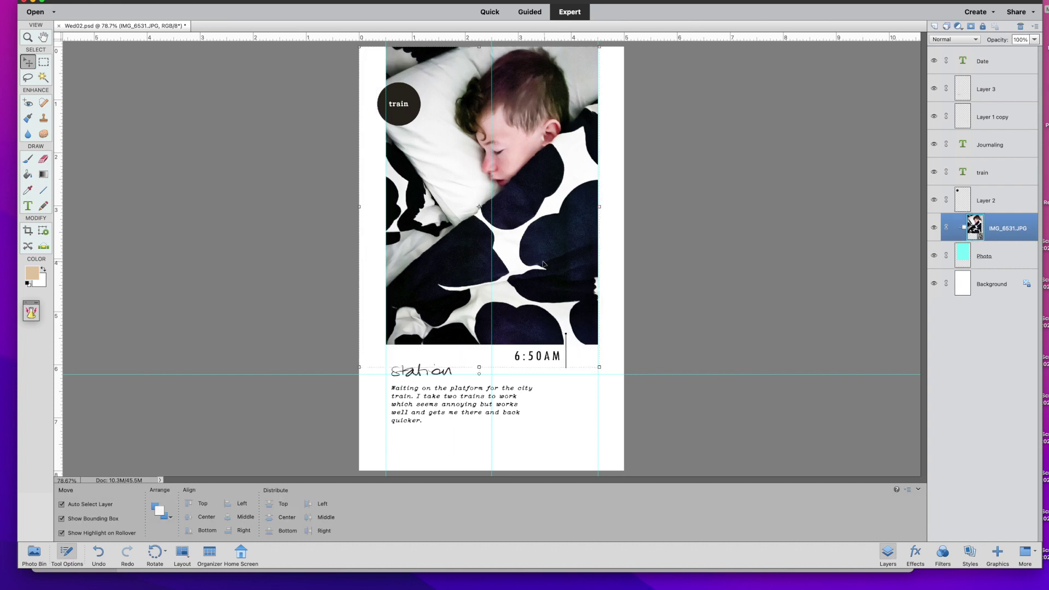
left_click(611, 285)
left_click_drag(561, 283, 561, 285)
left_click(623, 288)
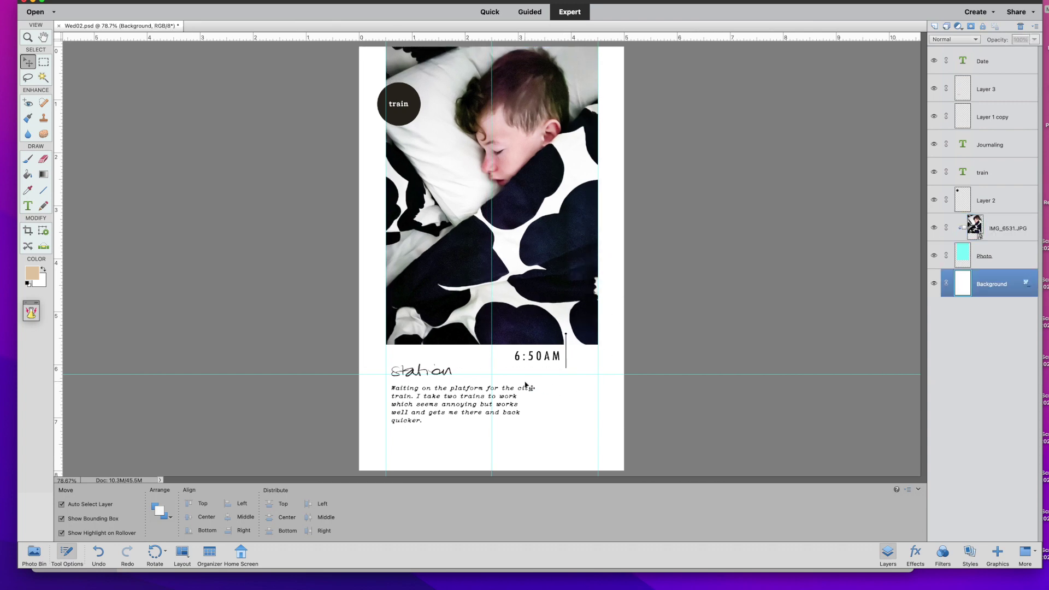
double_click(543, 357)
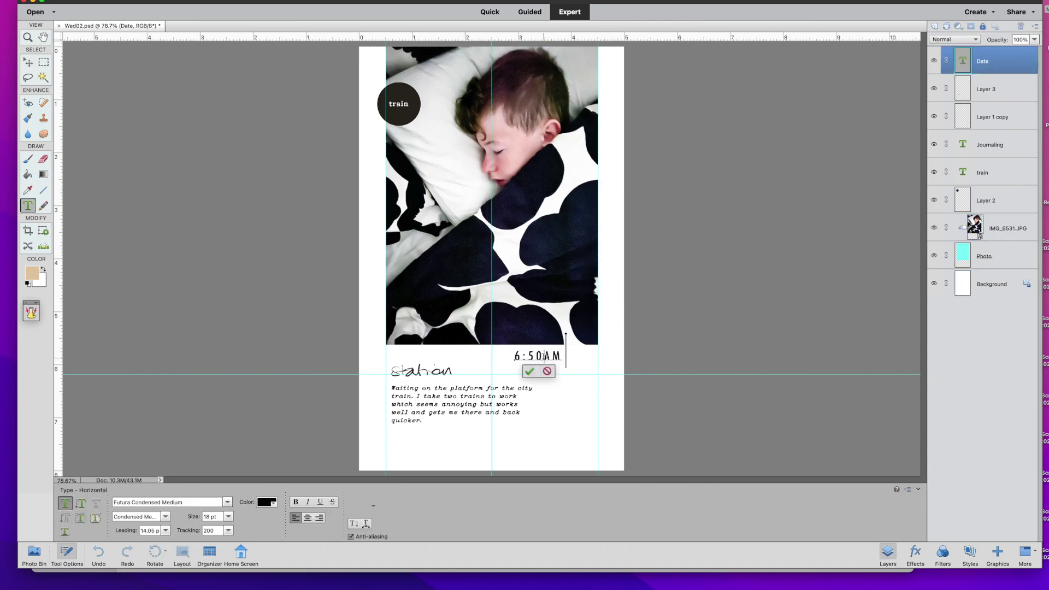
left_click(529, 371)
key("v")
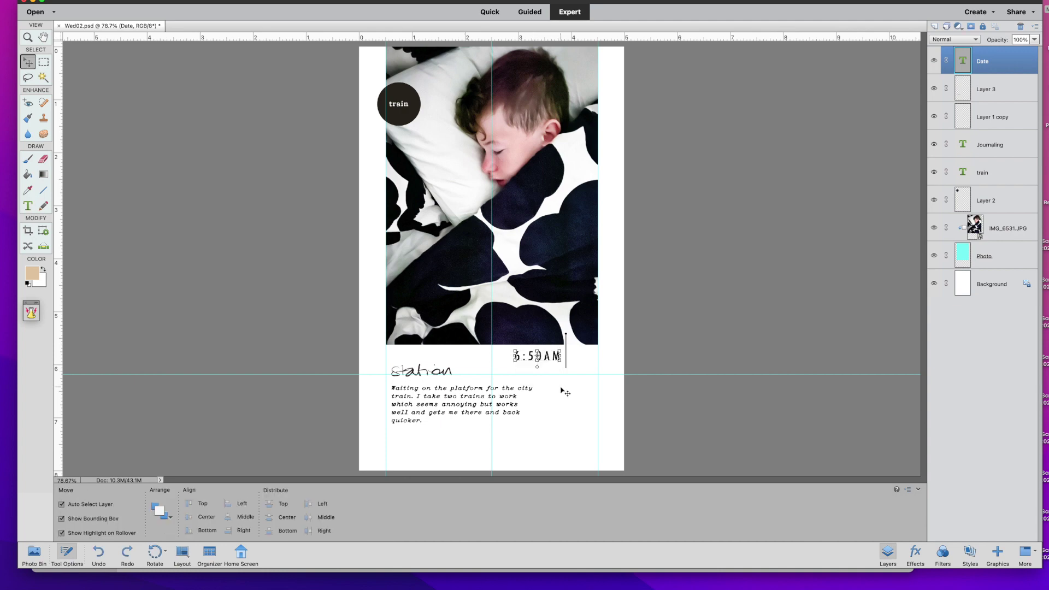
left_click(562, 391)
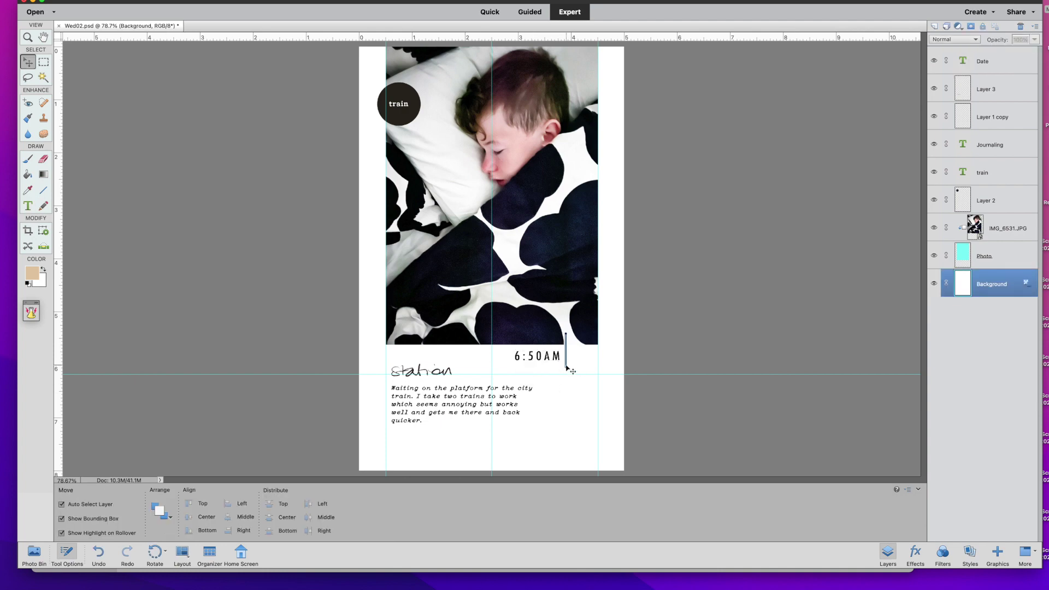
Nudge the thin vertical line beside the time slightly right and shift the 6:50AM label right to match
left_click(566, 368)
key("Right")
key("Right")
key("Right")
key("Right")
key("Right")
key("Right")
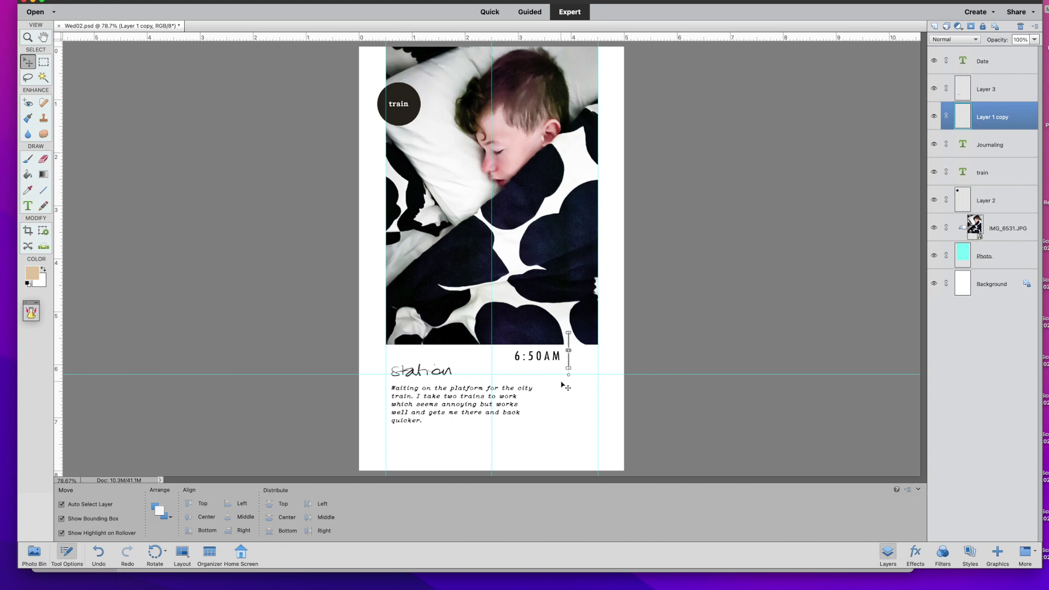
left_click(566, 386)
left_click(557, 357)
left_click_drag(557, 357, 561, 356)
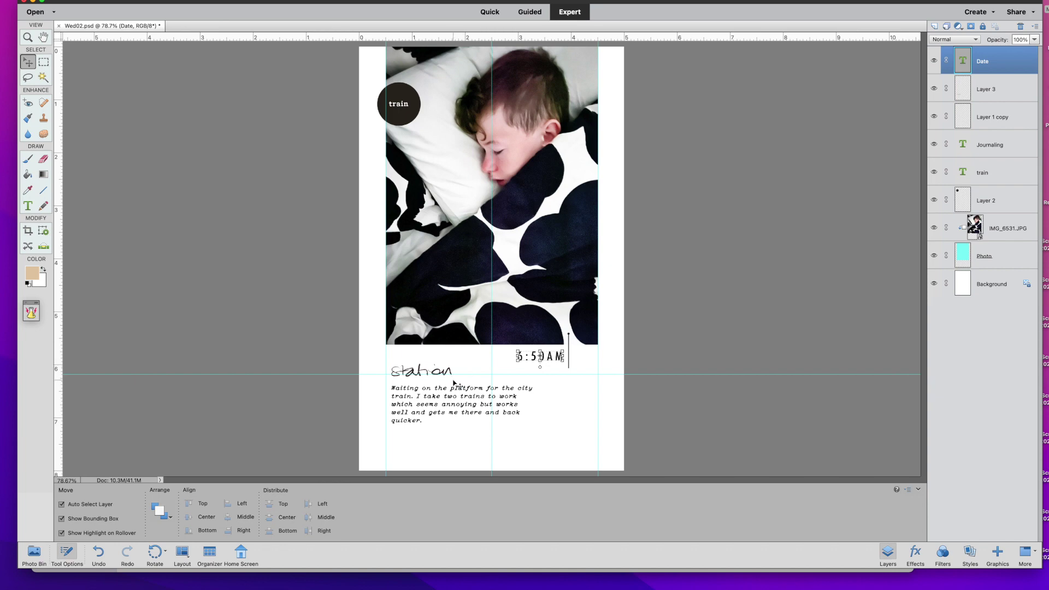
Replace the journaling text with an "On my home days" note about the boy coming in to lay on the bed and sleeping another half hour
left_click(447, 403)
triple_click(447, 402)
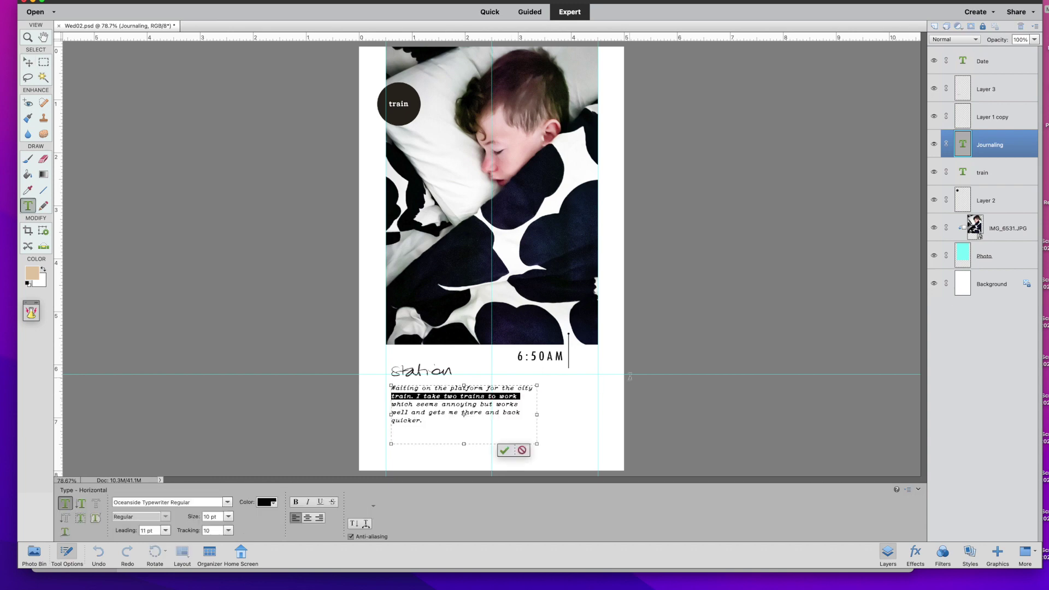
key("super+a")
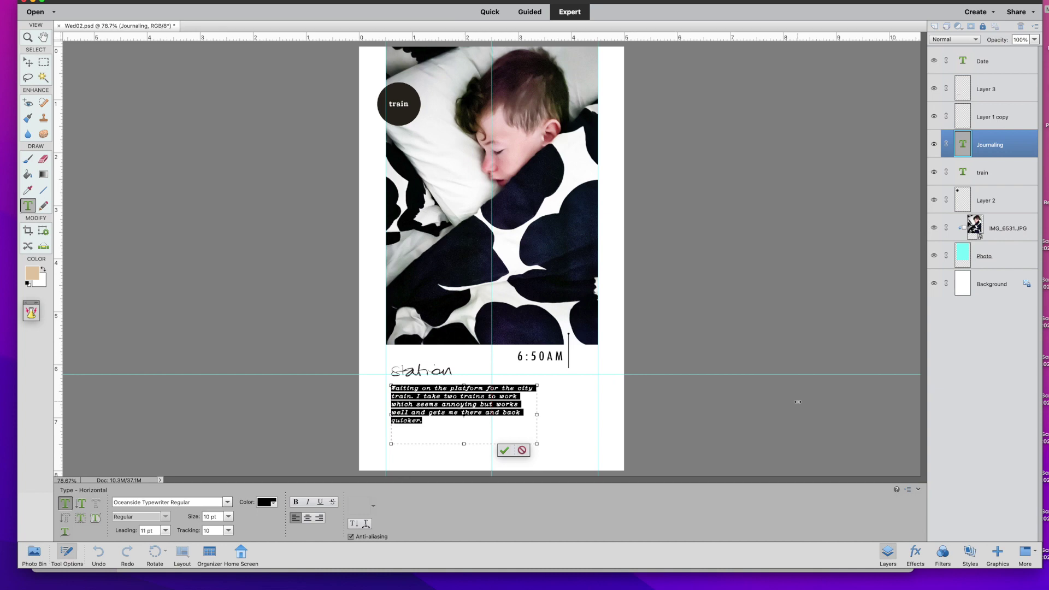
type("on")
key("BackSpace")
key("BackSpace")
key("BackSpace")
key("BackSpace")
key("BackSpace")
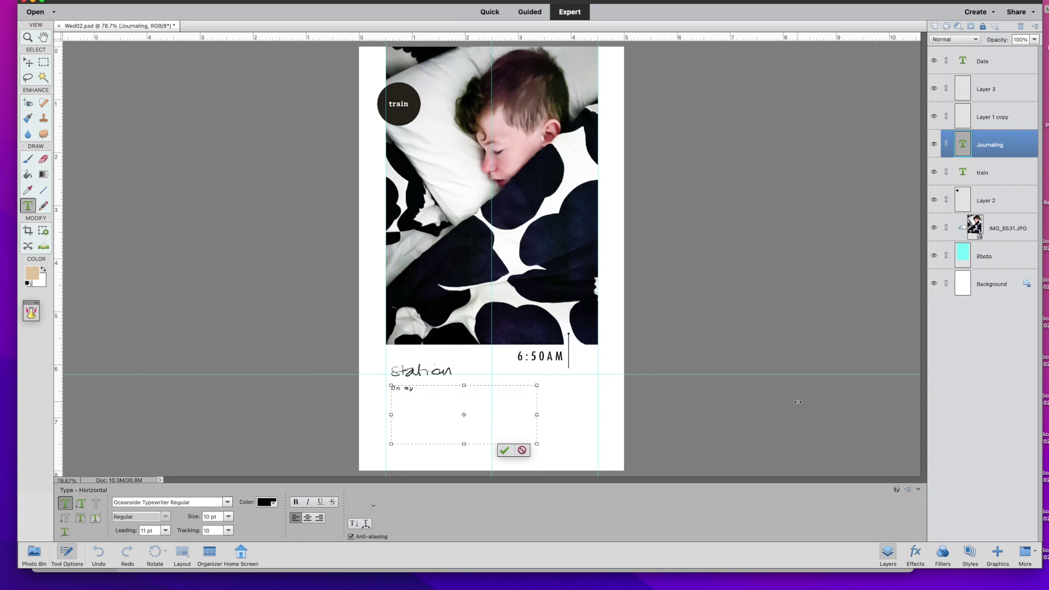
type("On my home days, ")
type("Ell loves to com")
type("e in")
type("with Luna and")
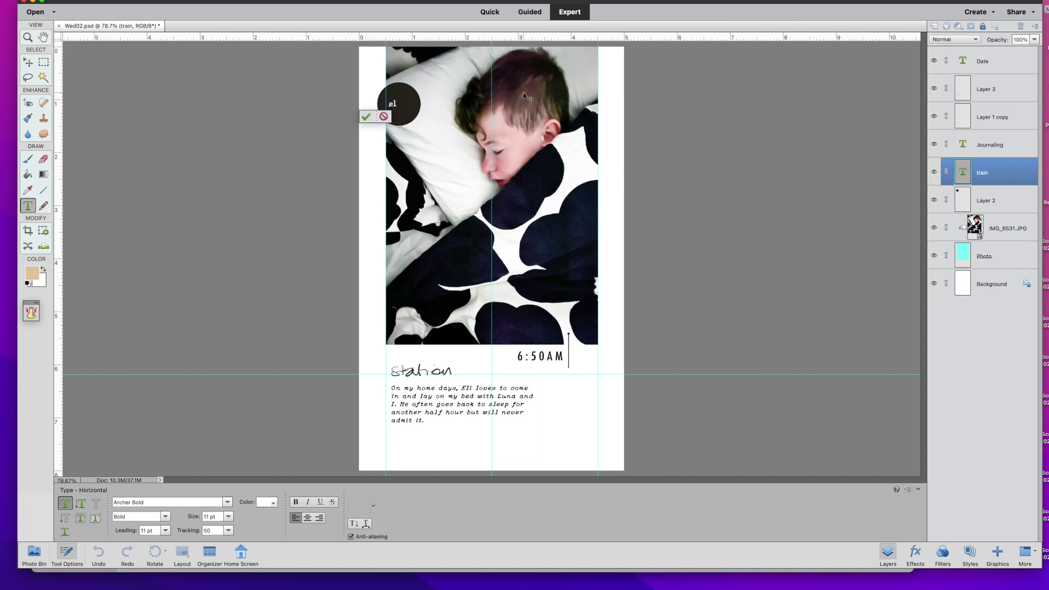
Close the finished sleeping-boy page and bring the remaining Wednesday pages into view among the open files
left_click(59, 26)
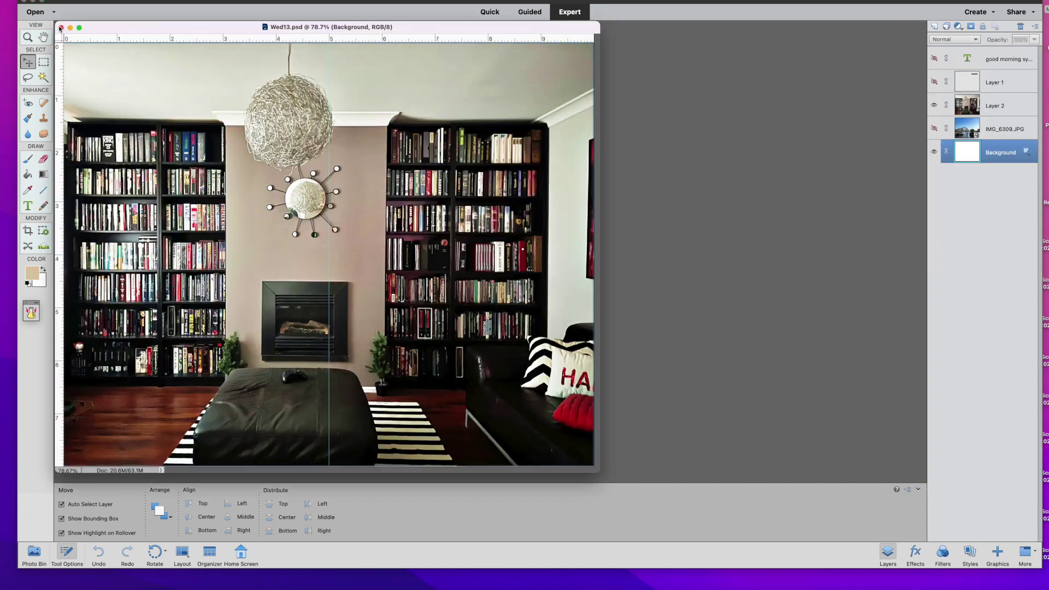
left_click(35, 552)
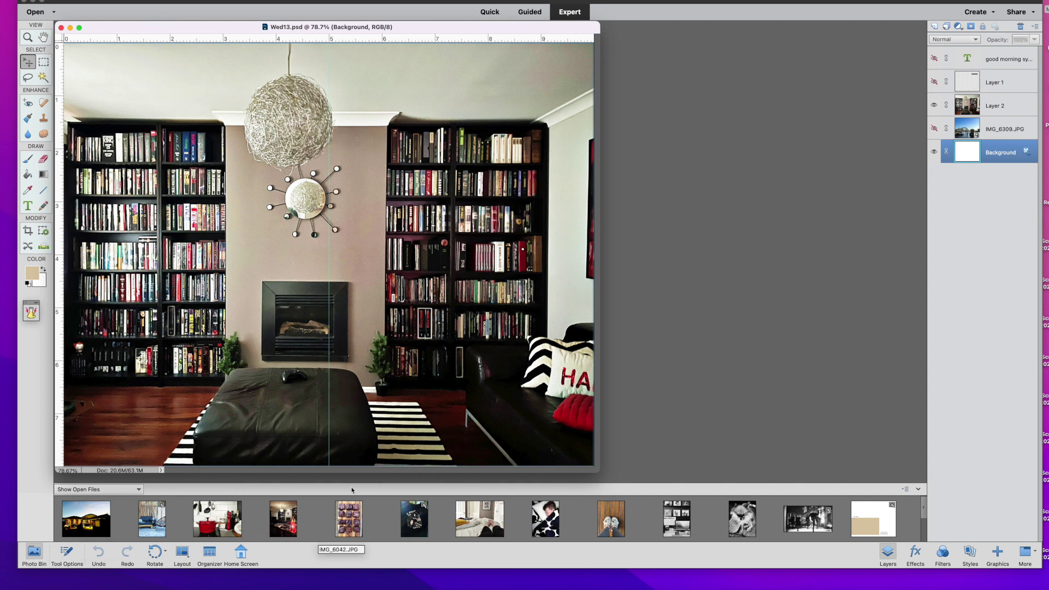
scroll(333, 524, "down", 3)
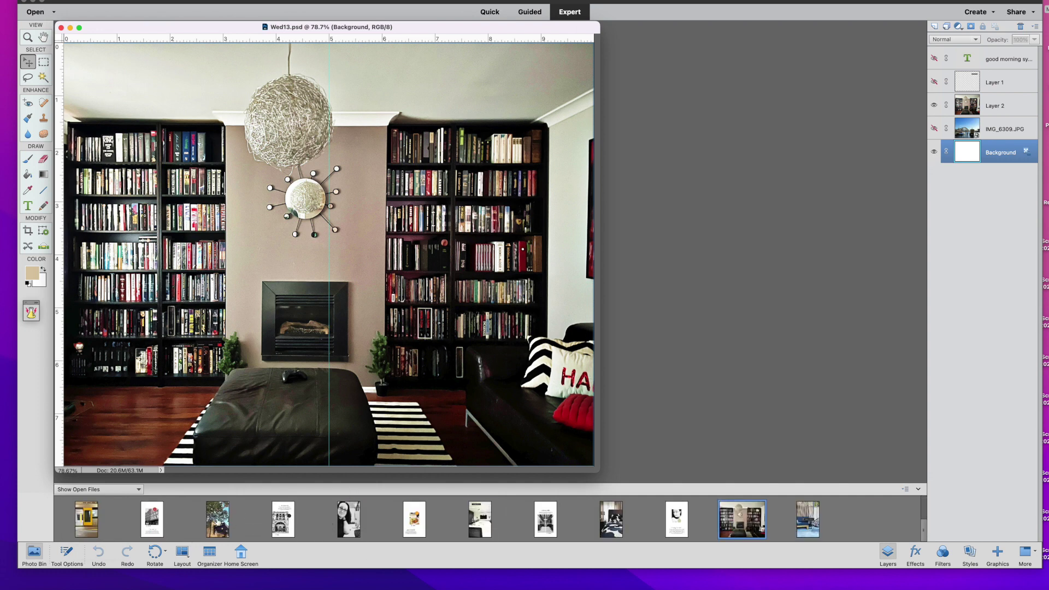
Place Wed05.psd onto the Wed13.psd bookshelf page, shift it right and undo that move
left_click_drag(217, 519, 468, 179)
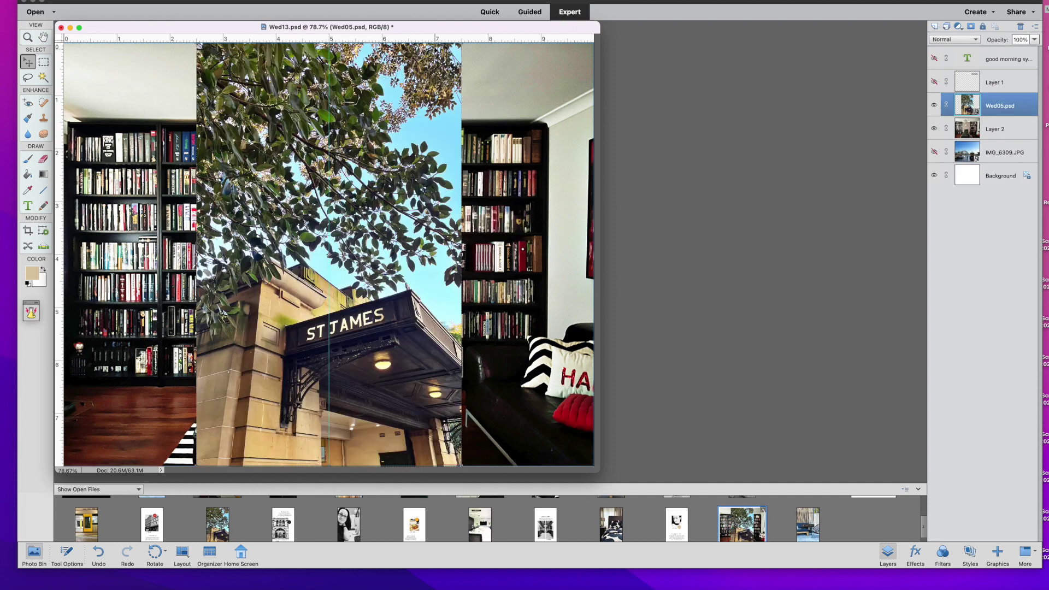
left_click_drag(334, 57, 382, 57)
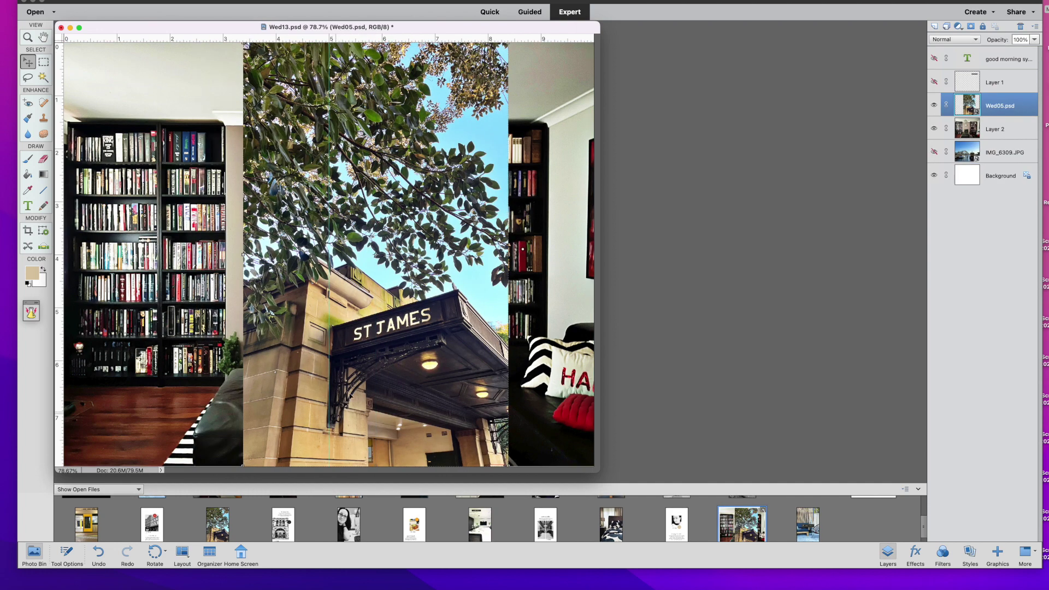
key("super+z")
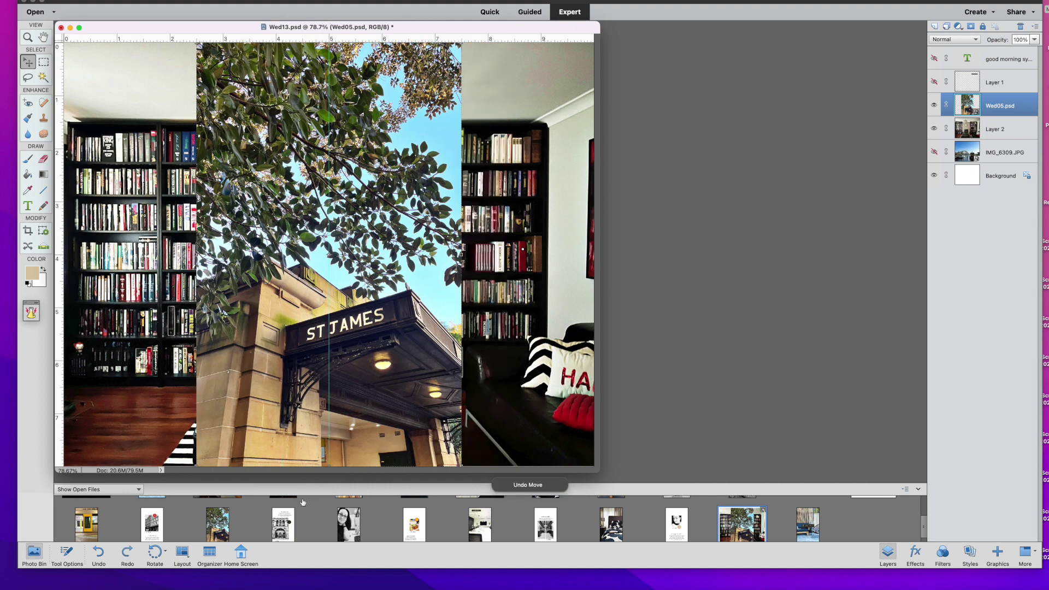
Bring up Wed05.psd from the open files as its own document and dock it in the workspace
double_click(217, 524)
left_click_drag(286, 27, 660, 24)
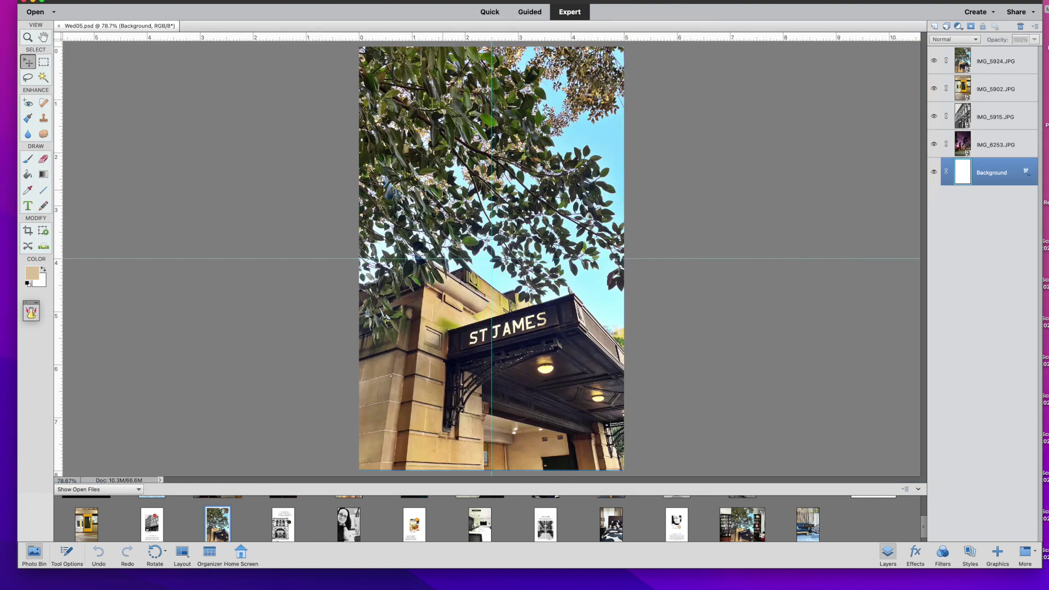
Hide the guides and delete all four photo layers, IMG_5924, IMG_5902, IMG_5915 and IMG_6253, leaving only the Background
left_click(562, 188)
left_click(317, 0)
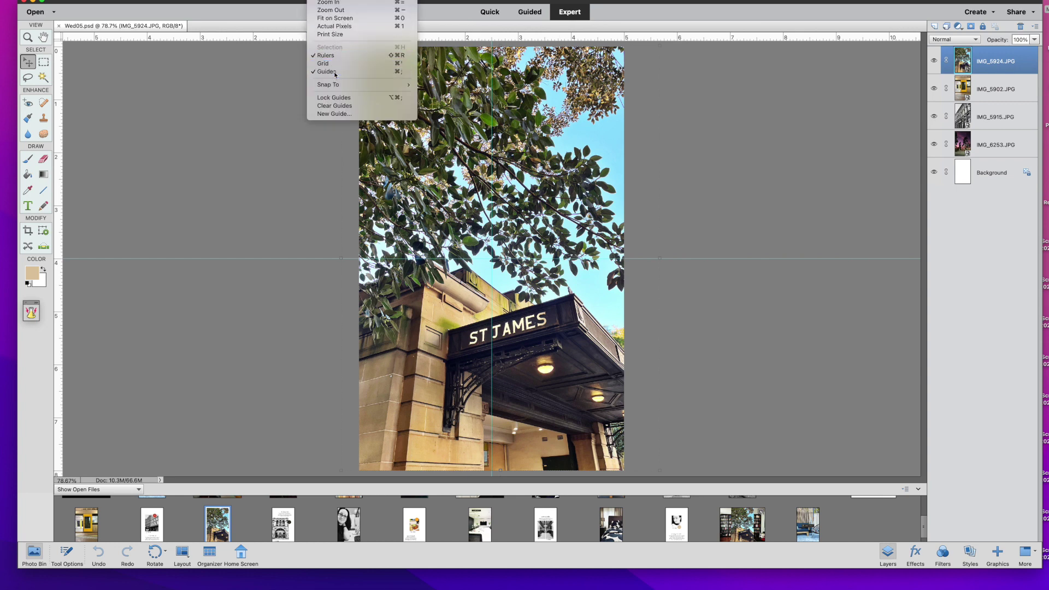
left_click(879, 136)
left_click(987, 145, "shift")
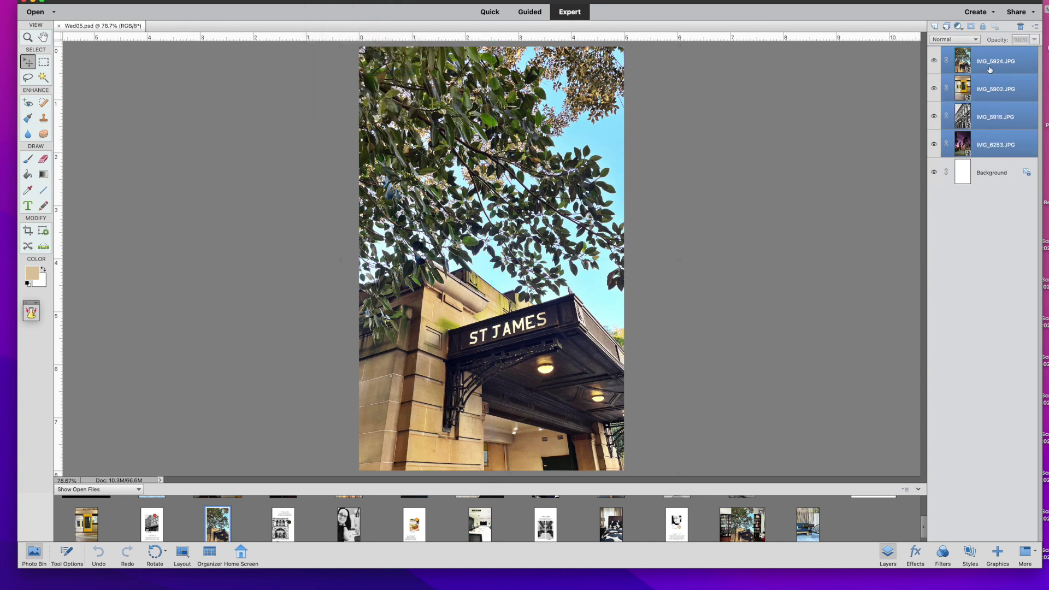
left_click(1020, 26)
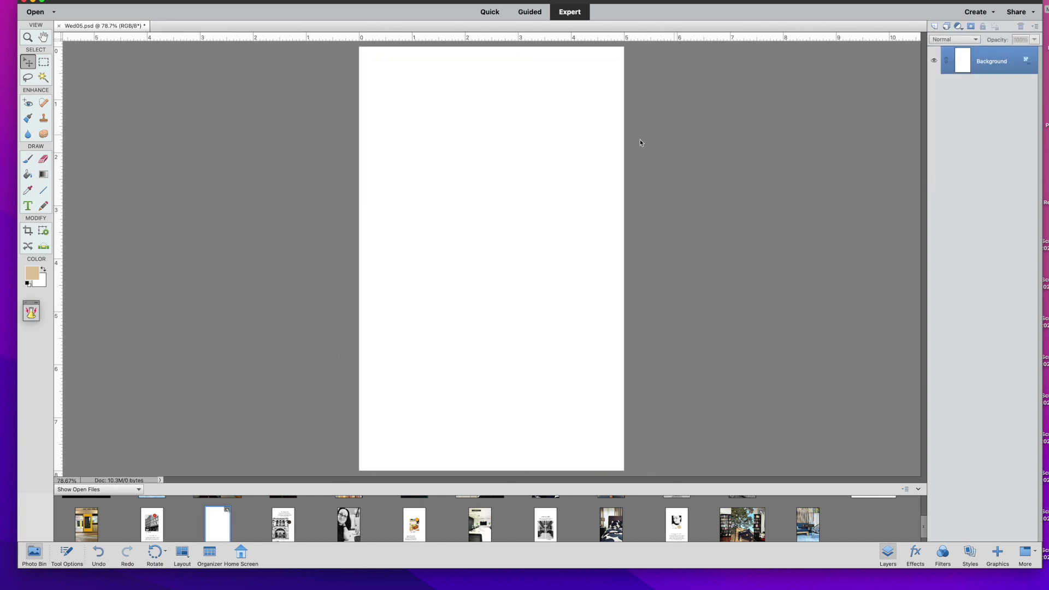
Place the slippers photo IMG_6532.JPG above the Background and scale it to cover the whole page
scroll(340, 534, "up", 2)
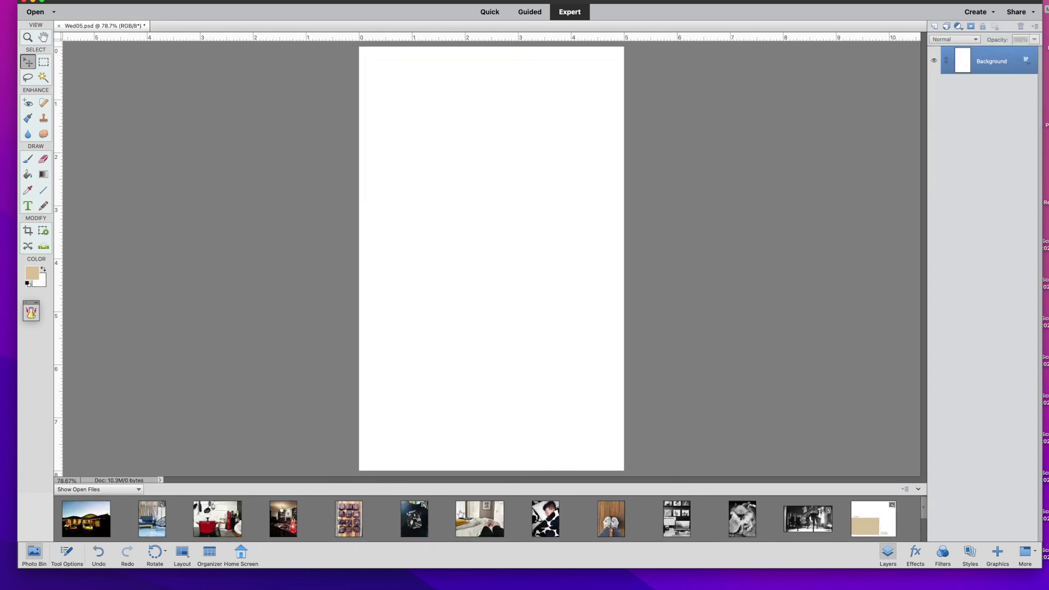
left_click_drag(610, 519, 521, 234)
left_click_drag(625, 403, 567, 435)
key("Return")
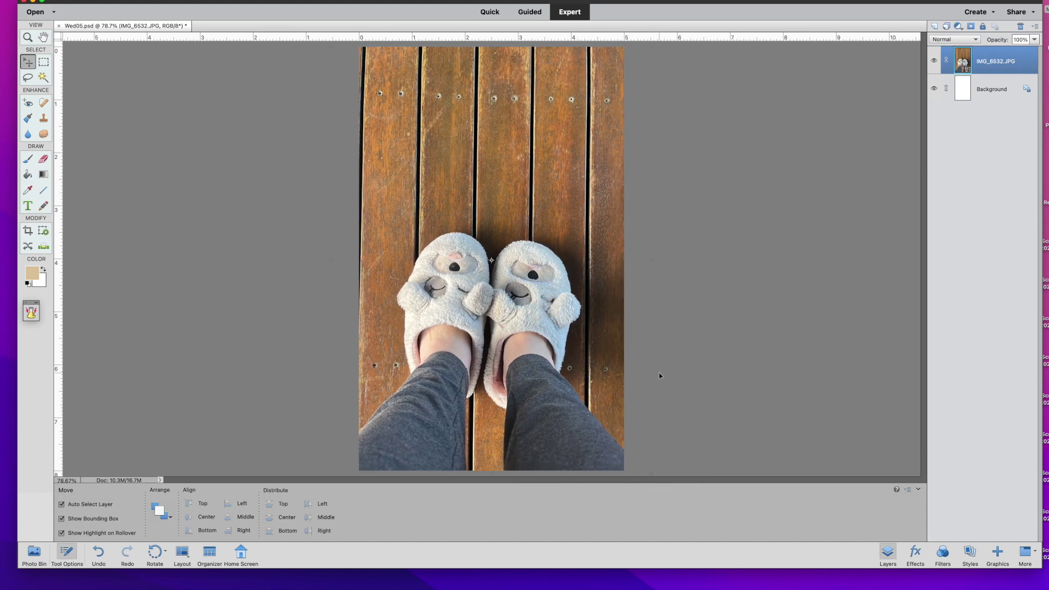
Enlarge the slippers photo slightly further so that it extends beyond the page edges
scroll(659, 373, "down", 2)
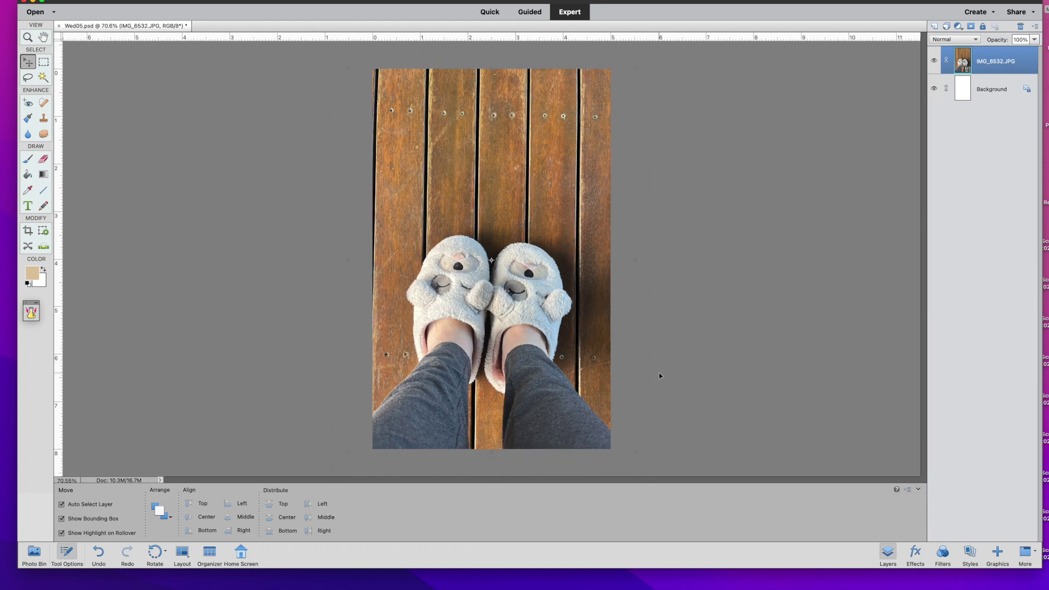
left_click_drag(637, 65, 647, 57)
key("Return")
left_click_drag(344, 56, 327, 46)
key("Return")
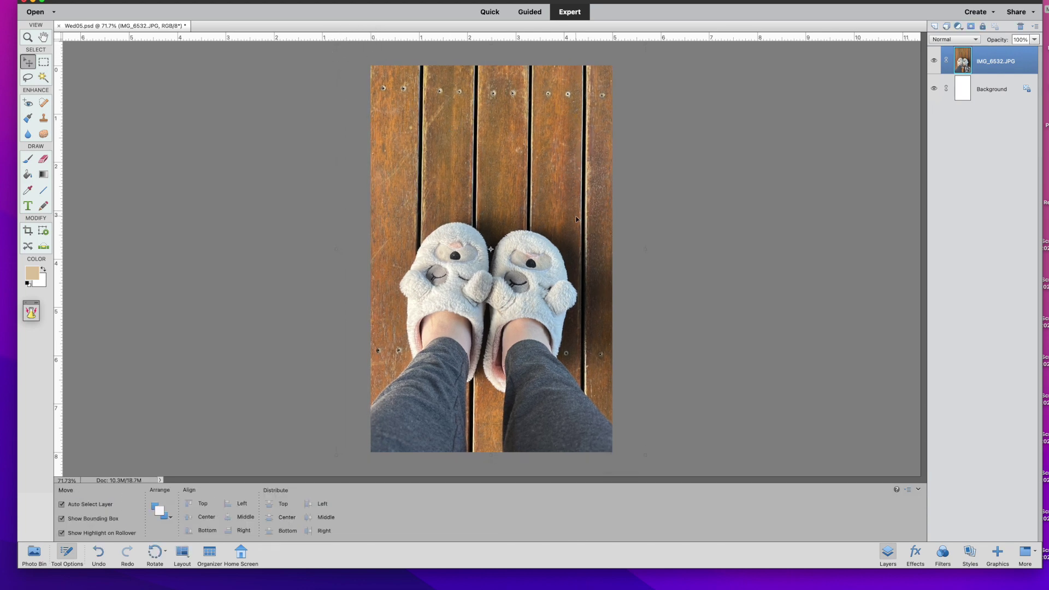
Shift the slippers photo slightly left and rotate it by -0.25 degrees to straighten the deck boards
left_click_drag(576, 219, 571, 220)
left_click(645, 47)
left_click_drag(645, 46, 644, 48)
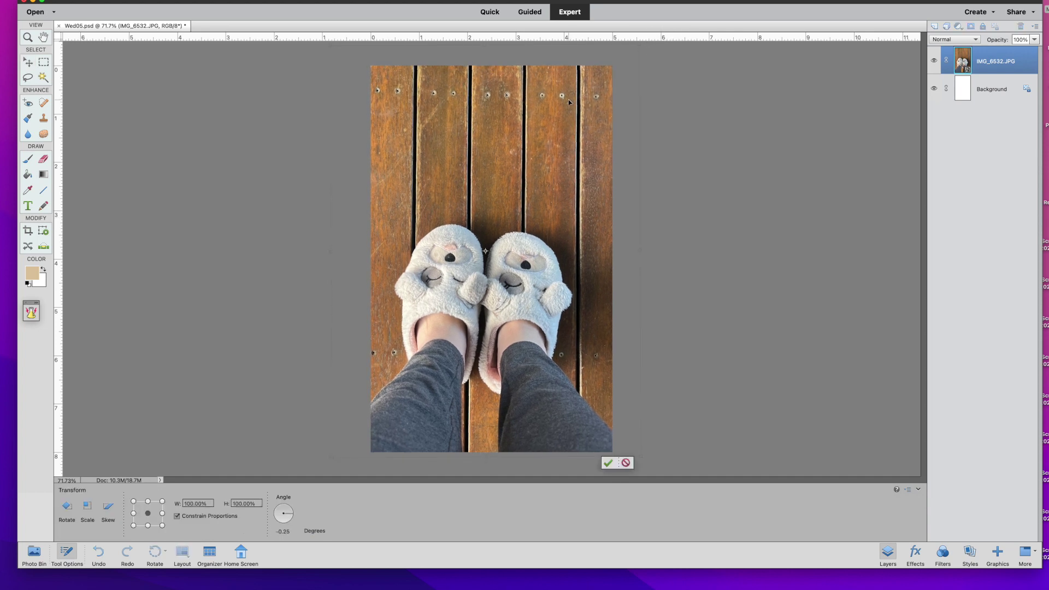
left_click(661, 136)
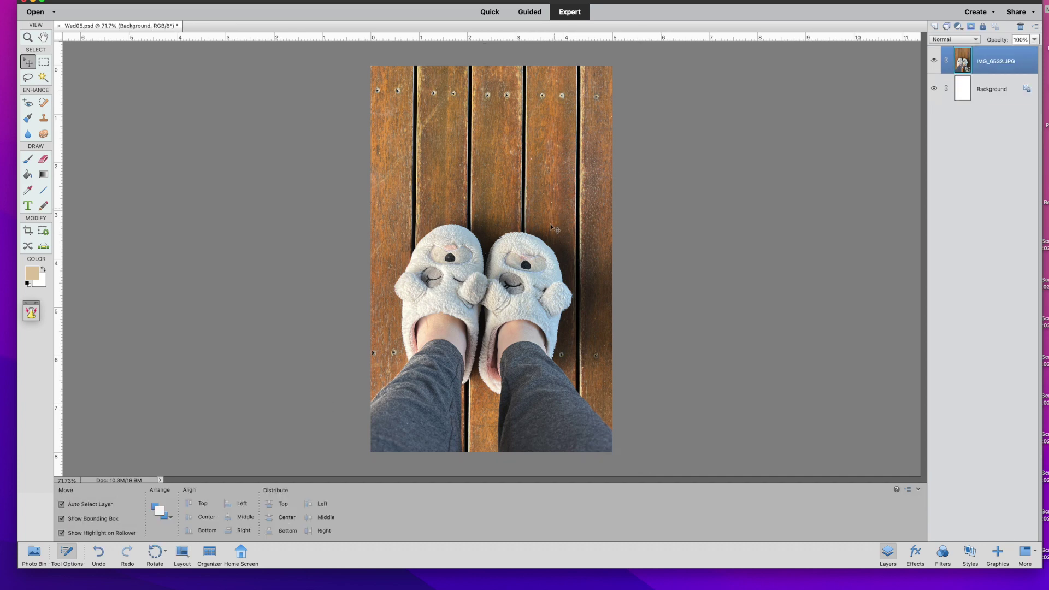
Save the slippers page as Thu03.psd in the THU folder with its layers
left_click(151, 0)
left_click(180, 59)
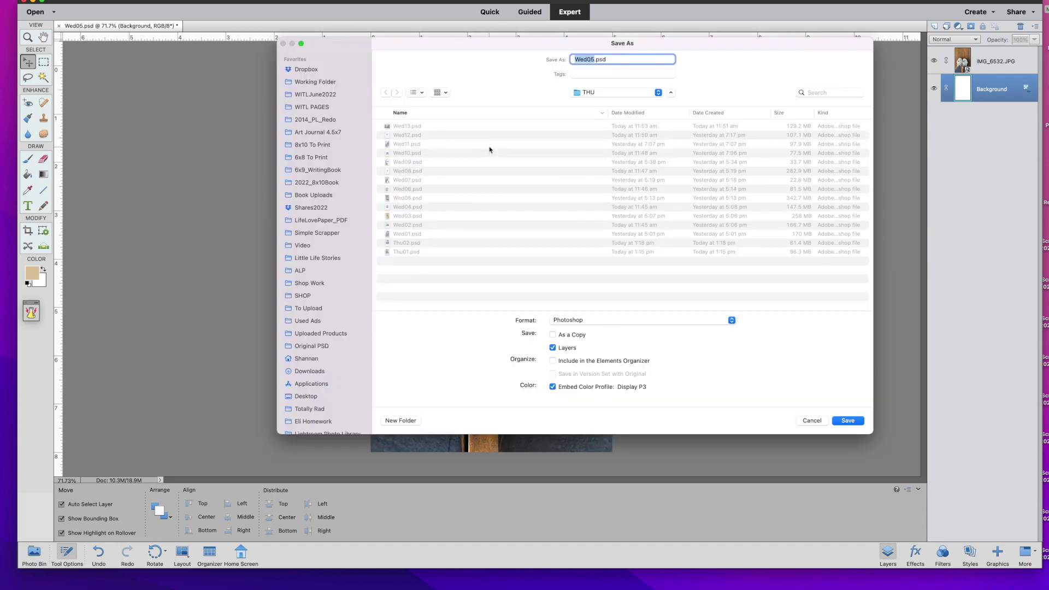
scroll(429, 201, "down", 2)
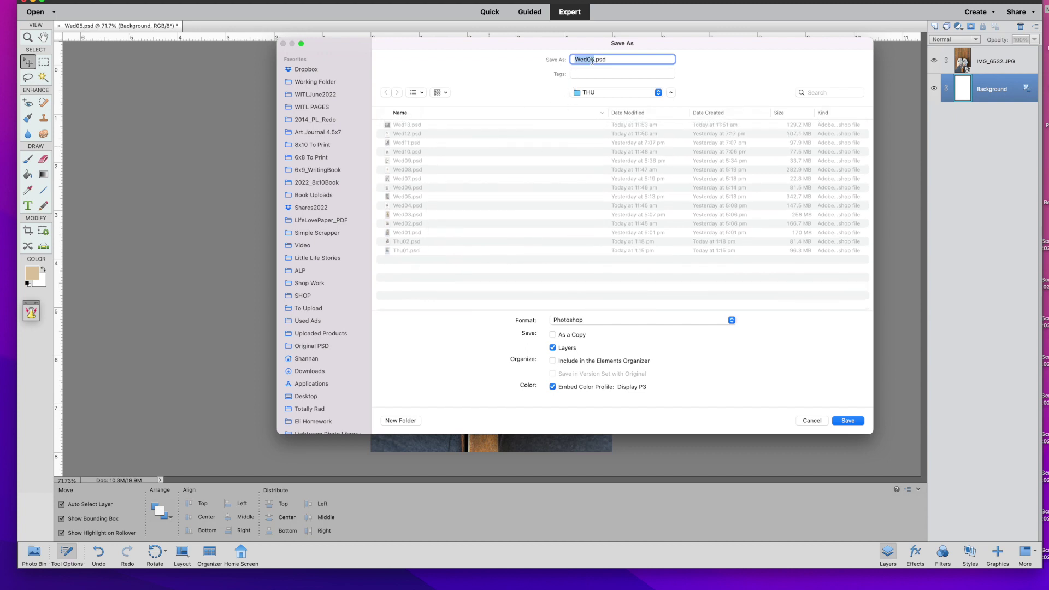
type("Thu02")
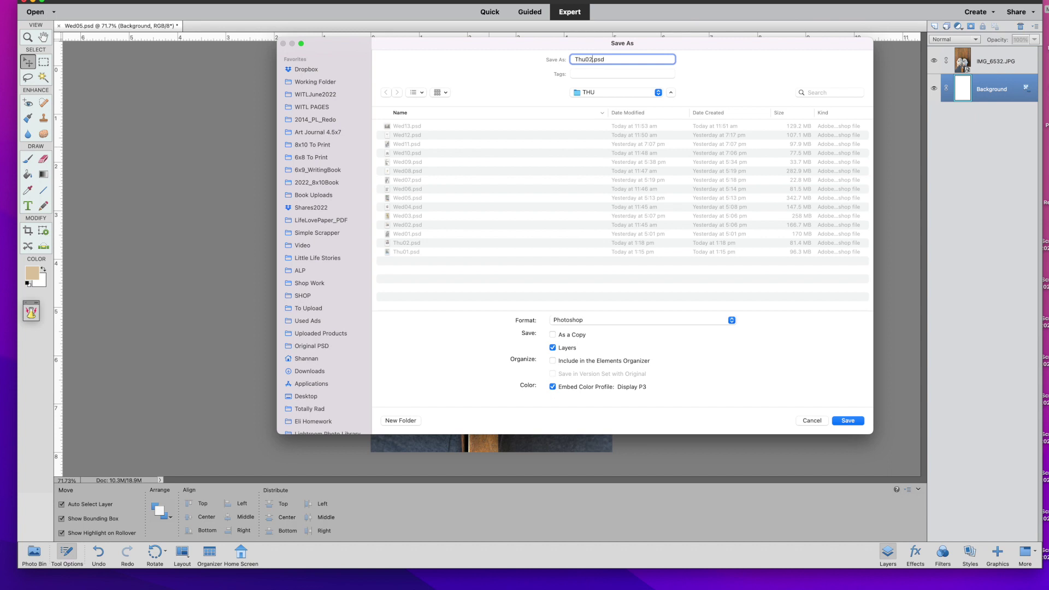
left_click(847, 420)
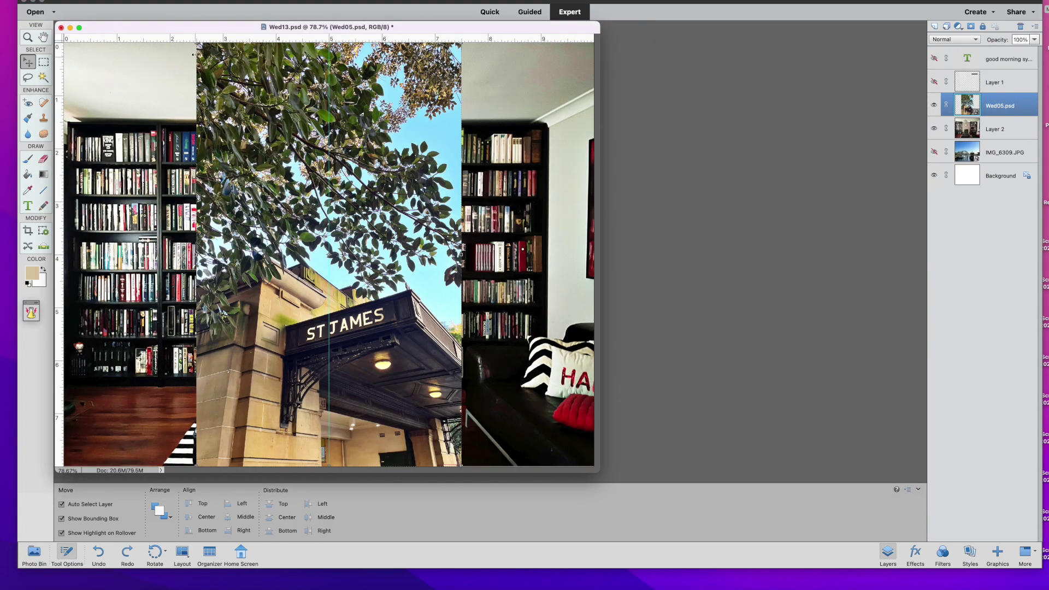
Delete the Wed05.psd layer from the Wed13.psd document and minimize that document
left_click_drag(971, 111, 928, 120)
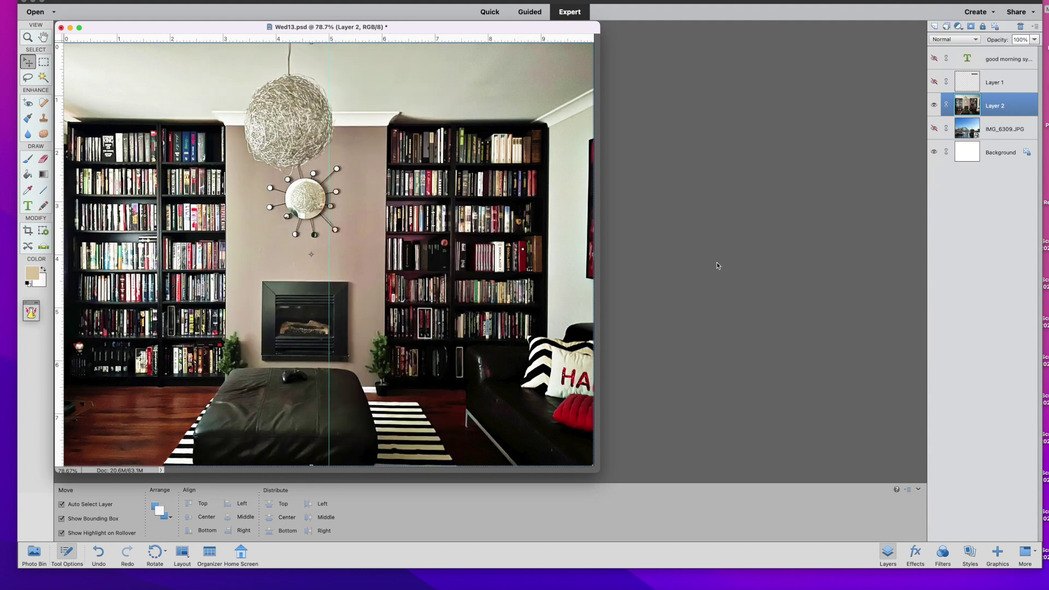
left_click(71, 28)
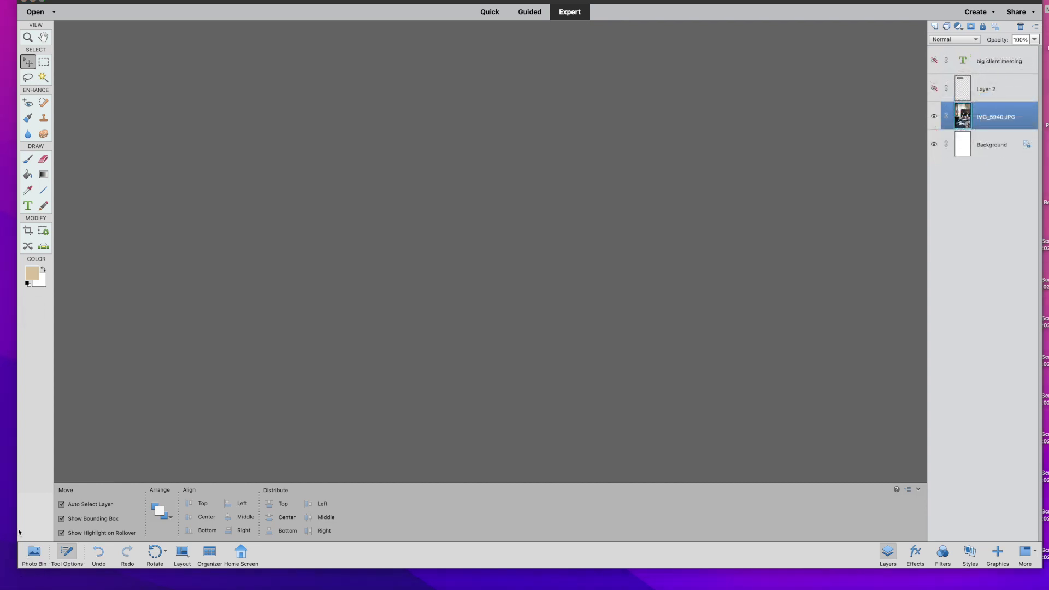
Find the Wed04.psd city shopping page among the open documents and dock its window in the workspace
left_click(33, 554)
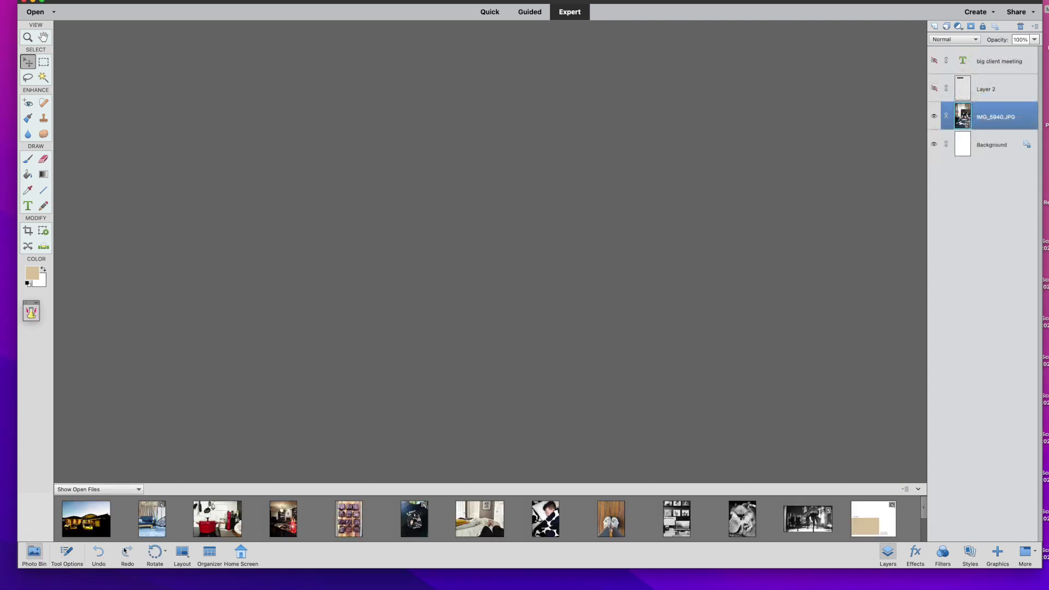
double_click(170, 525)
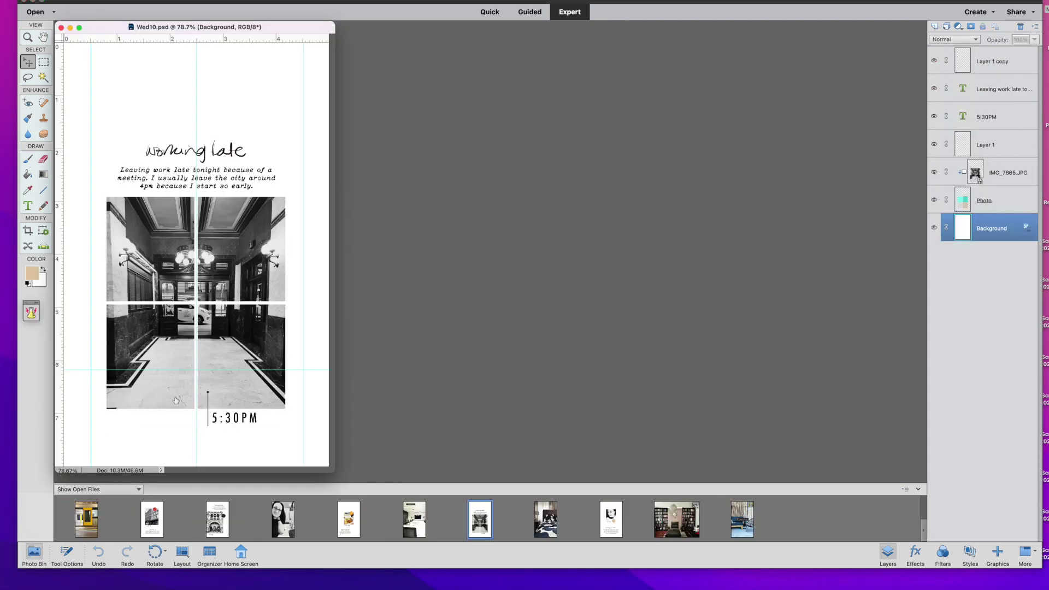
left_click(70, 28)
double_click(414, 508)
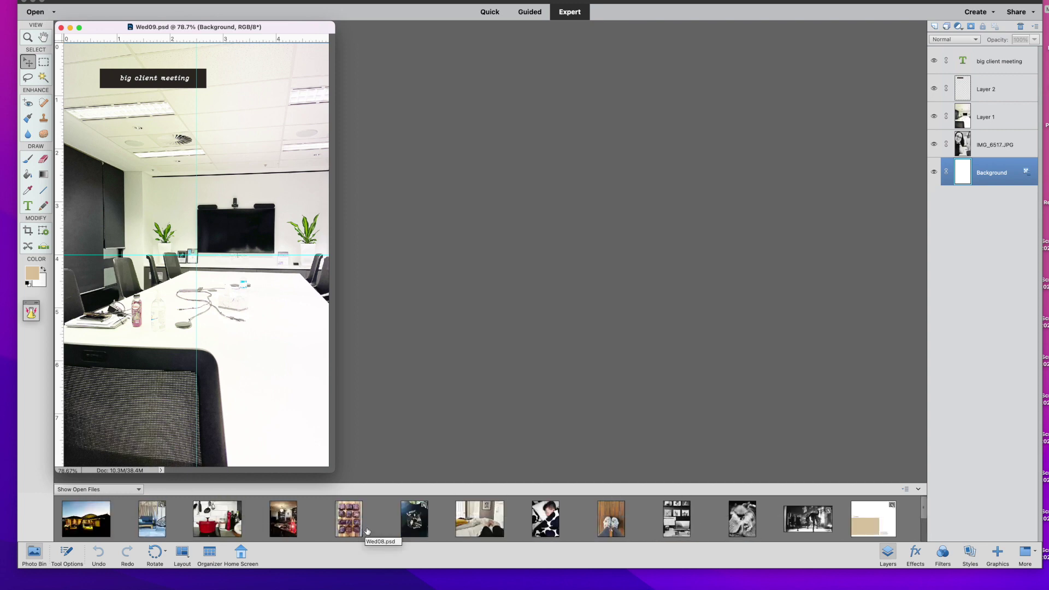
scroll(366, 533, "down", 1)
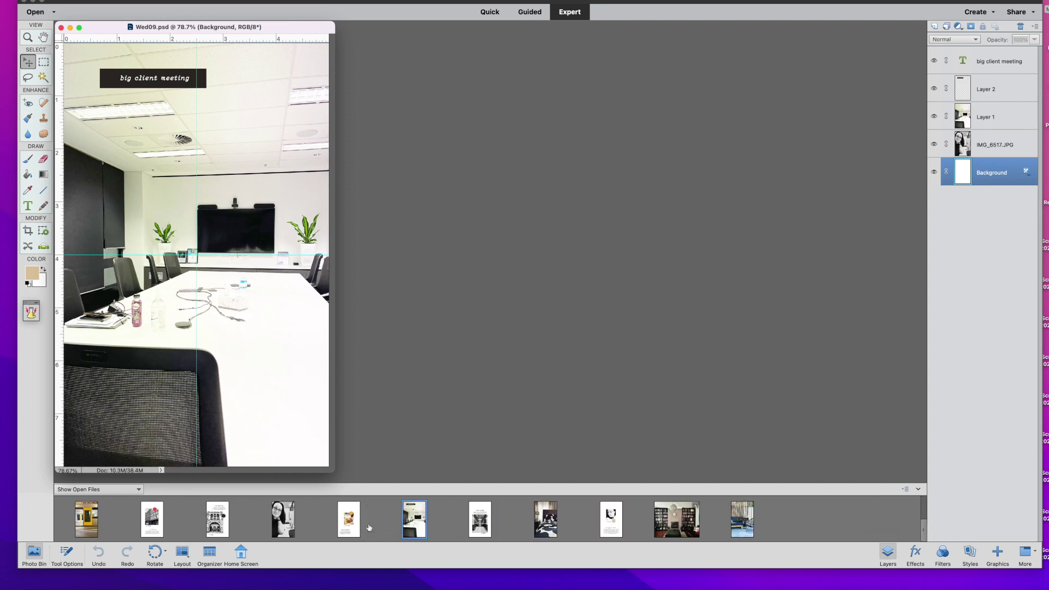
left_click_drag(152, 521, 514, 244)
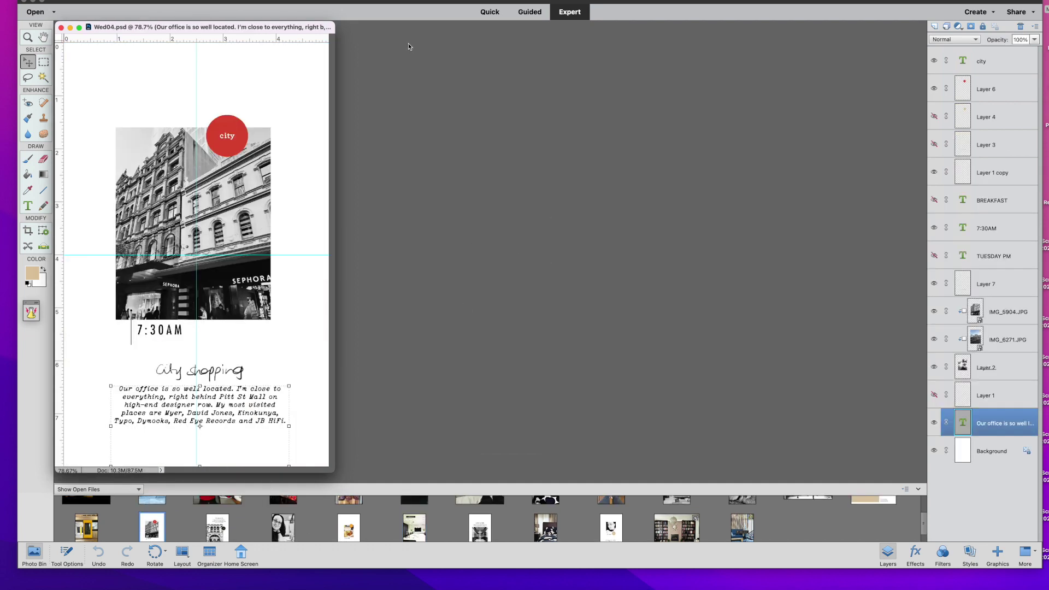
left_click_drag(297, 33, 349, 27)
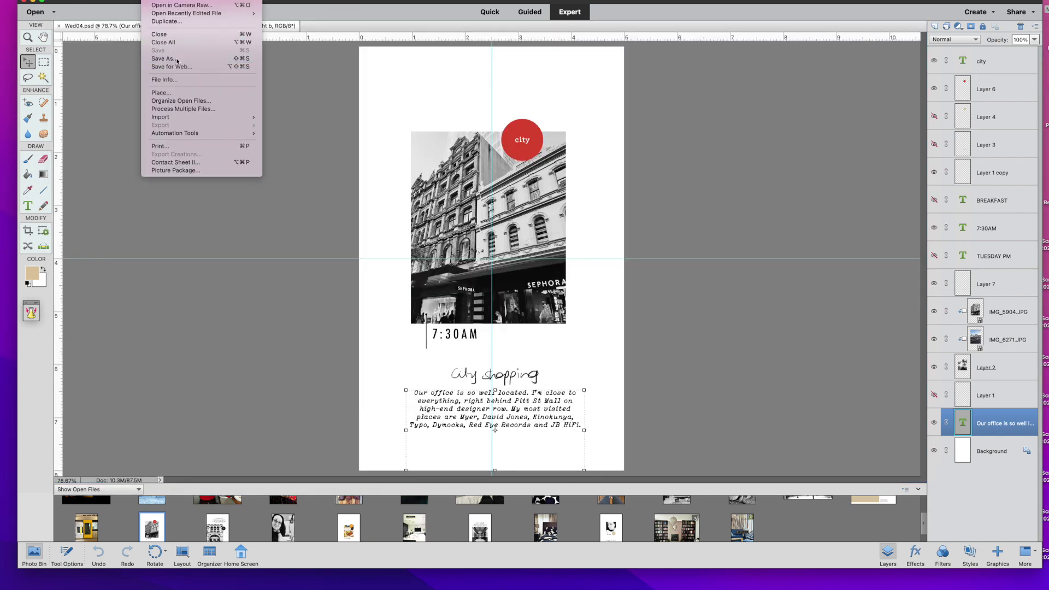
Save the city shopping page as Thu04.psd in the THU folder
left_click(378, 93)
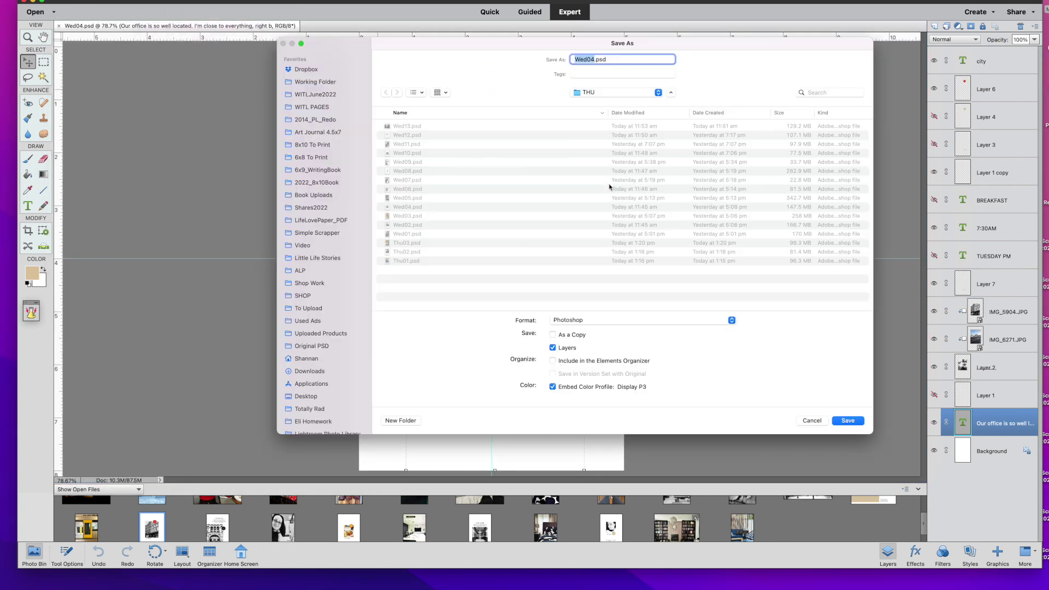
scroll(422, 197, "down", 2)
left_click_drag(584, 60, 558, 62)
type("Thu")
left_click(852, 422)
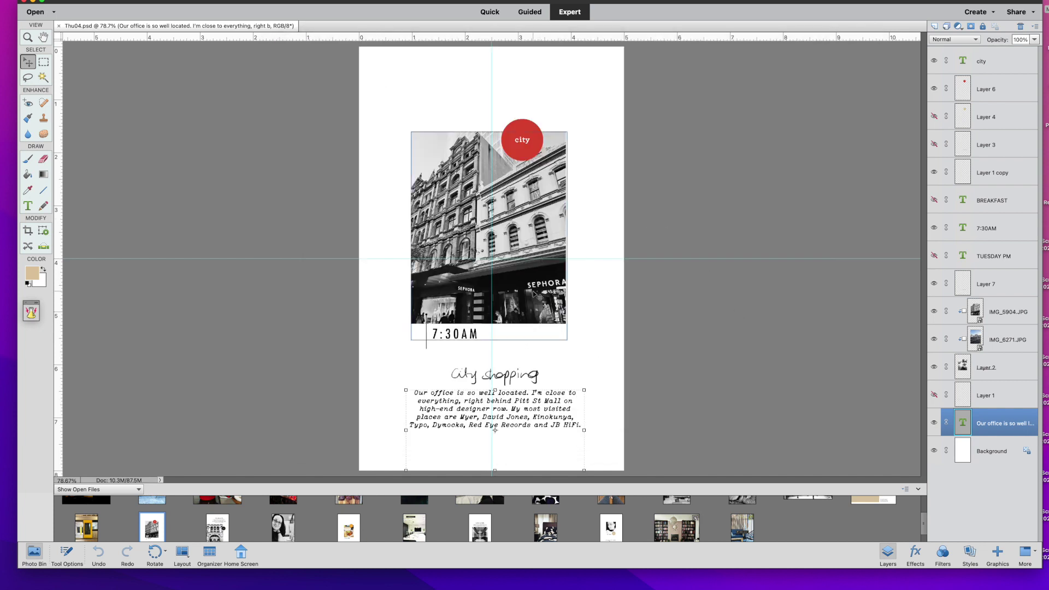
Delete the two clipped photo layers IMG_5904.JPG and IMG_6271.JPG
left_click(1003, 315)
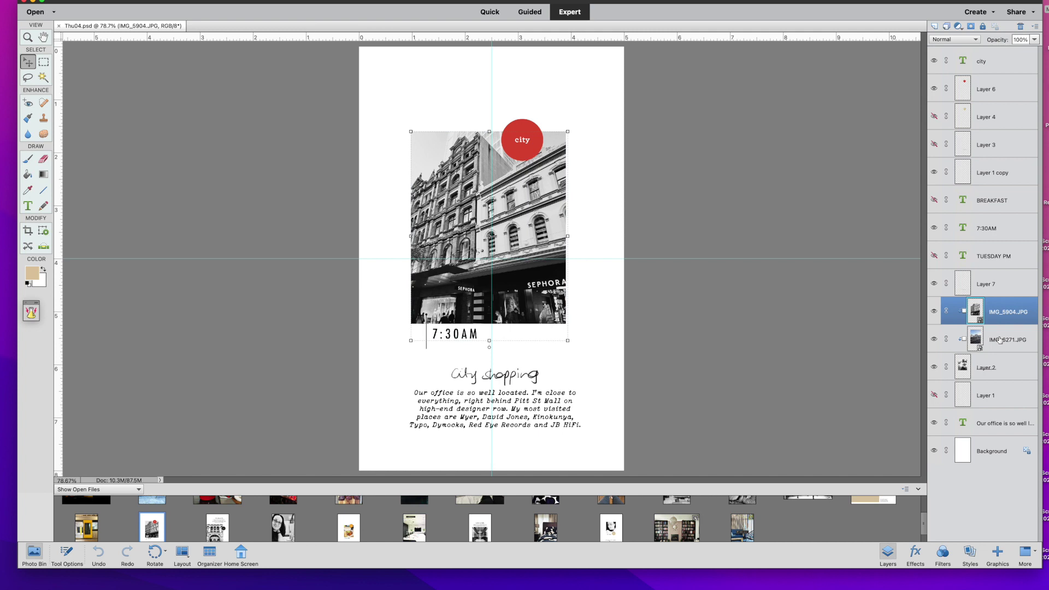
left_click(993, 329, "shift")
left_click_drag(993, 316, 1019, 26)
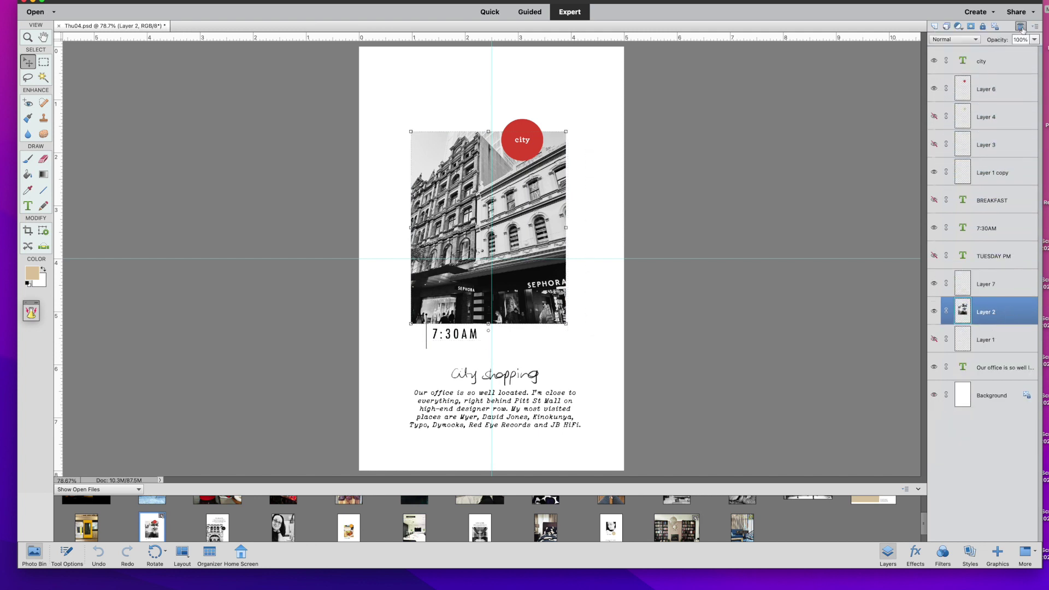
Place the desk photo IMG_6636.JPG above Layer 2, scale it to about 57% and move it over the kitchen photo
scroll(546, 530, "down", 1)
scroll(491, 519, "down", 1)
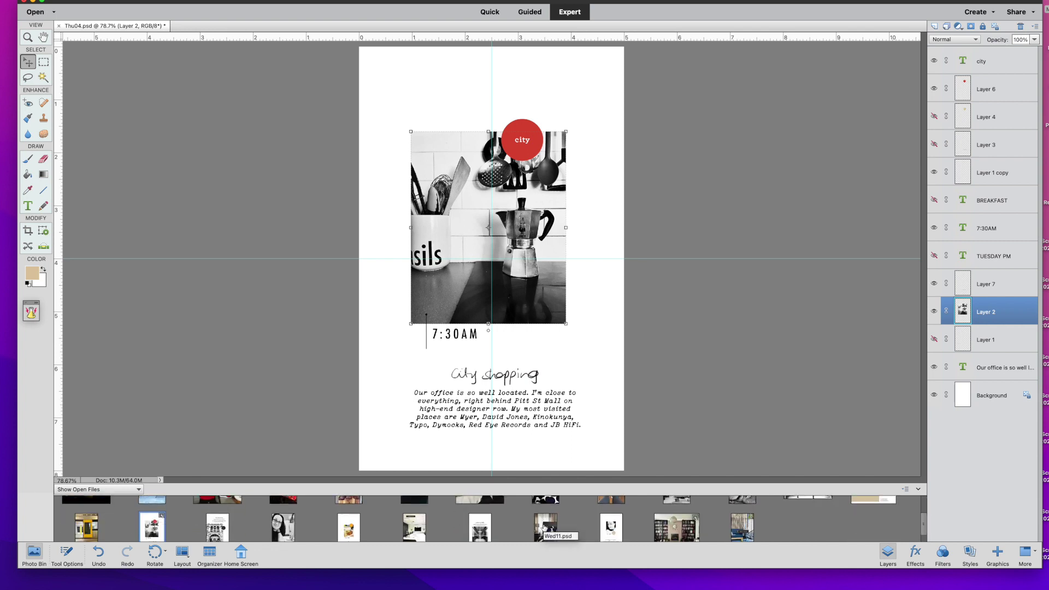
left_click_drag(676, 516, 508, 264)
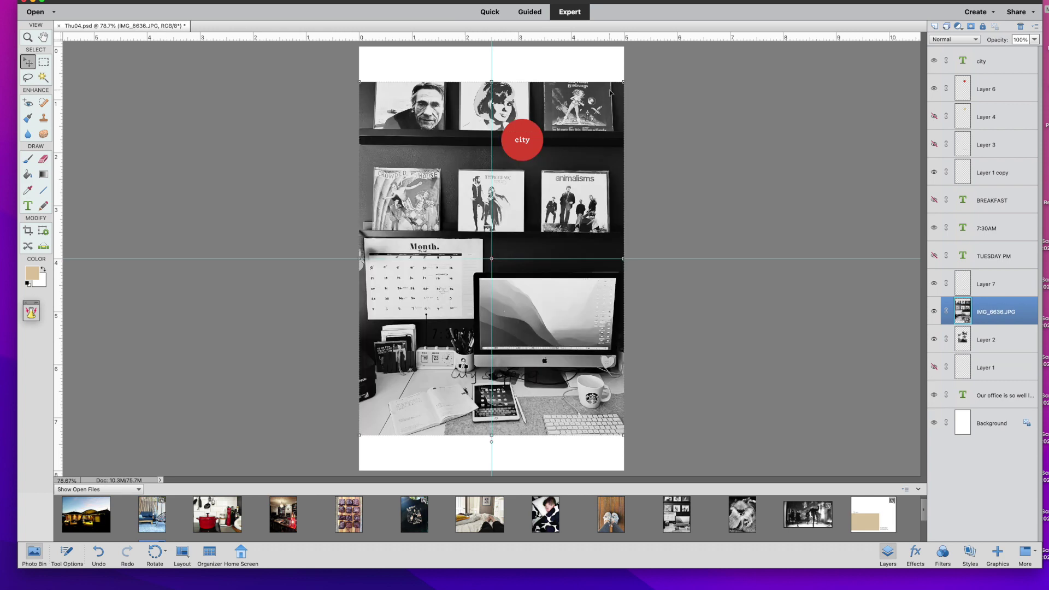
left_click_drag(623, 82, 511, 234)
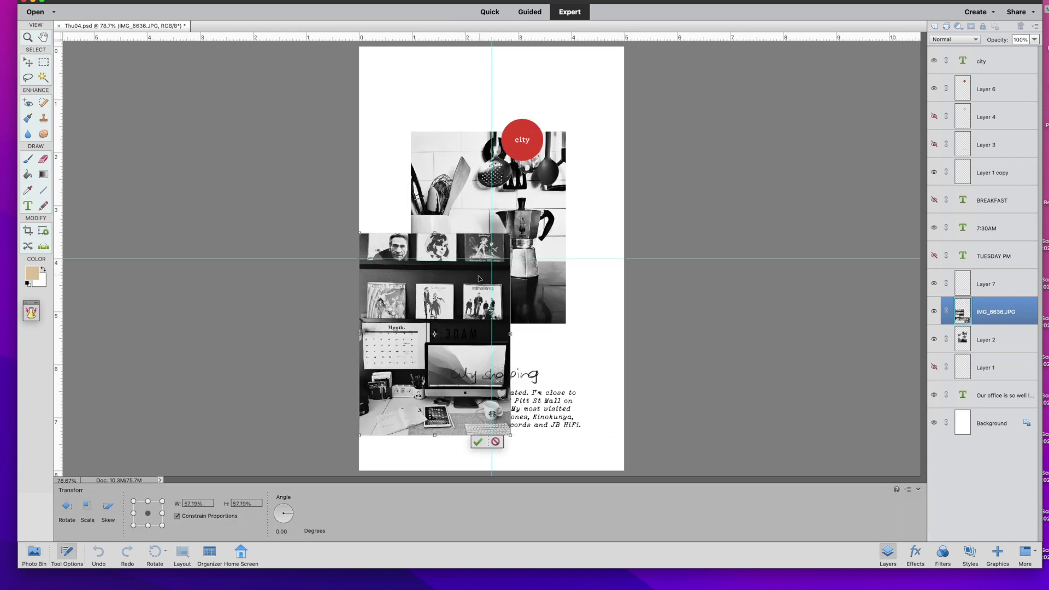
key("Return")
left_click_drag(477, 280, 531, 178)
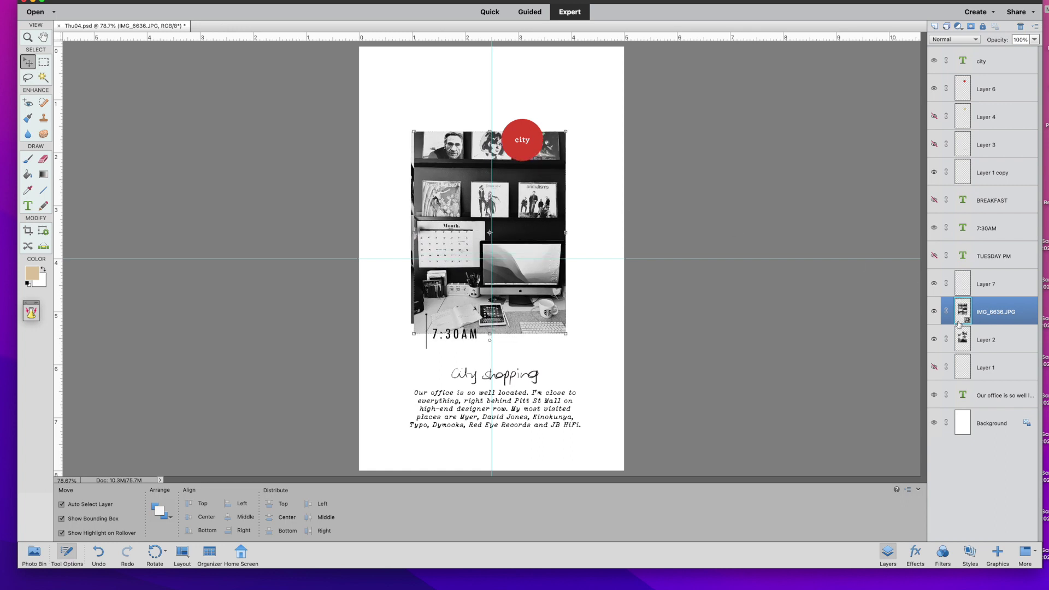
Hide Layer 2, then reposition and slightly enlarge the desk photo between the red circle and the paragraph
left_click_drag(562, 239, 556, 277)
left_click(934, 340)
mouse_move(566, 342)
left_mouse_down()
mouse_move(575, 354)
mouse_move(558, 330)
left_mouse_up()
key("Return")
Shift the paragraph slightly down and delete the handwritten "City shopping" title layer
left_click(580, 345)
left_click_drag(492, 403, 492, 408)
left_click(485, 369)
left_click_drag(964, 282, 1020, 26)
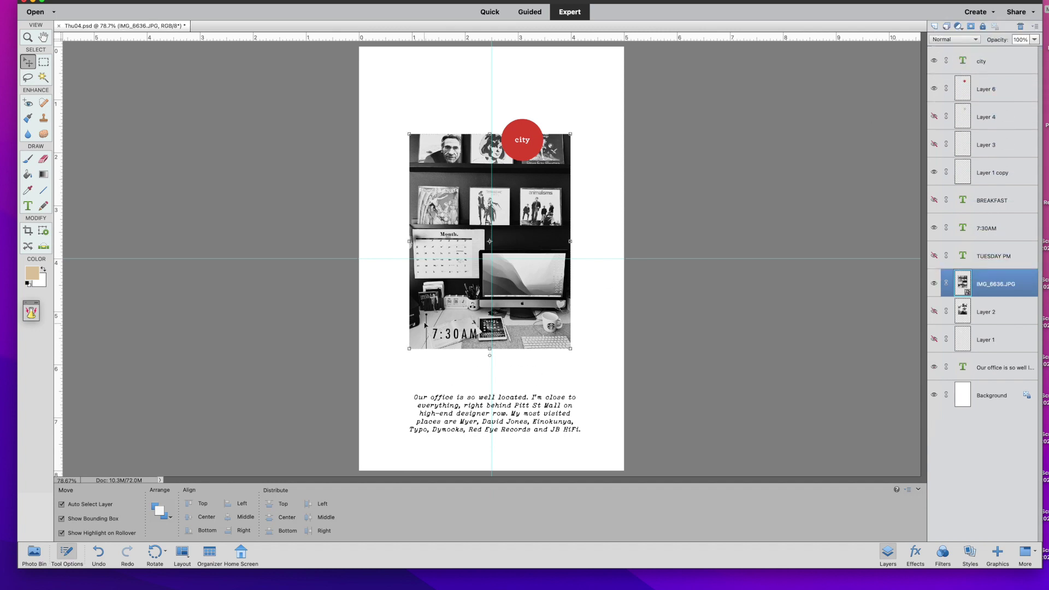
Move the time label and its vertical line to the desk photo's lower edge and change the time to 9:00AM
left_click_drag(426, 318, 441, 367)
left_click(447, 348)
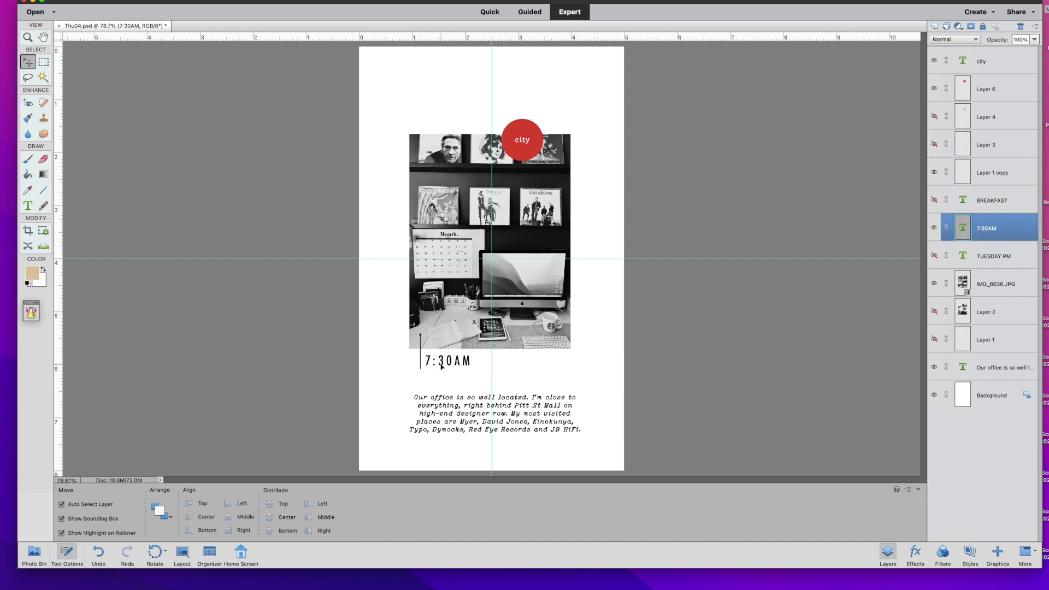
double_click(441, 367)
left_click(454, 361)
left_click_drag(469, 362, 430, 360)
left_click(431, 360)
double_click(446, 360)
type("9")
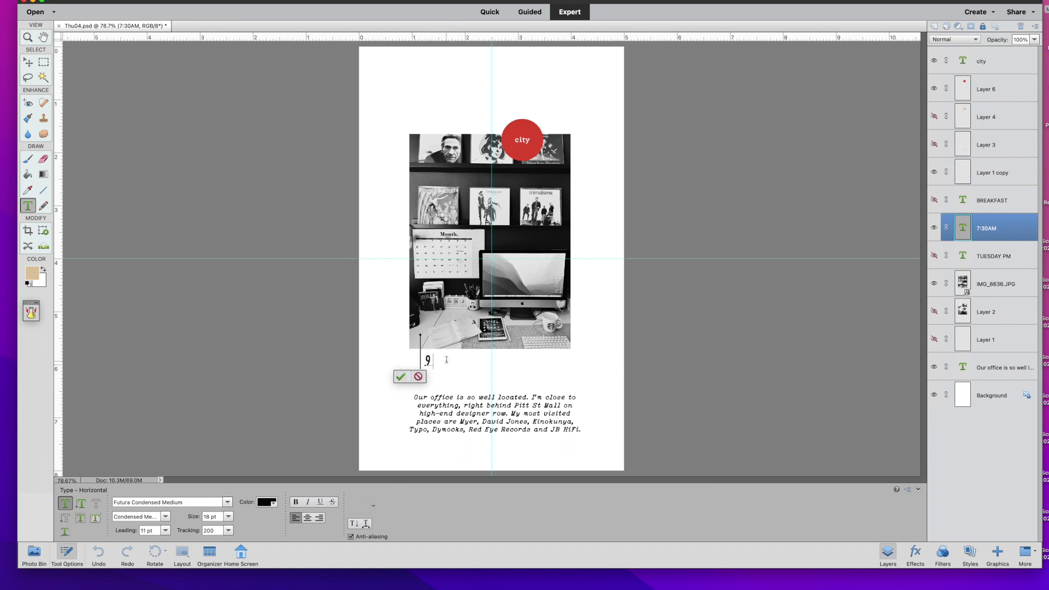
type(":00AM")
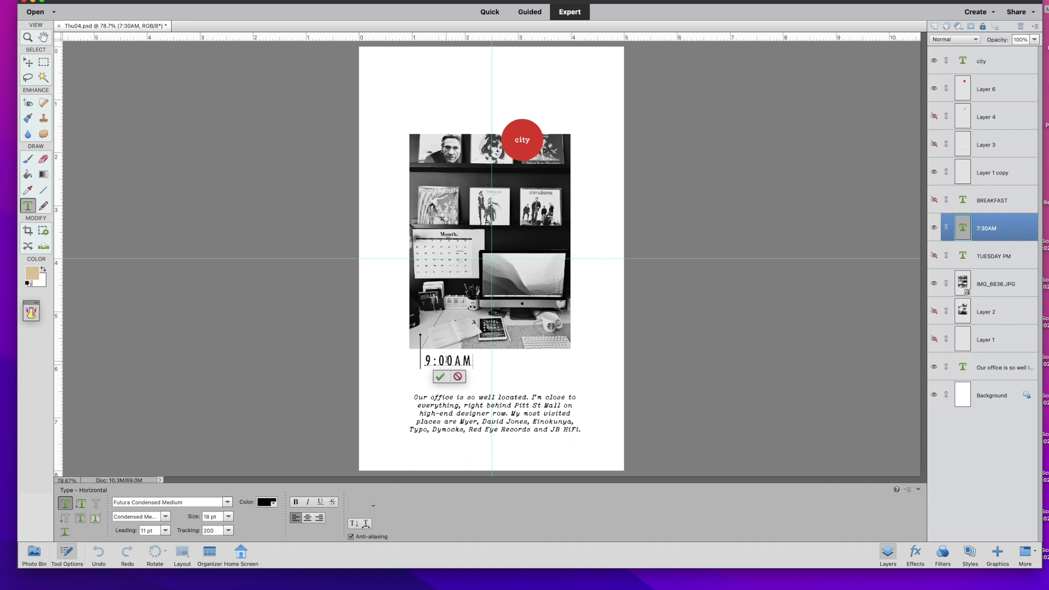
left_click(430, 377)
key("v")
left_click(468, 385)
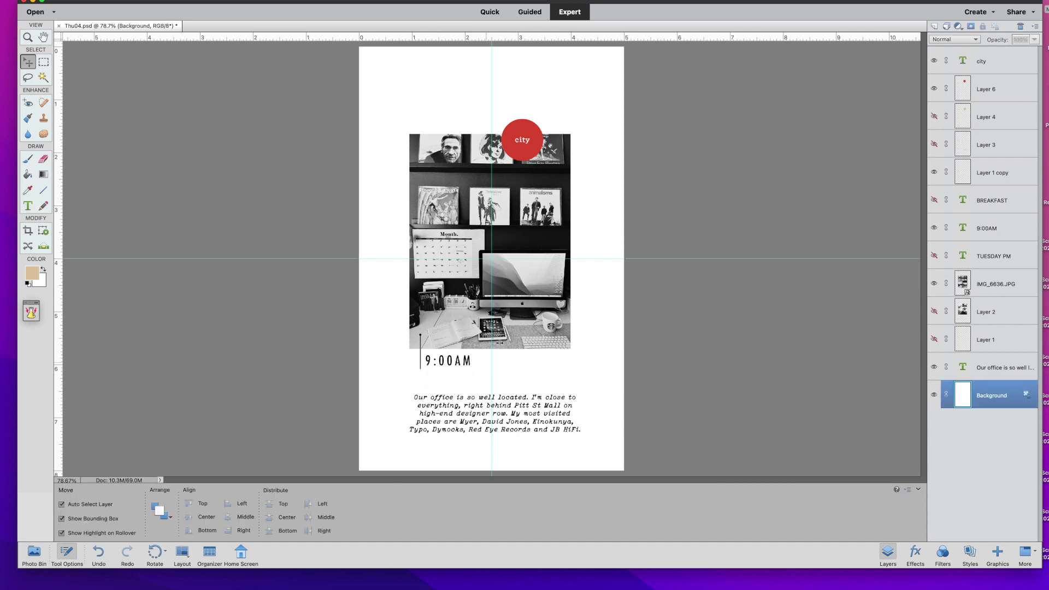
Move the red circle and its "city" label down onto the desk photo's right edge
left_click(499, 342)
left_click(522, 159)
left_click_drag(523, 158, 563, 258)
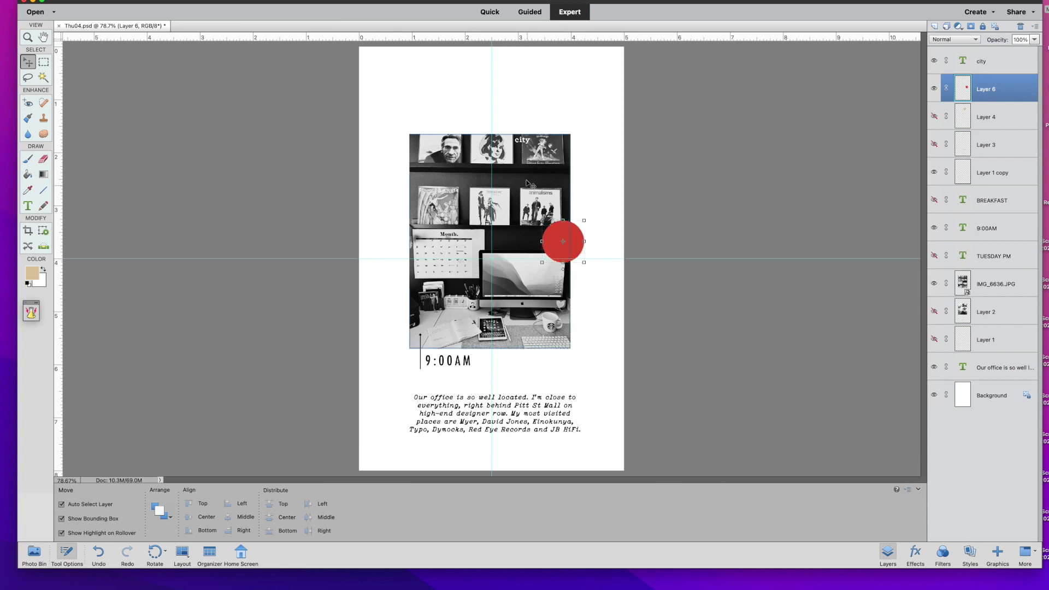
left_click_drag(522, 142, 566, 247)
Change the "city" label to "WFH" and nudge it left to centre it on the red circle
double_click(566, 244)
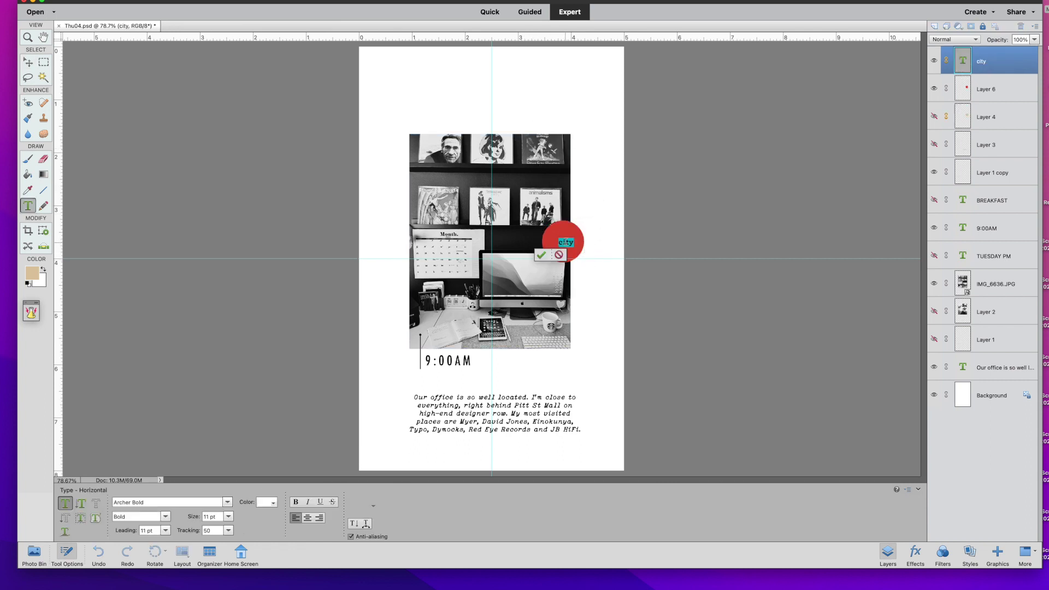
type("WFH")
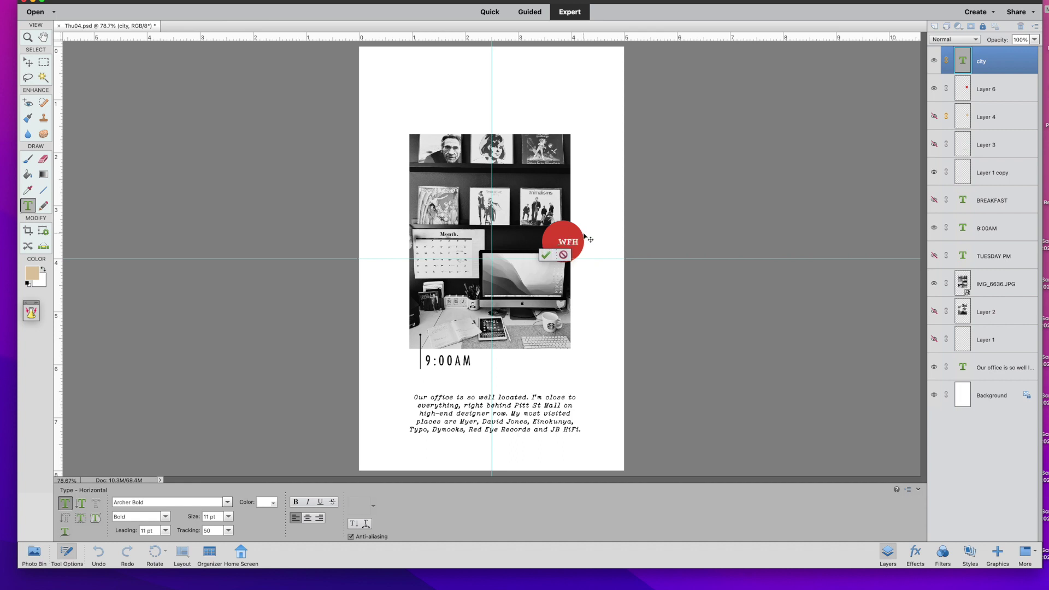
left_click(545, 255)
key("Left")
key("Left")
key("Left")
key("Left")
key("Left")
key("Left")
key("Left")
key("Left")
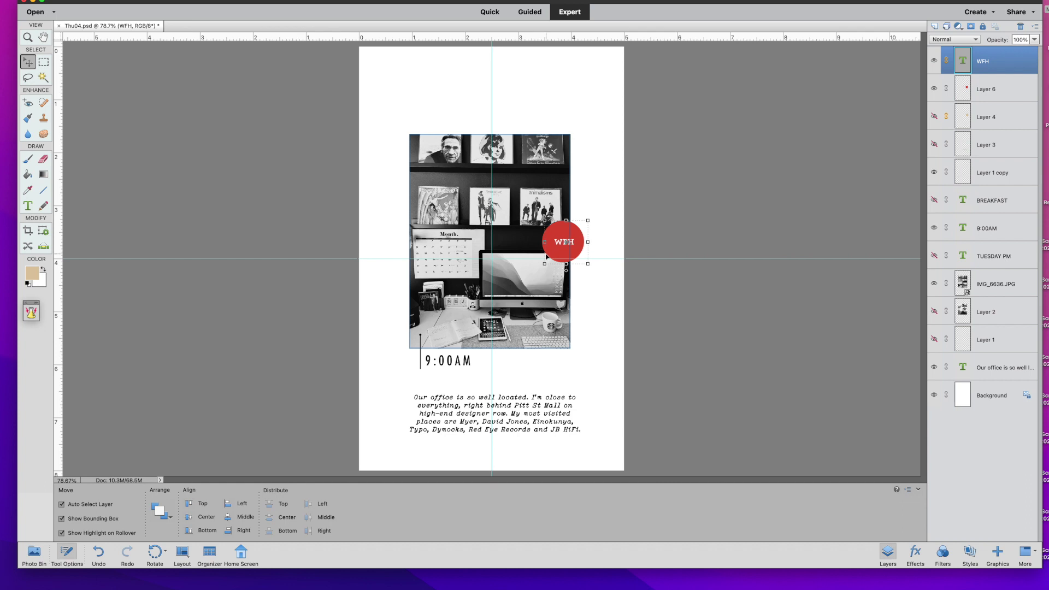
Deselect the WFH label and hide the guides on the page
left_click(608, 297)
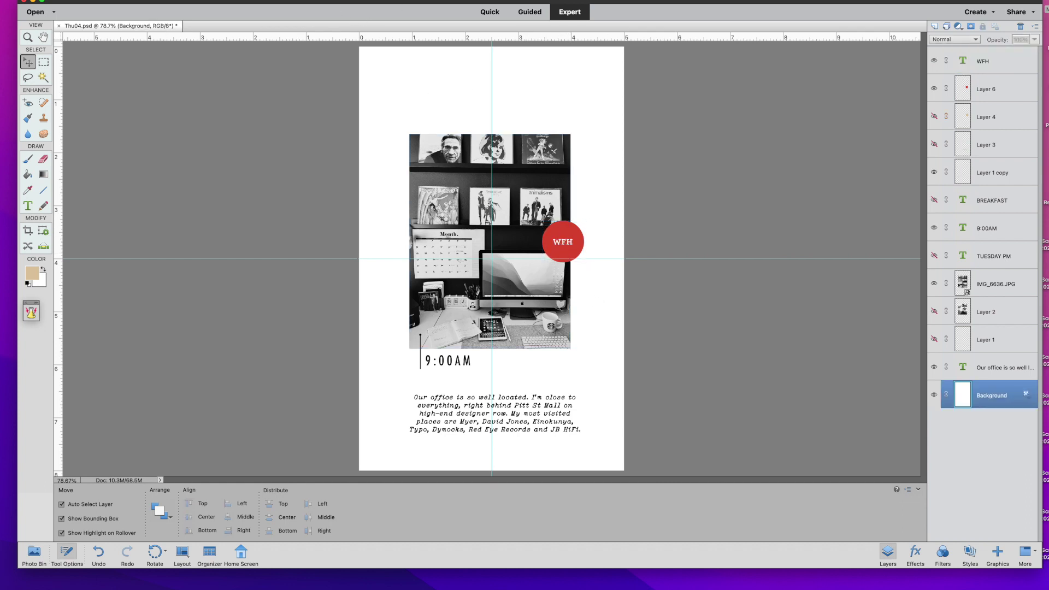
left_click(314, 1)
left_click(339, 71)
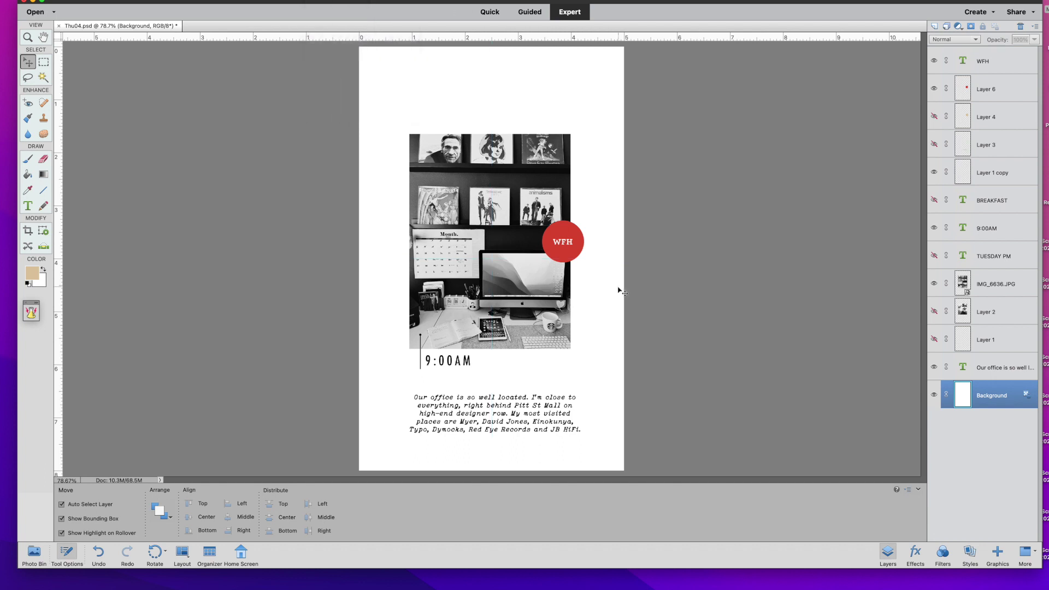
Move the caption up slightly and replace its text with "Working from home today as per usual on a Thursday. Busy day. Midday Zoom with a client."
left_click_drag(509, 421, 507, 412)
triple_click(553, 409)
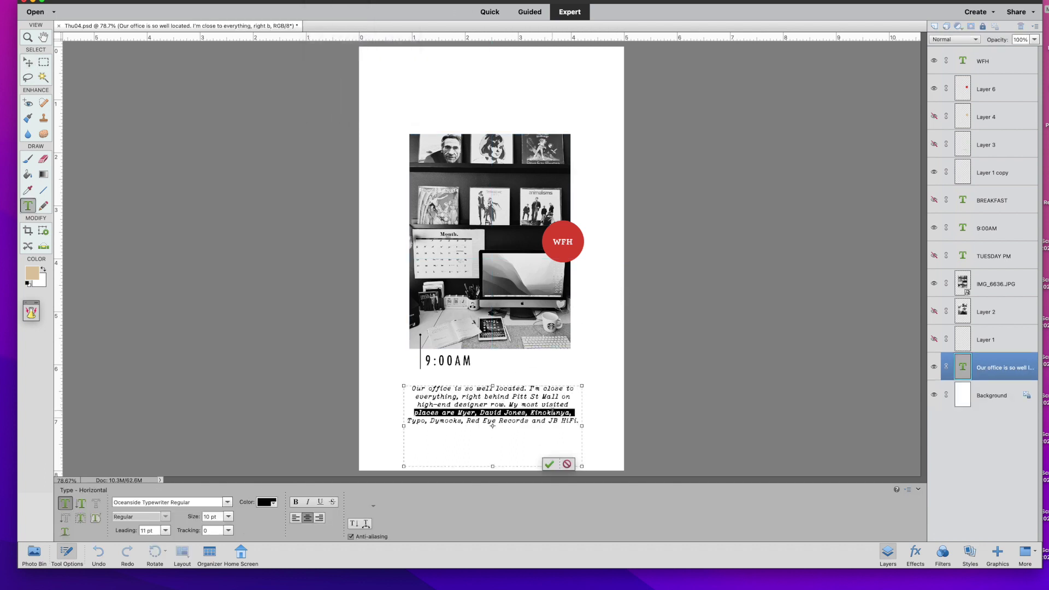
left_click_drag(576, 421, 410, 377)
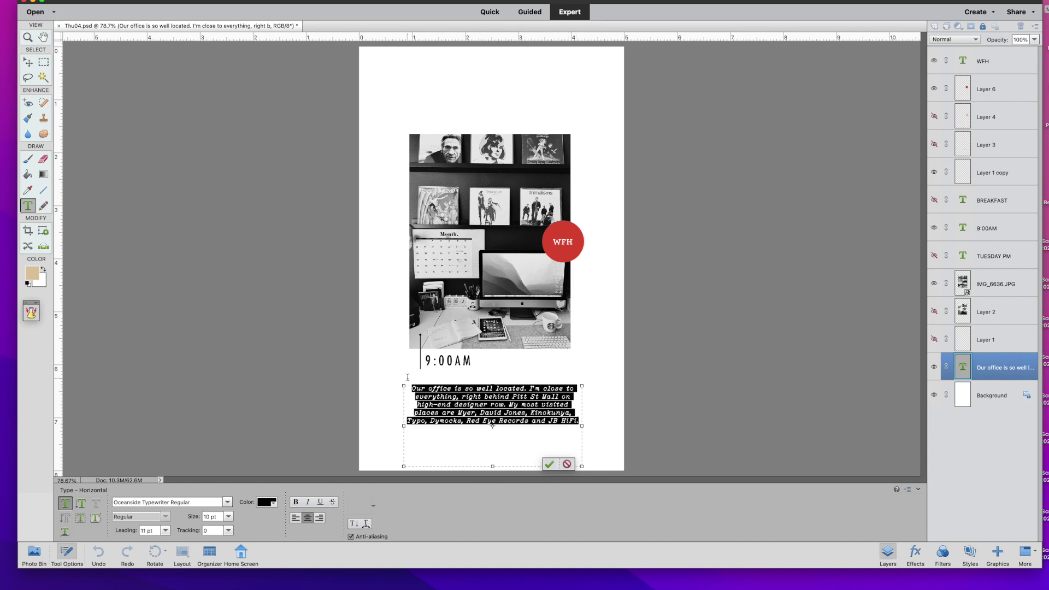
type("Working from home today as per usual on a Thursday. Busy day.")
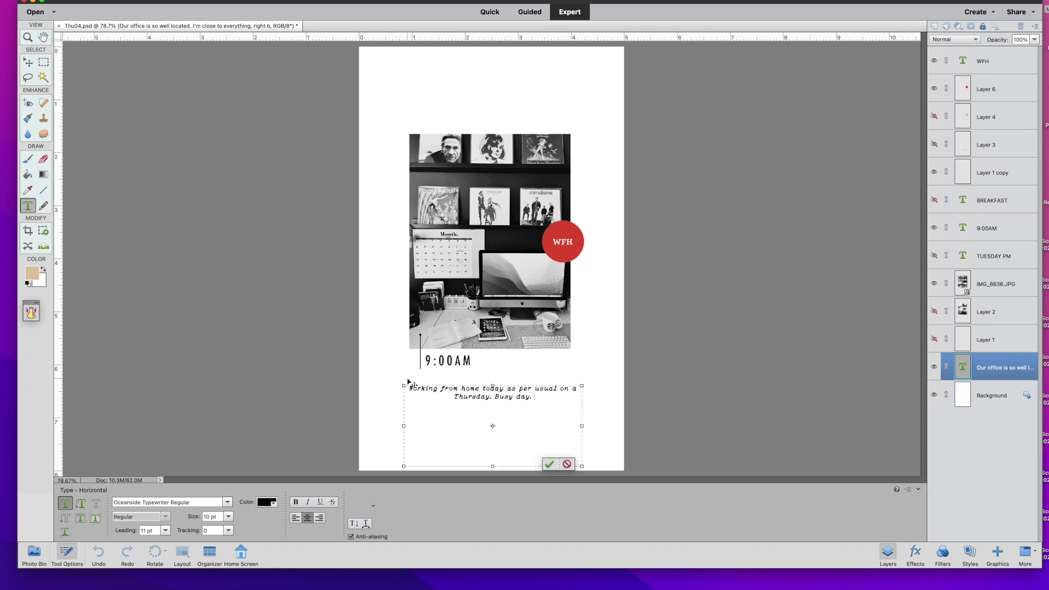
type(" Midday Zoom with a client.")
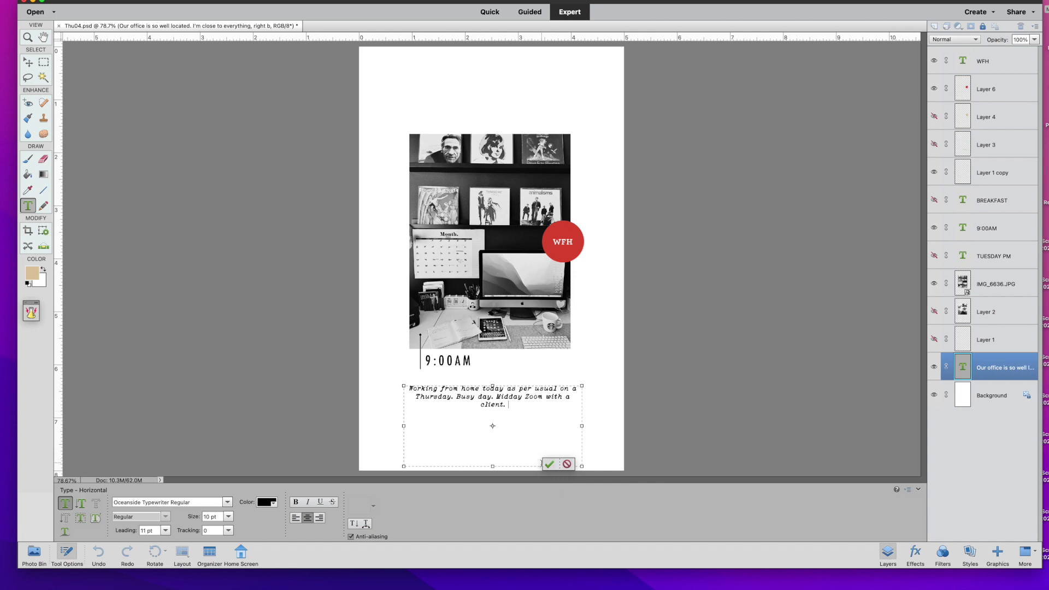
left_click(549, 465)
key("v")
left_click(585, 345)
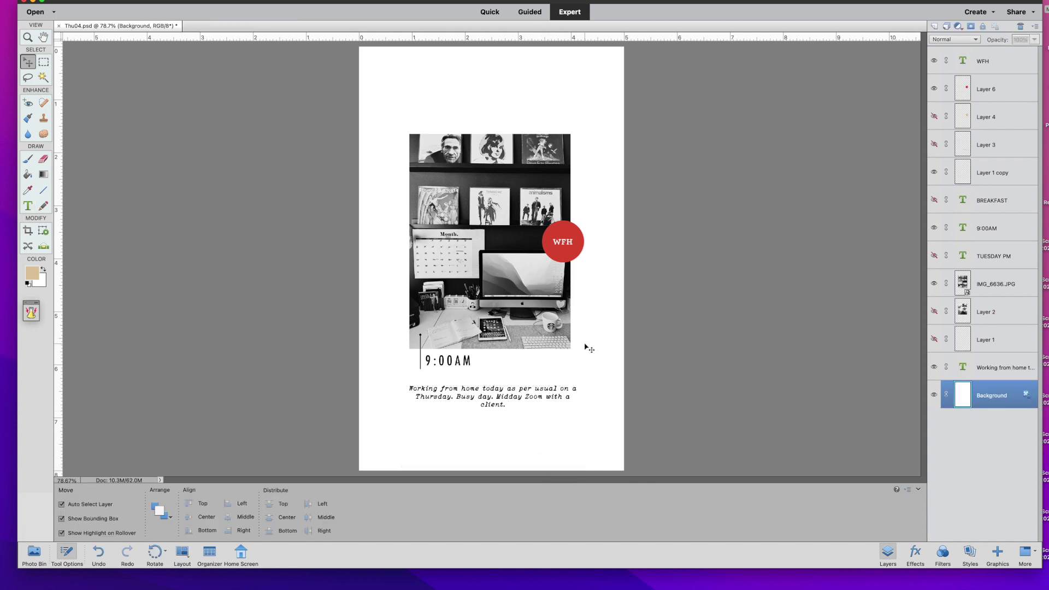
Narrow the caption's text box and shift it right to centre it beneath the desk photo
double_click(583, 427)
left_click_drag(580, 426, 552, 426)
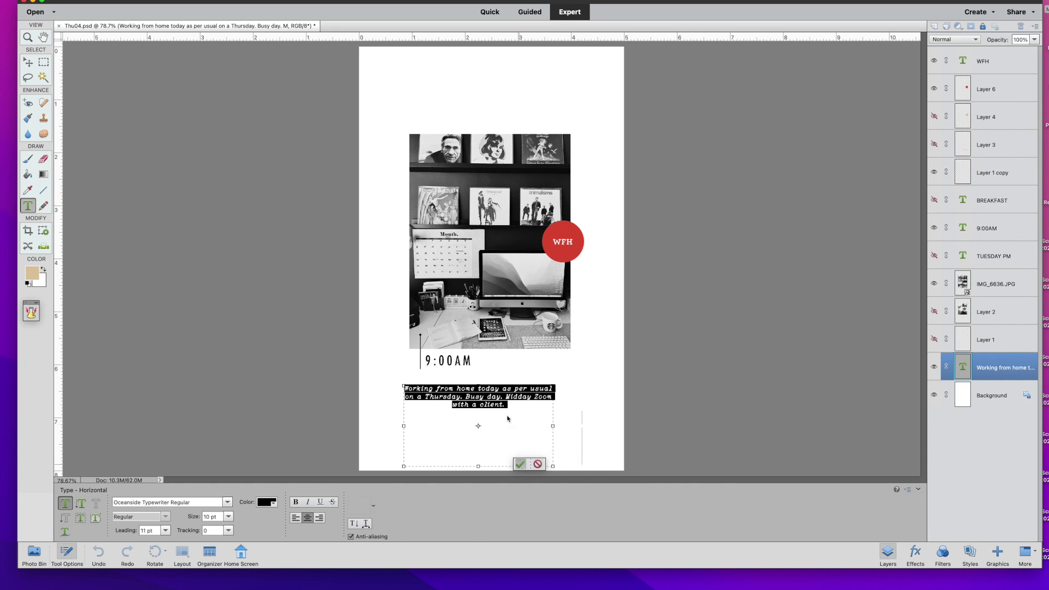
left_click(519, 464)
key("v")
left_click_drag(506, 398, 522, 399)
left_click(544, 438)
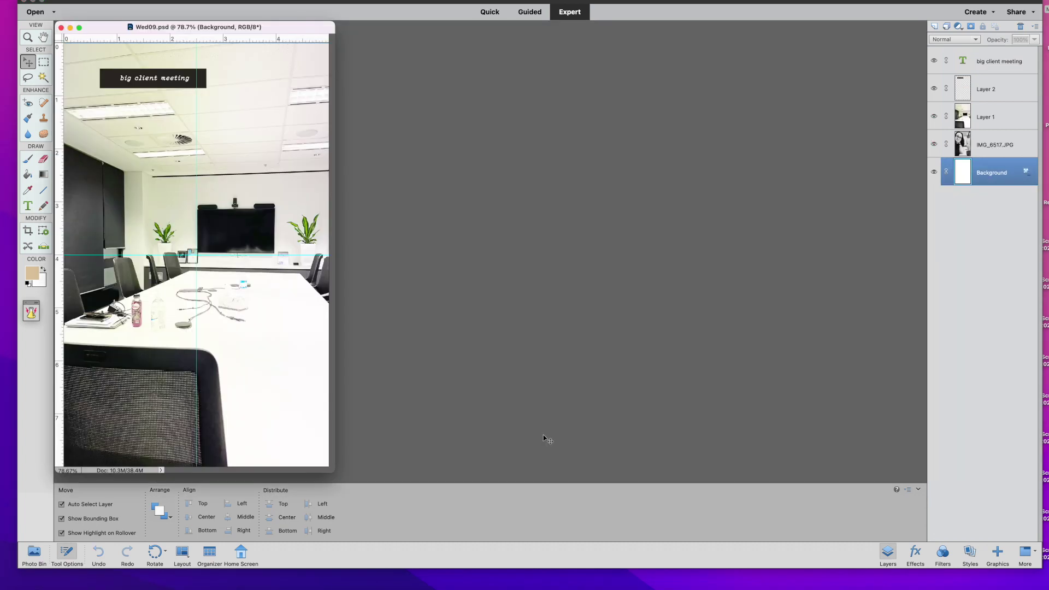
Bring up the slippers photo IMG_6532.JPG from the open files and close it
left_click(34, 553)
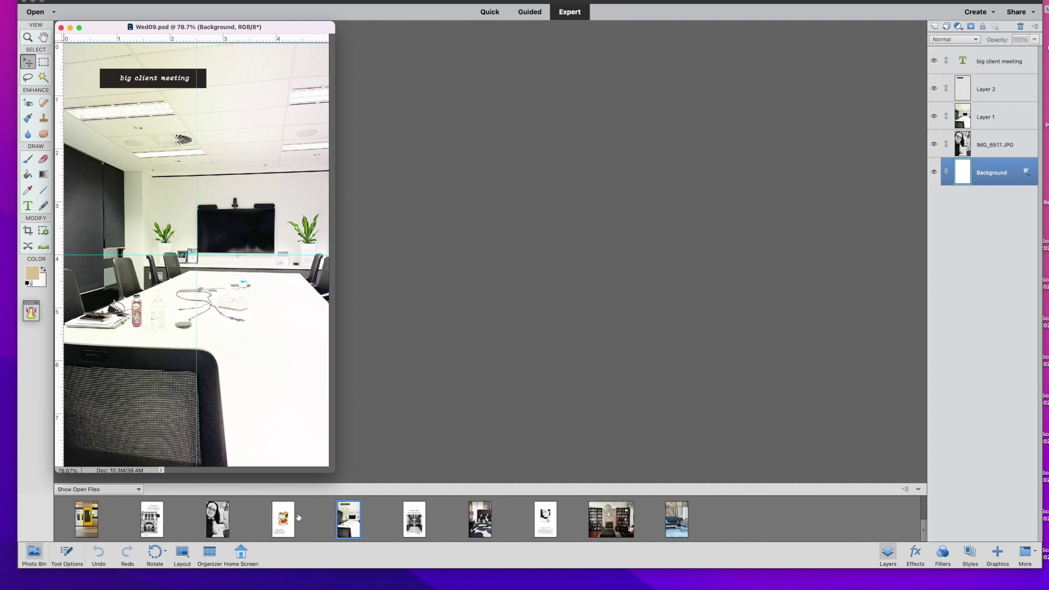
left_click(611, 510)
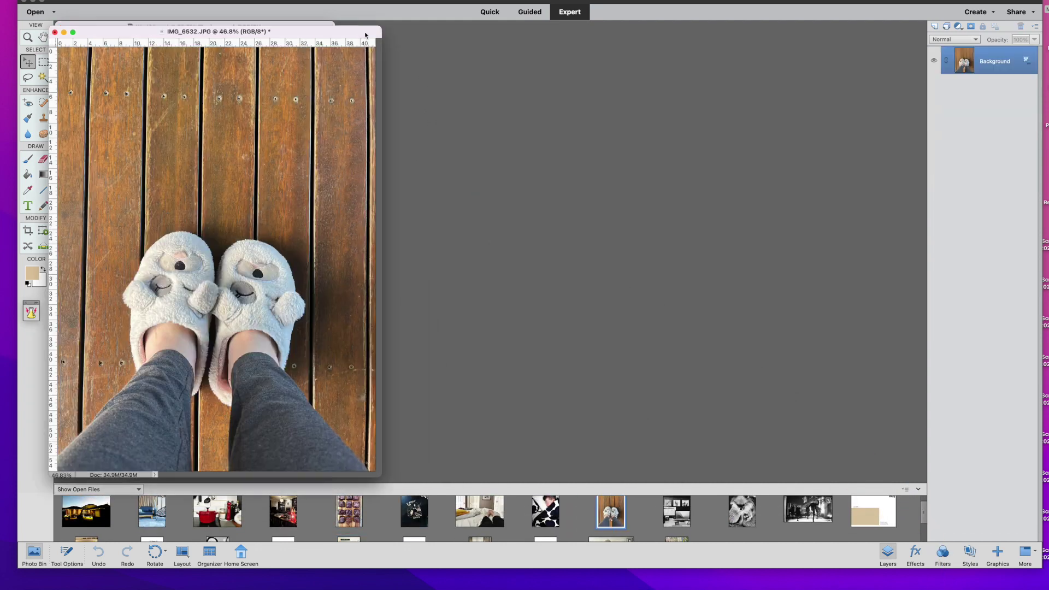
left_click(55, 32)
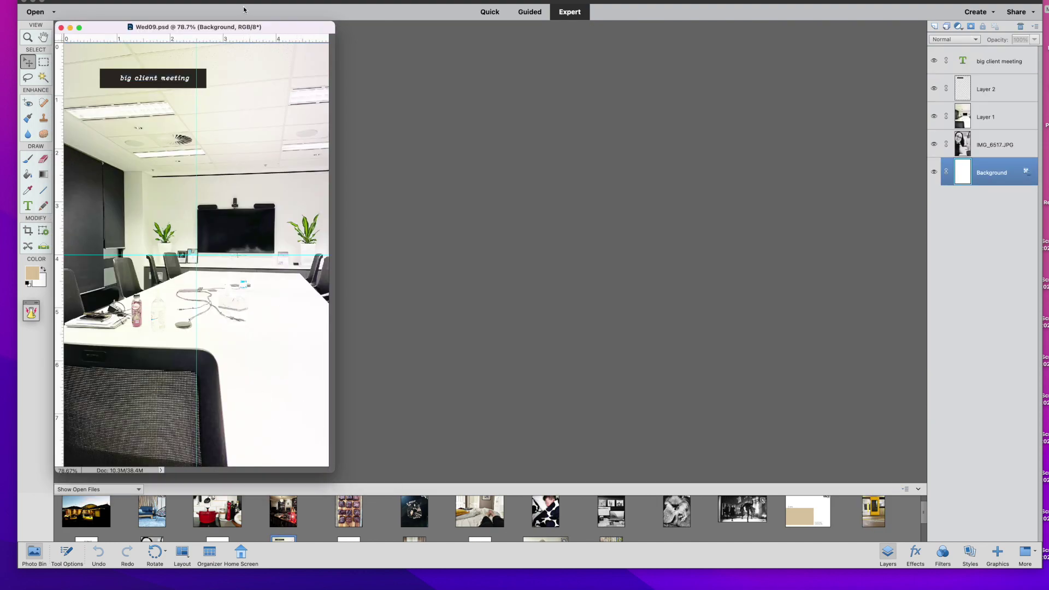
Dock the floating Wed09.psd page in the main workspace and hide its guides
left_click_drag(277, 30, 376, 25)
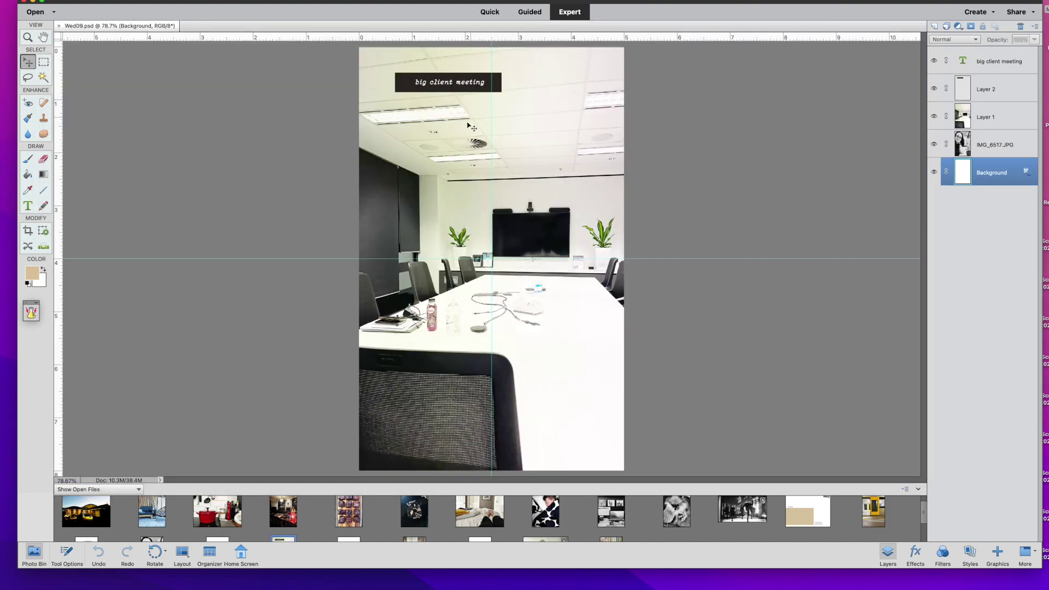
left_click(314, 1)
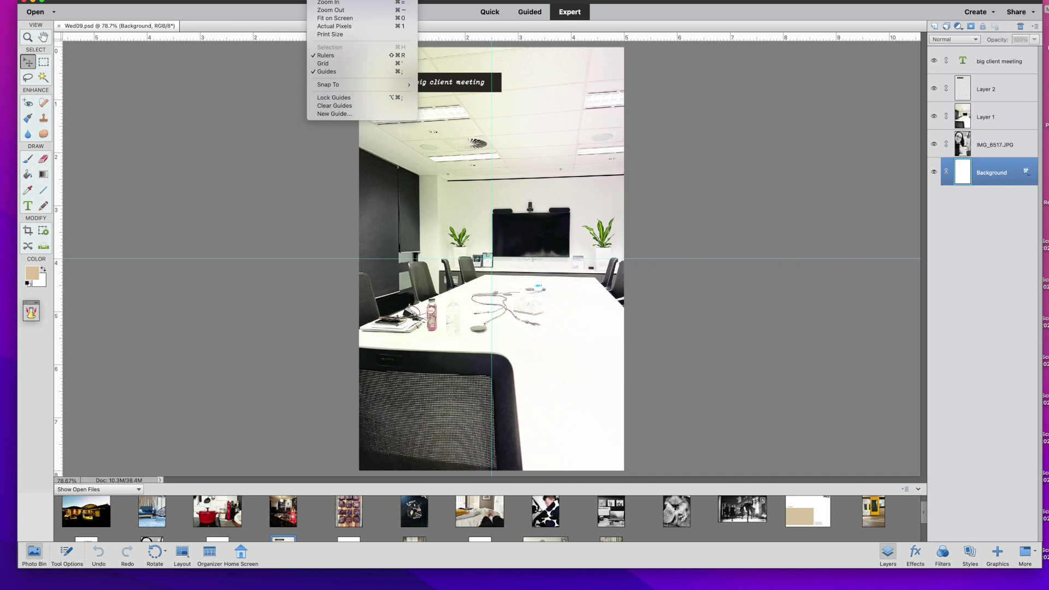
left_click(333, 71)
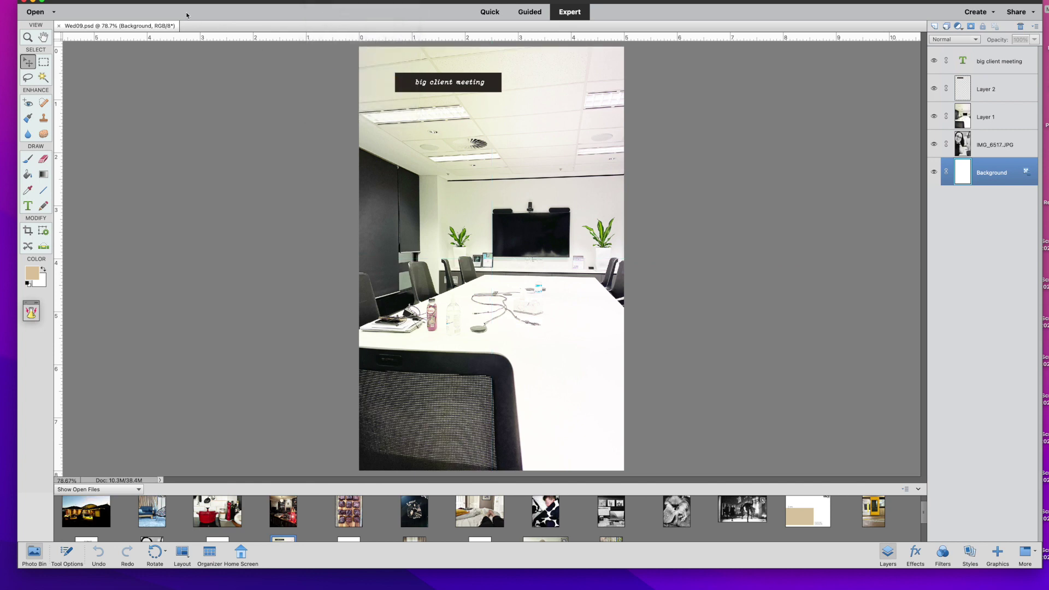
Save the meeting-room page as Thu05.psd in the THU folder
left_click(153, 3)
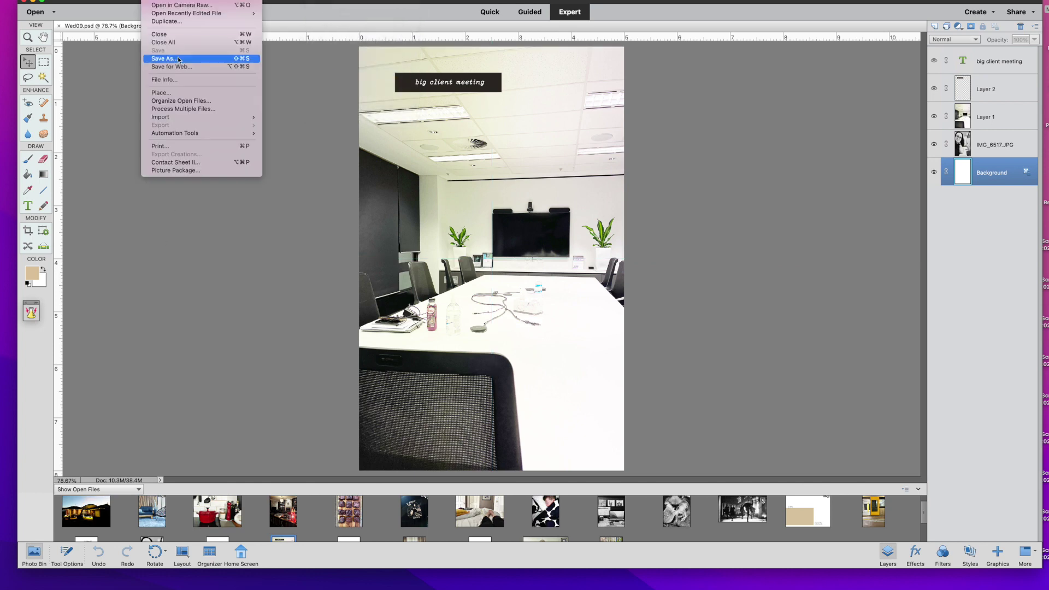
left_click(202, 59)
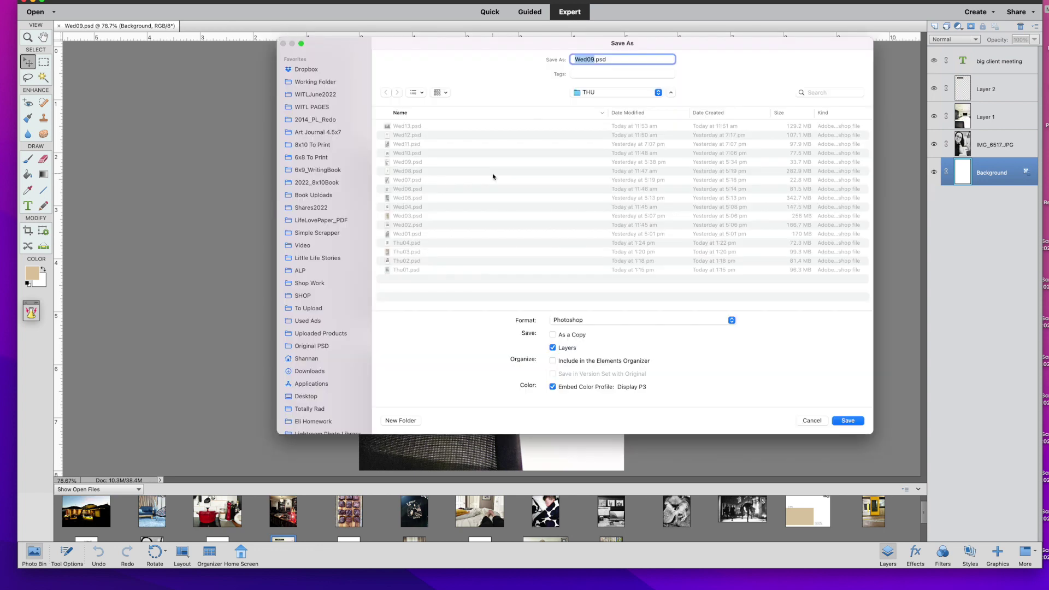
left_click(421, 244)
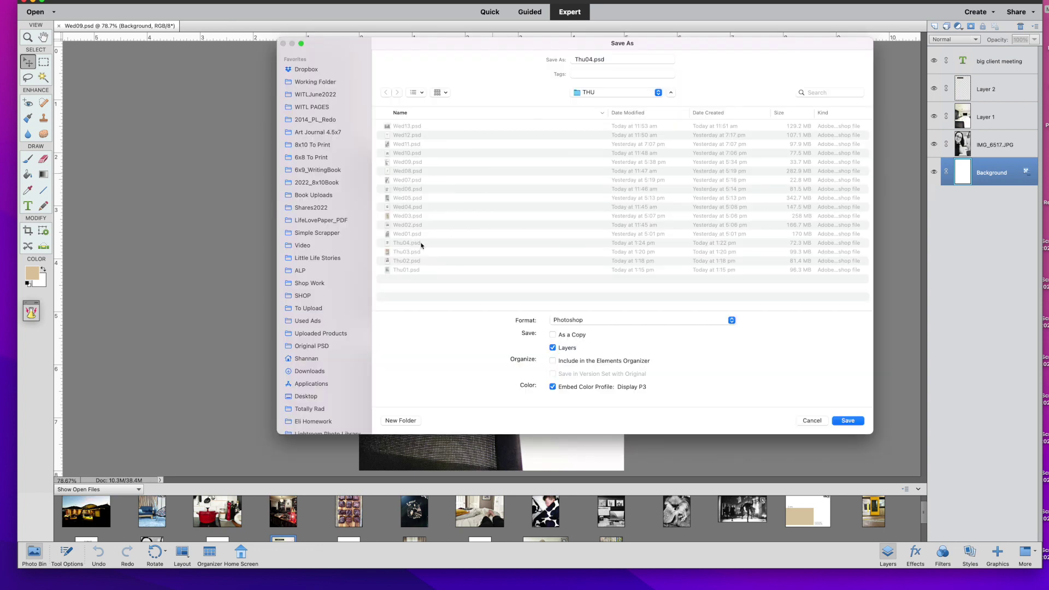
left_click(593, 59)
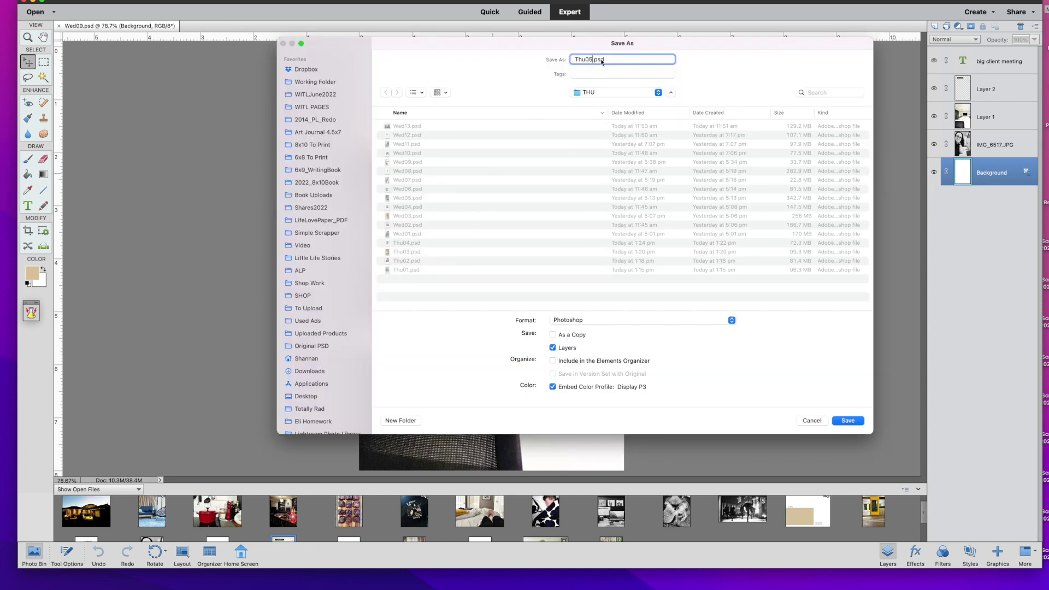
left_click(848, 420)
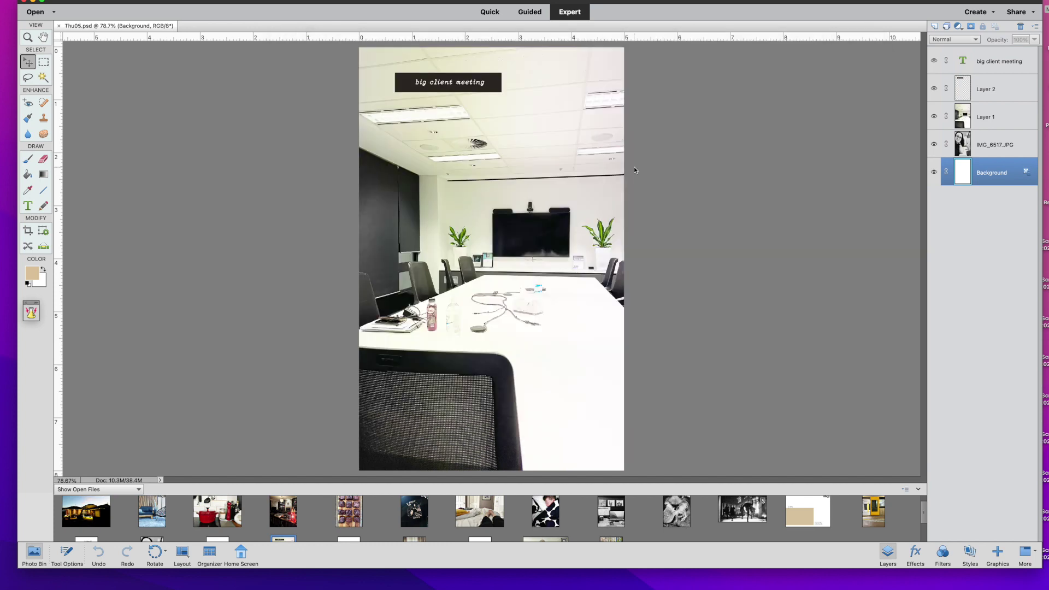
Place the black T-shirt photo above the meeting-room photo and move it up to the page's upper edge
left_click(498, 140)
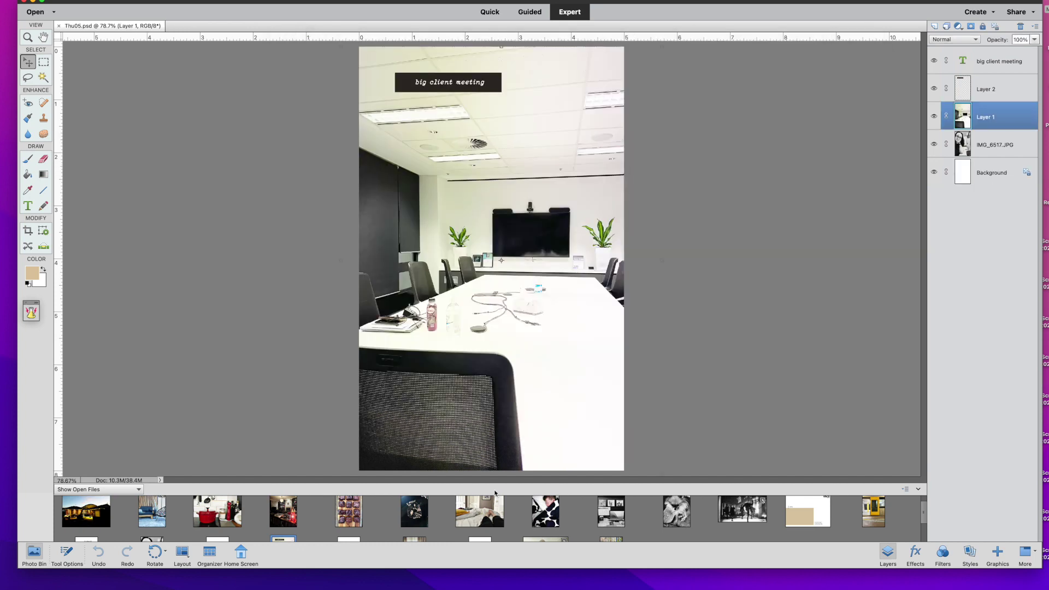
left_click_drag(420, 510, 524, 339)
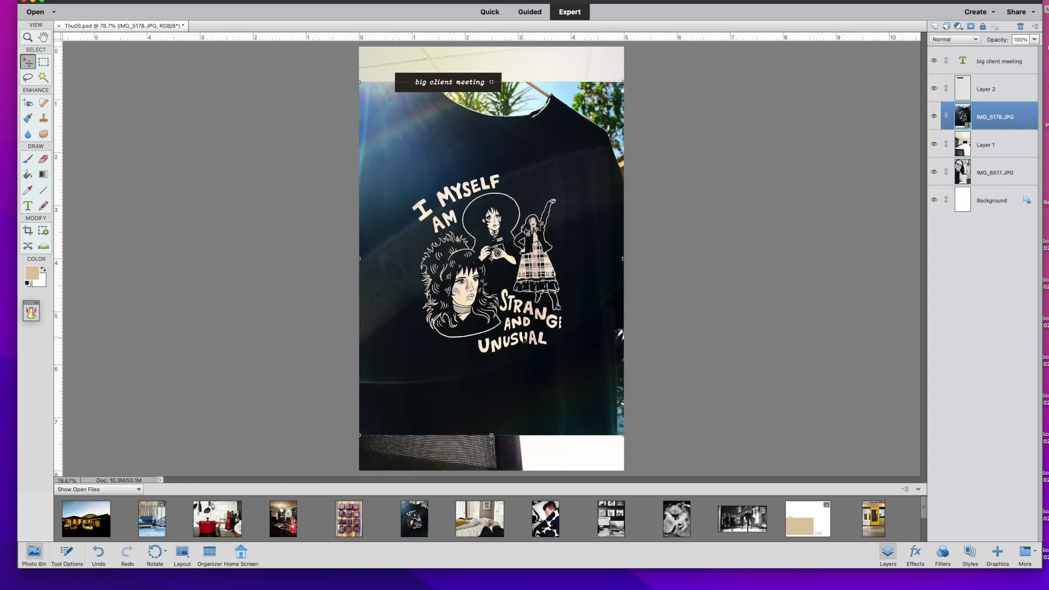
key("shift+Up")
key("shift+Up")
key("shift+Up")
key("shift+Up")
key("shift+Up")
key("shift+Up")
key("shift+Up")
key("shift+Up")
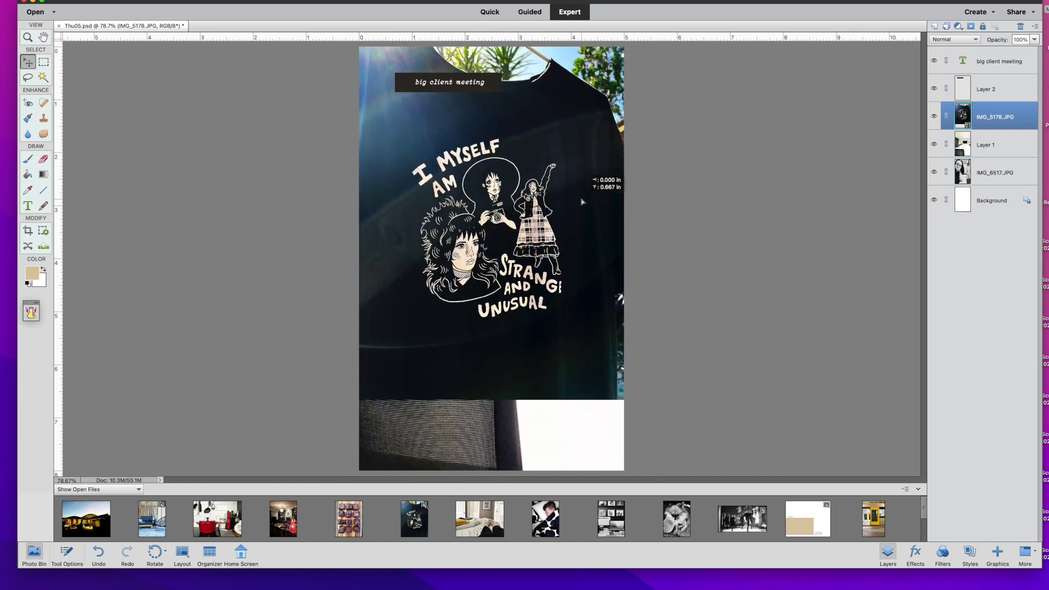
Enlarge the T-shirt photo proportionally to 120.55% to fill the page and shift it left to centre the print
left_click_drag(622, 399, 645, 501)
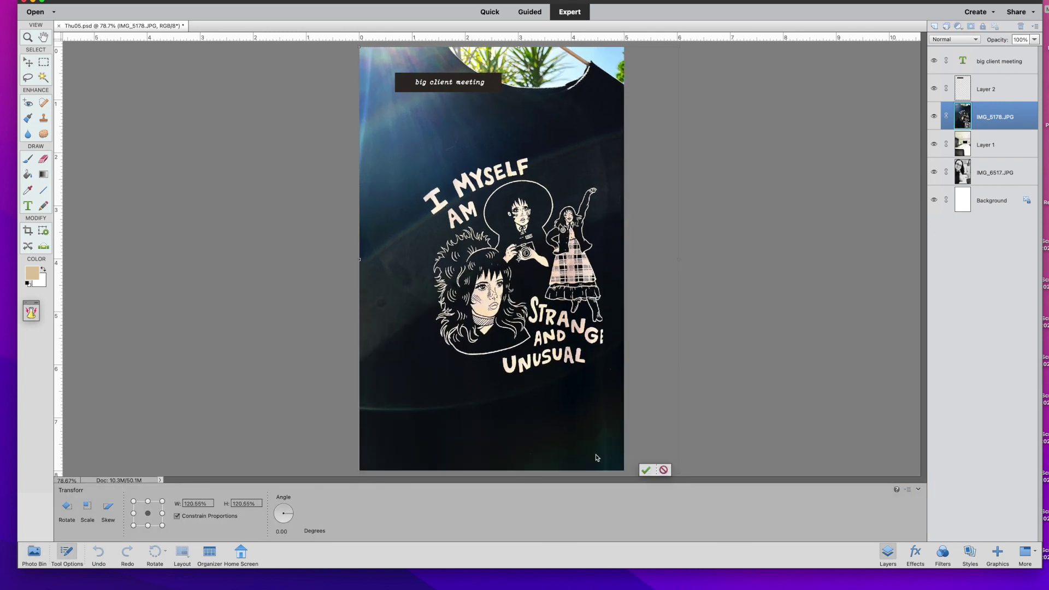
key("Return")
mouse_move(595, 458)
left_mouse_down()
mouse_move(569, 456)
mouse_move(588, 442)
left_mouse_up()
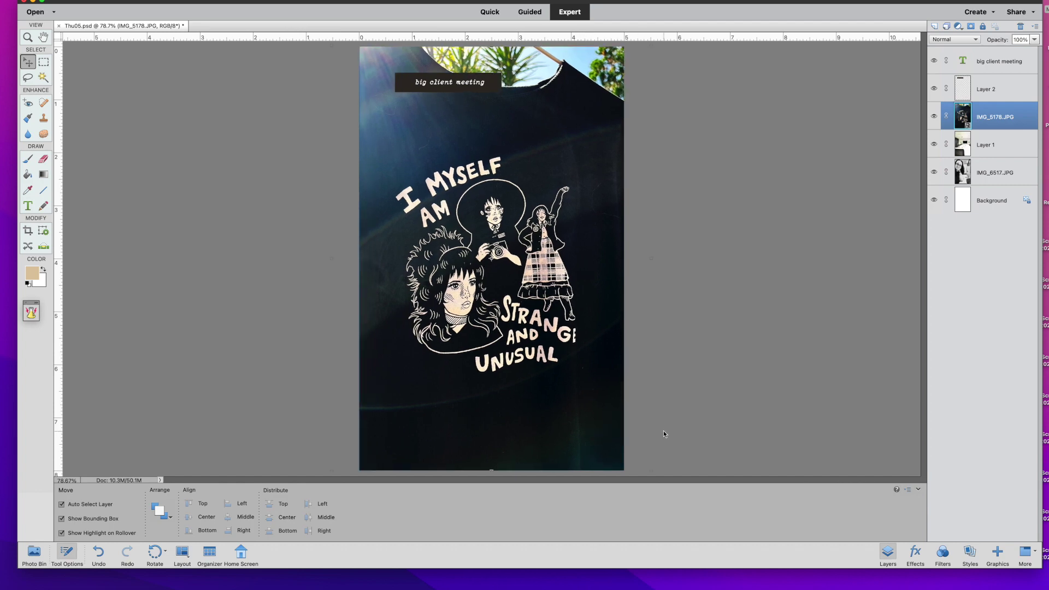
left_click(663, 431)
Hide the "big client meeting" text and its black label strip
left_click(978, 89)
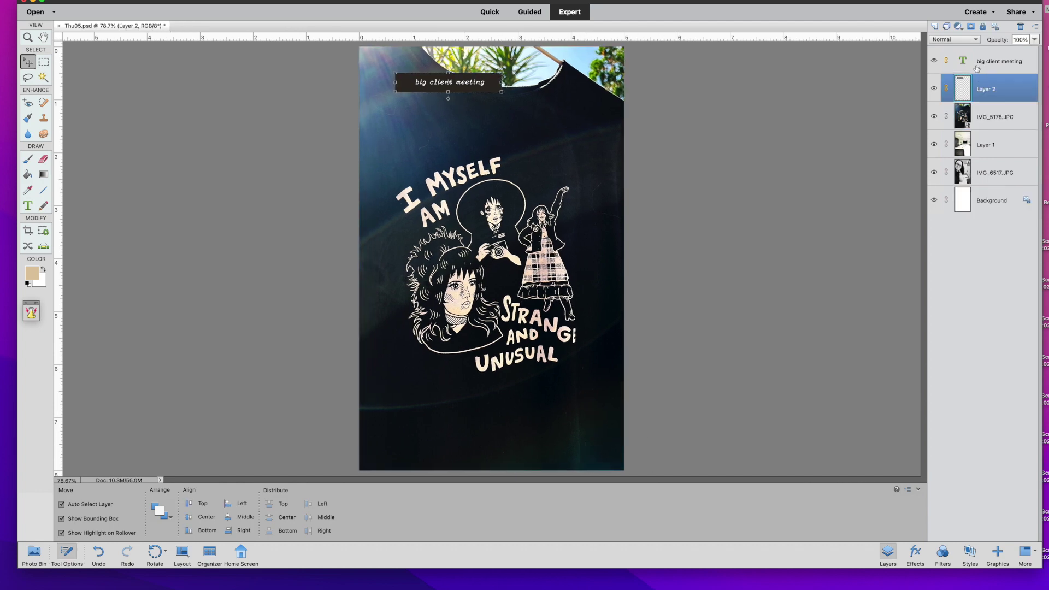
left_click(933, 60)
left_click(933, 89)
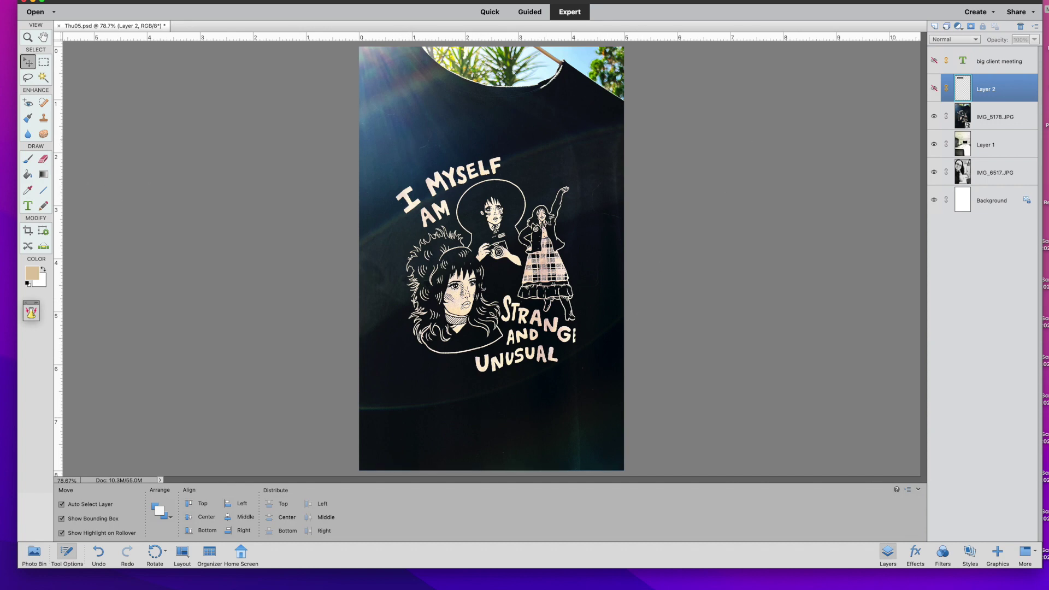
Simplify the T-shirt photo layer and darken the shirt's lower part with the Burn tool, reducing the brush to 528 px
right_click(992, 112)
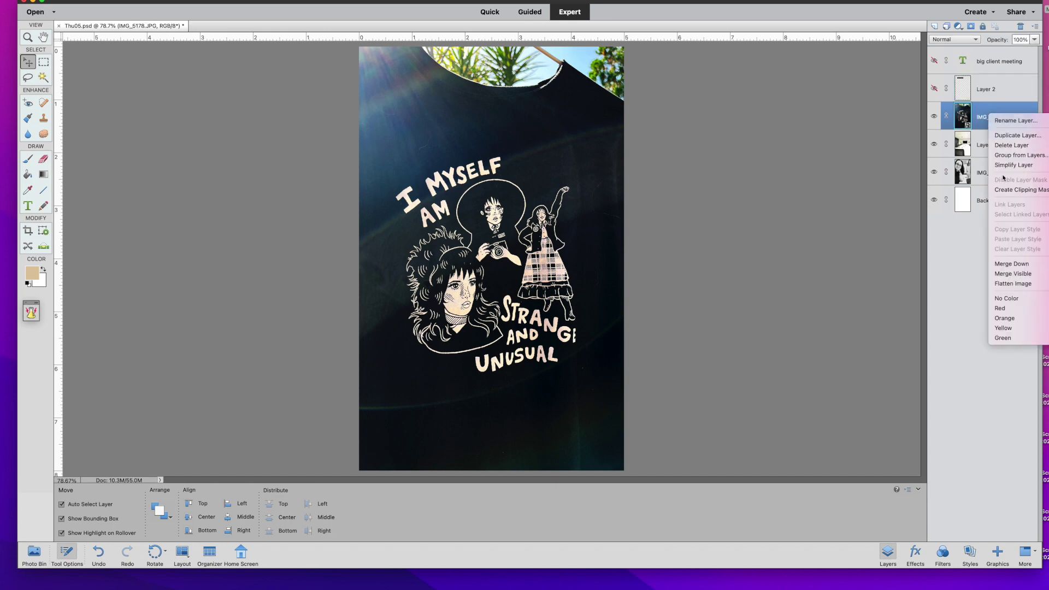
key("Escape")
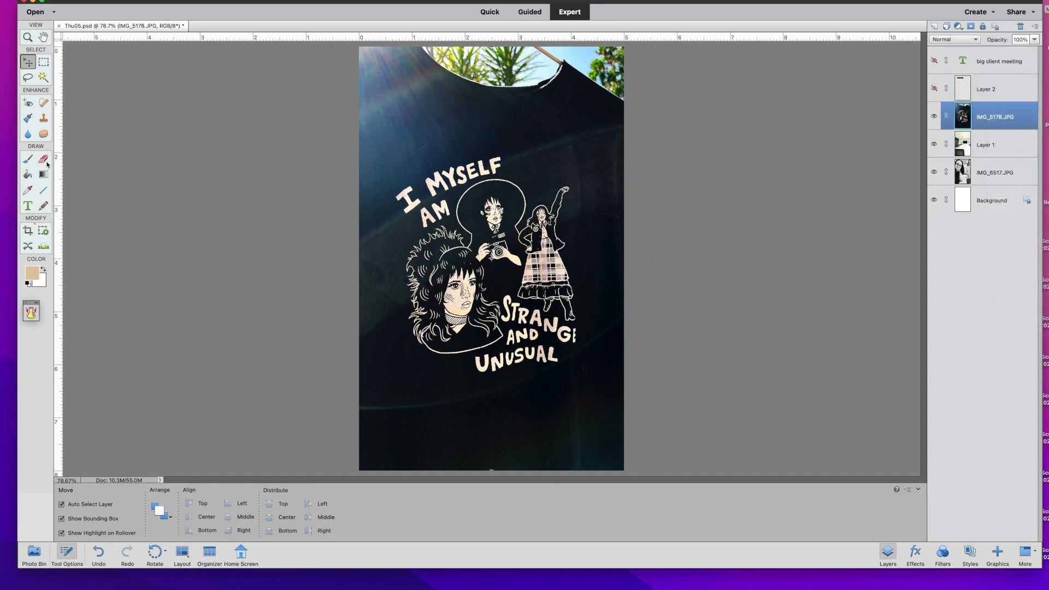
left_click(43, 133)
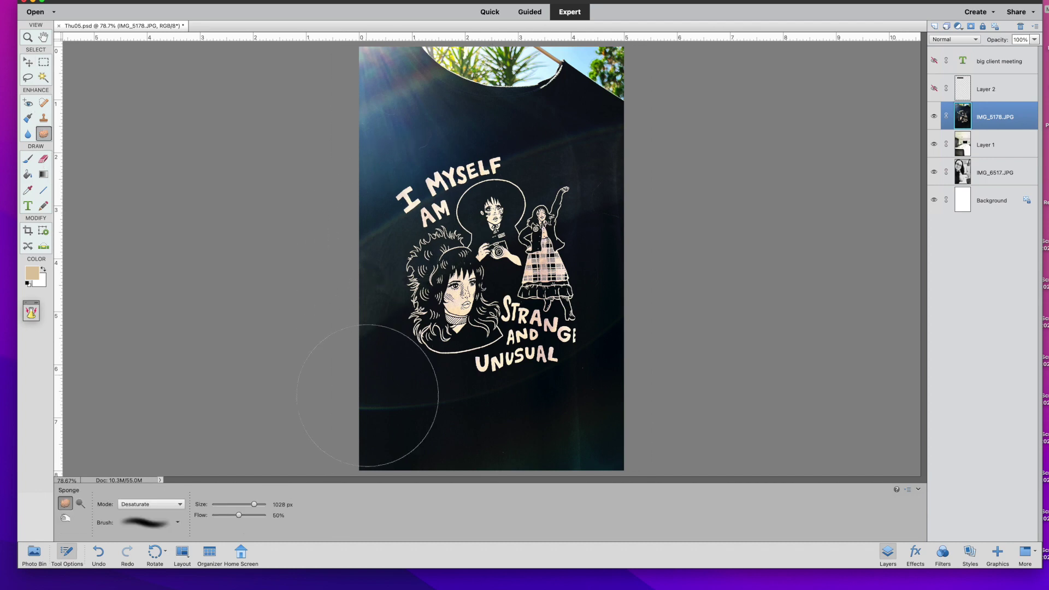
left_click(80, 503)
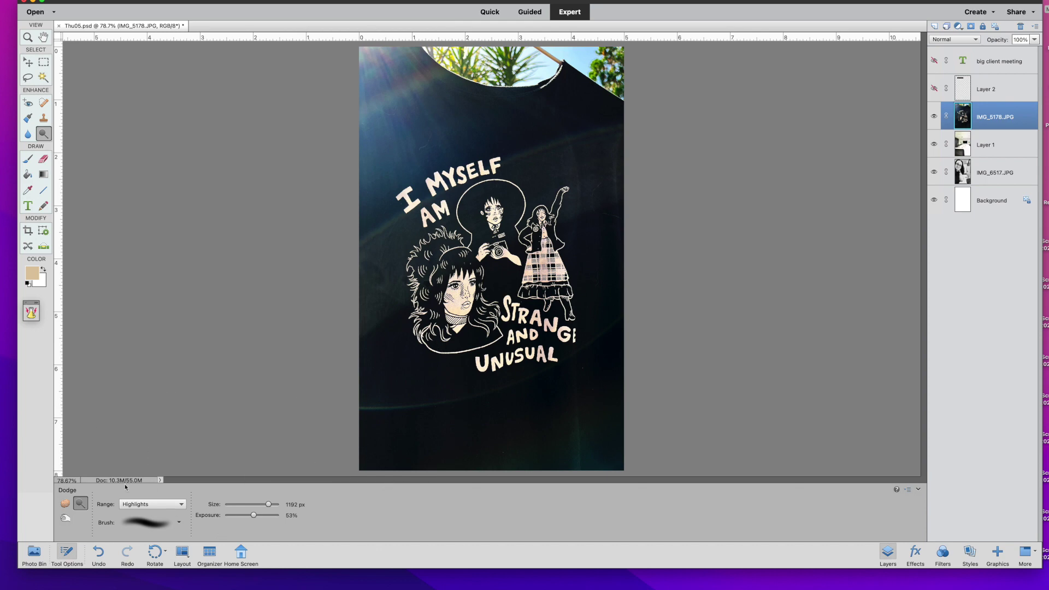
left_click(67, 517)
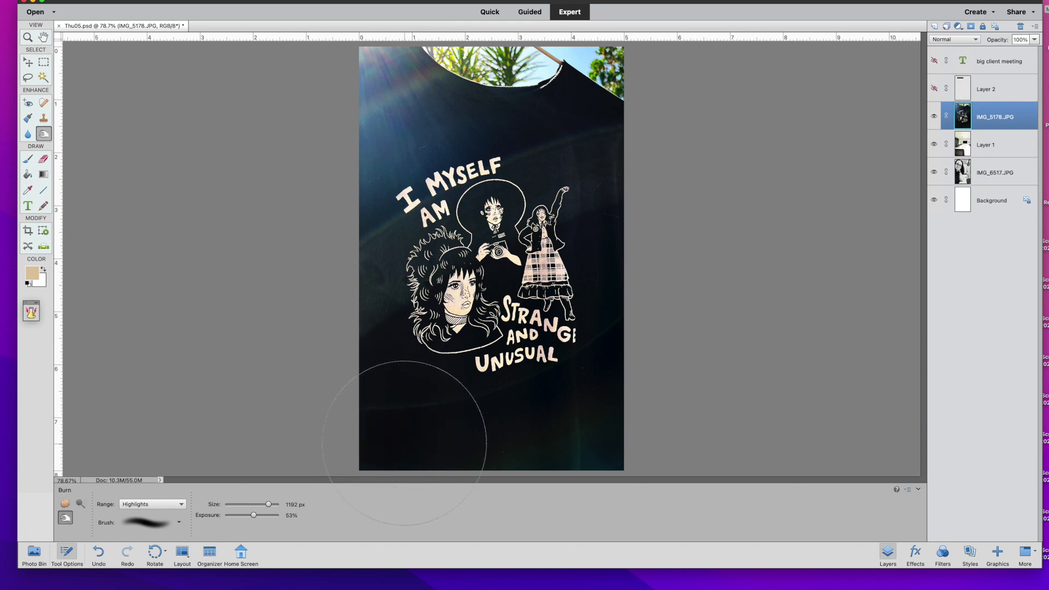
mouse_move(414, 443)
left_mouse_down()
mouse_move(418, 465)
mouse_move(376, 451)
mouse_move(427, 452)
mouse_move(391, 444)
mouse_move(381, 453)
mouse_move(436, 449)
mouse_move(472, 465)
mouse_move(555, 469)
mouse_move(589, 461)
mouse_move(496, 464)
mouse_move(384, 447)
mouse_move(400, 464)
mouse_move(551, 488)
mouse_move(581, 475)
mouse_move(475, 465)
left_mouse_up()
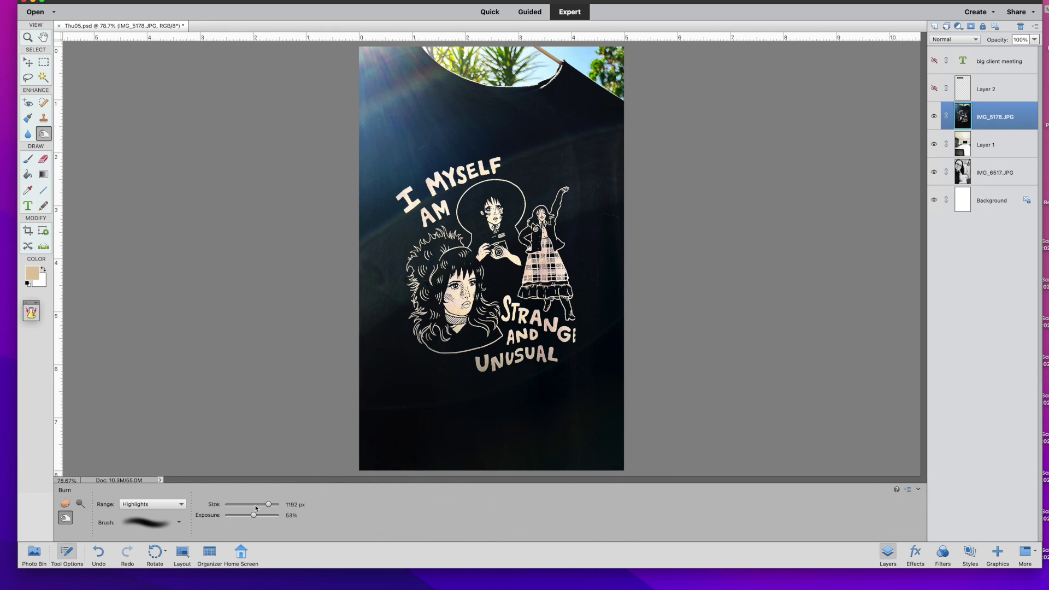
left_click(268, 503)
left_click(260, 504)
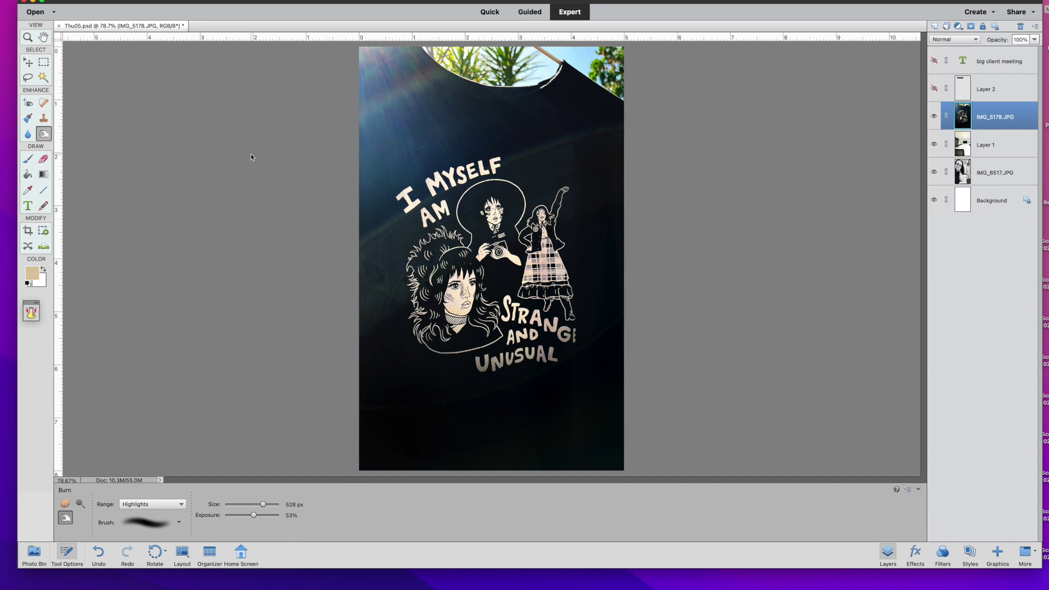
Check in Finder which page files are in the THU folder inside WITL PAGES
left_click(33, 553)
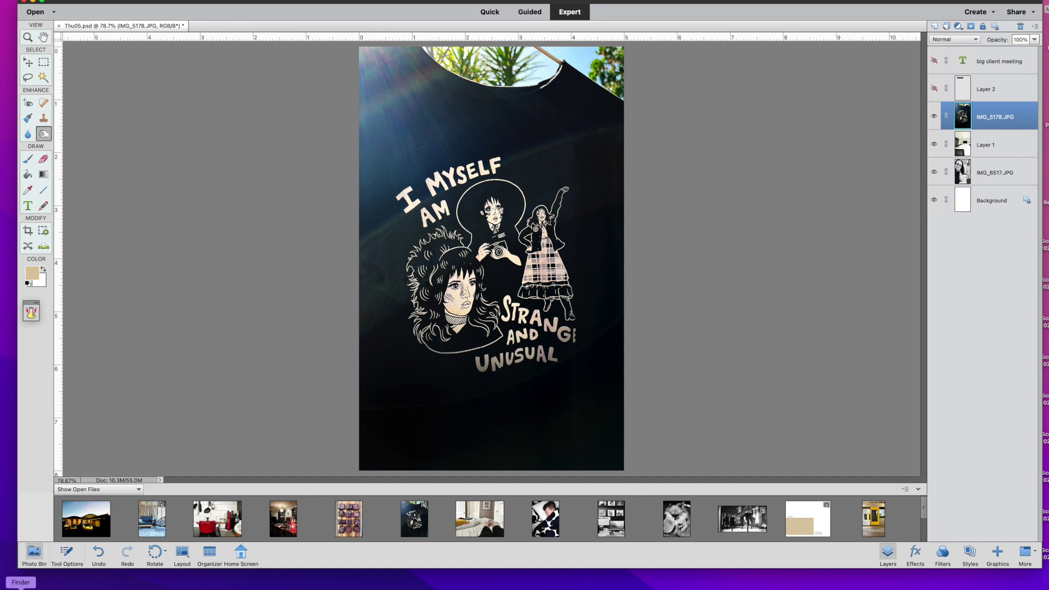
left_click(21, 588)
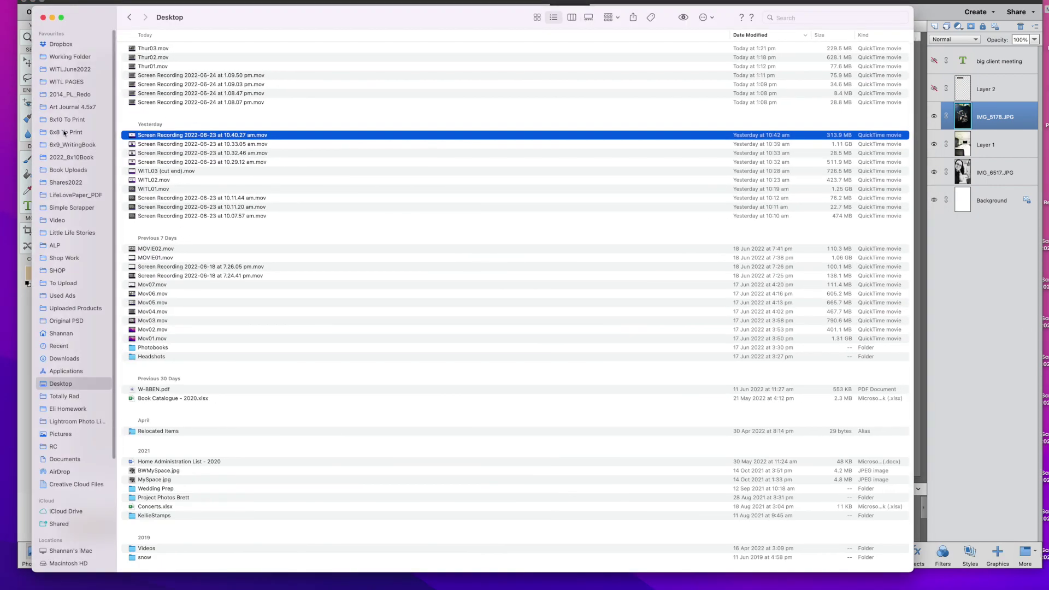
left_click(71, 85)
left_click(398, 60)
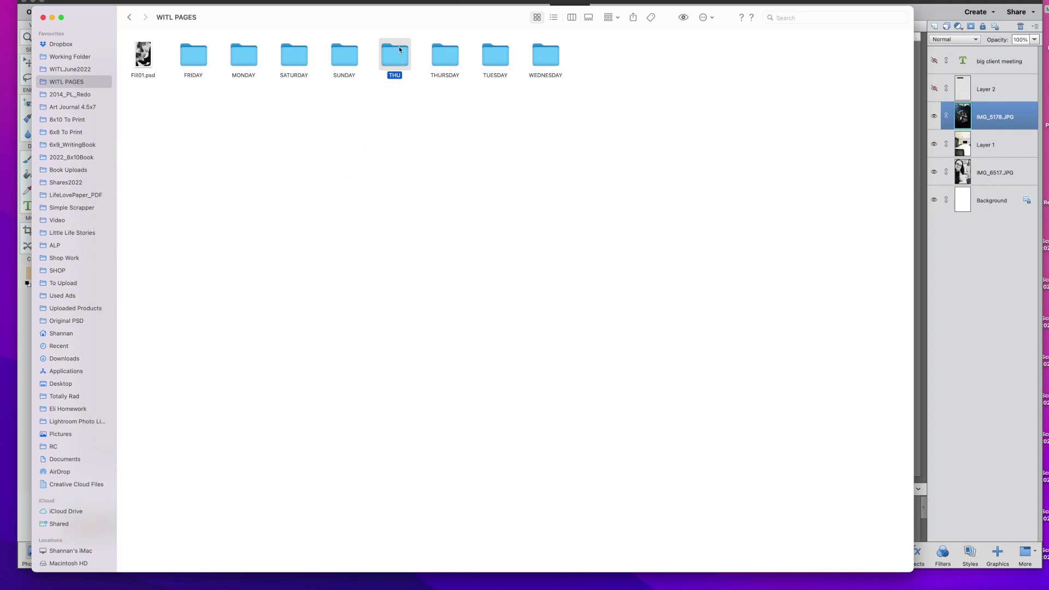
double_click(399, 50)
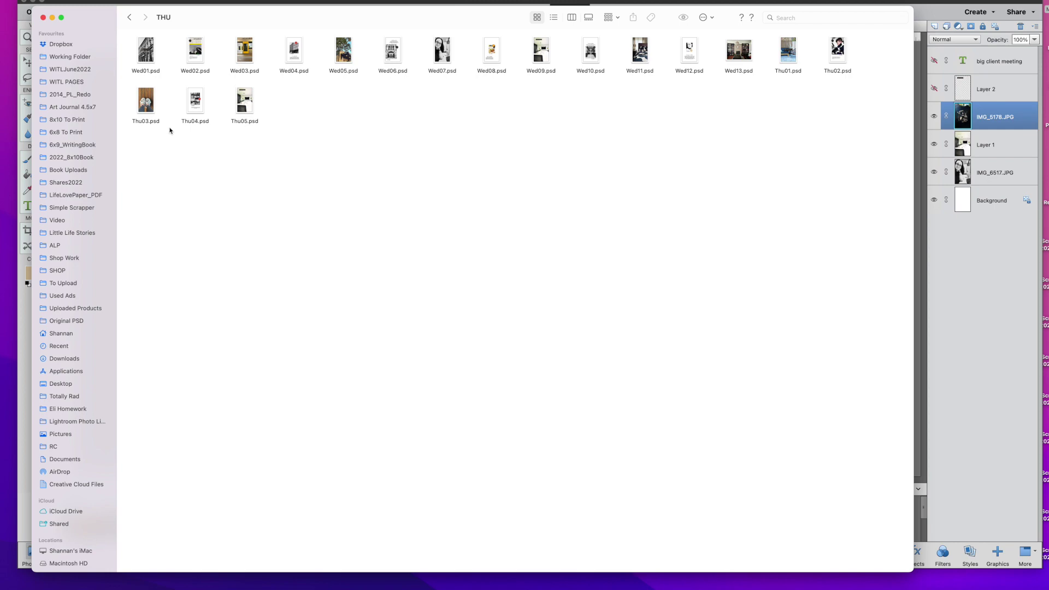
left_click(53, 18)
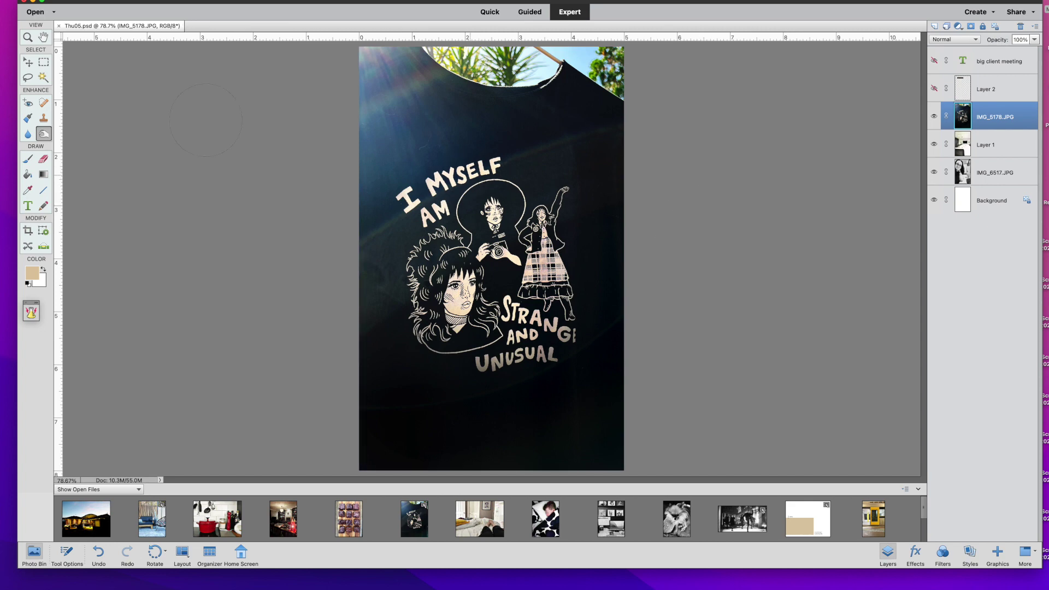
Close the Thu05.psd page and bring up the red-pot kitchen photo IMG_6641.JPG in its own window
left_click(59, 26)
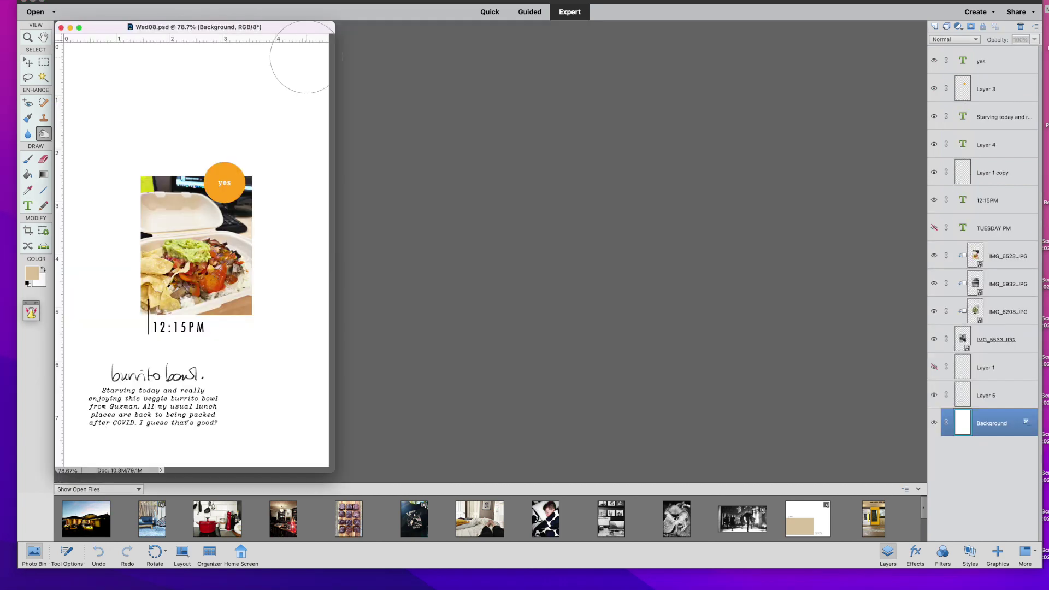
left_click(234, 523)
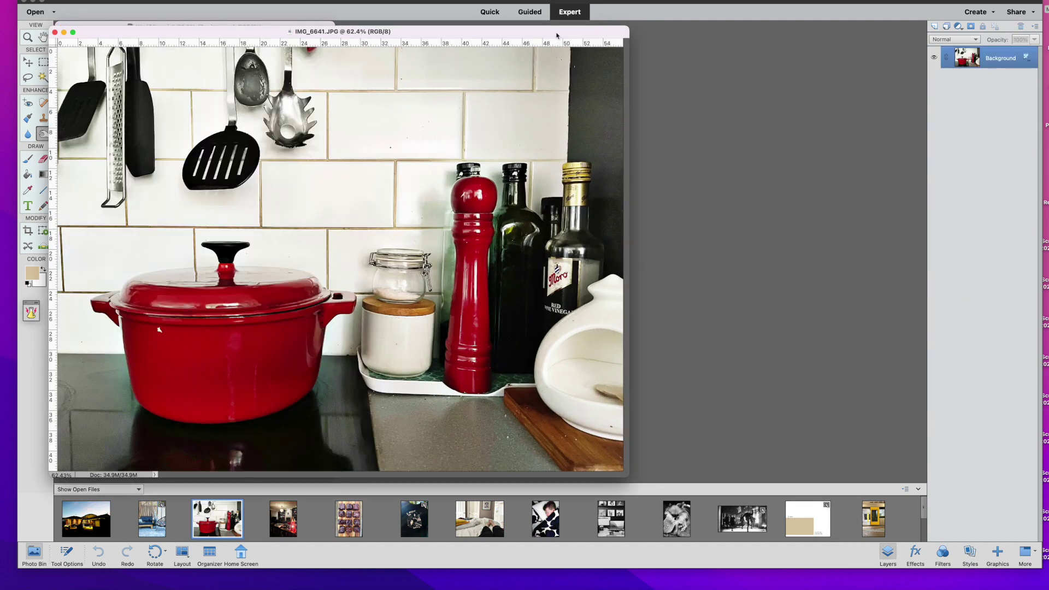
left_click(32, 64)
left_click_drag(420, 35, 555, 37)
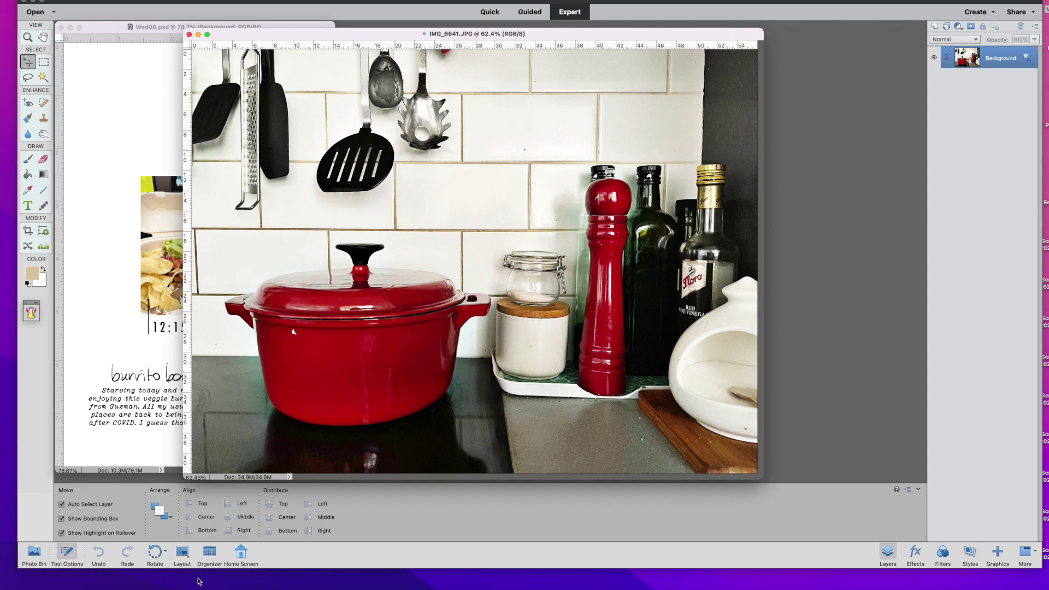
Switch to the Template13.psd double-page spread and dock its window as the working document
left_click(35, 552)
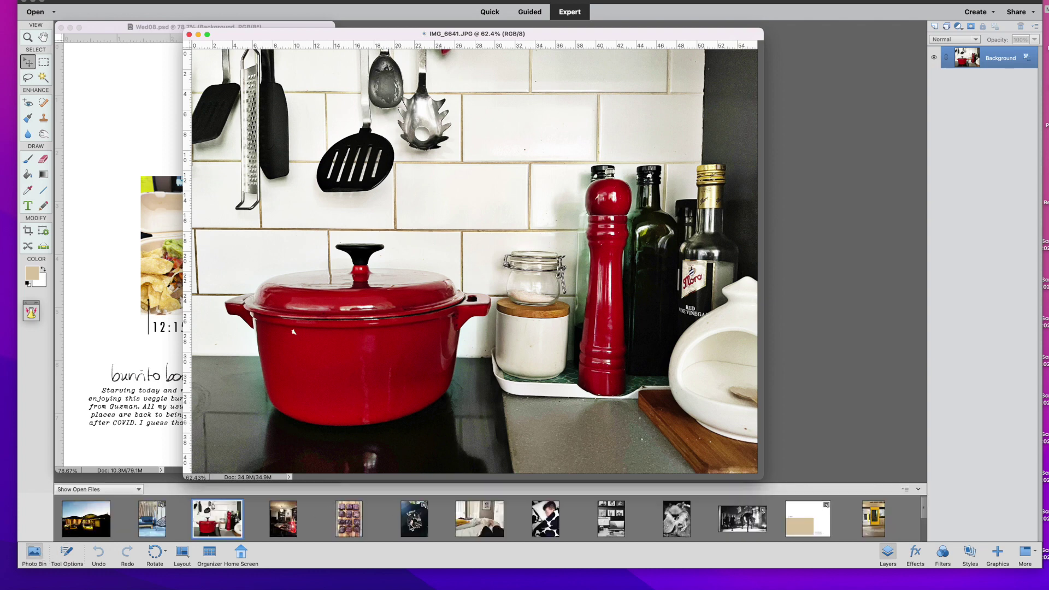
left_click(802, 529)
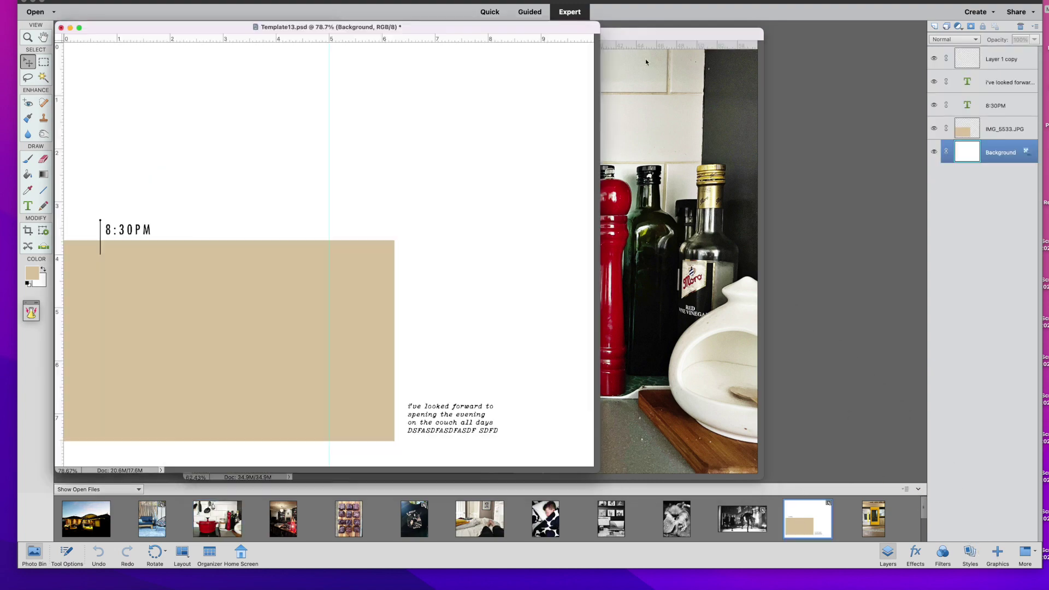
left_click(591, 28)
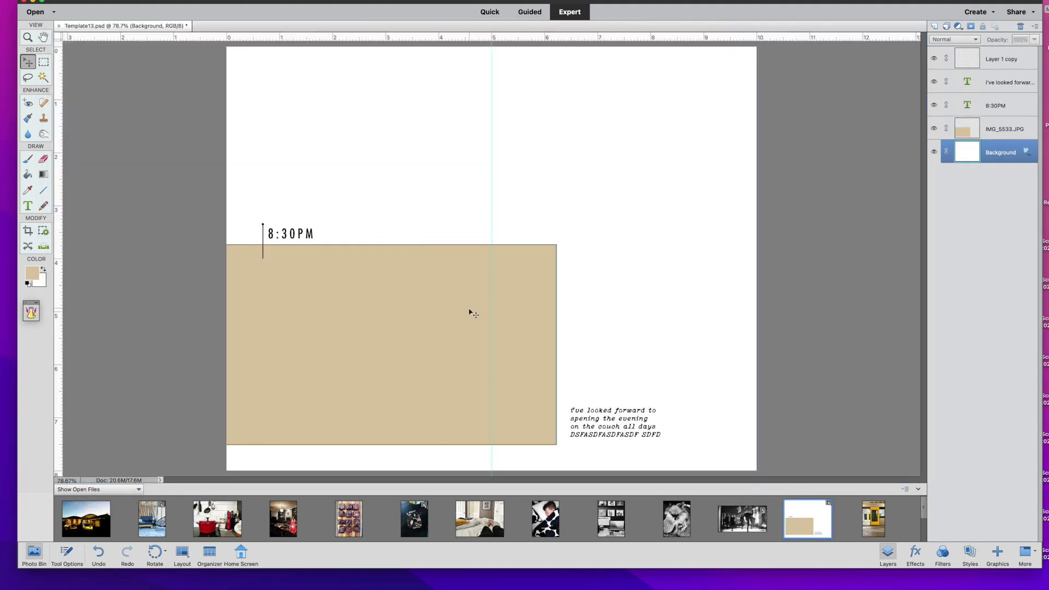
Enlarge the beige photo placeholder proportionally to 113.61%, keeping its lower edge in place
left_click(470, 312)
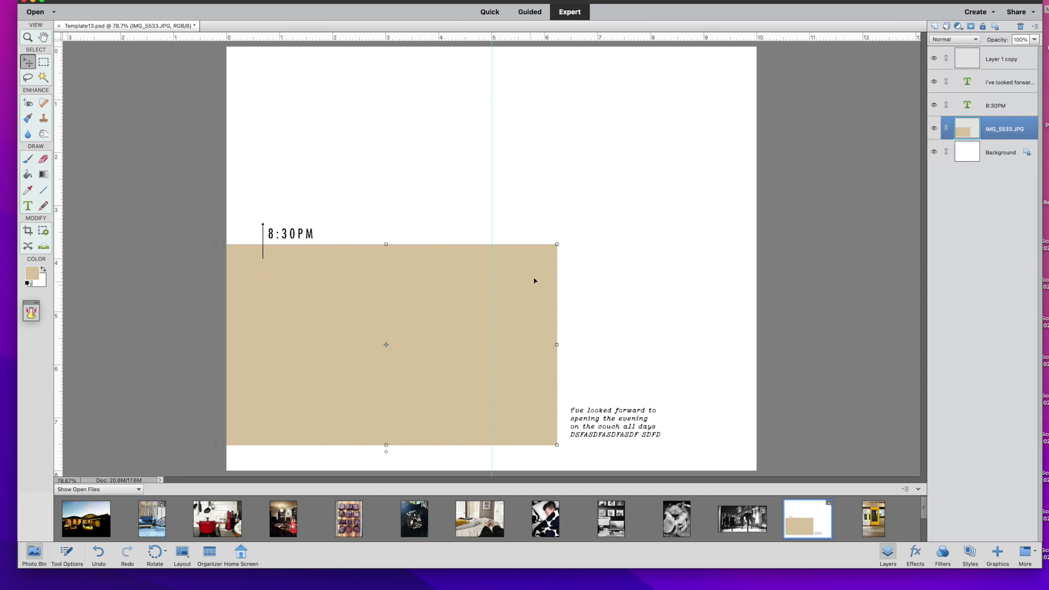
left_click_drag(599, 212, 600, 211)
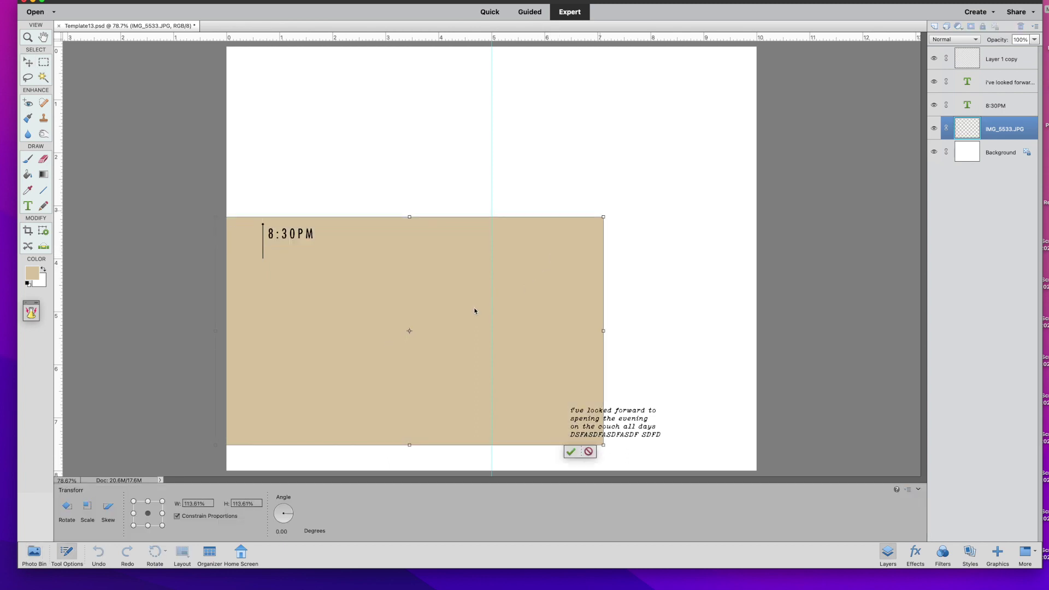
key("Return")
Move the 8:30PM label and its marker line up to the placeholder's upper edge and flip the line vertically
left_click_drag(296, 237, 265, 200)
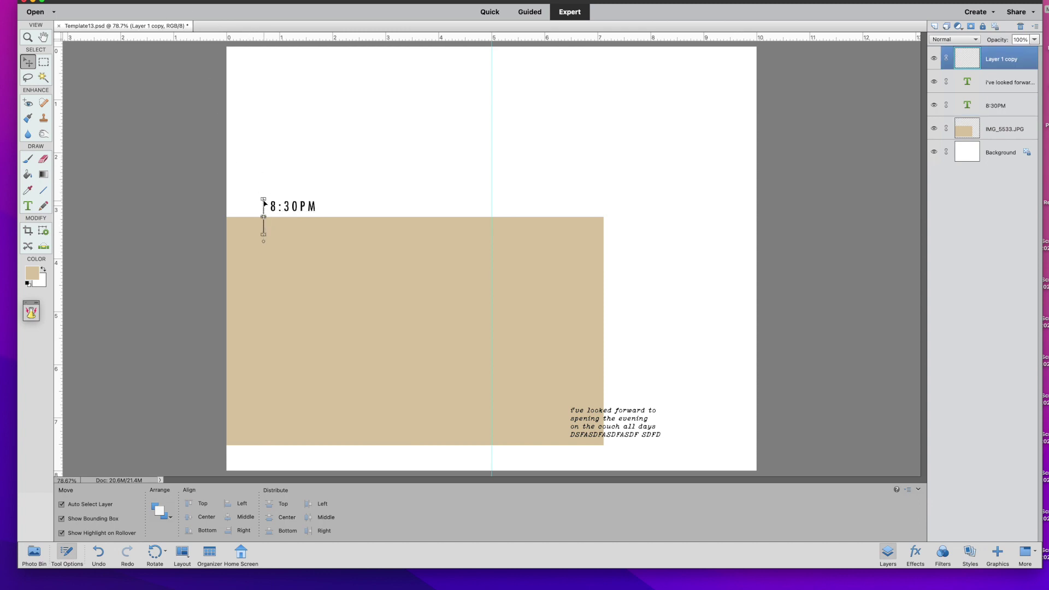
left_click(173, 1)
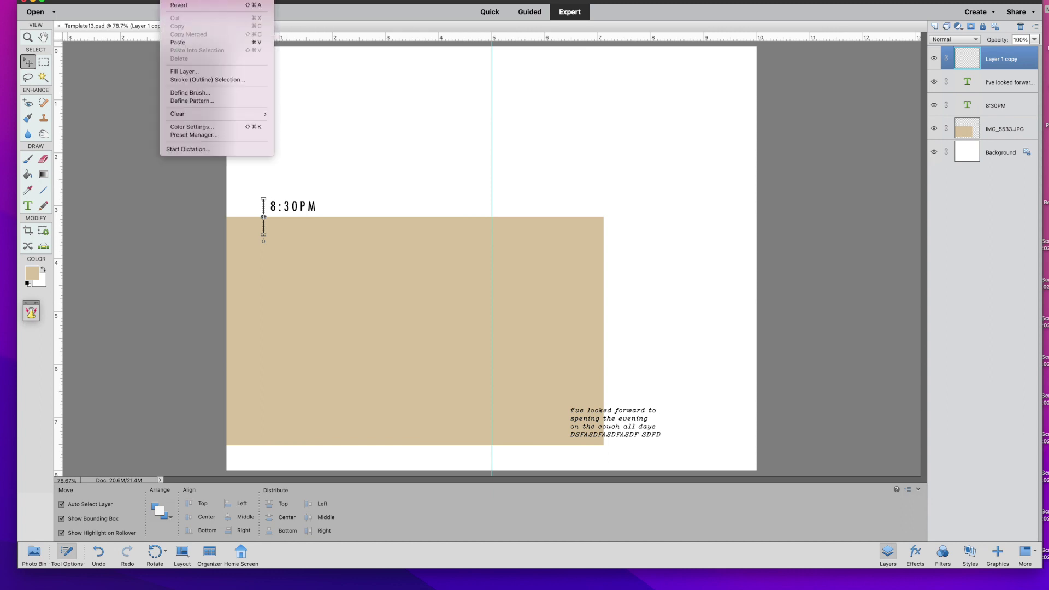
mouse_move(194, 1)
mouse_move(230, 1)
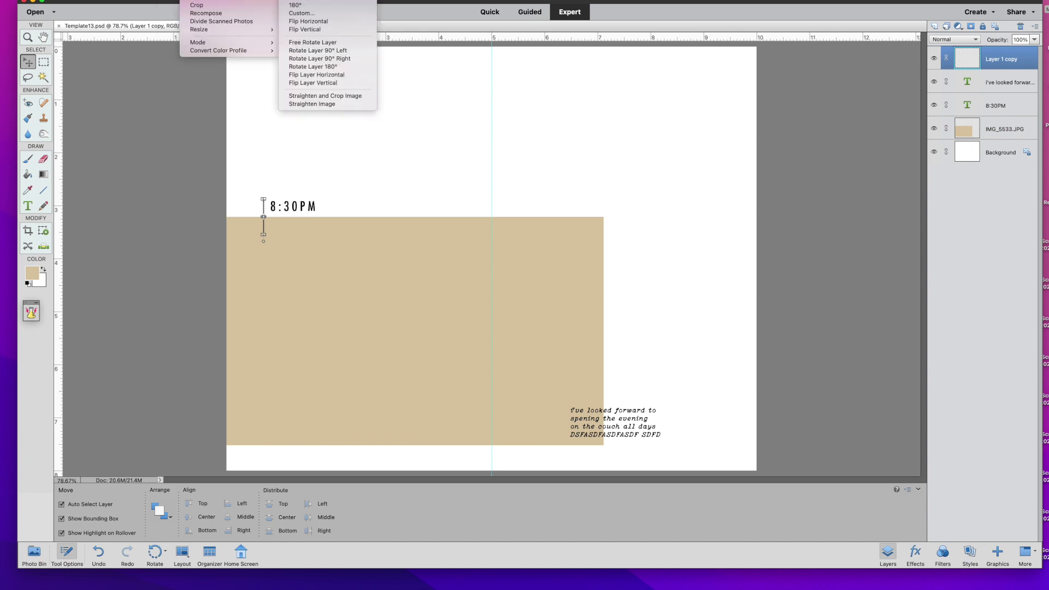
left_click(340, 74)
left_click(312, 242)
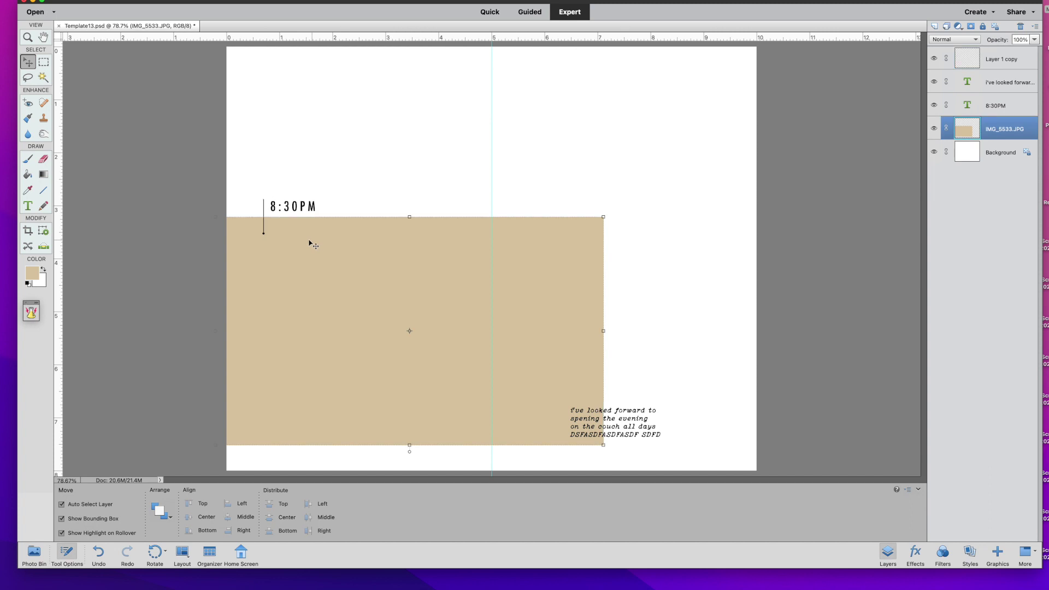
left_click(264, 221)
left_click(385, 205)
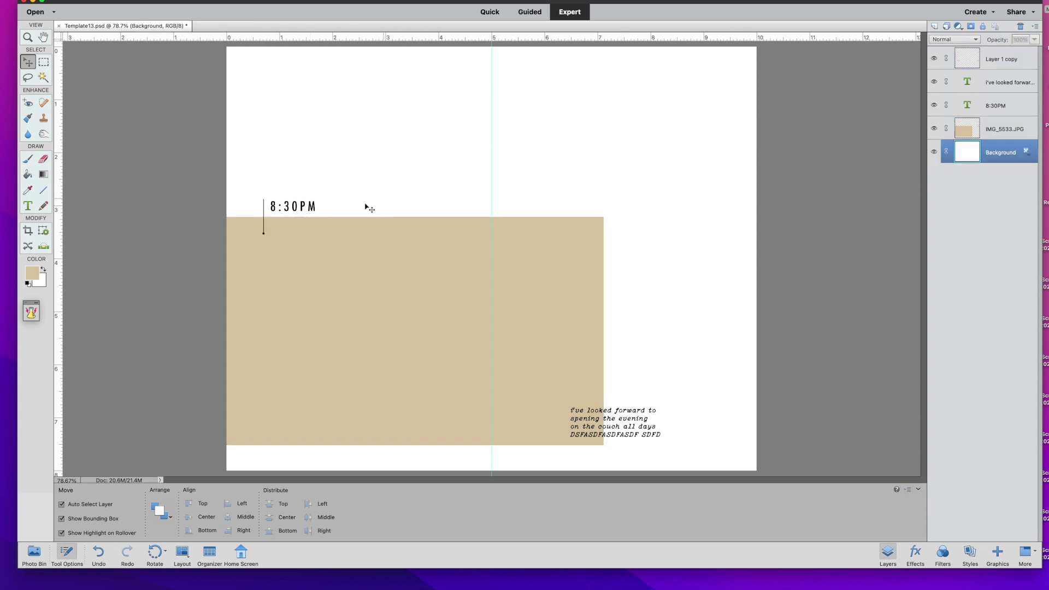
Move the caption text clear of the enlarged placeholder, beside its lower right corner
left_click(305, 207)
left_click(628, 433)
left_click_drag(628, 433, 670, 436)
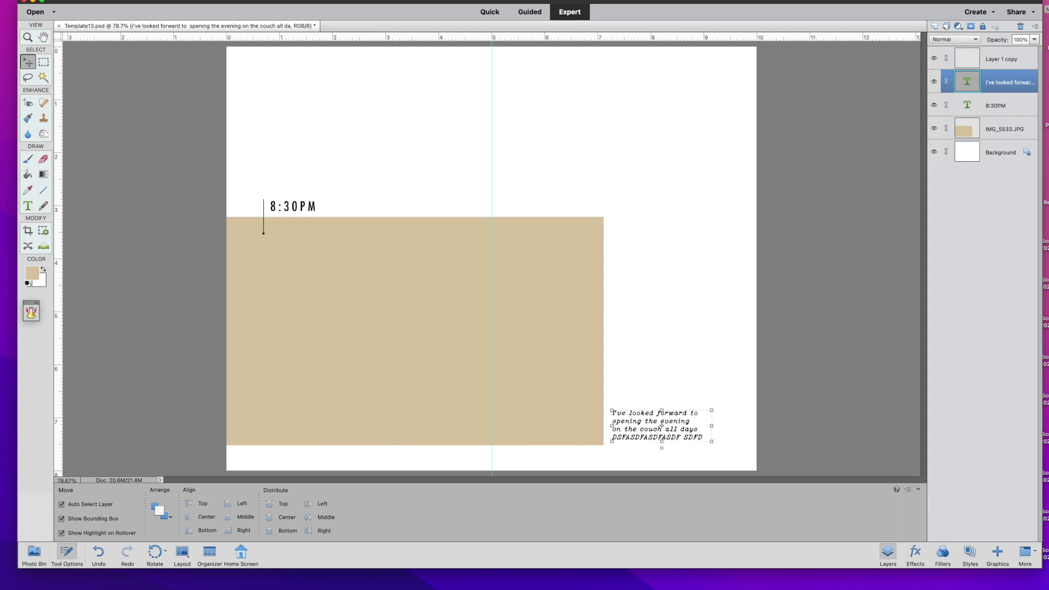
Place the red-pot kitchen photo above the beige placeholder and scale it to the placeholder's width
left_click(34, 551)
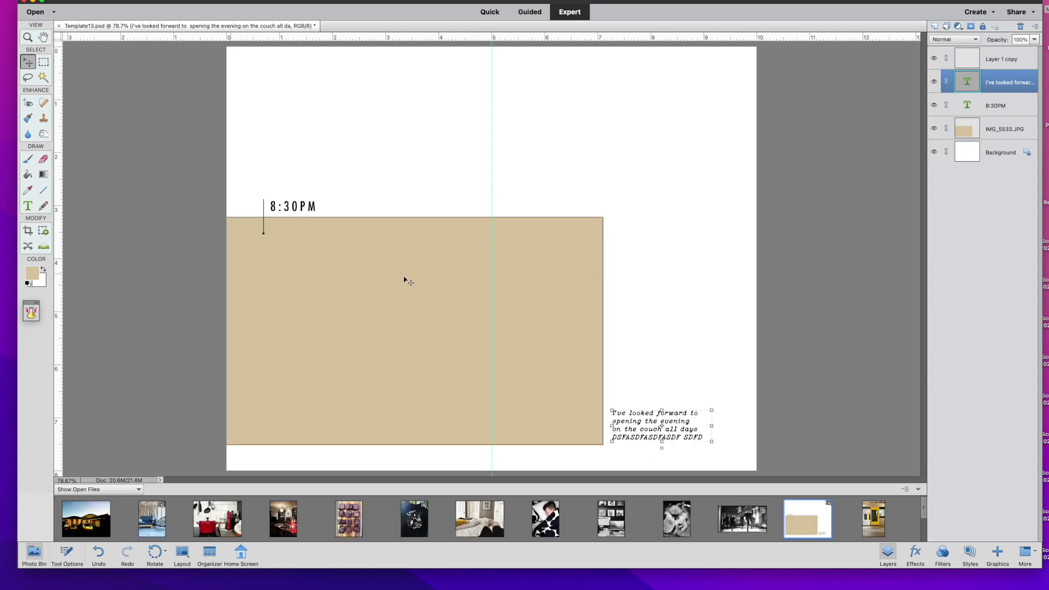
left_click_drag(218, 519, 415, 353)
left_click_drag(756, 60, 644, 217)
key("Return")
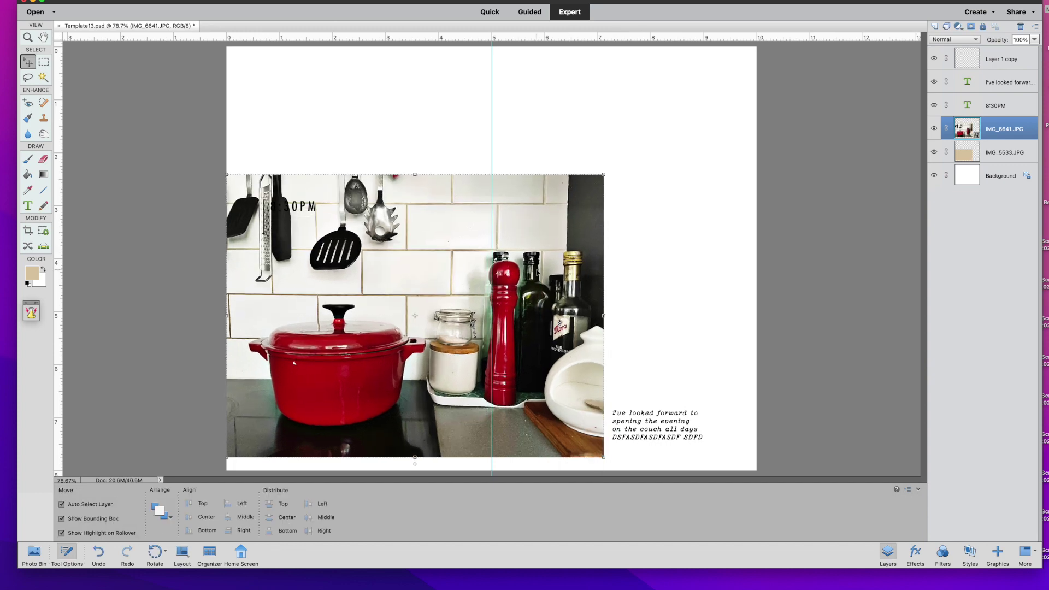
Move the kitchen photo down and stretch the beige placeholder upward to 114.40% height
left_click_drag(563, 283, 562, 338)
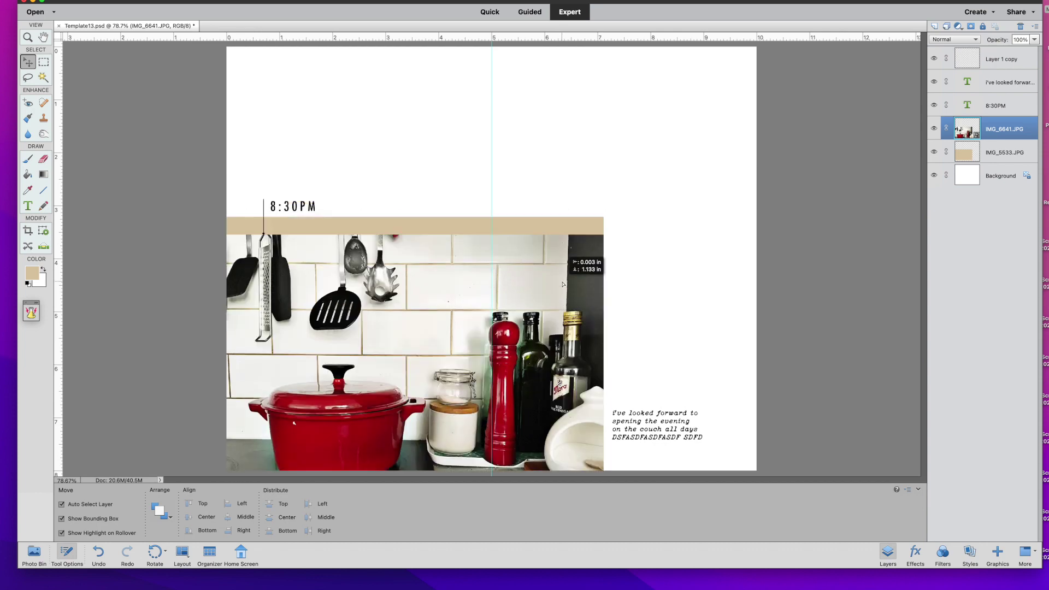
left_click(990, 152)
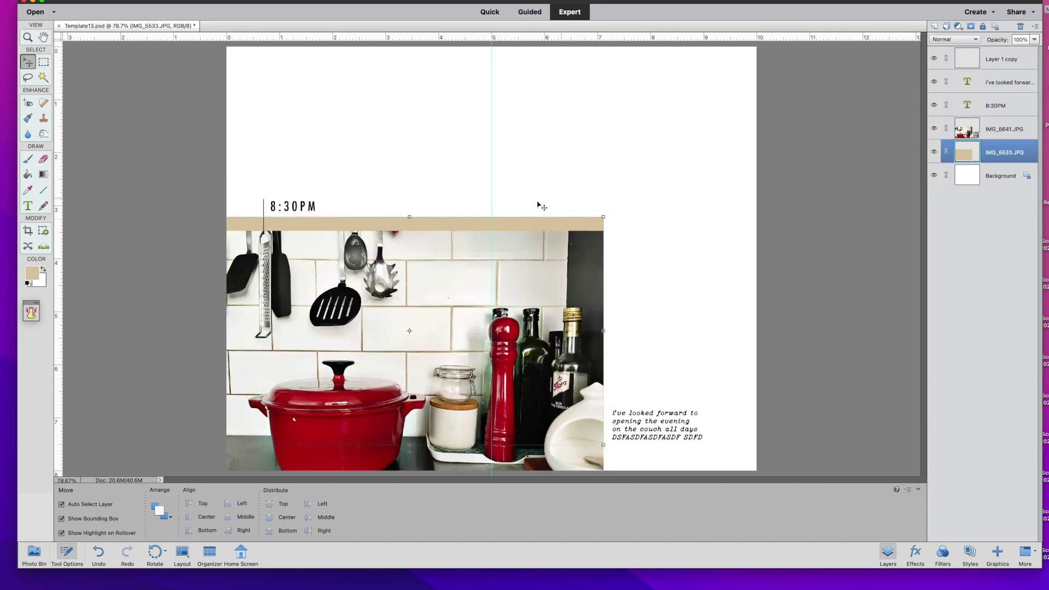
left_click_drag(411, 217, 411, 184)
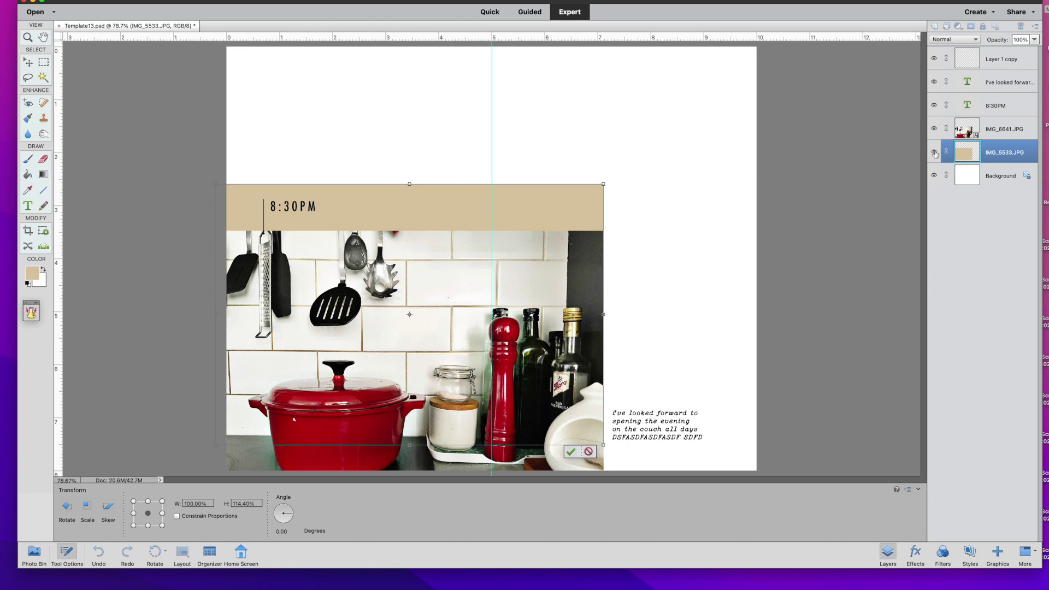
key("Return")
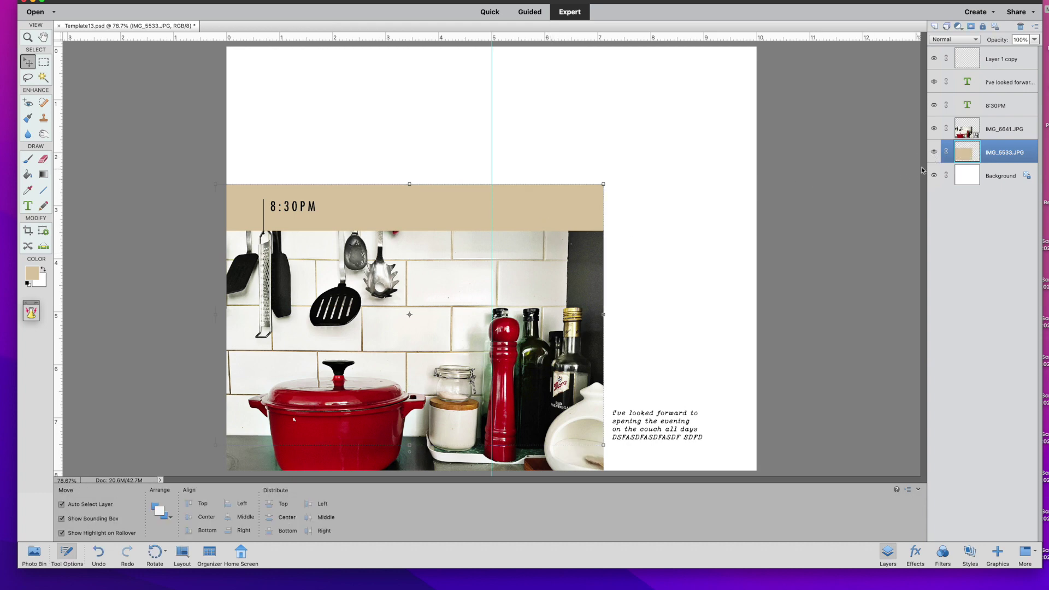
Hide the beige placeholder and move the kitchen photo up, leaving white margins above and below it
left_click(934, 152)
left_click(546, 298)
left_click_drag(547, 298, 543, 225)
Move the time label together with its marker line up and right to the photo's upper edge
left_click(995, 65)
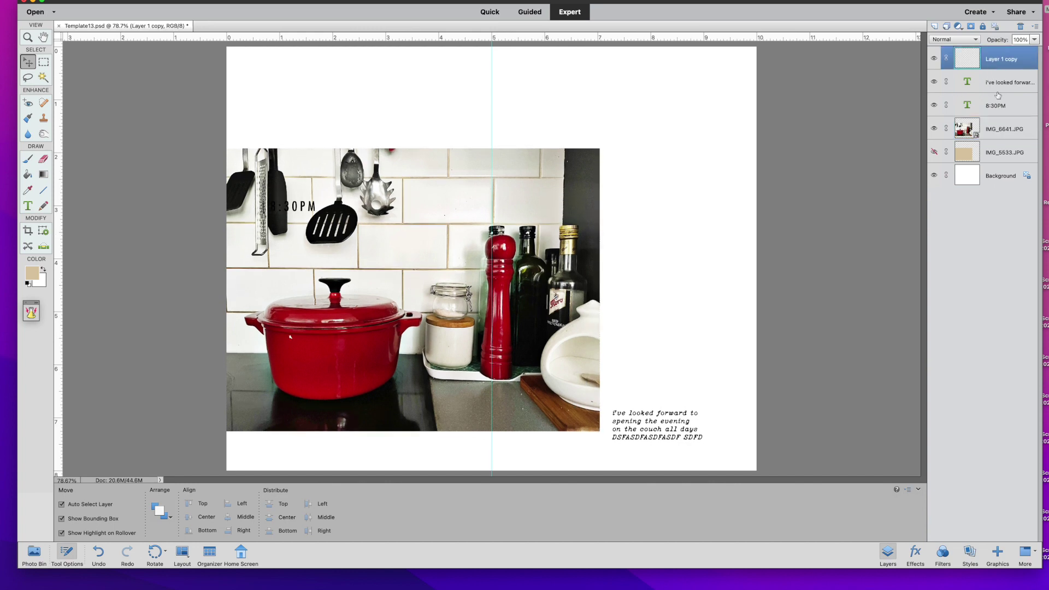
left_click(995, 106, "super")
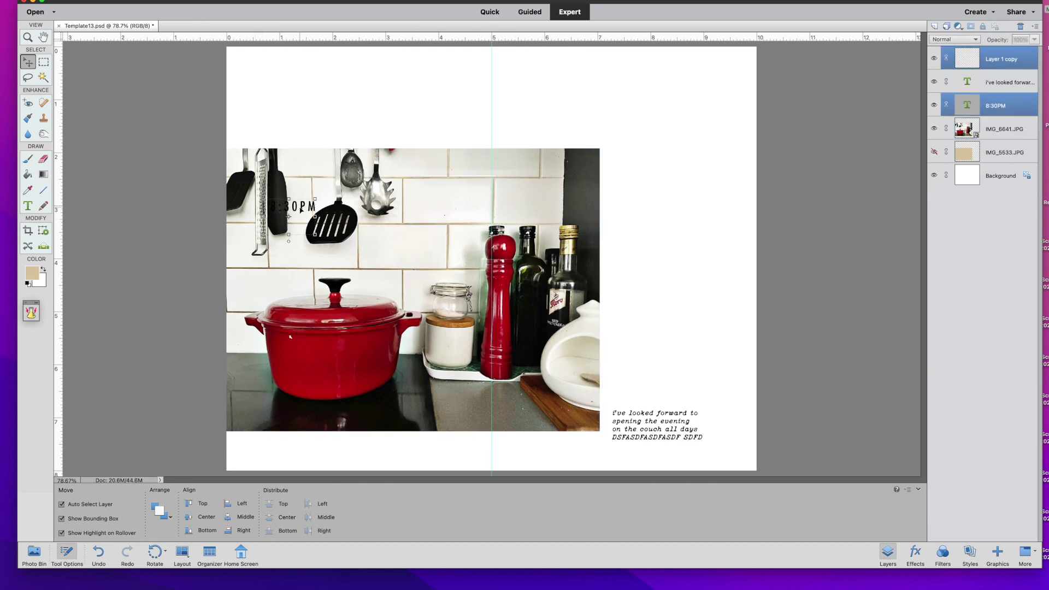
left_click_drag(302, 208, 355, 140)
Change the time label to 12:00PM
left_click(324, 141)
double_click(324, 141)
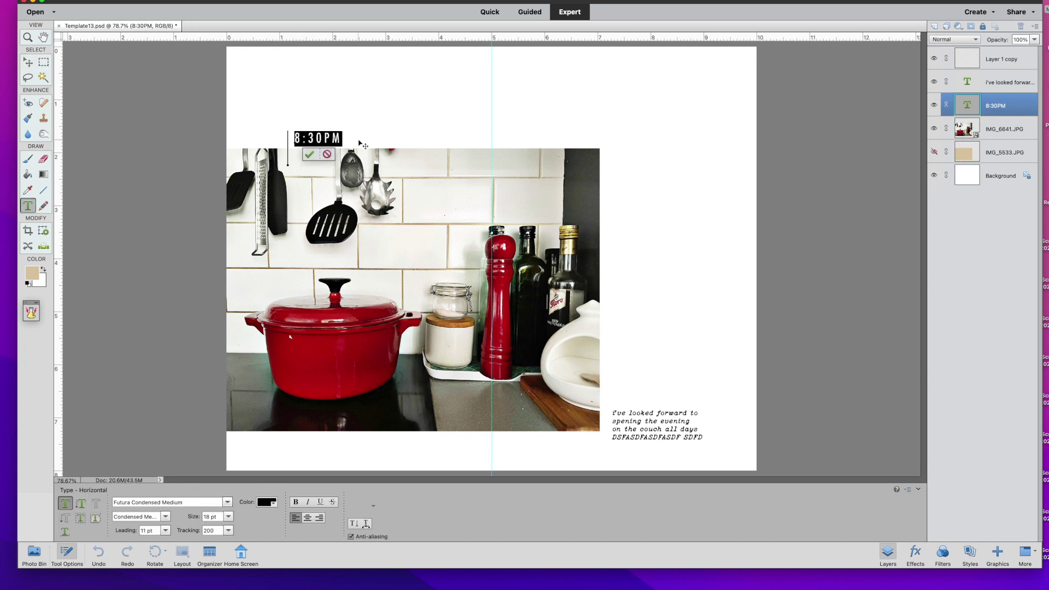
type("12:00PM")
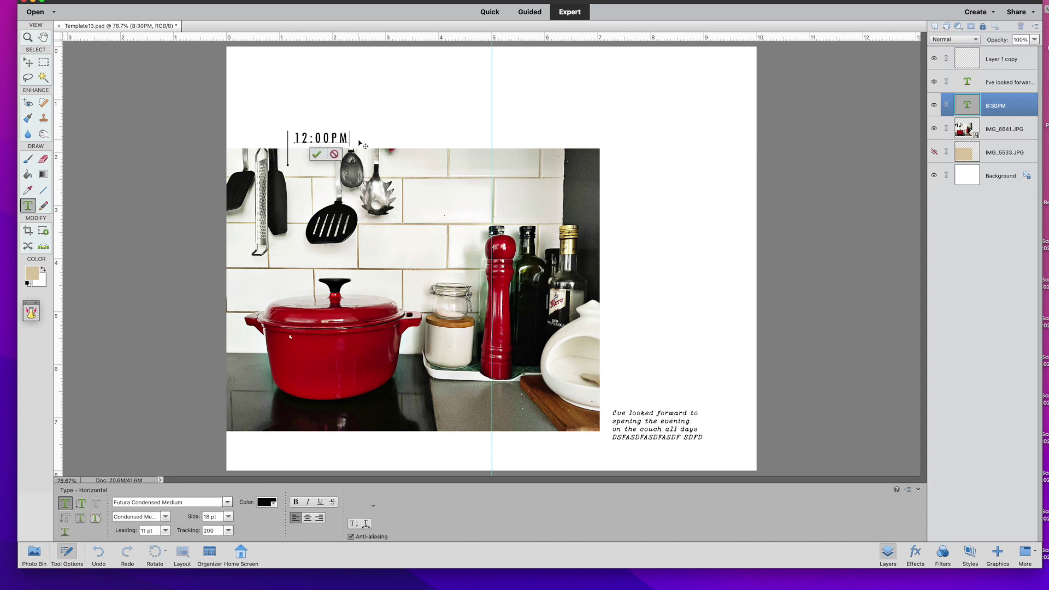
left_click(316, 154)
Move the caption up beside the photo and reword it to "Making Tuscan Kale and Lentil soup for lunch. Love this part of the work-from-home deal."
left_click_drag(635, 428, 632, 413)
double_click(640, 411)
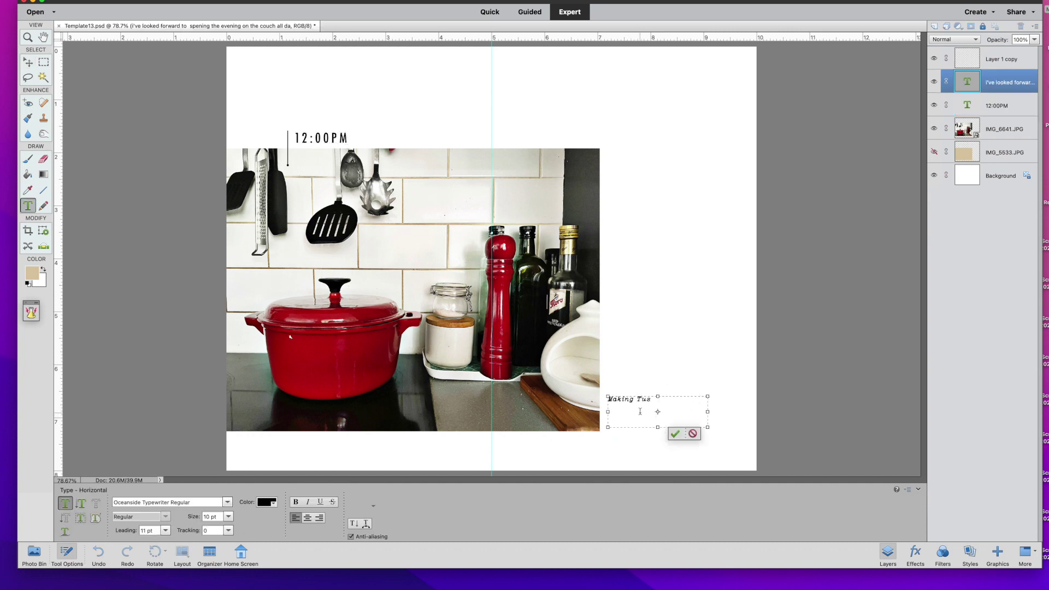
type("Making Tuscan Kale and")
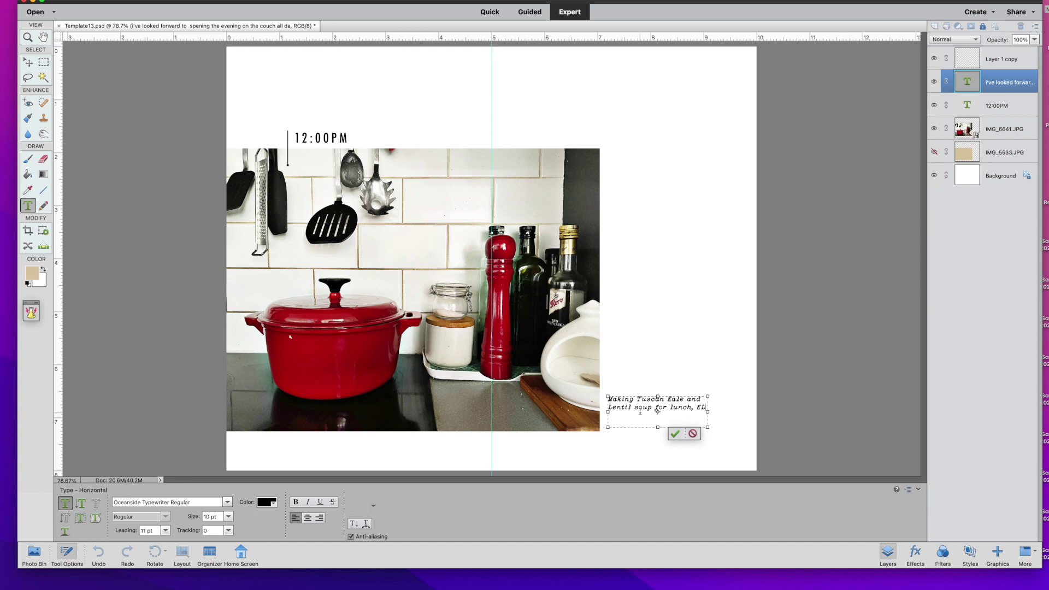
type("Love this pa")
type("rt of the work")
type("-from-home deal.")
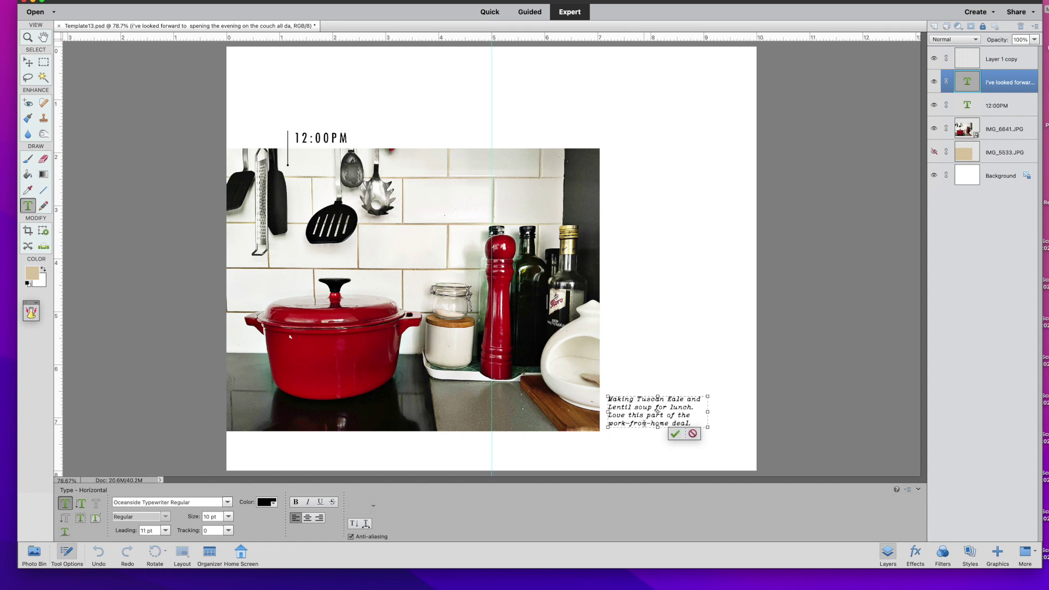
left_click(675, 434)
Nudge the caption down to line up with the photo's lower edge and show the open photos again
key("v")
left_click(683, 453)
left_click_drag(676, 425, 675, 429)
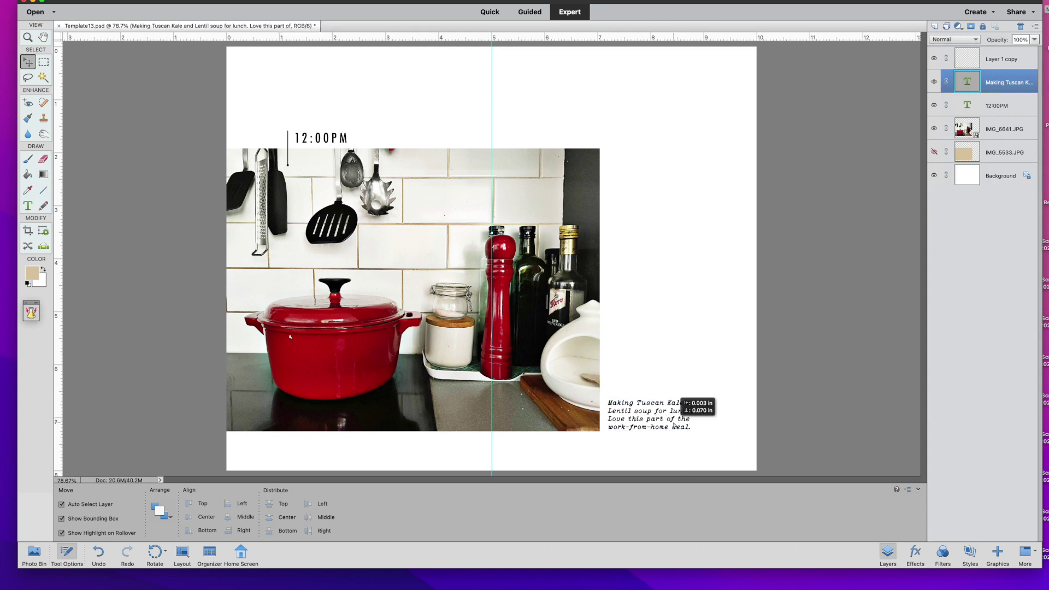
left_click(682, 458)
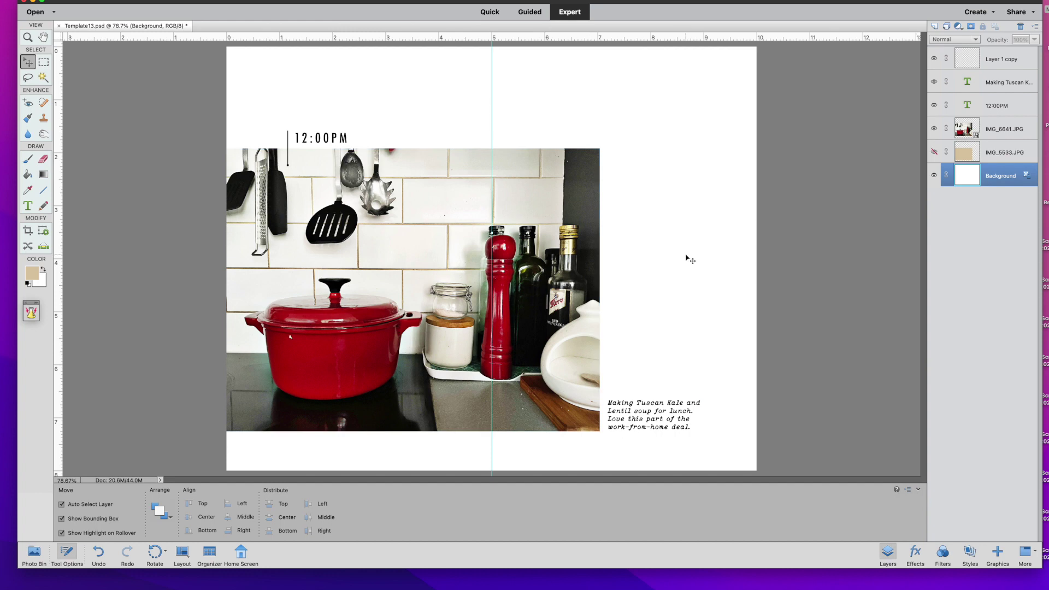
left_click(34, 553)
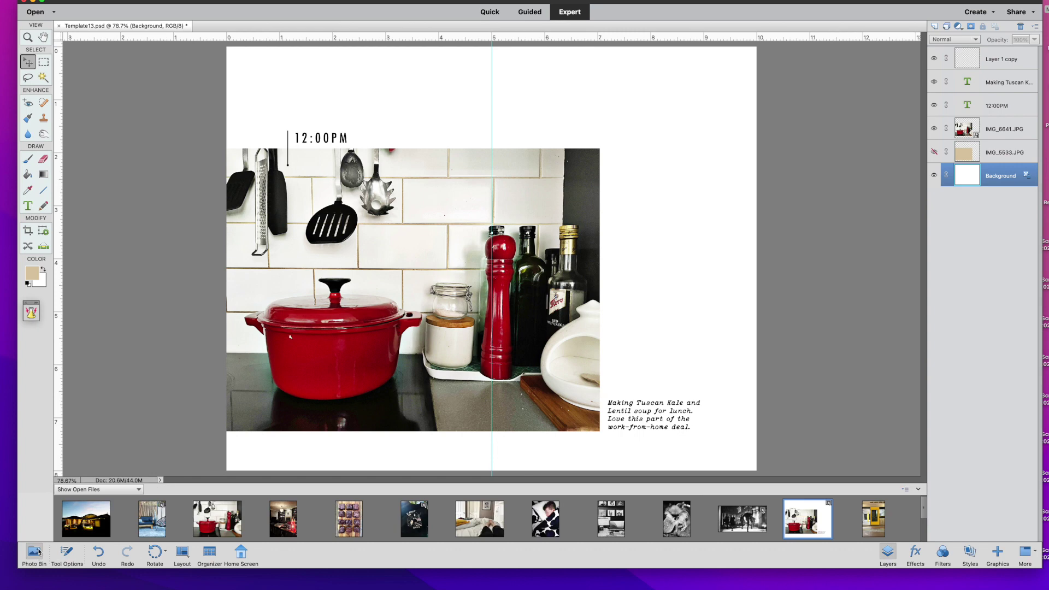
Try to copy only the tan circle from the Wed12 page onto the kitchen page, and undo it
scroll(434, 532, "down", 2)
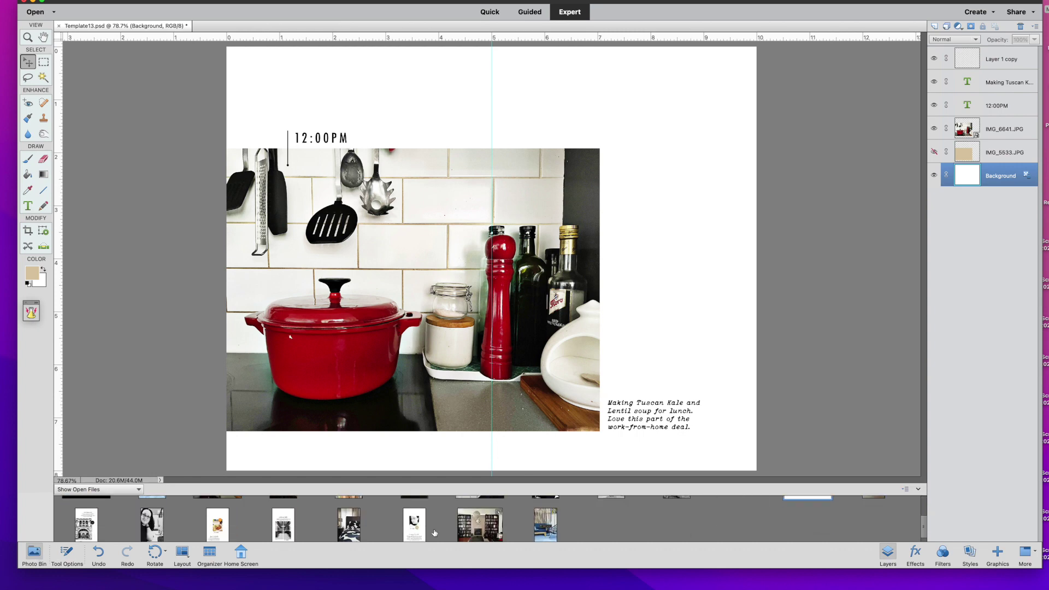
double_click(415, 524)
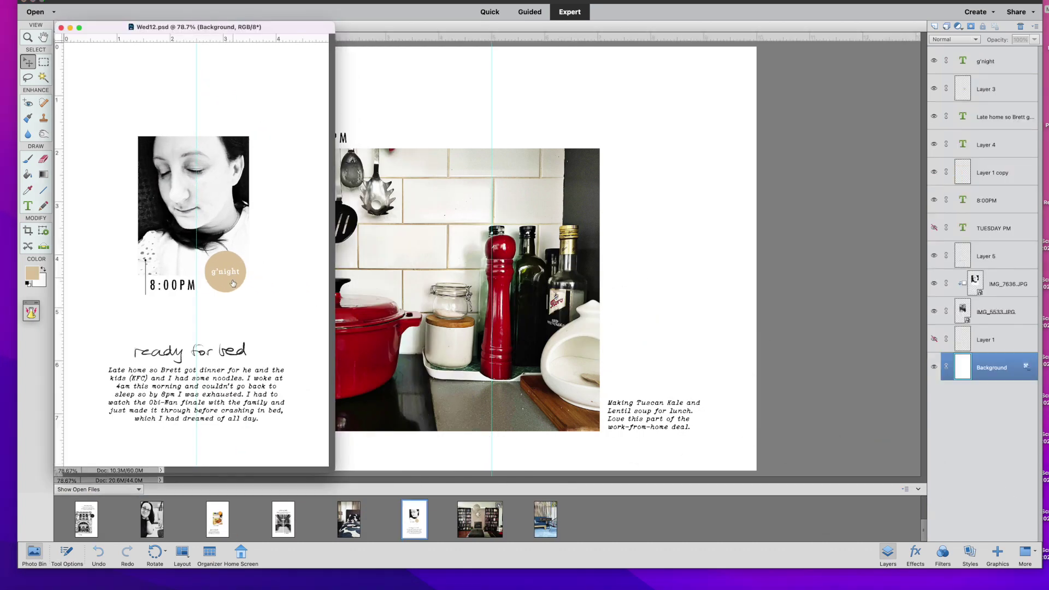
left_click(240, 271)
left_click(429, 288)
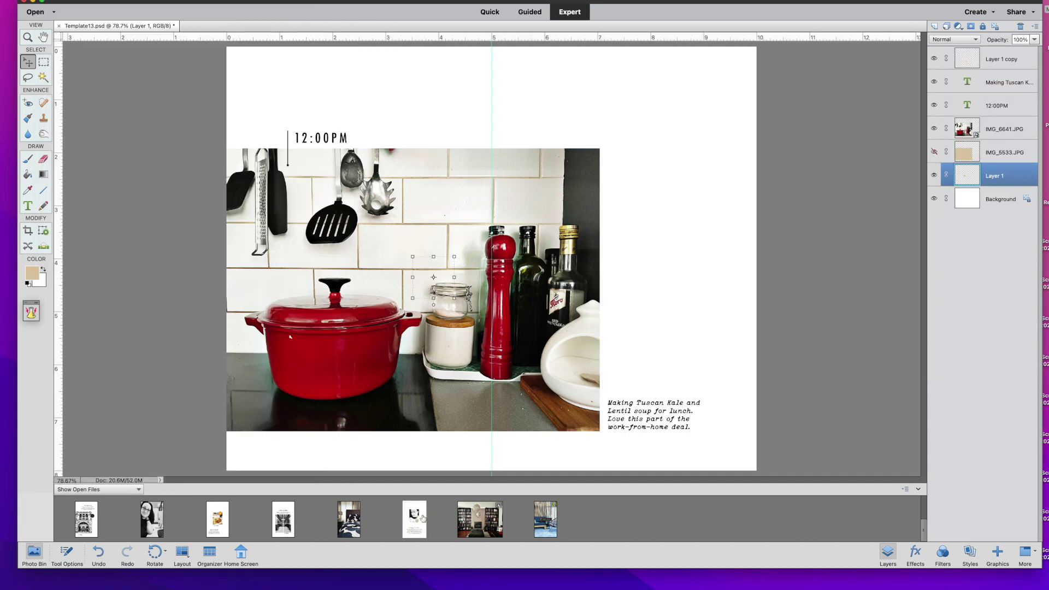
key("super+z")
Copy the g'night text together with its tan circle from the Wed12 page onto the kitchen photo's upper edge
left_click(415, 519)
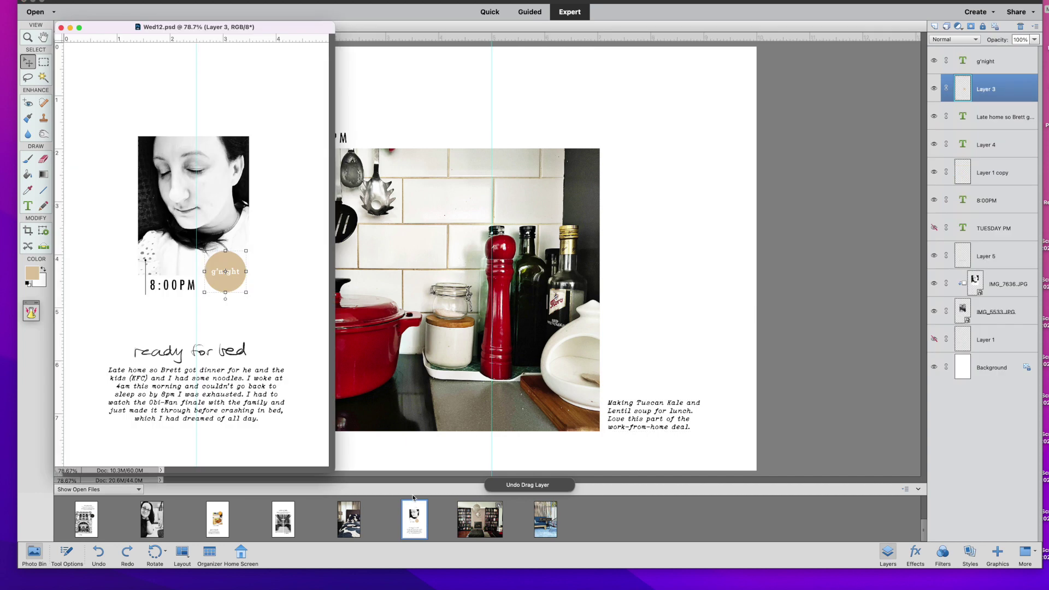
left_click(988, 63, "shift")
left_click_drag(985, 89, 562, 170)
left_click(562, 171)
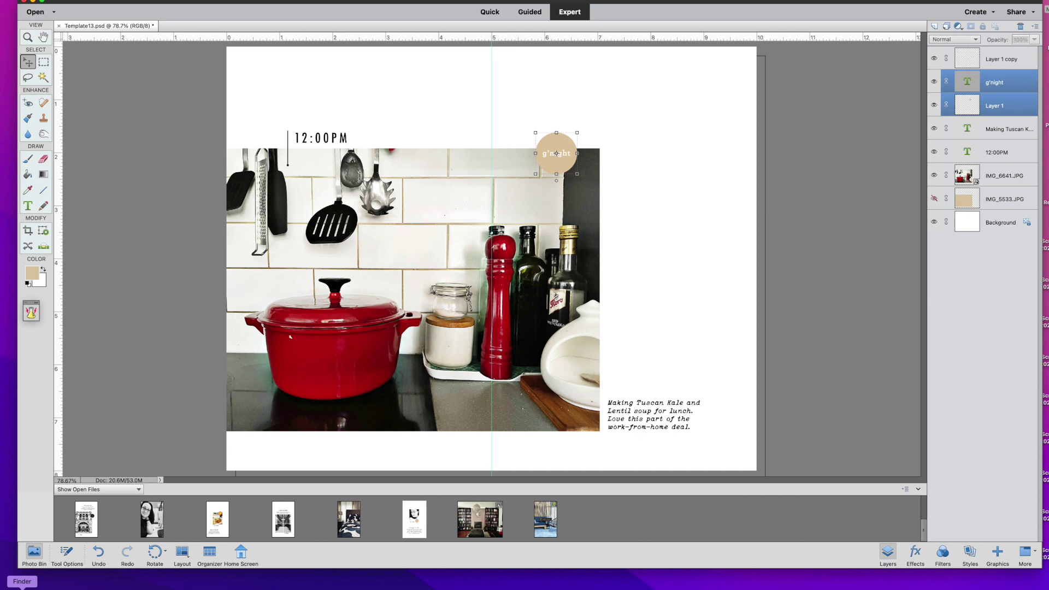
Open WITL Drawing Board.psd from the WITLJune2022 folder alongside the kitchen page
left_click(22, 587)
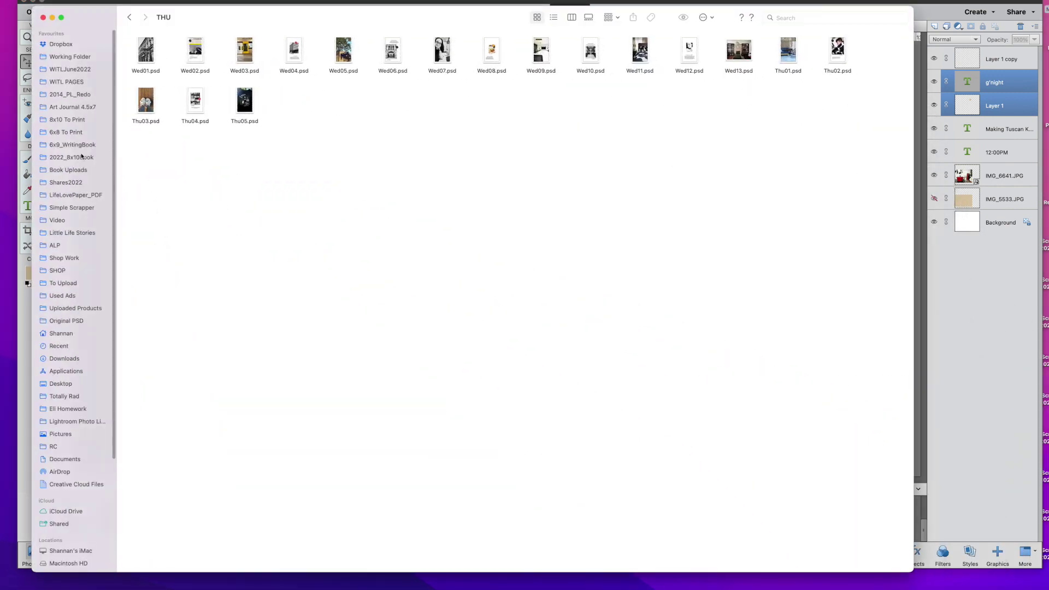
left_click(74, 70)
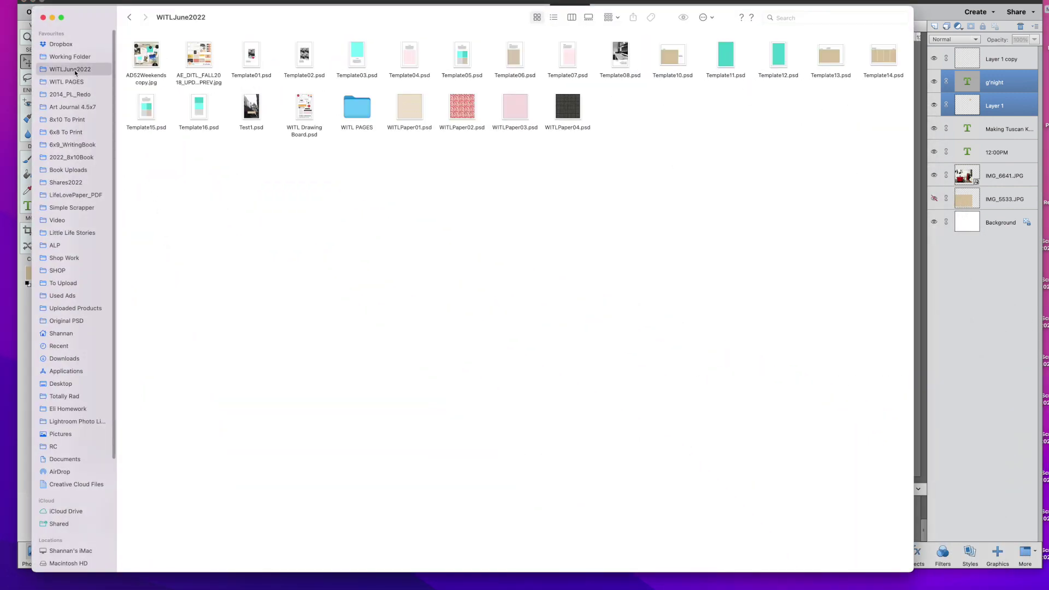
left_click(199, 57)
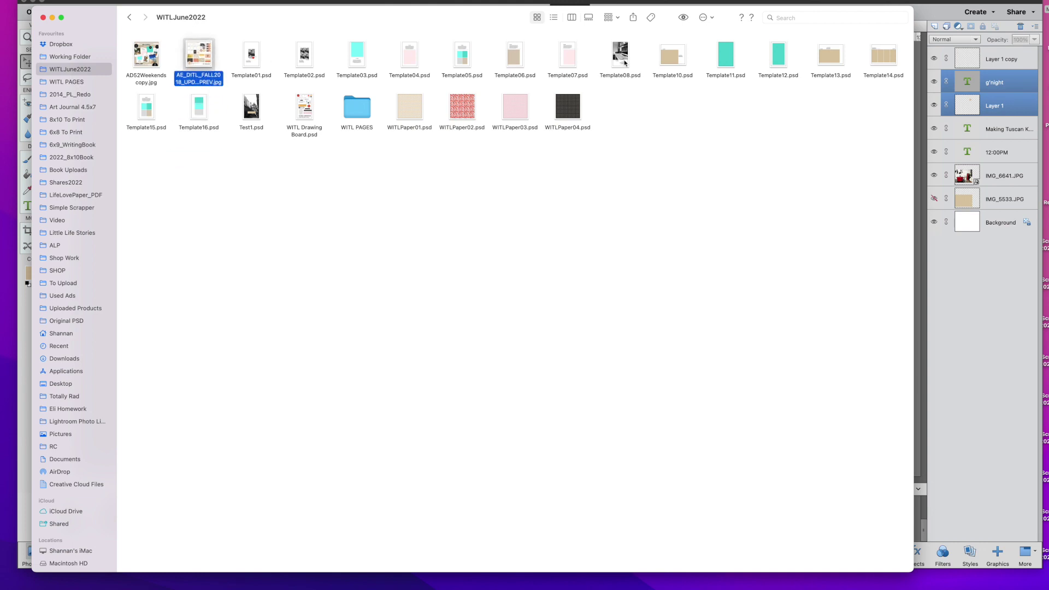
left_click(579, 141)
mouse_move(297, 110)
left_mouse_down()
mouse_move(276, 265)
mouse_move(195, 571)
mouse_move(71, 582)
mouse_move(31, 311)
left_mouse_up()
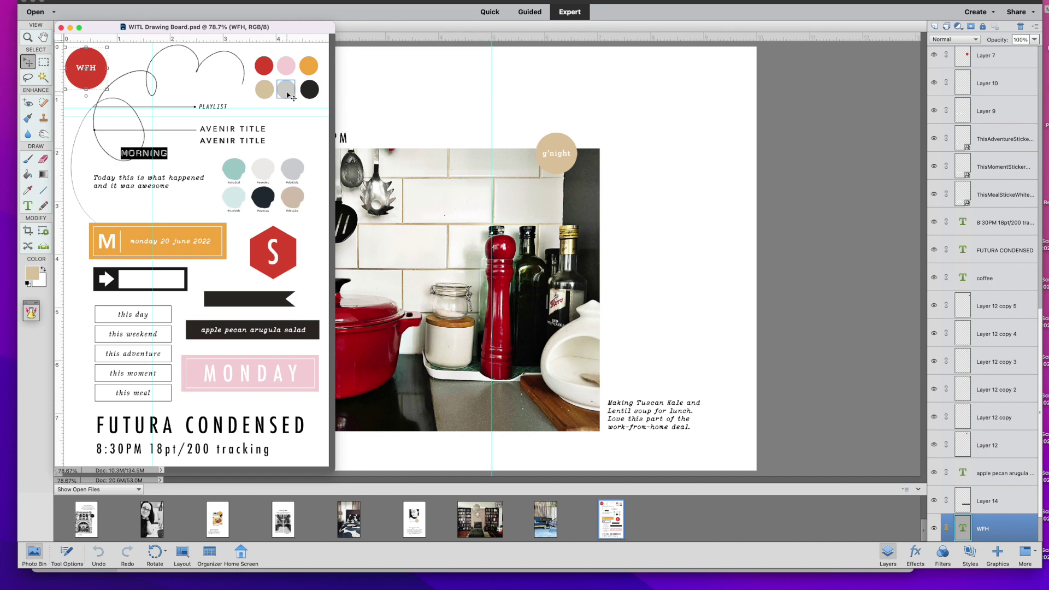
Sample the red of the WFH circle on the drawing board as the foreground colour
left_click(27, 191)
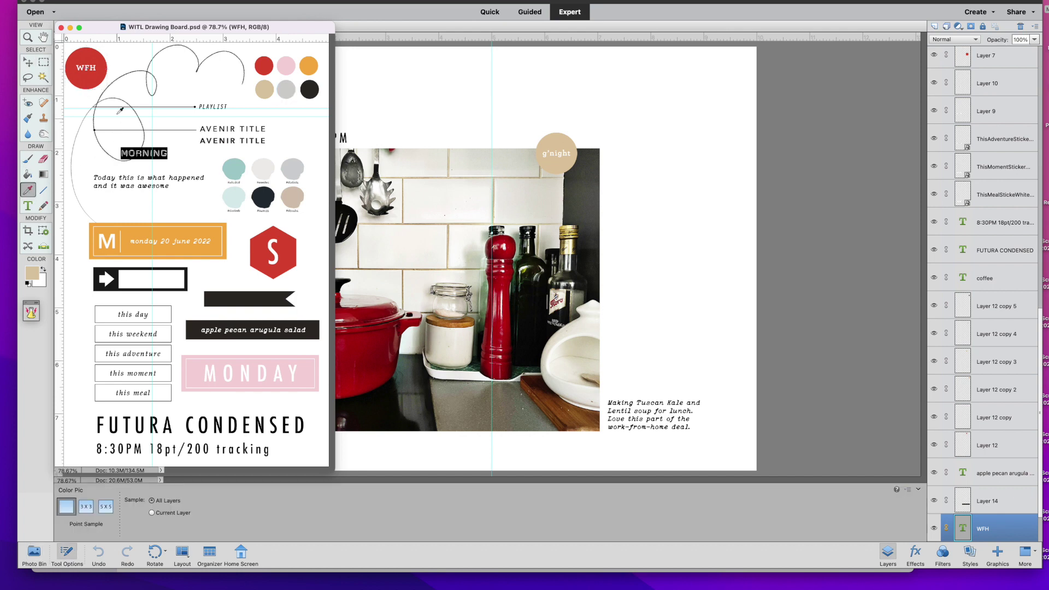
left_click(99, 75)
key("v")
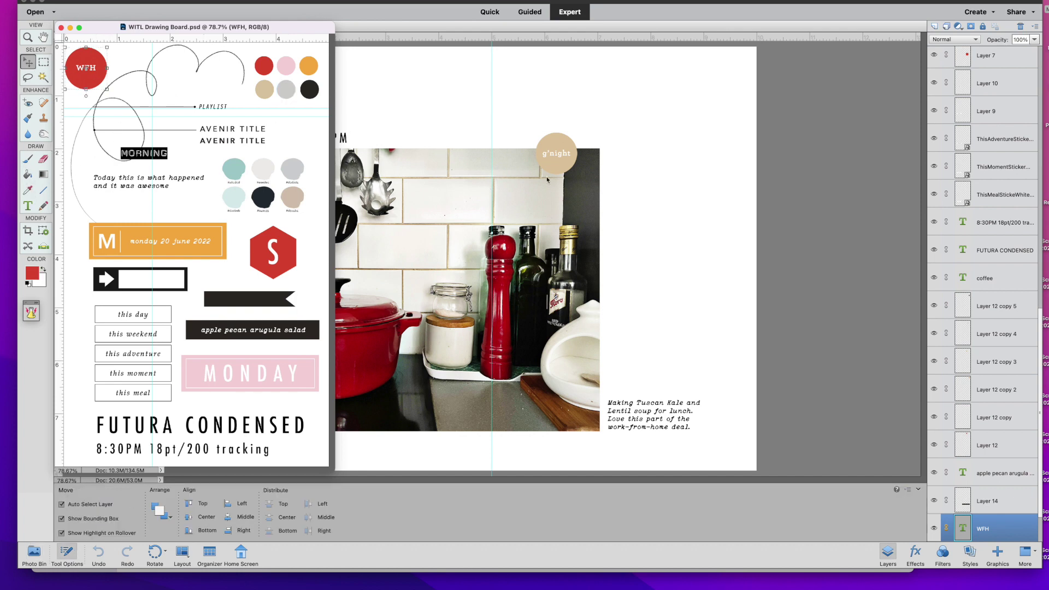
Fill the kitchen page's tan circle layer with the foreground colour at 100% opacity, preserving transparency
left_click(556, 153)
left_click(178, 0)
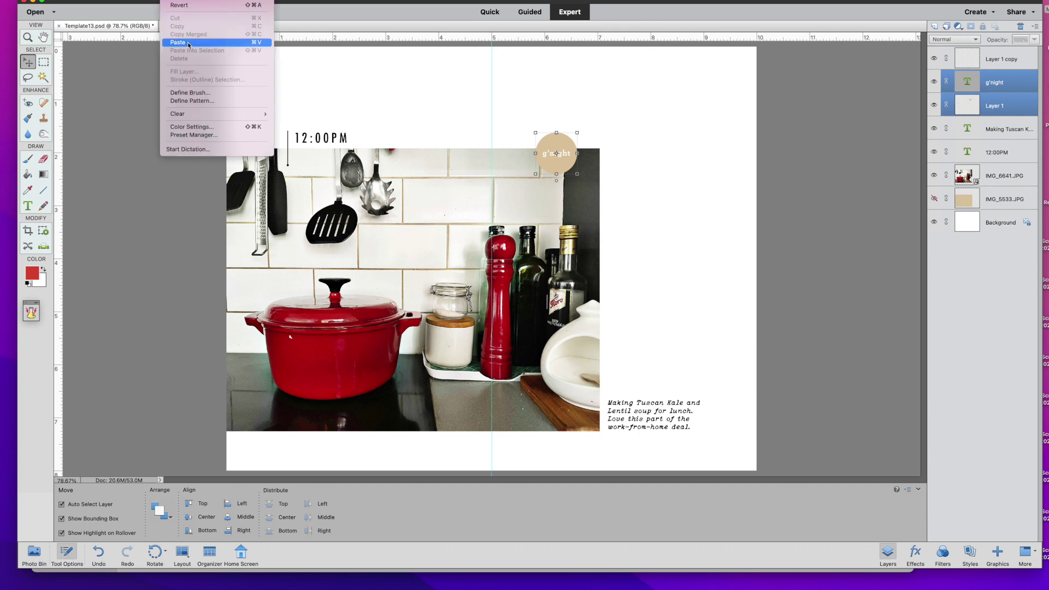
left_click(987, 107)
left_click(990, 108)
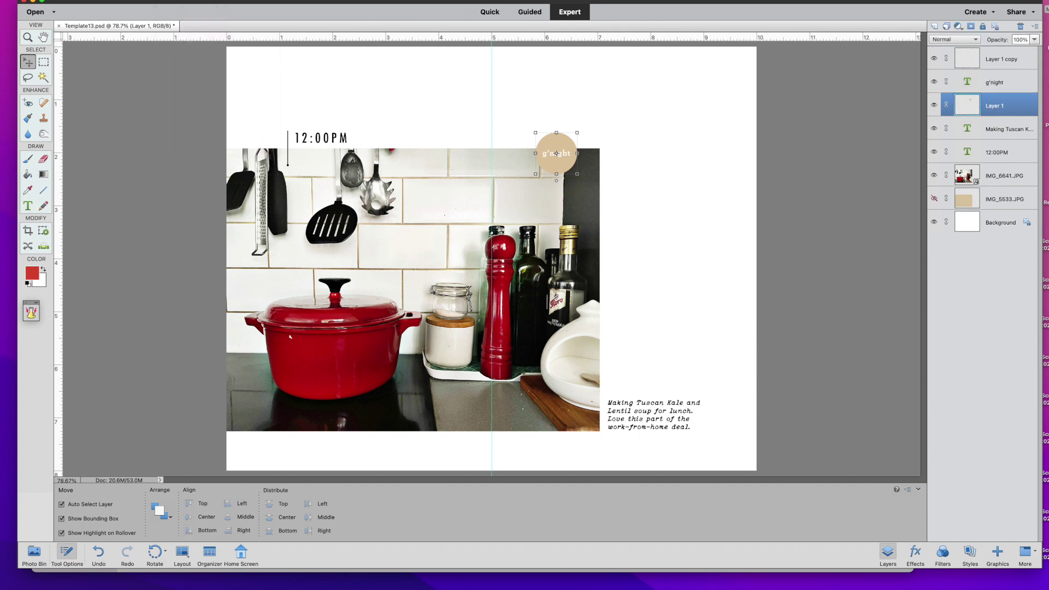
left_click(178, 0)
left_click(218, 72)
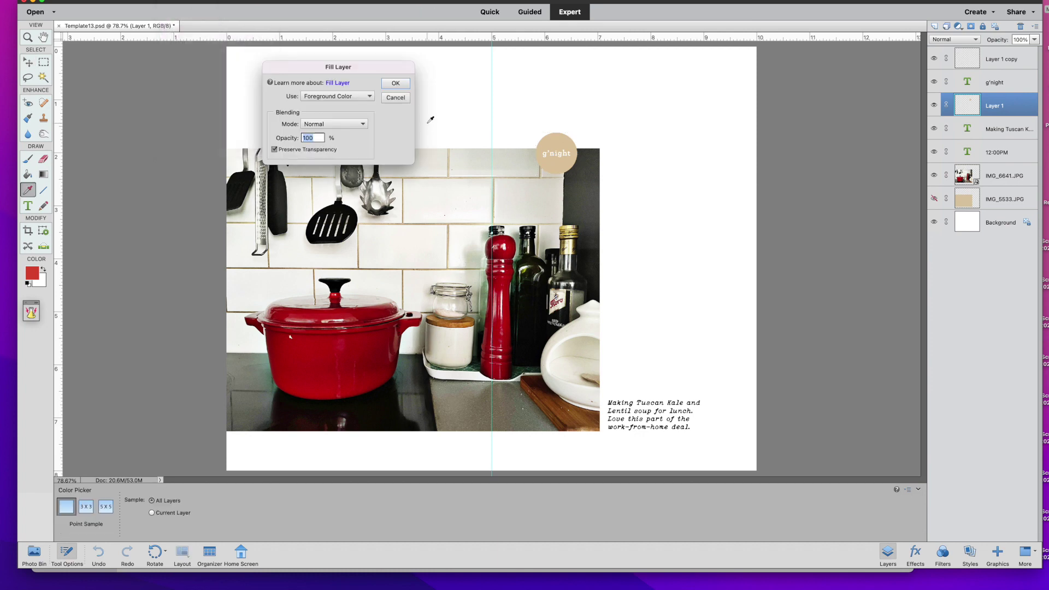
left_click(394, 98)
key("v")
left_click(603, 184)
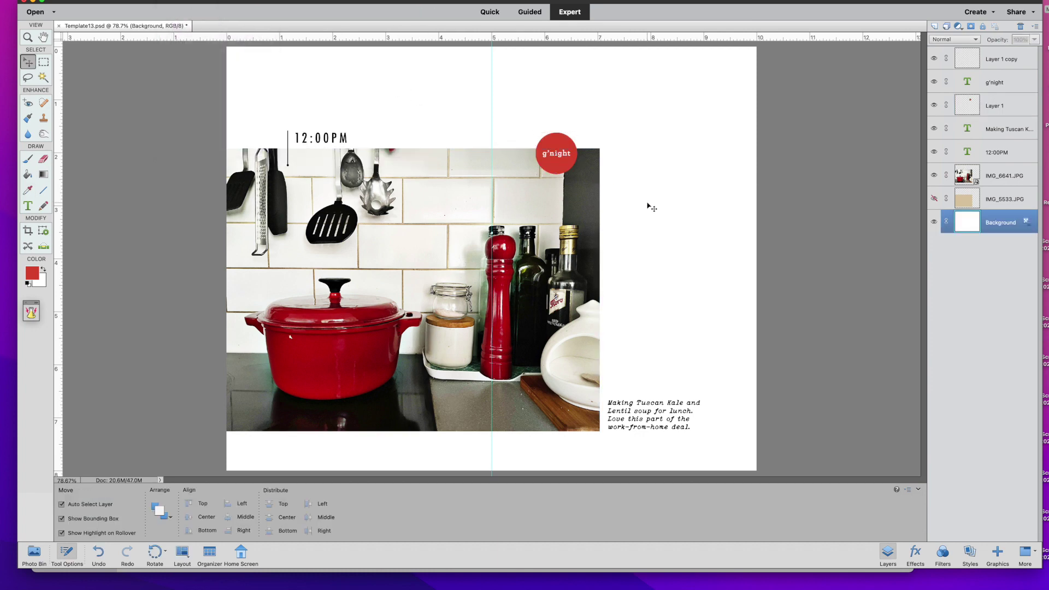
Change the g'night text to "soup" and centre it on the red circle
double_click(557, 156)
type("soup")
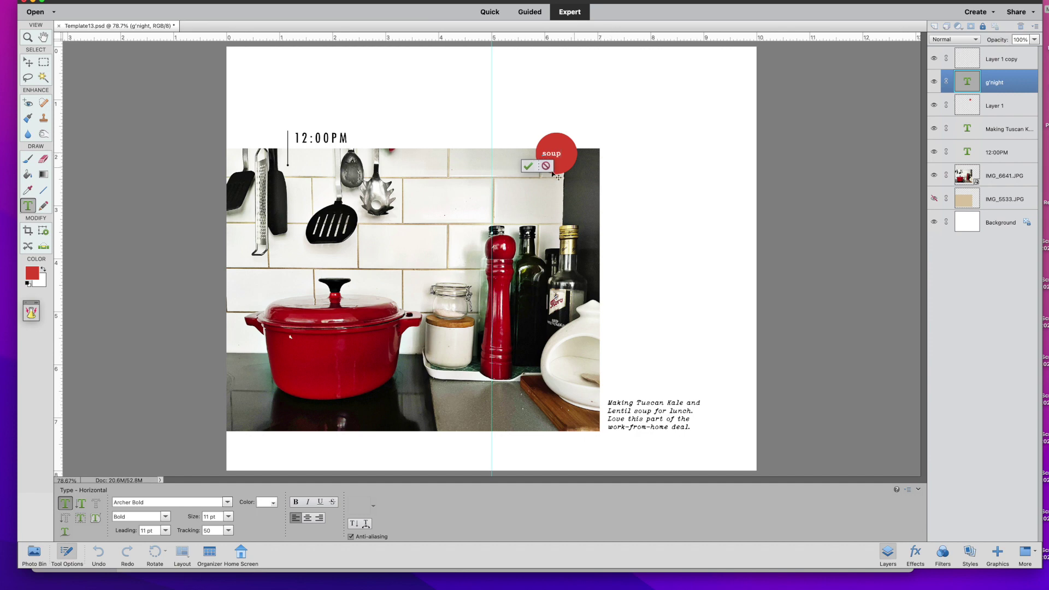
left_click(528, 165)
key("v")
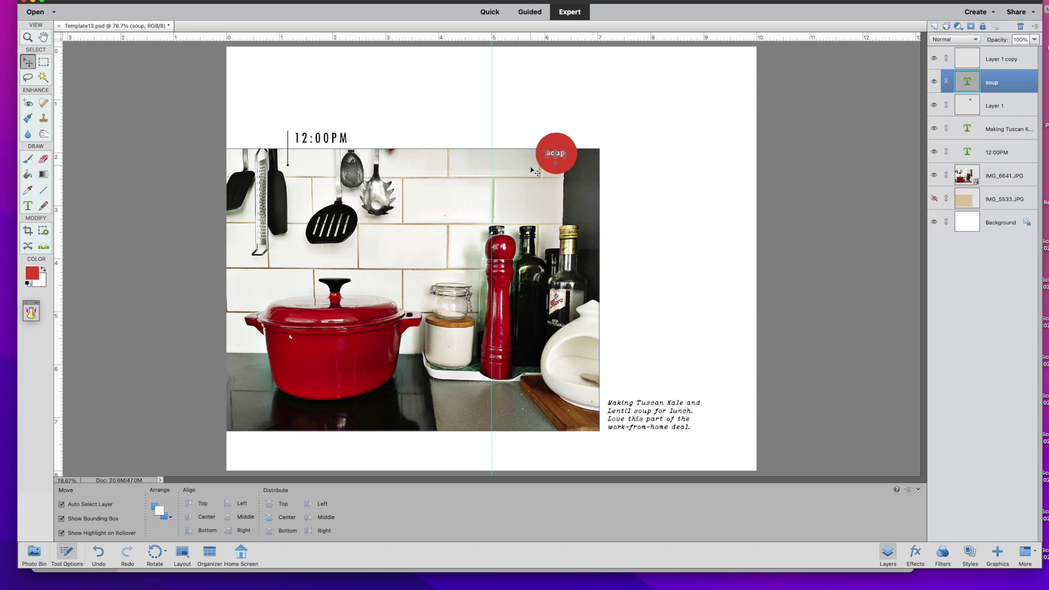
left_click(659, 228)
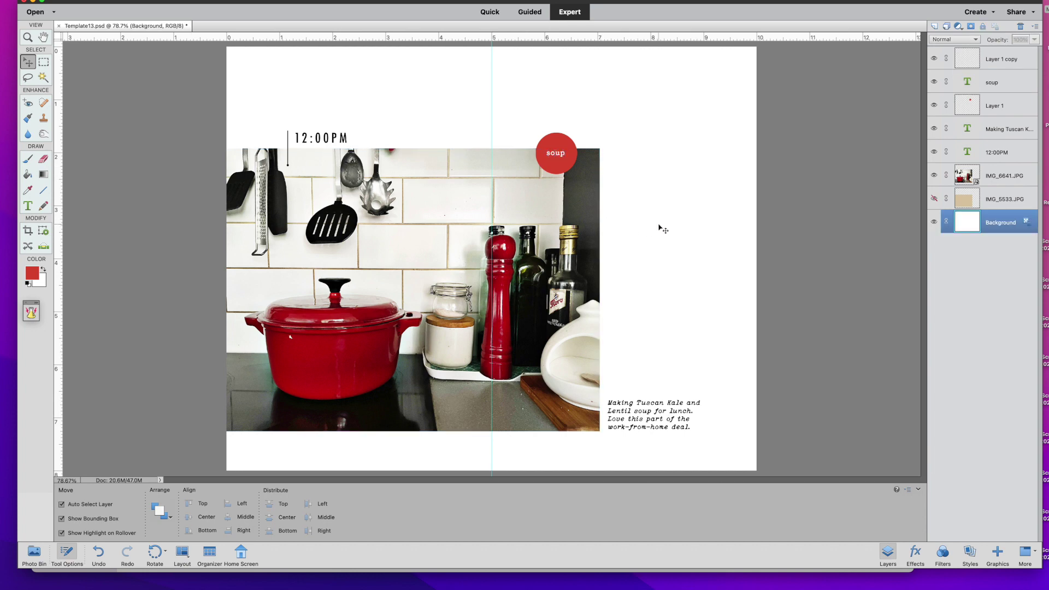
Save the page as Thu06.psd in the THU folder inside WITL PAGES, in Photoshop format with layers
left_click(150, 0)
left_click(505, 219)
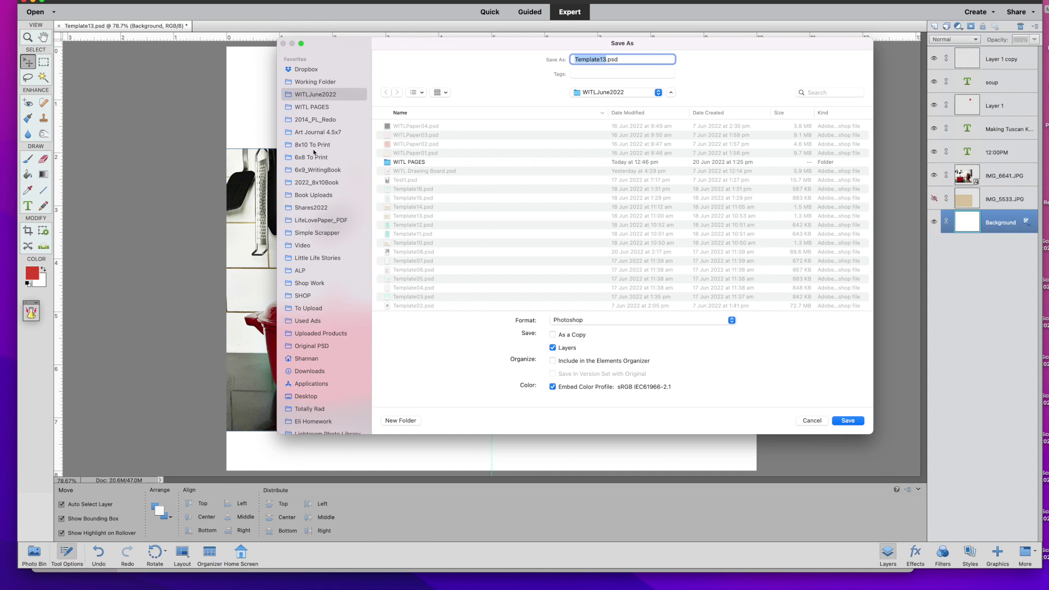
left_click(314, 108)
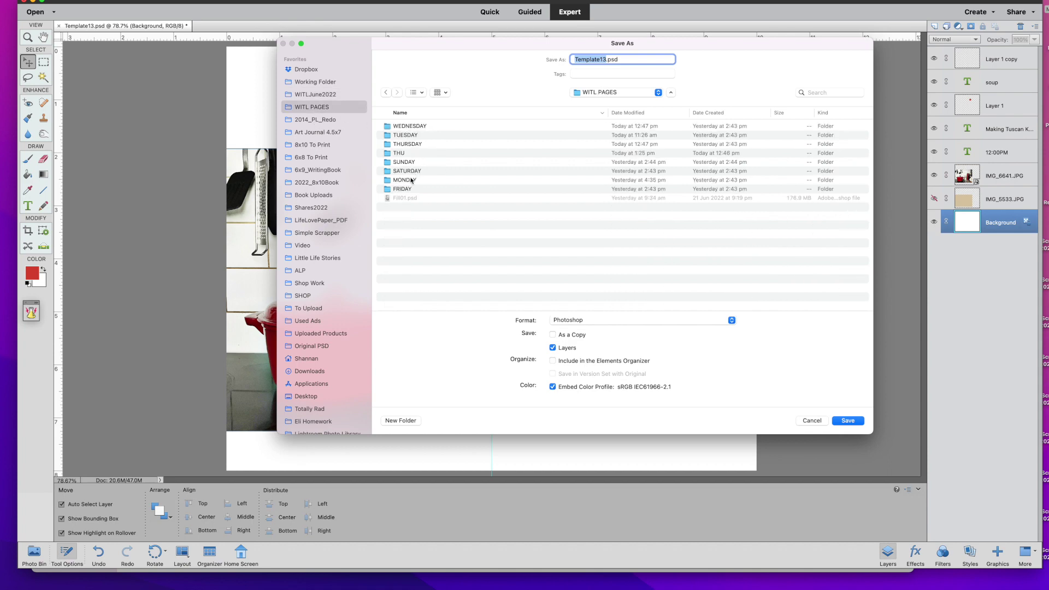
double_click(403, 154)
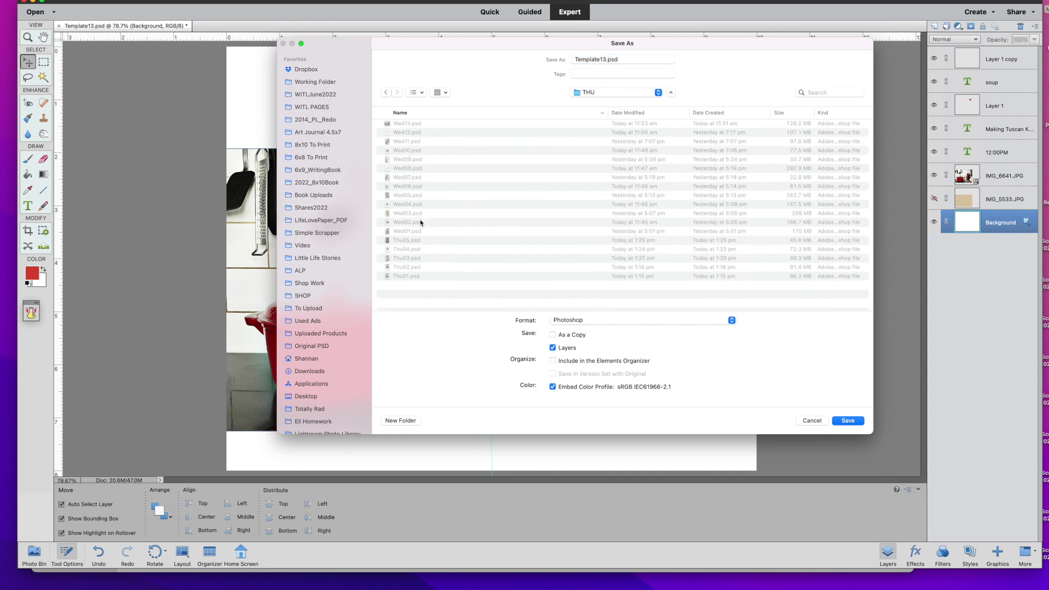
left_click(418, 243)
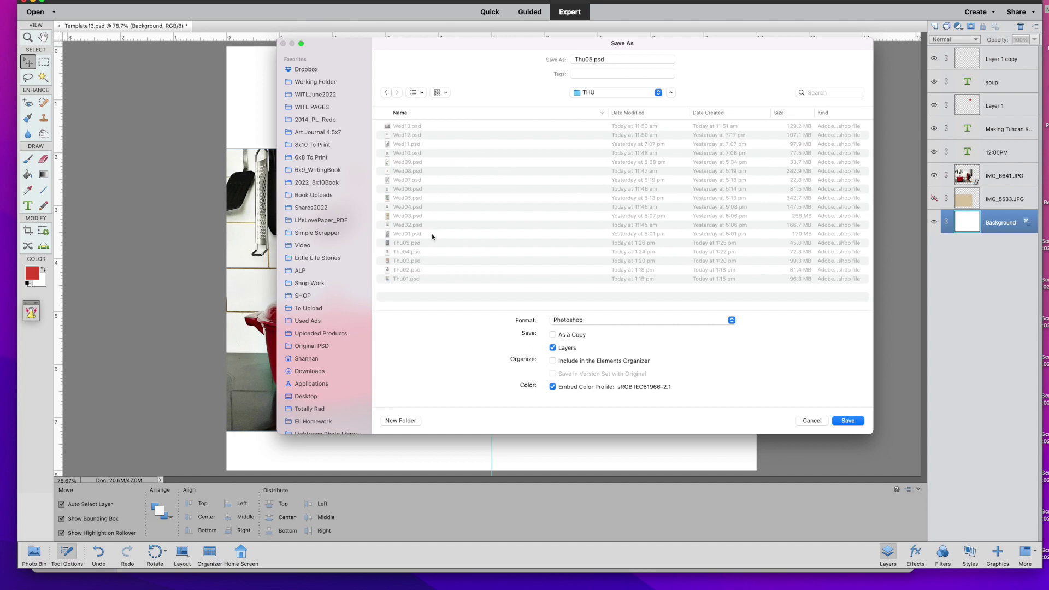
left_click(592, 62)
key("BackSpace")
type("6")
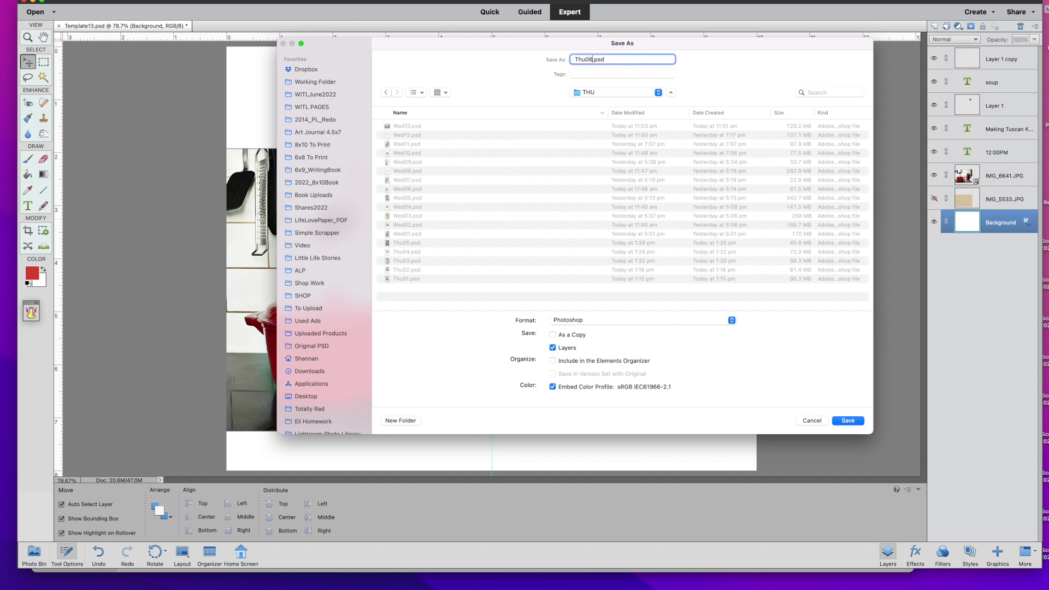
key("Return")
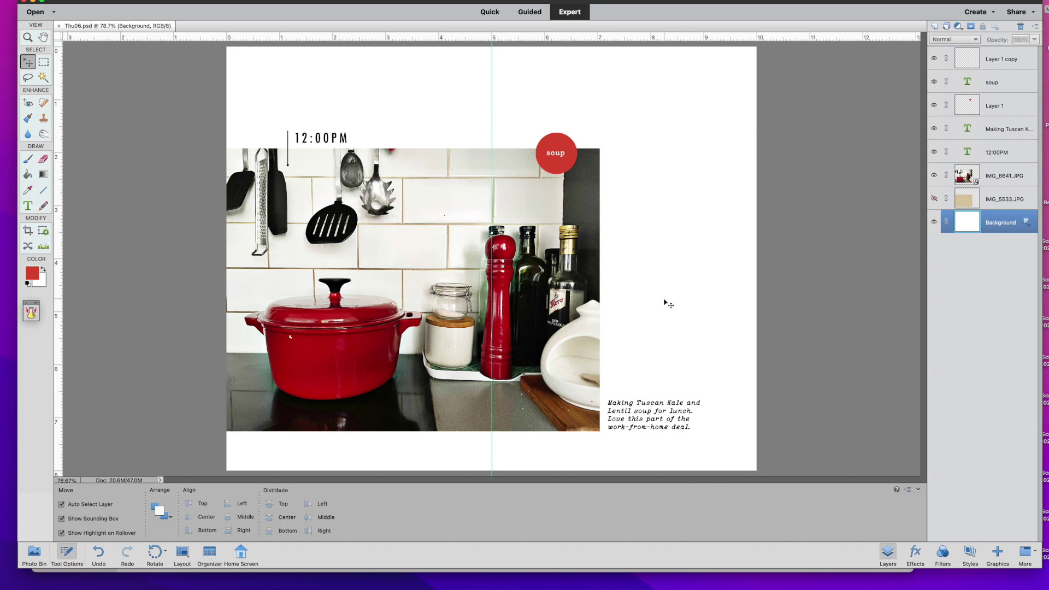
Simplify the kitchen photo layer and clean the marks off the white tiles with the Spot Healing Brush, reducing its size to 67 px
left_click(476, 210)
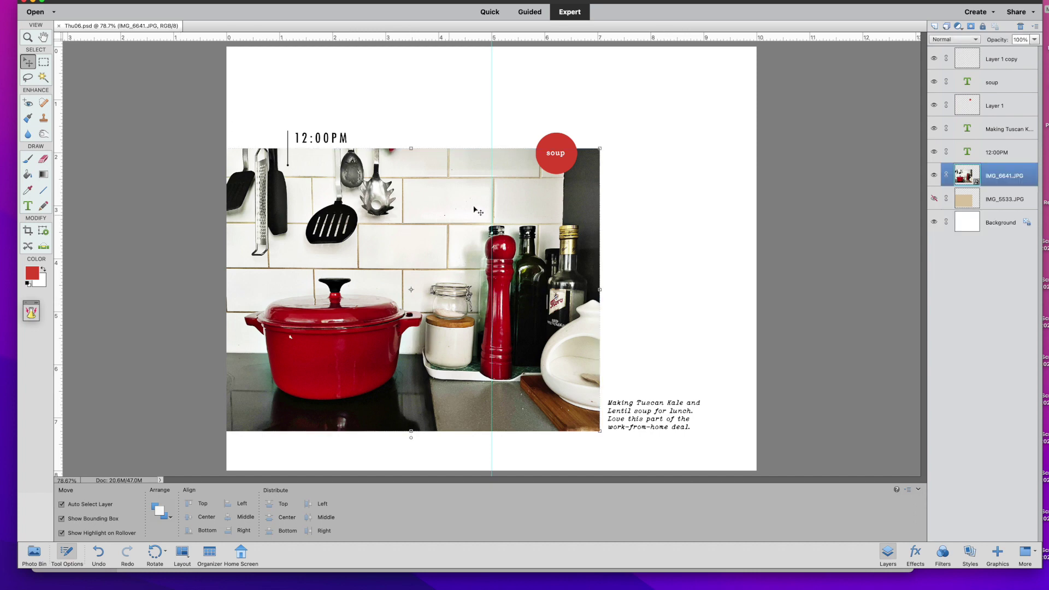
left_click(44, 103)
right_click(969, 181)
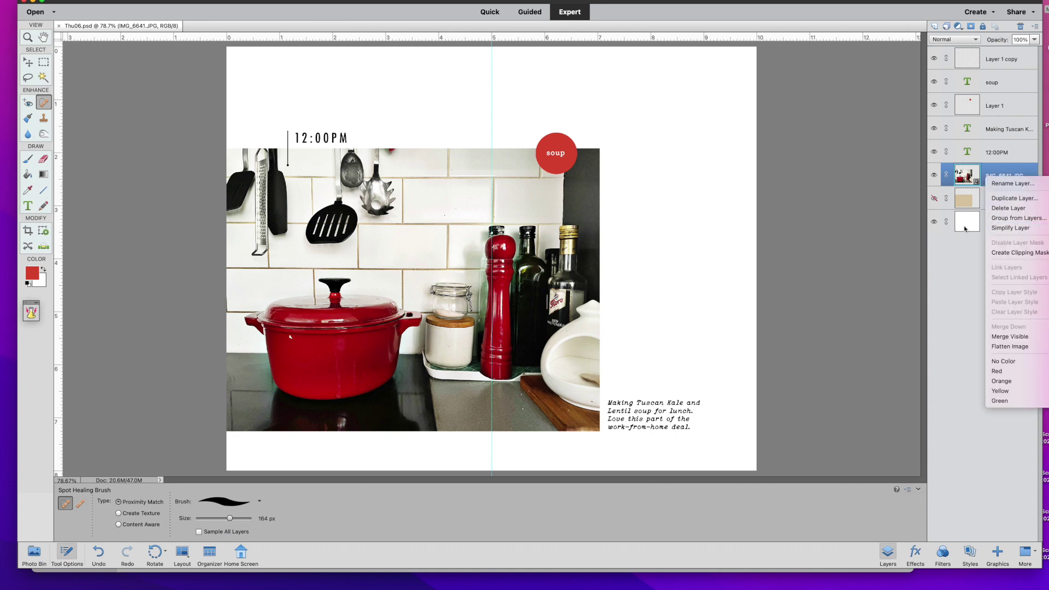
key("Escape")
left_click_drag(456, 209, 459, 206)
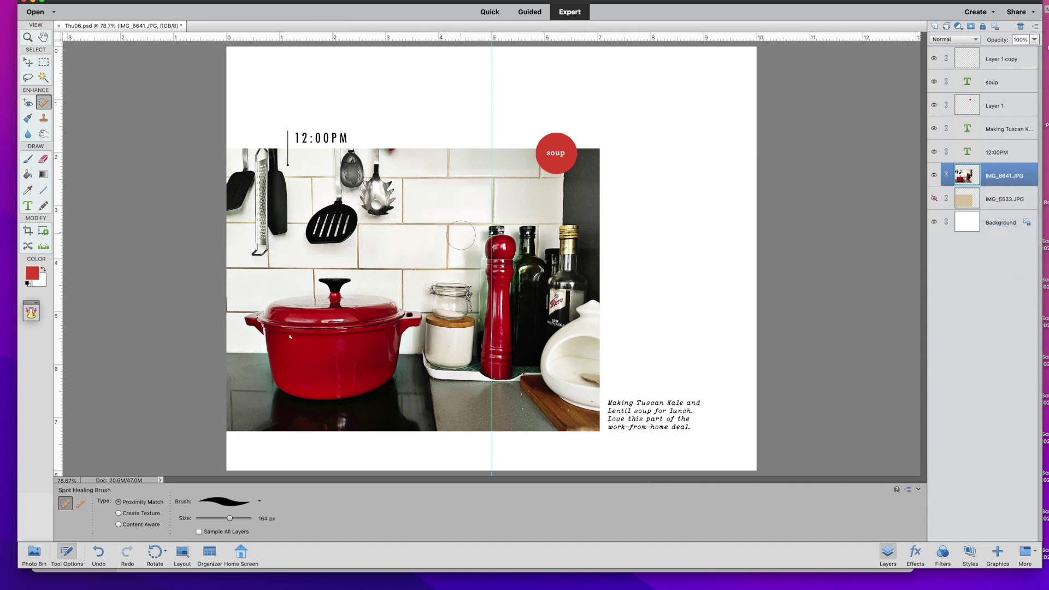
left_click(459, 198)
left_click(439, 197)
left_click(222, 518)
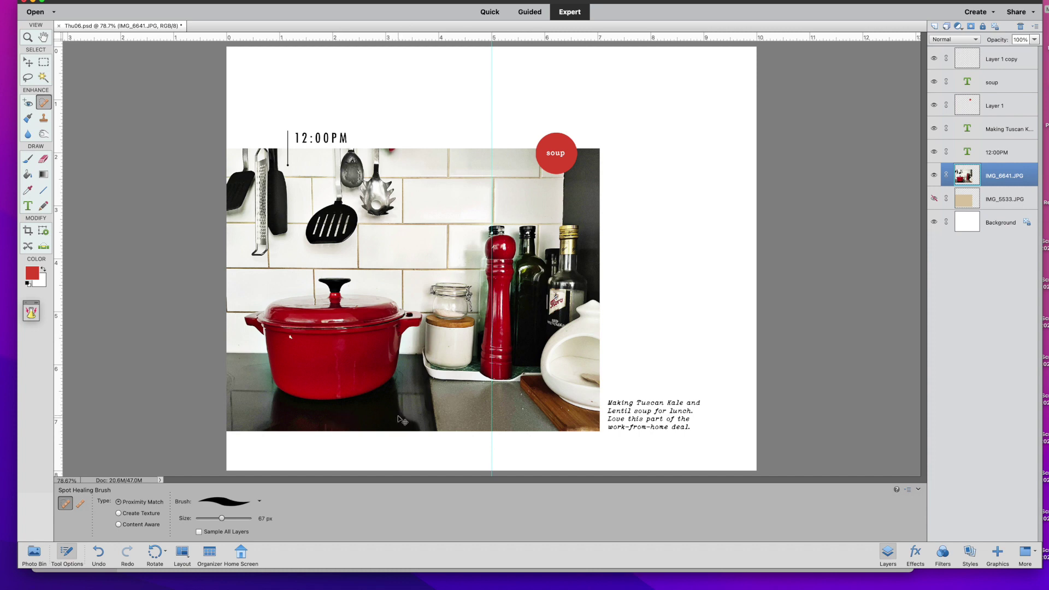
key("ctrl+z")
Close the kitchen page and bring up the Wed11 bedroom page docked as a tab
key("super+w")
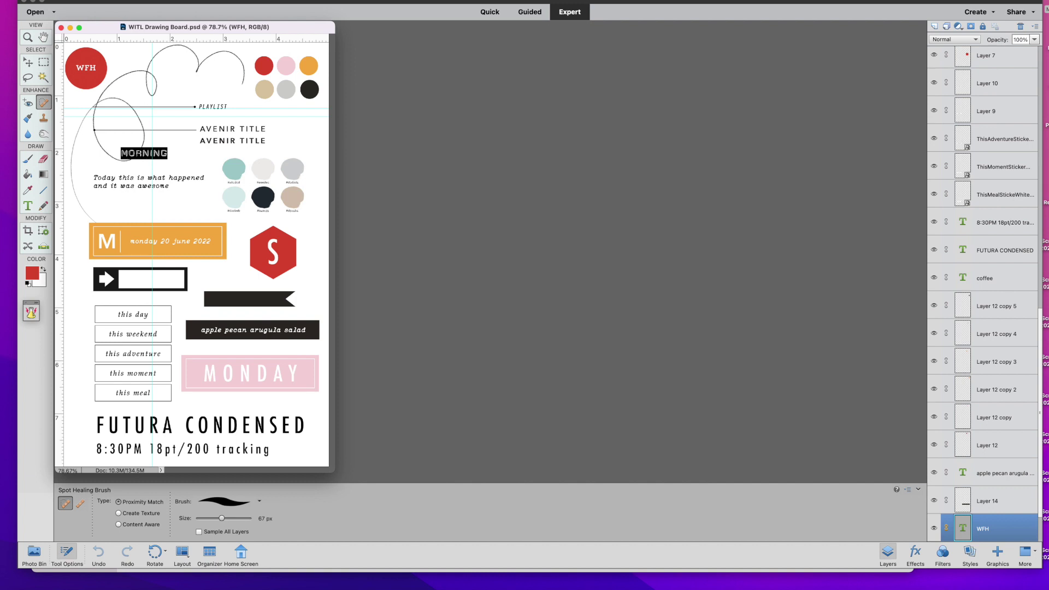
left_click(404, 254)
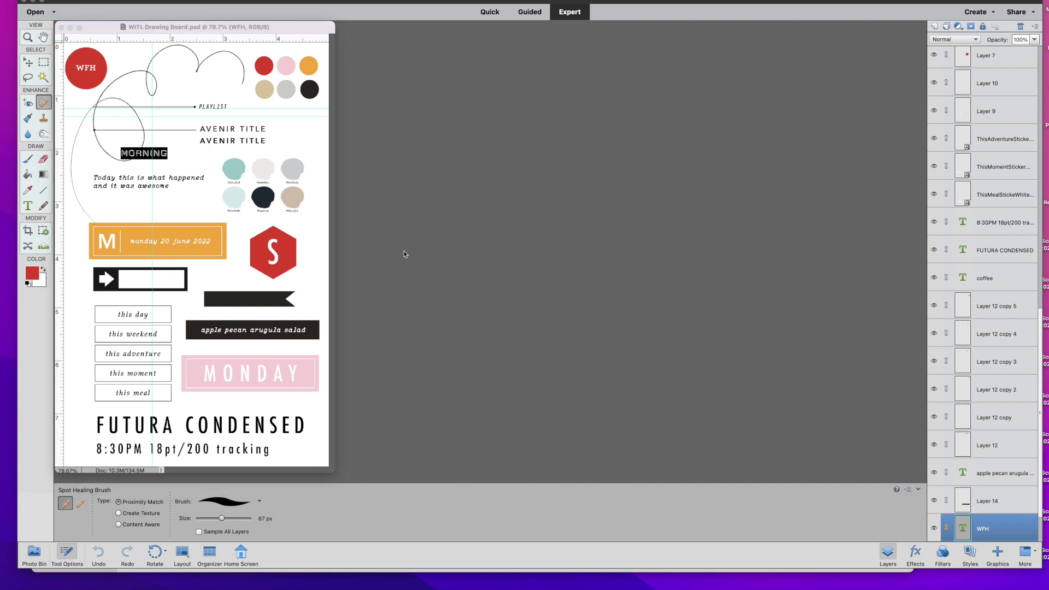
left_click(34, 552)
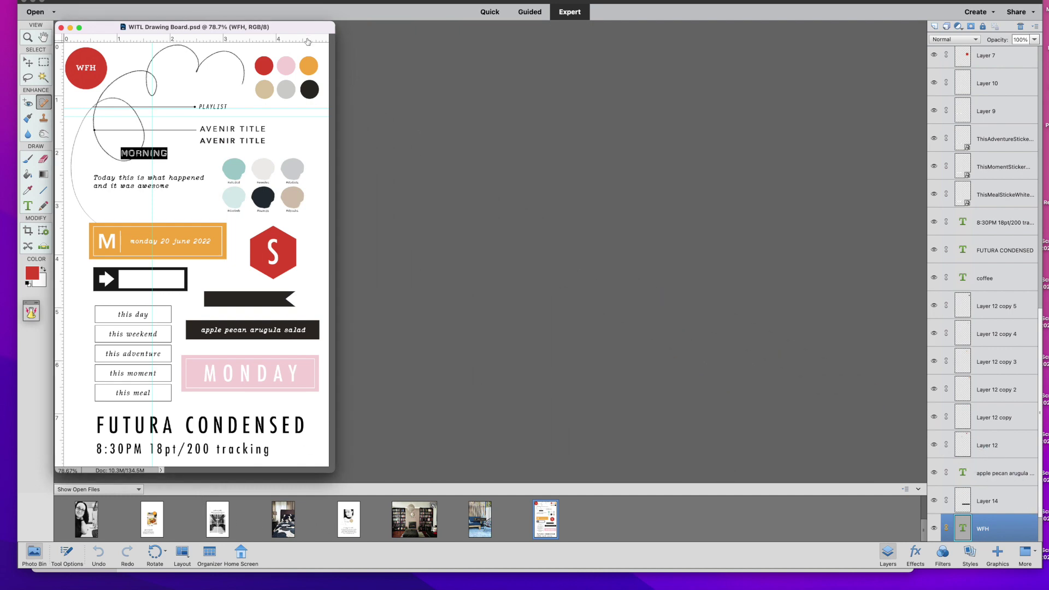
left_click(283, 519)
left_click_drag(327, 28, 379, 26)
Save the bedroom page as Thu07.psd in the THU folder
left_click(148, 1)
left_click(174, 59)
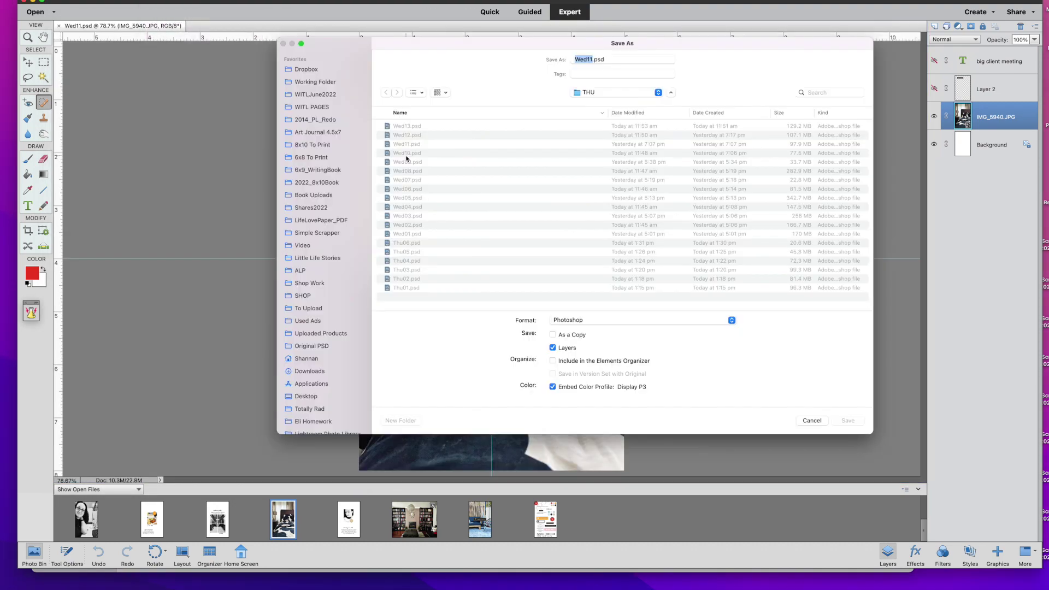
scroll(408, 249, "down", 1)
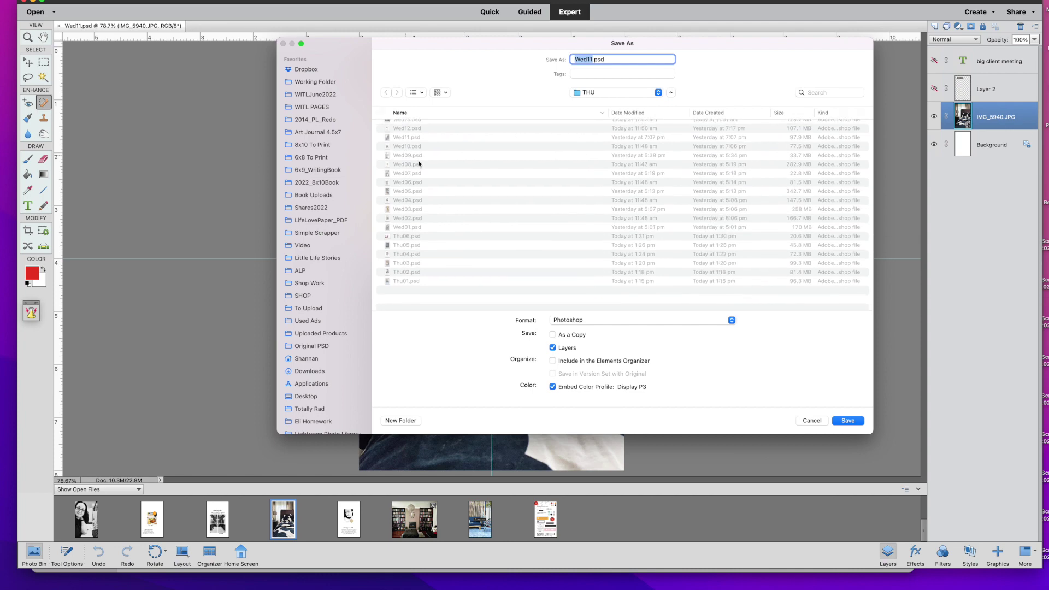
left_click(412, 236)
left_click(595, 61)
key("BackSpace")
type("7")
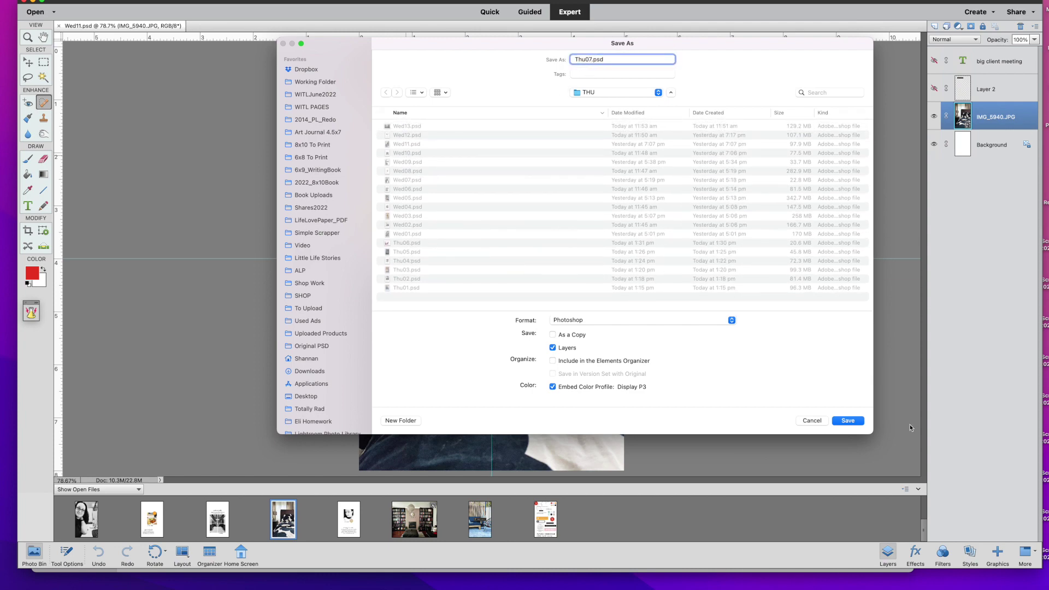
left_click(848, 421)
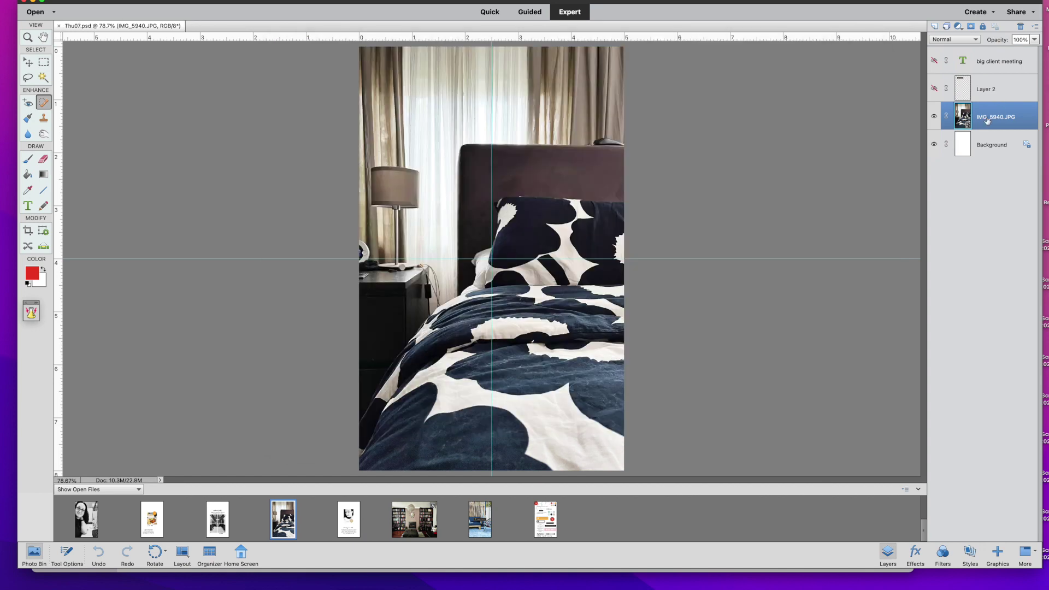
Replace the bedroom photo on the page with the brownie photo IMG_6042.JPG, beneath the hidden caption layers
left_click_drag(987, 121, 1019, 27)
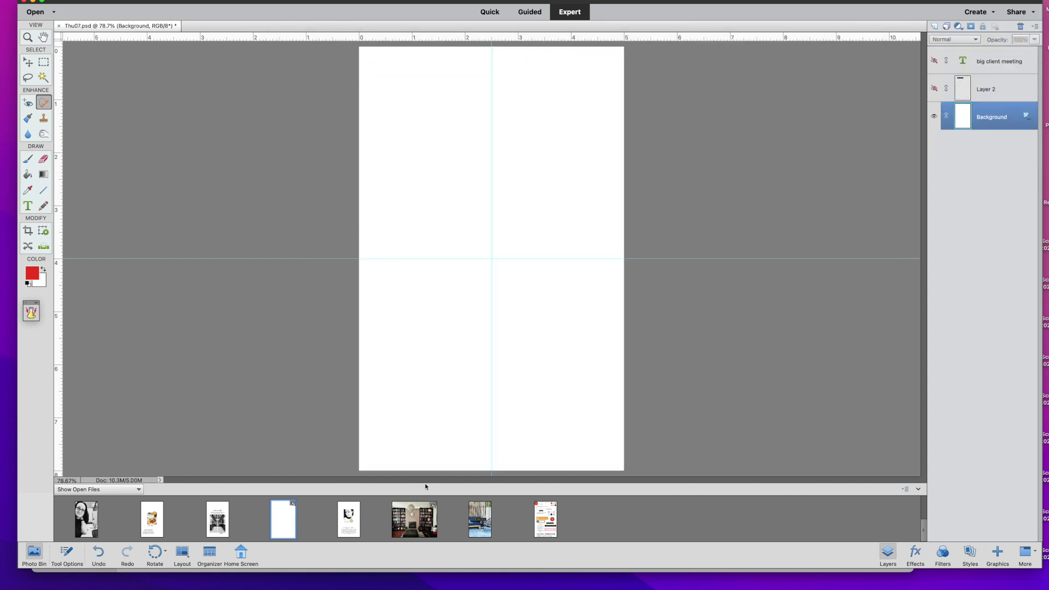
scroll(362, 513, "down", 2)
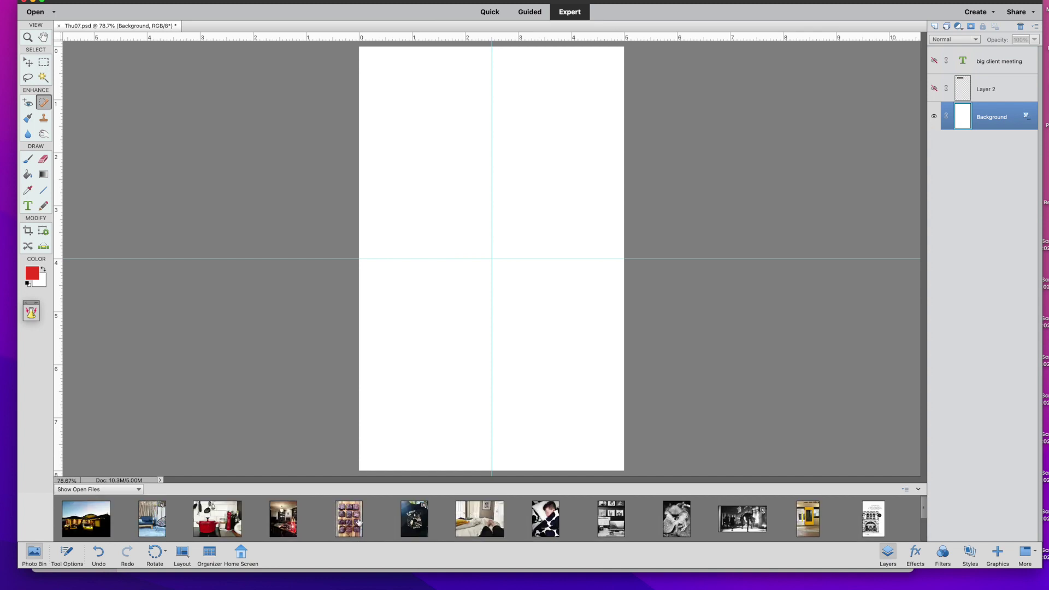
left_click_drag(349, 519, 468, 306)
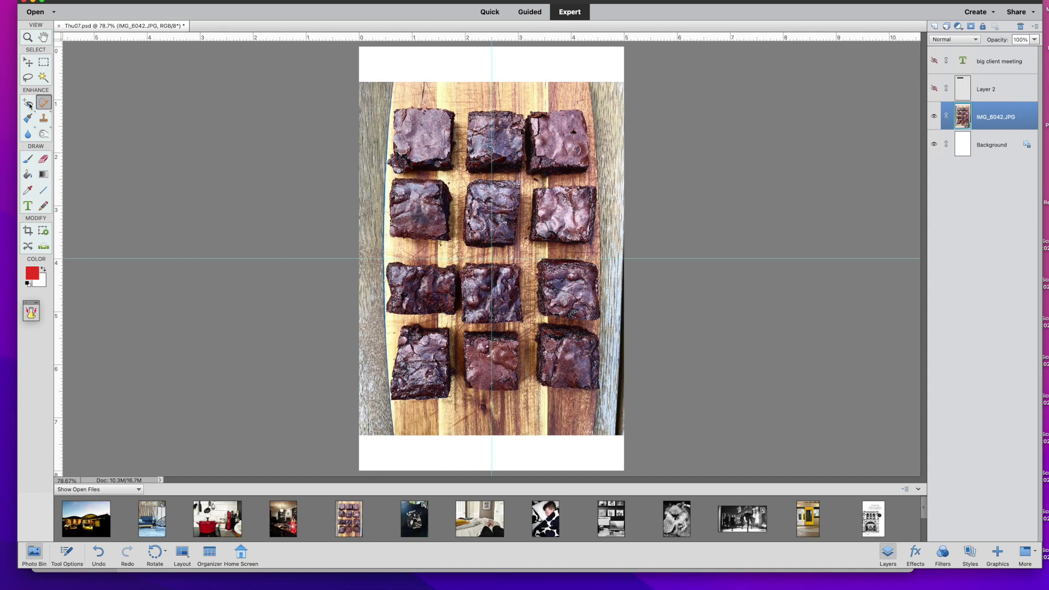
Enlarge the brownie photo to 120.65% so it spans the page height, and centre it across the page
left_click(28, 62)
left_click_drag(533, 173, 533, 138)
left_click_drag(622, 402, 646, 497)
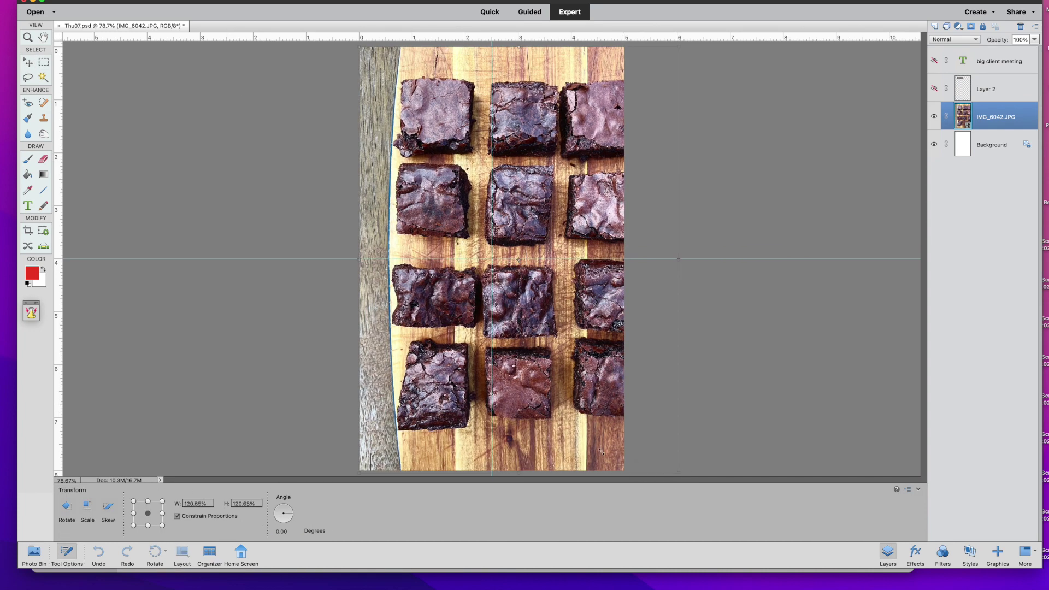
key("Return")
left_click_drag(602, 438, 578, 438)
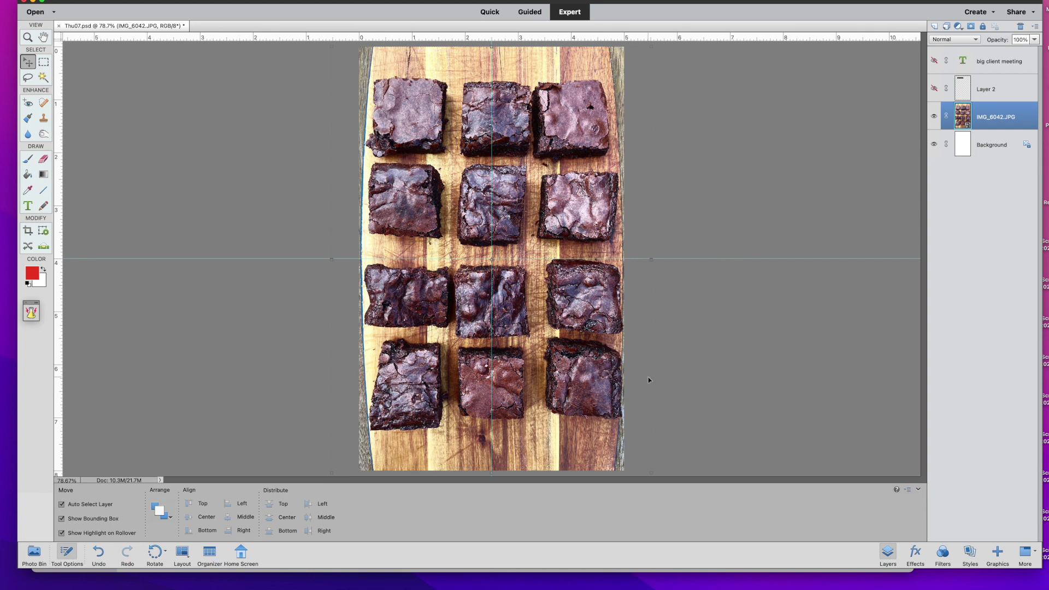
Enlarge the brownie photo well beyond the page edges, reposition it so the brownies fill the page, and save the page
scroll(648, 380, "down", 1)
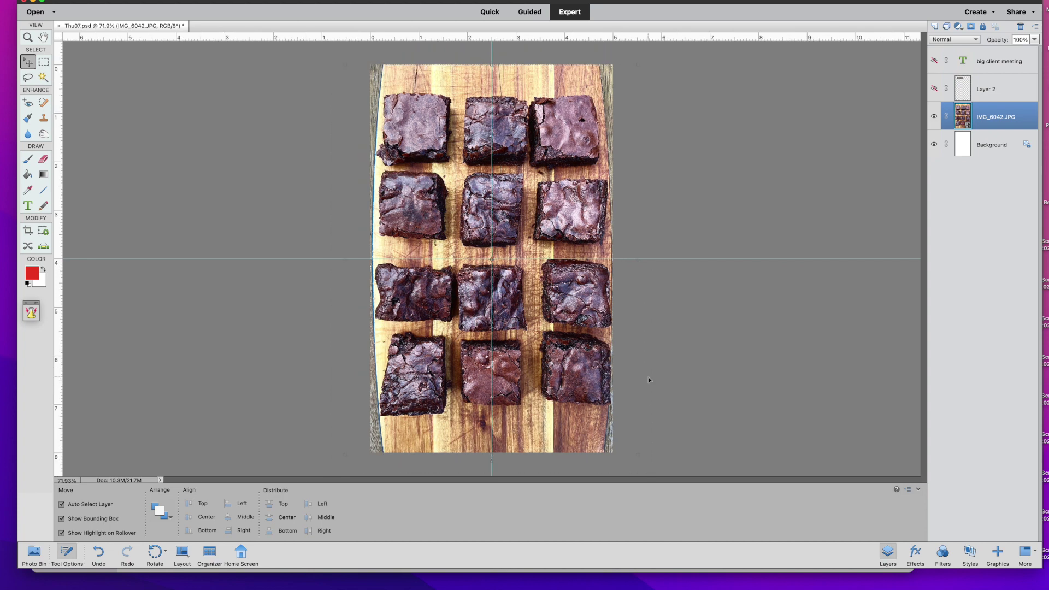
scroll(648, 377, "down", 2)
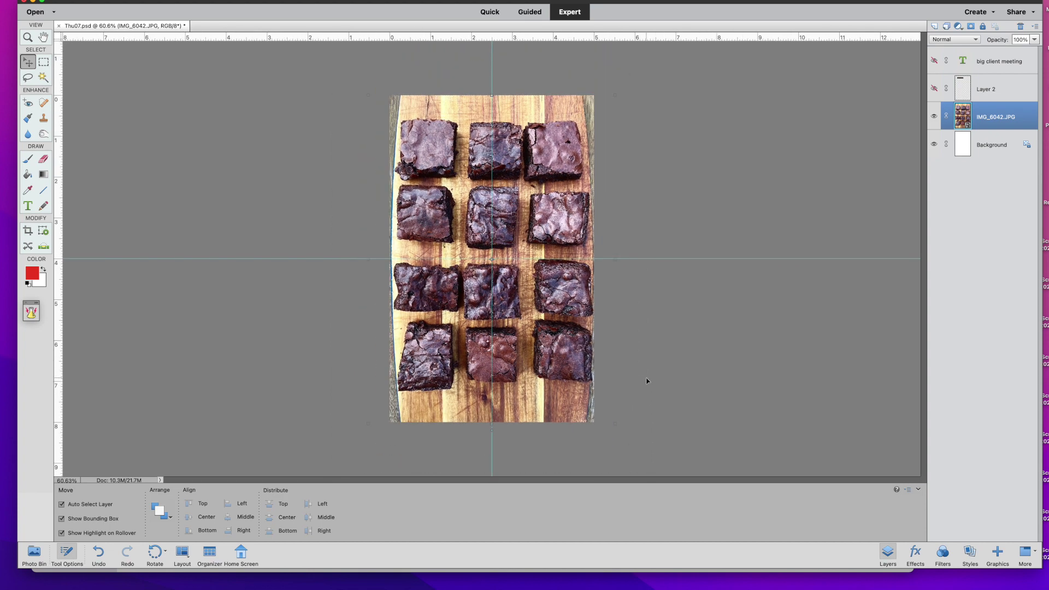
scroll(573, 363, "up", 1)
left_click_drag(615, 99, 678, 11)
key("Return")
mouse_move(519, 208)
left_mouse_down()
mouse_move(516, 233)
mouse_move(511, 225)
left_mouse_up()
left_click(366, 90)
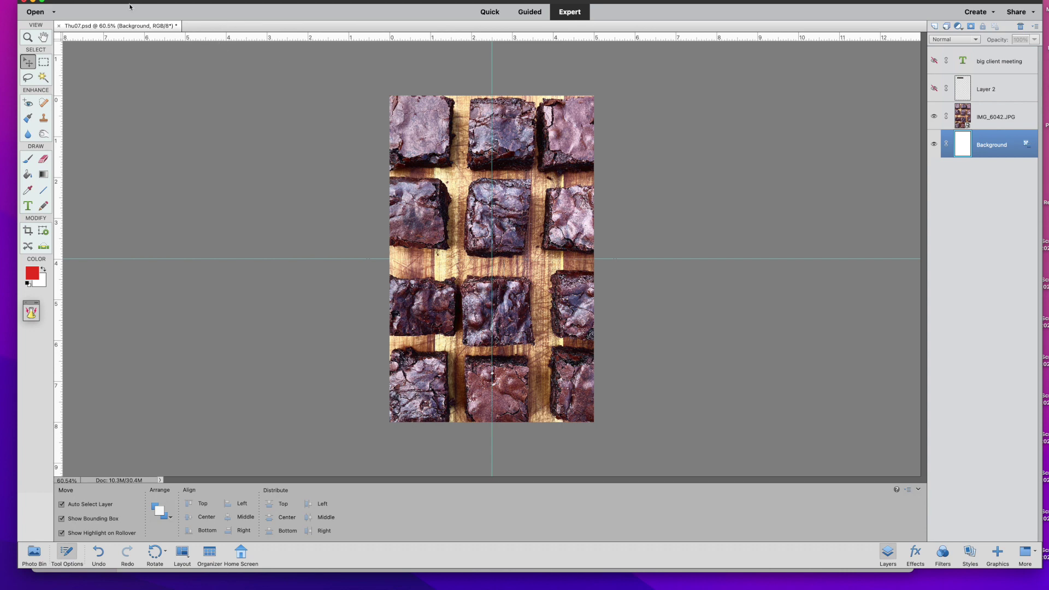
left_click(158, 1)
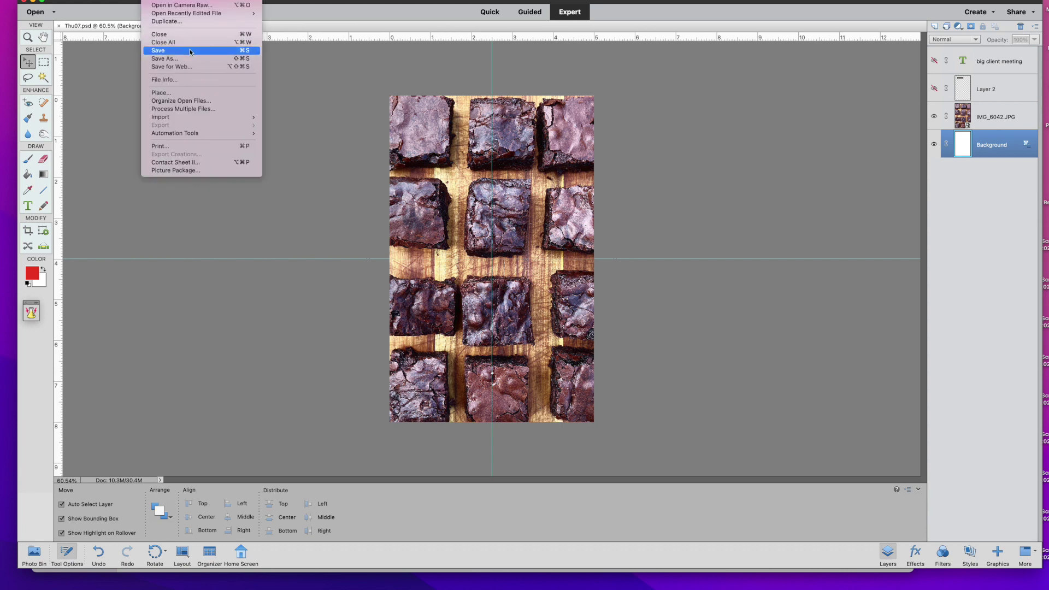
left_click(190, 51)
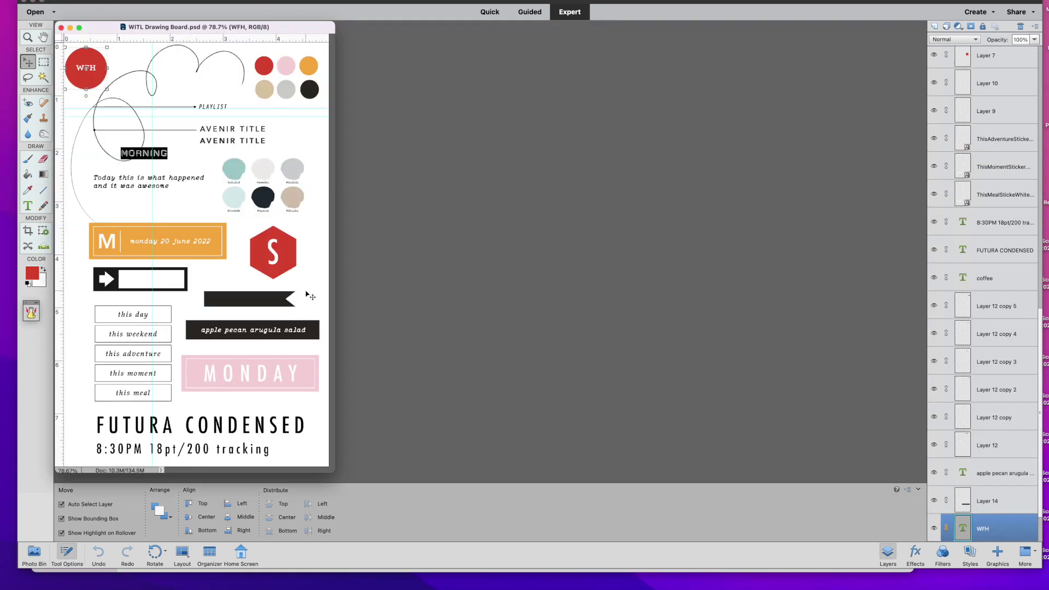
Close the open red pot photo, the small blue-toned photo and the brownie photo
left_click(34, 553)
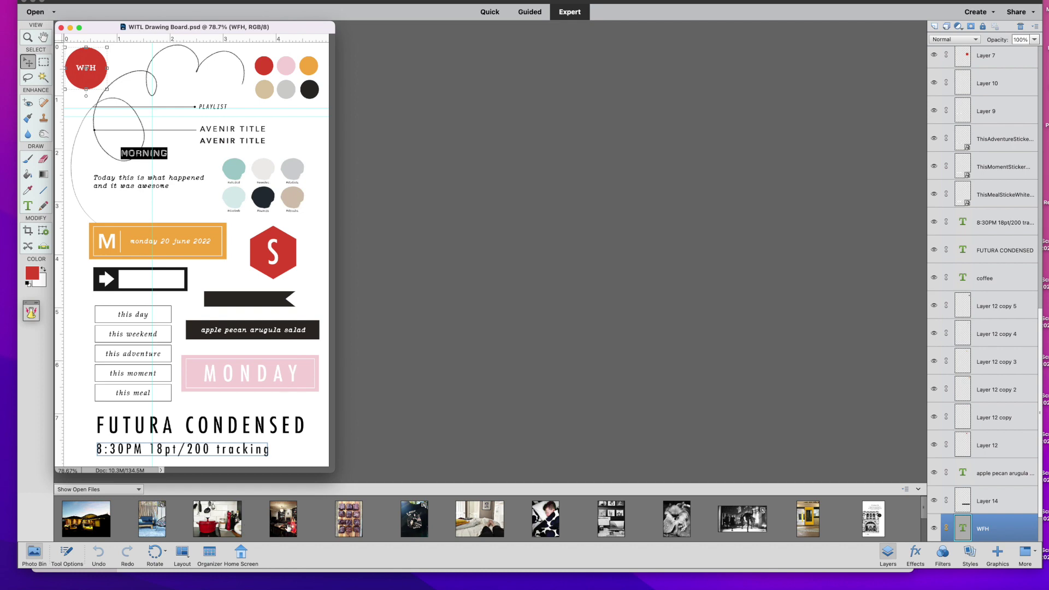
right_click(227, 520)
left_click(242, 487)
right_click(154, 520)
left_click(168, 487)
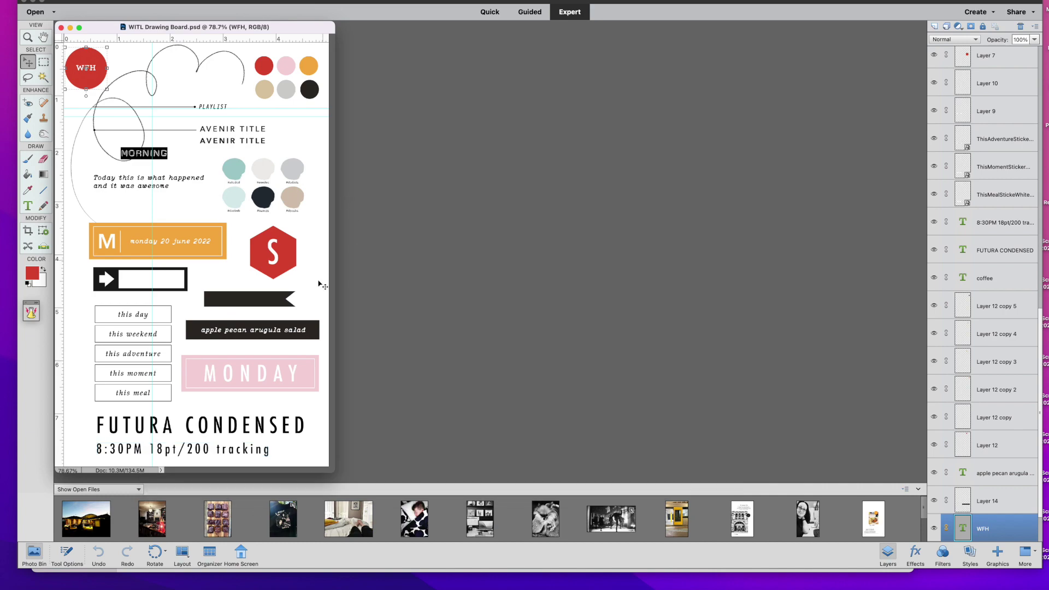
right_click(222, 513)
left_click(249, 489)
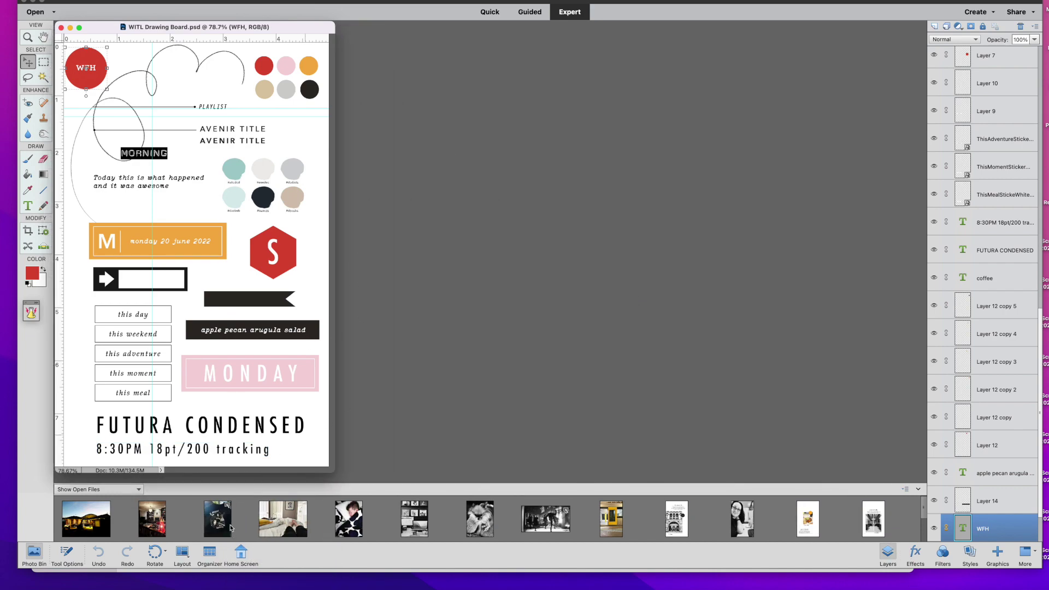
Close the T-shirt photo IMG_5178.JPG without saving, plus the patterned portrait photo and the black-and-white desk photo
right_click(230, 527)
left_click(262, 486)
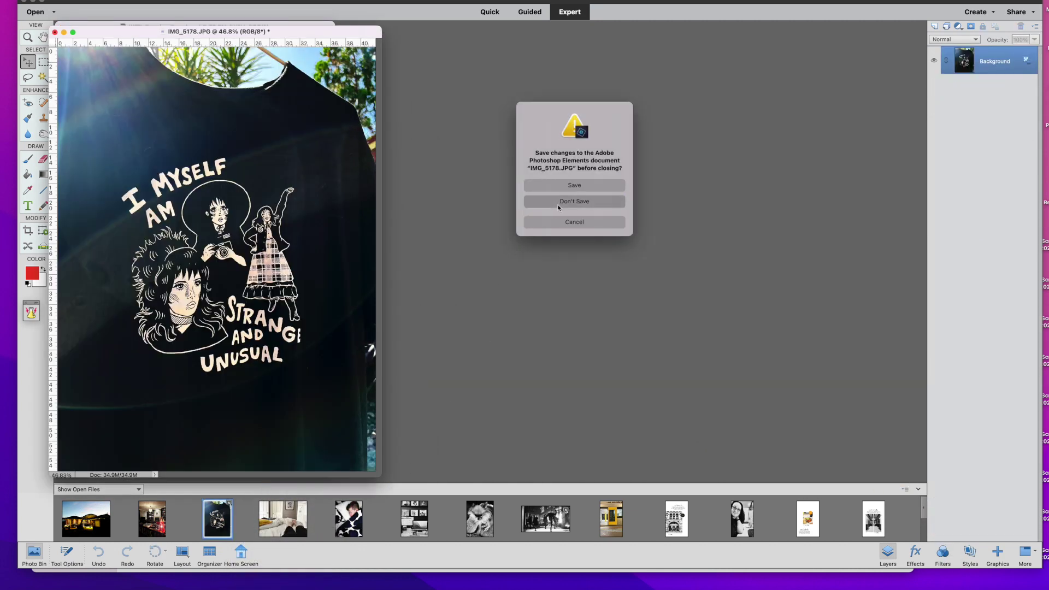
left_click(574, 201)
right_click(285, 510)
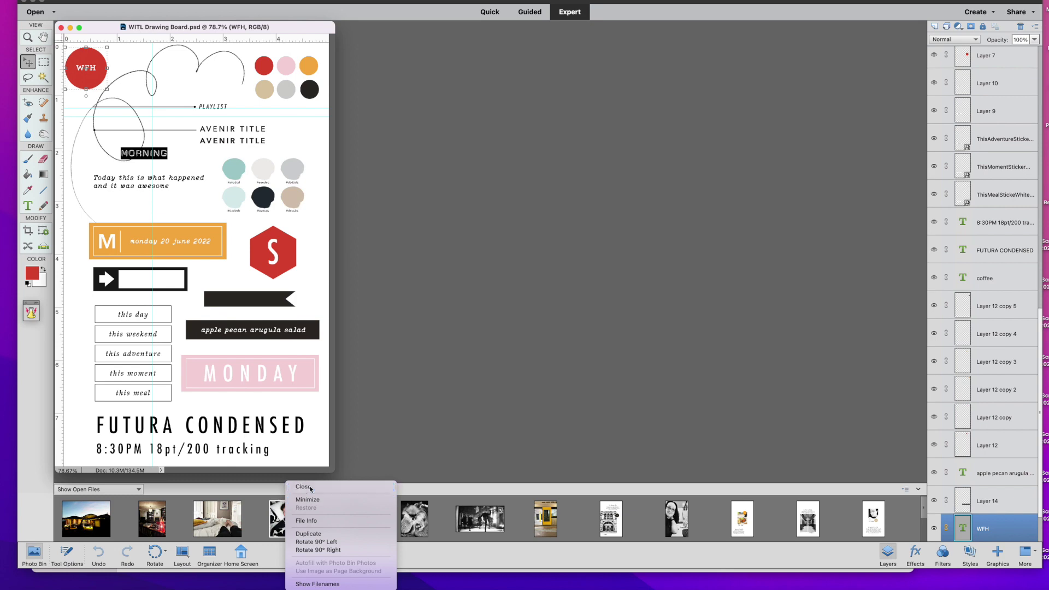
left_click(310, 487)
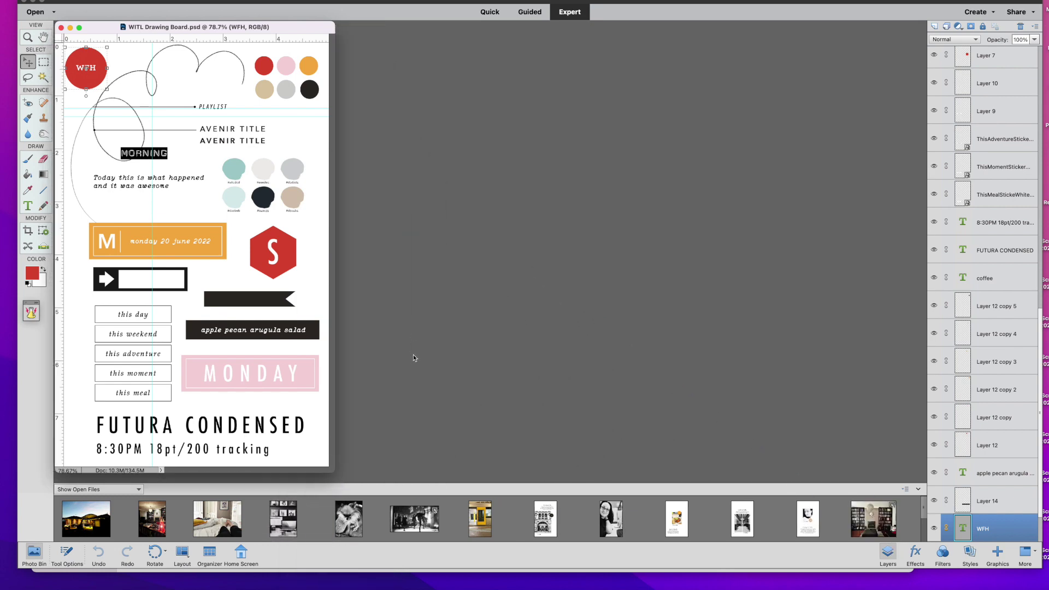
right_click(292, 517)
left_click(316, 487)
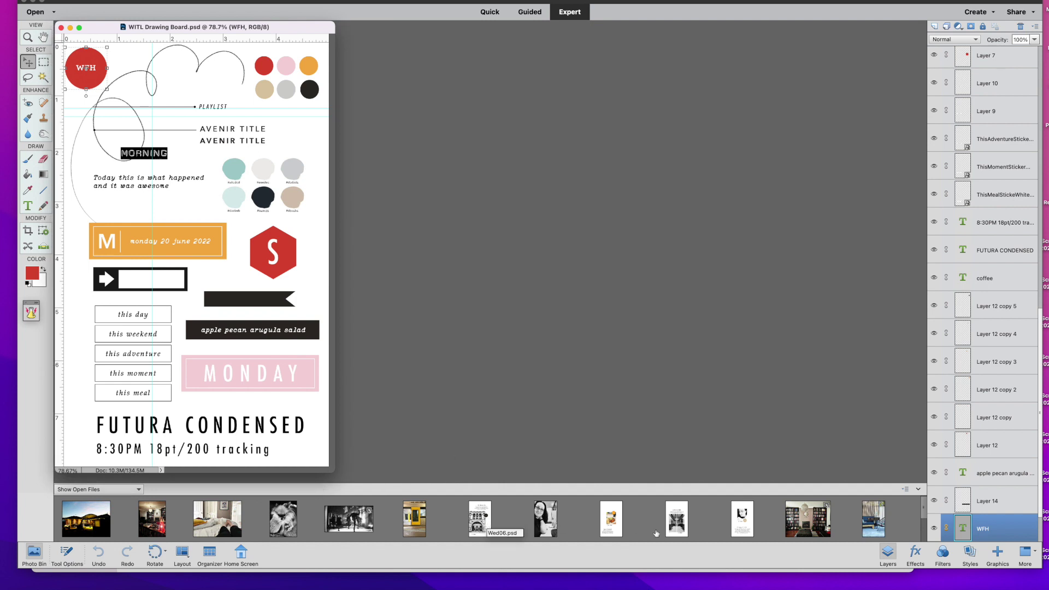
Close the white page with the dark figure, the blue-toned page and the bookshelf page Wed13.psd, discarding Wed13's changes
right_click(741, 522)
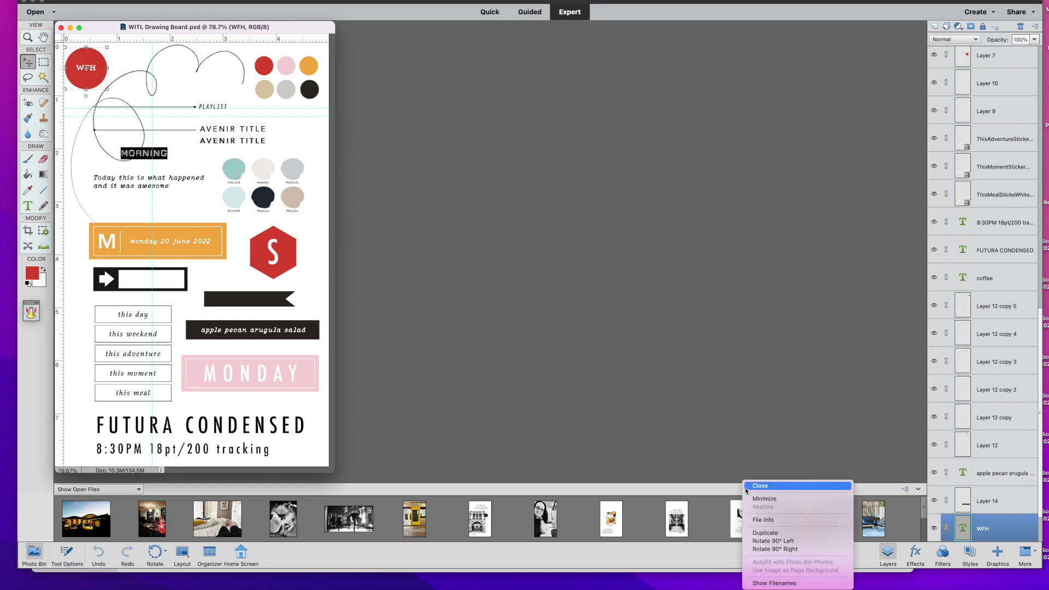
left_click(747, 486)
right_click(811, 519)
left_click(825, 486)
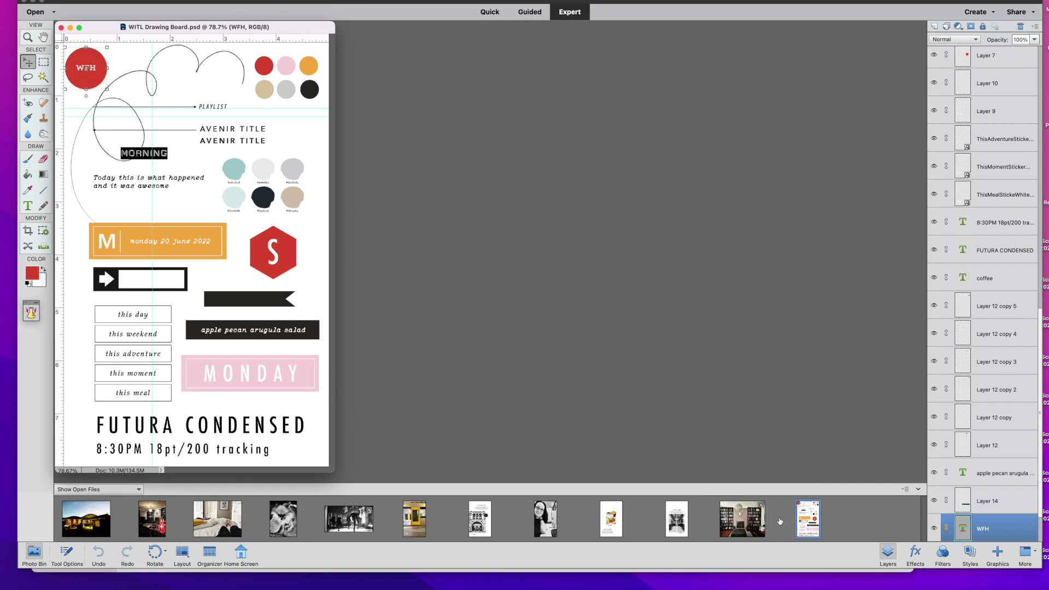
right_click(744, 524)
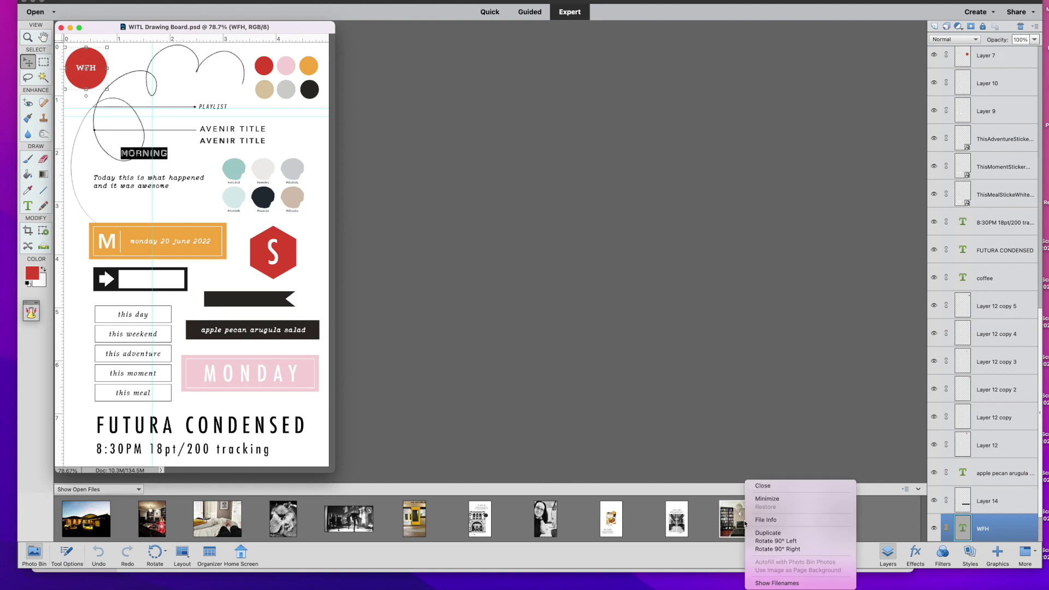
left_click(762, 485)
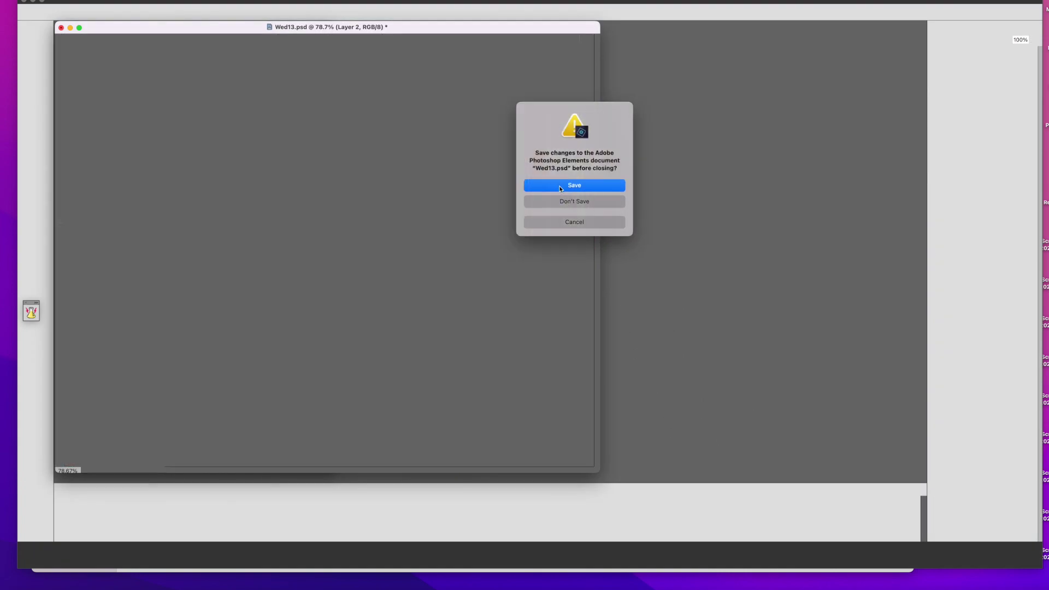
left_click(562, 201)
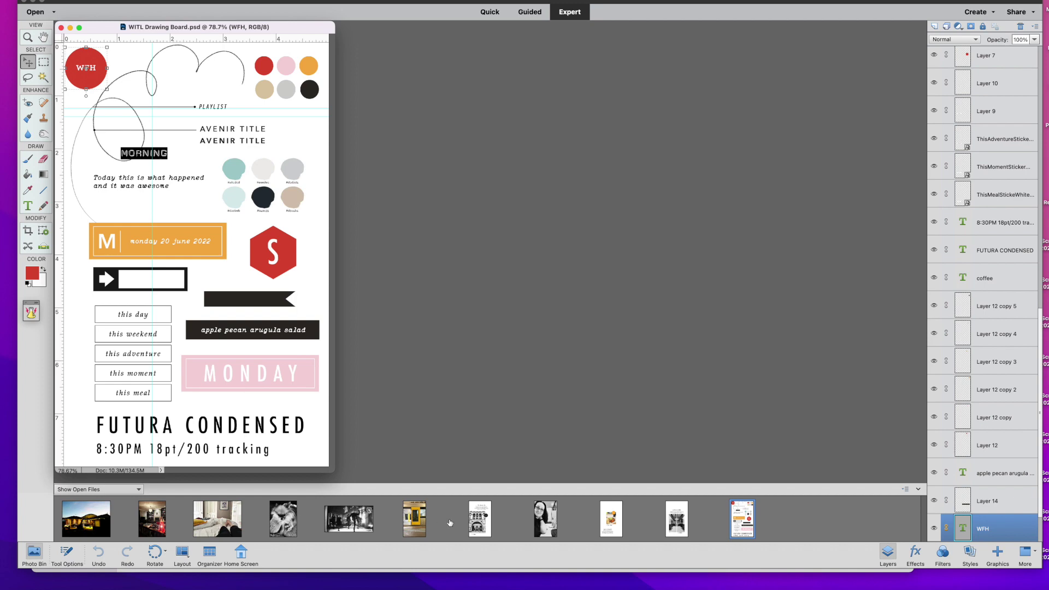
Bring up the Wed06 page docked as a tab and save it as Thu08.psd in the THU folder
left_click_drag(481, 522, 525, 255)
left_click_drag(276, 28, 137, 25)
left_click(156, 1)
left_click(531, 149)
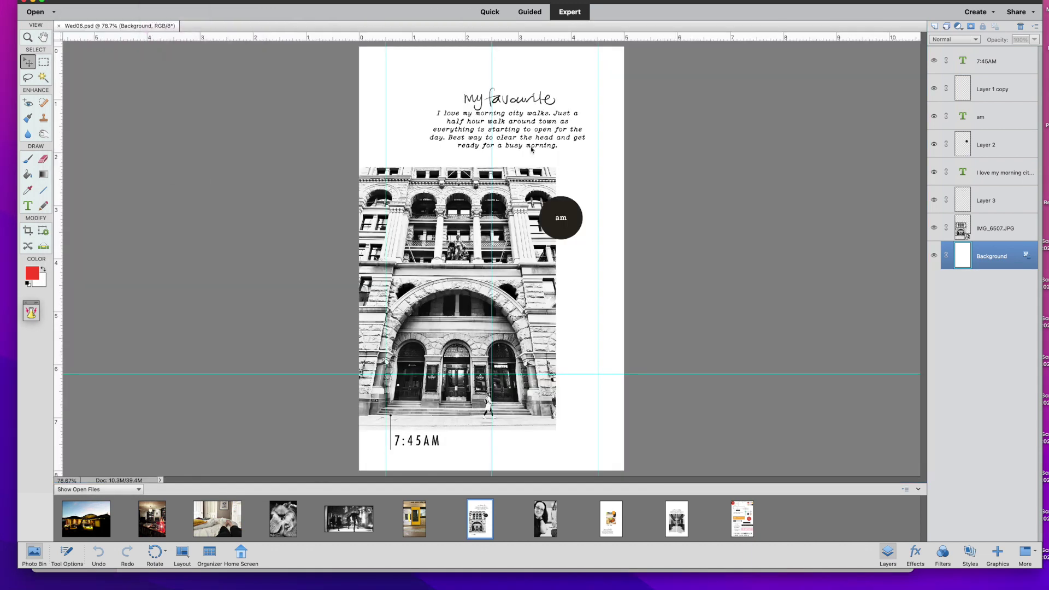
key("super+shift+s")
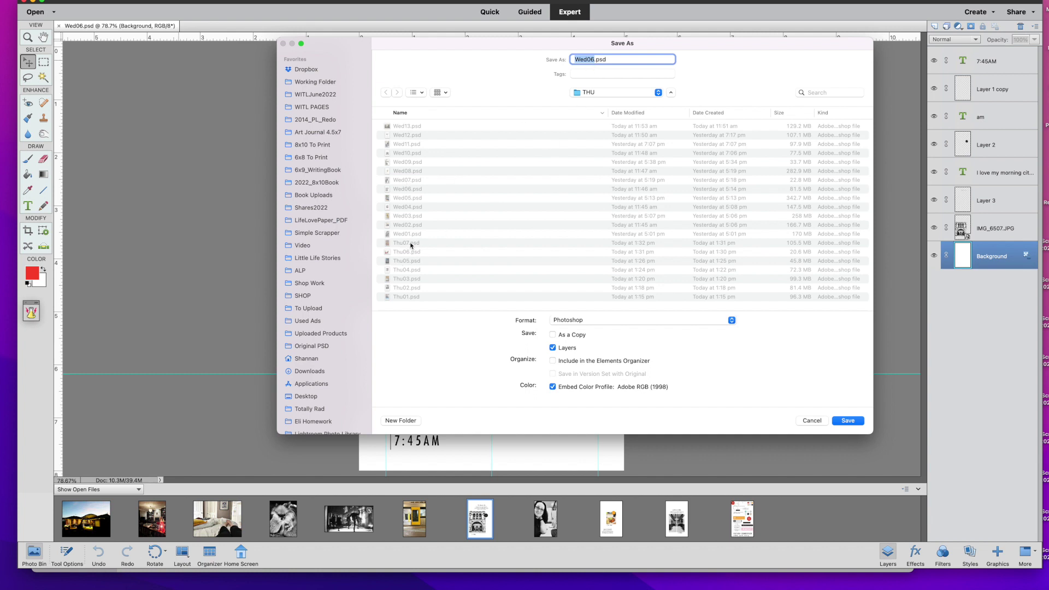
type("Thu08")
key("Return")
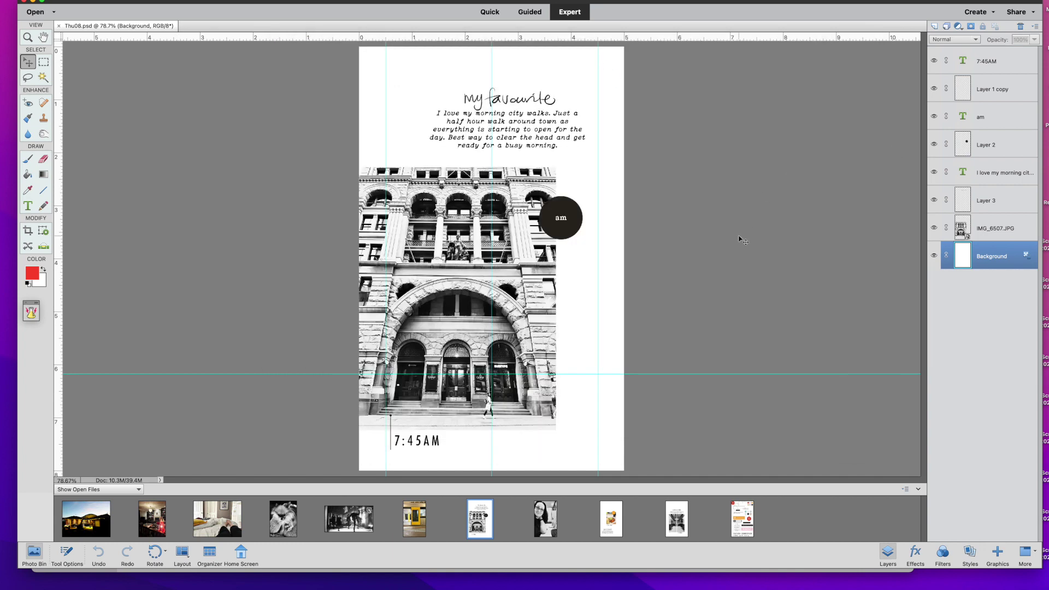
Place the dog photo IMG_6648.JPG directly above the building photo layer and resize and position it to cover the building photo
left_click(511, 340)
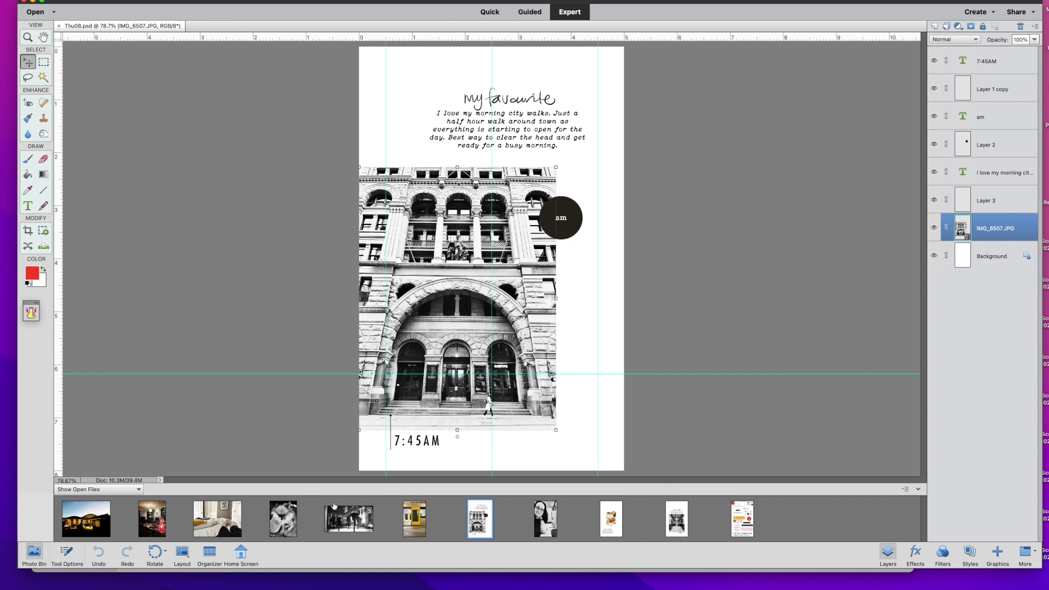
left_click_drag(289, 520, 450, 319)
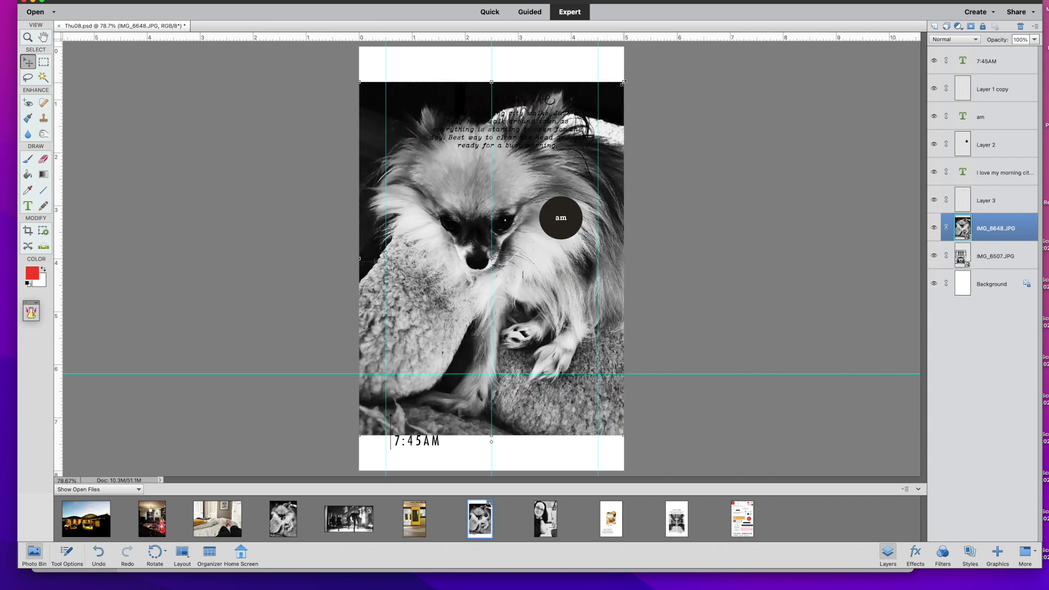
left_click(508, 441)
left_click_drag(495, 247, 496, 231)
left_click_drag(491, 224, 492, 225)
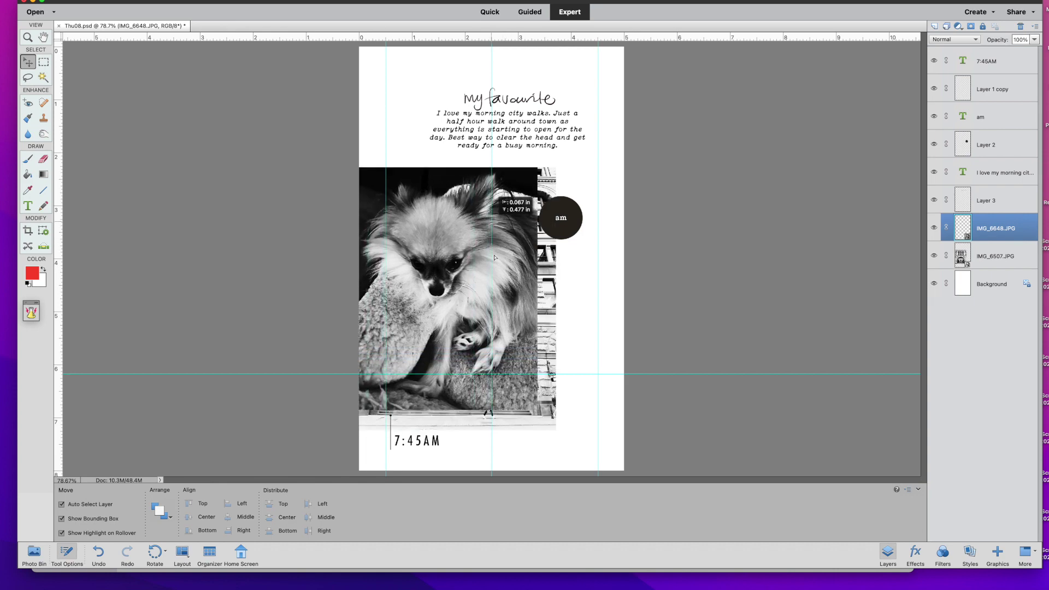
left_click_drag(537, 417, 561, 440)
key("Return")
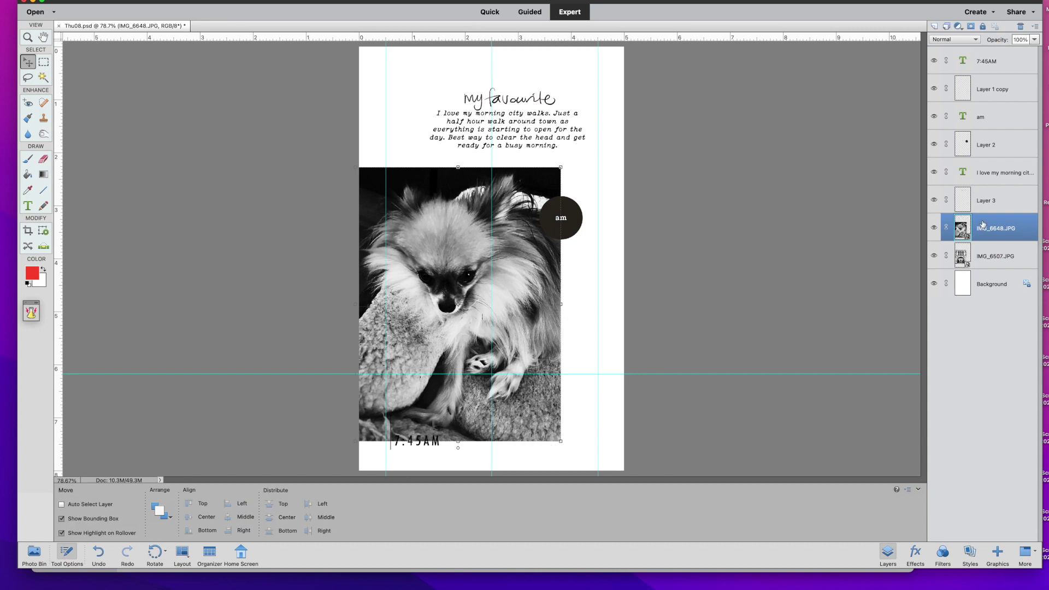
Clip the dog photo to the building photo layer and nudge it slightly left within the frame
key("super+g")
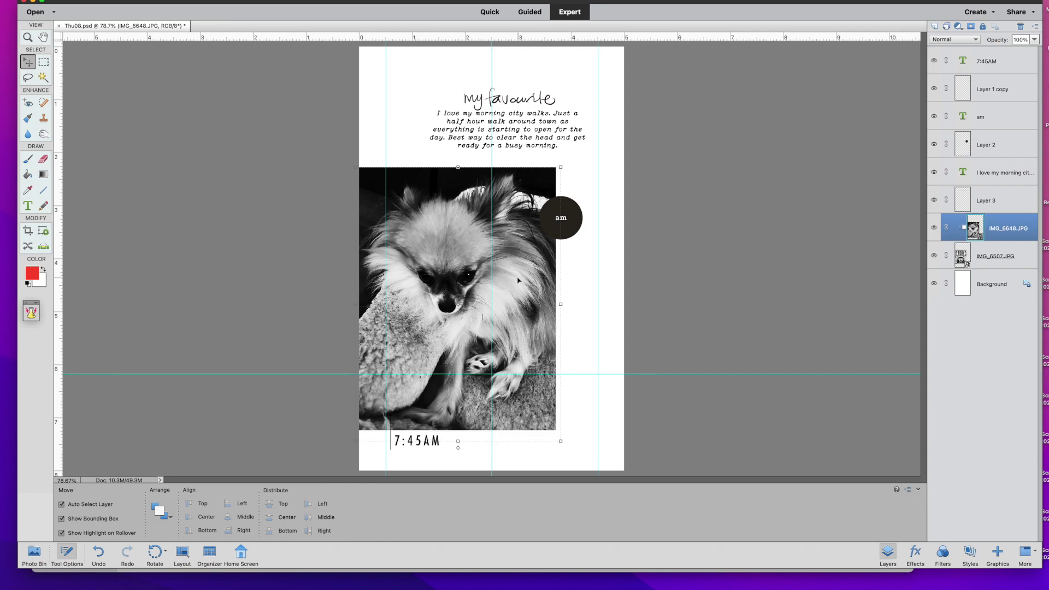
left_click_drag(522, 280, 519, 280)
left_click(586, 270)
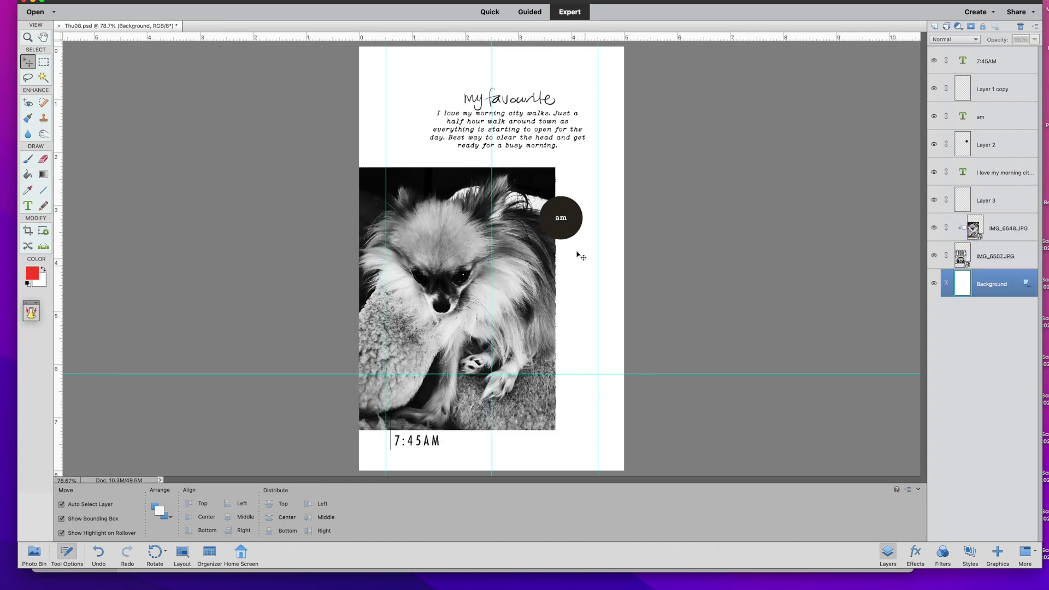
Bring up the WITL Drawing Board.psd and sample its pink swatch circle as the foreground colour
left_click(34, 553)
mouse_move(742, 518)
left_mouse_down()
mouse_move(344, 125)
mouse_move(295, 140)
left_mouse_up()
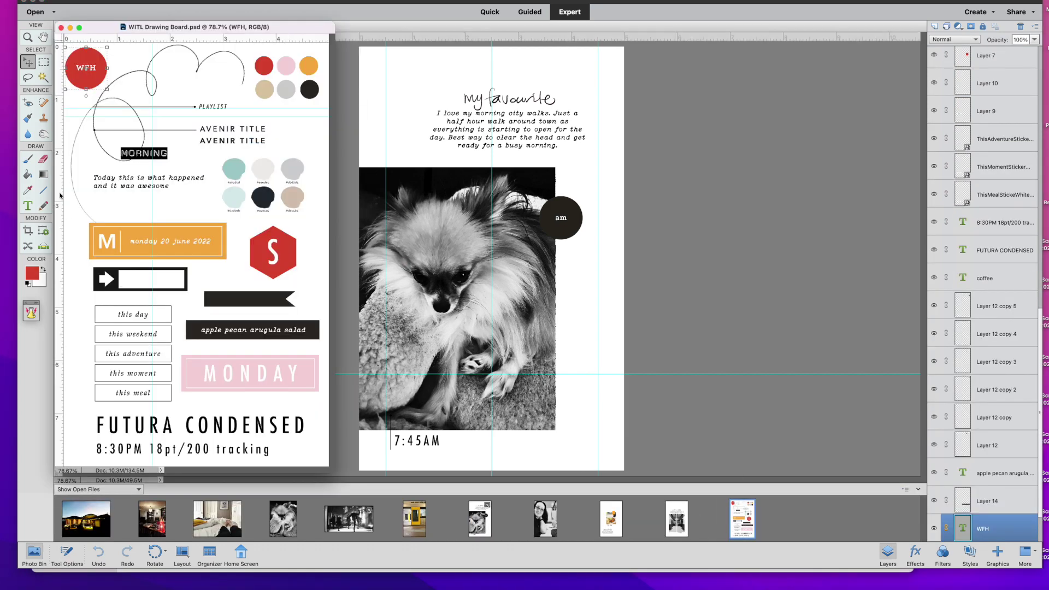
left_click(28, 191)
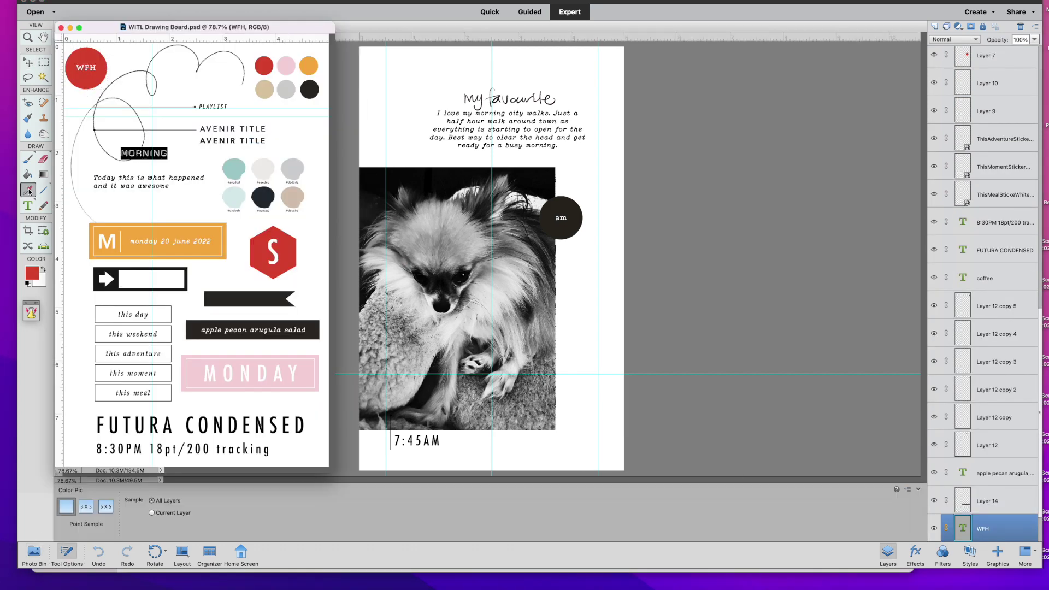
left_click(292, 61)
left_click(28, 63)
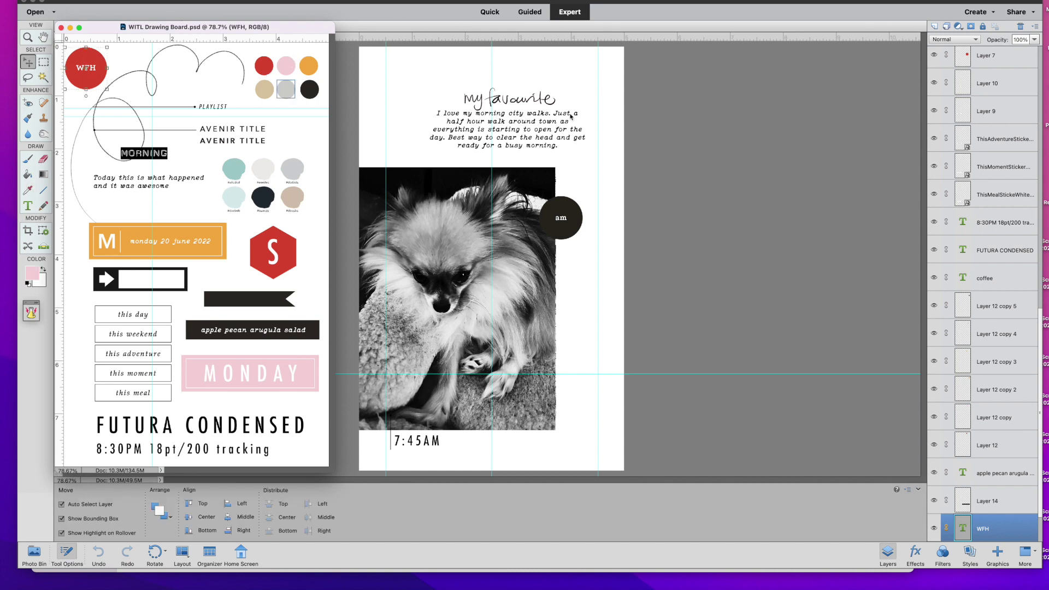
Fill the black "am" badge circle on the Thu08 page with the foreground colour, preserving transparency
left_click(567, 214)
left_click(563, 216)
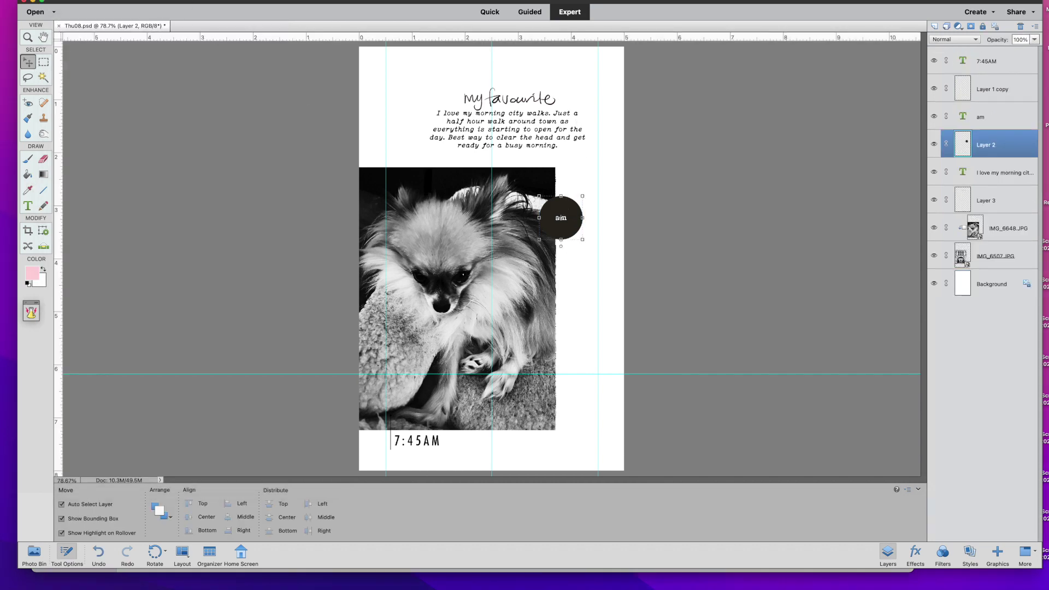
key("Return")
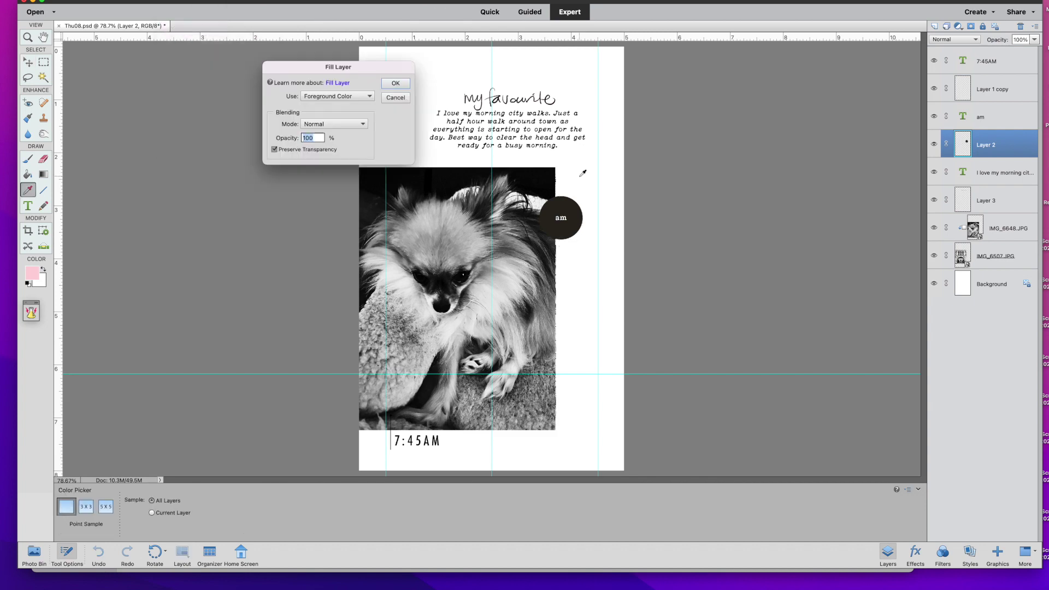
left_click(329, 96)
left_click(329, 97)
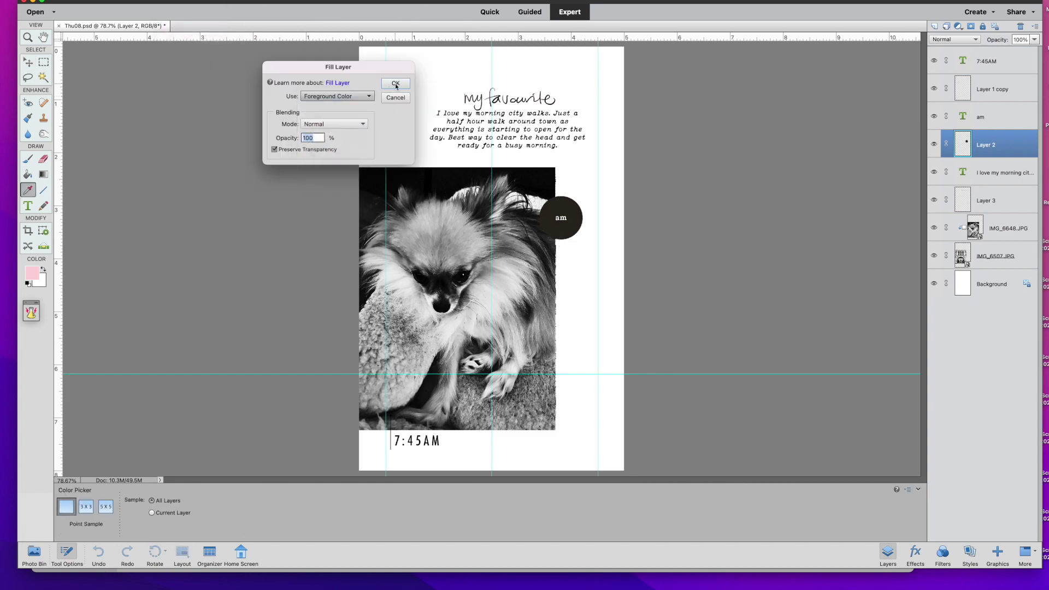
left_click(396, 83)
Change the badge text to "luna"
key("v")
double_click(561, 217)
type("lunch")
key("BackSpace")
left_click(540, 230)
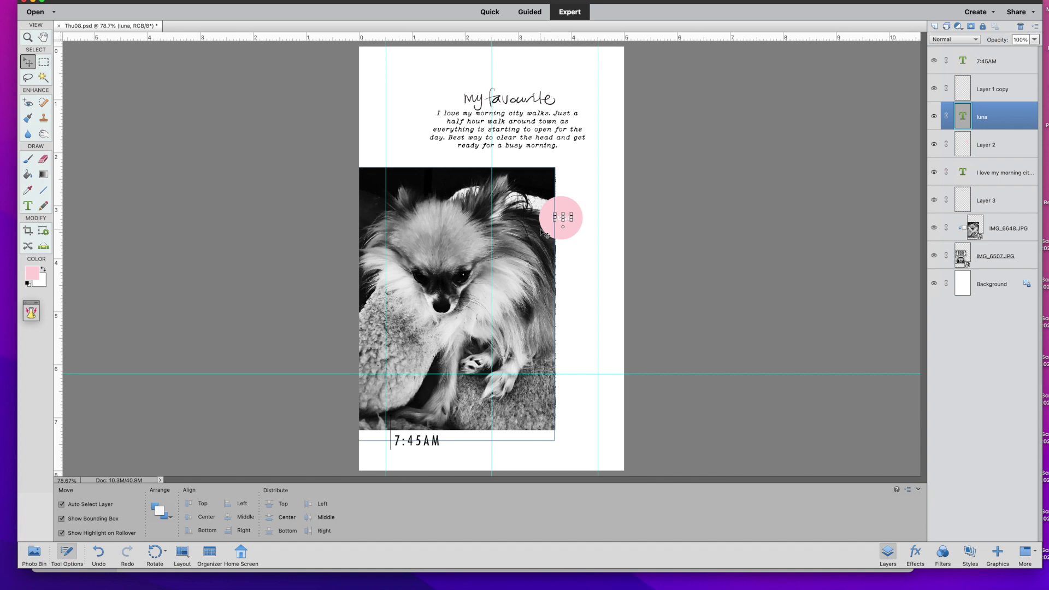
left_click(572, 263)
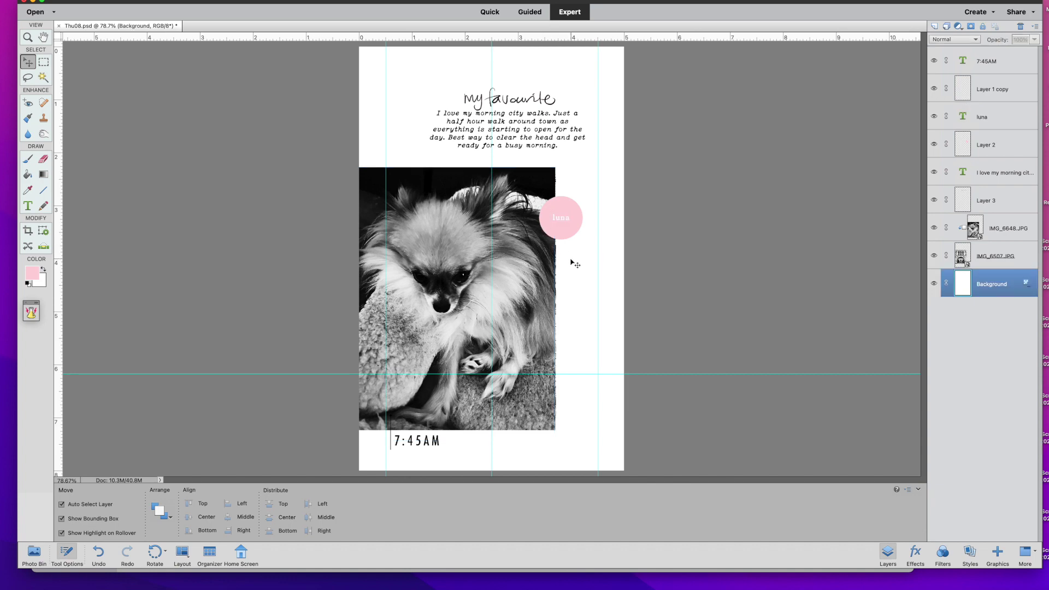
Change the time below the dog photo to 2:00PM
left_click(415, 446)
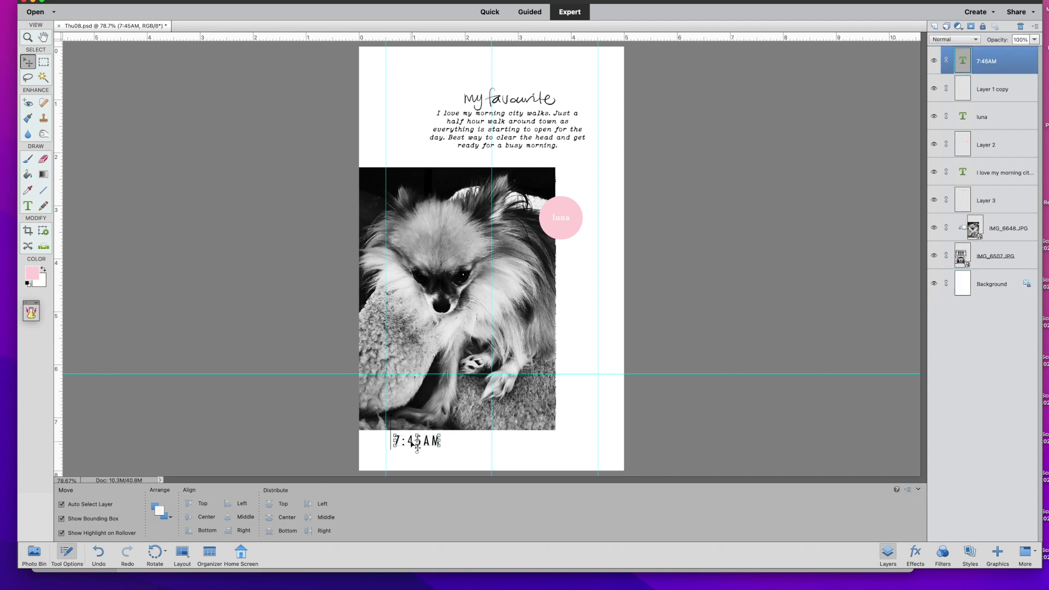
double_click(412, 444)
left_click(416, 440)
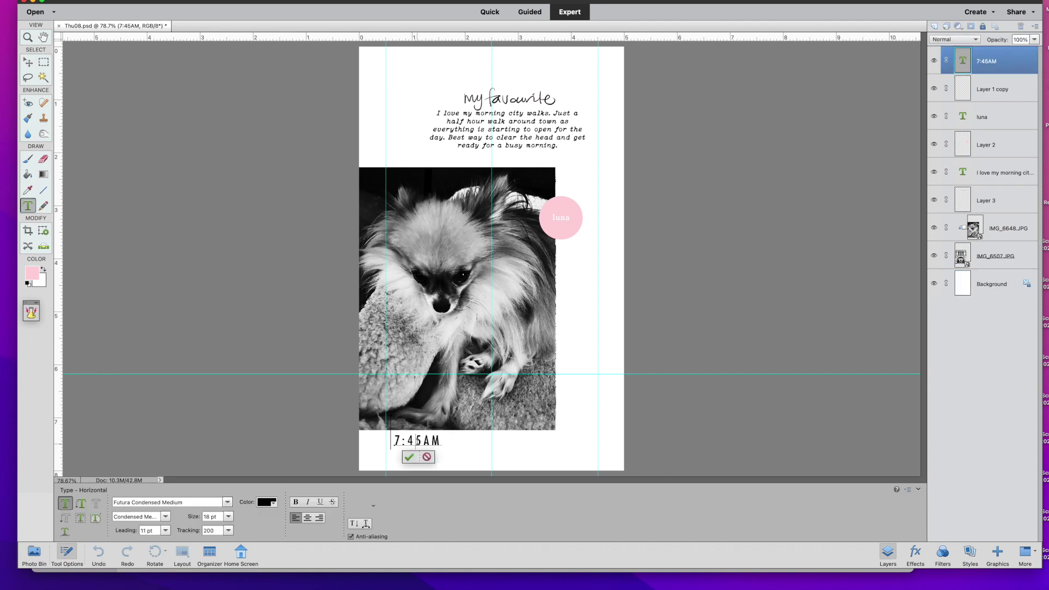
left_click_drag(424, 440, 394, 442)
type("2:00")
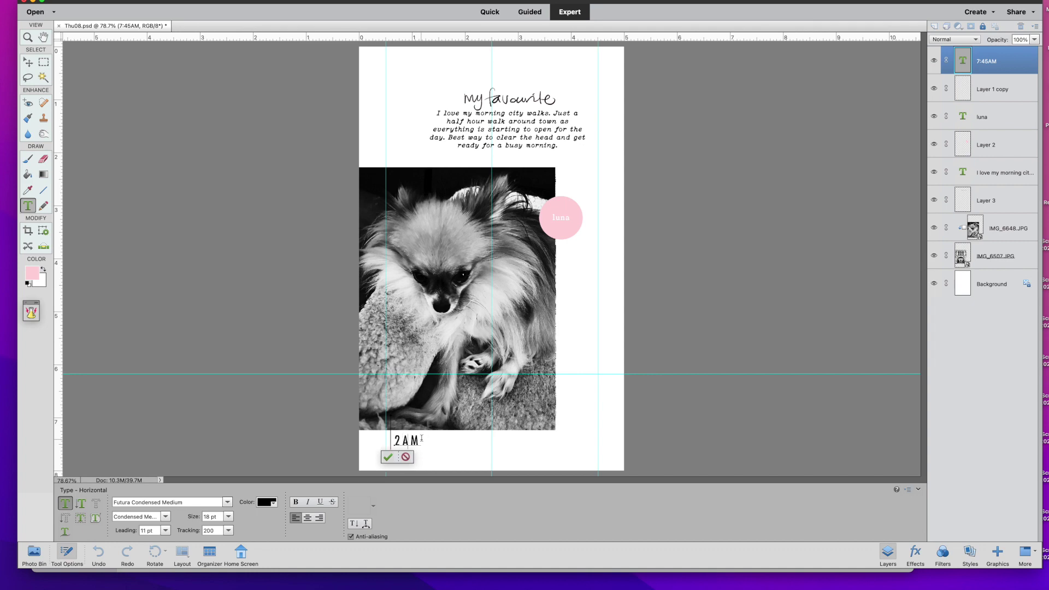
key("shift+Right")
type("P")
left_click(409, 456)
key("v")
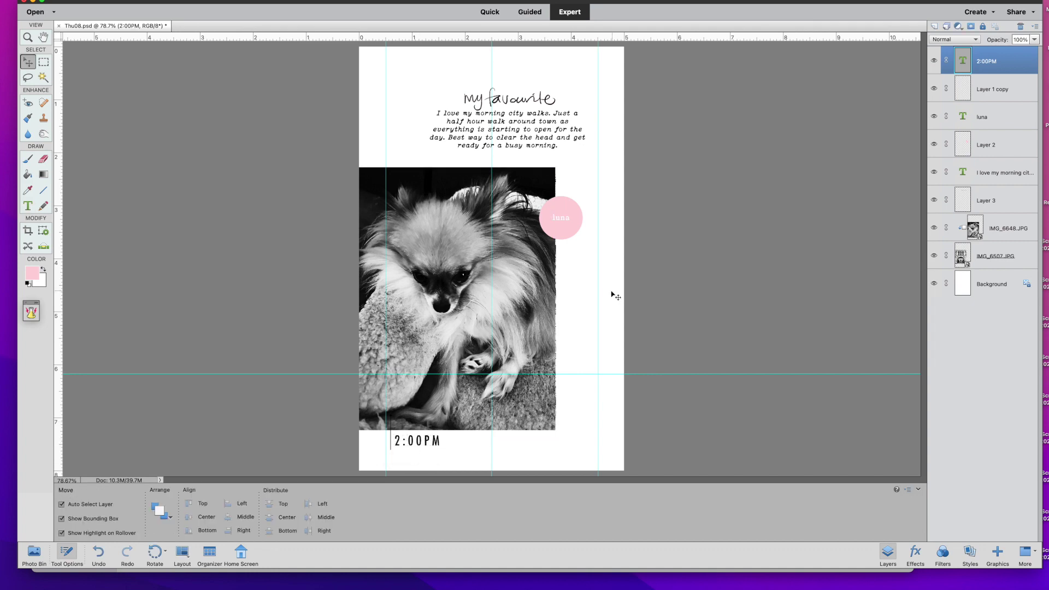
Delete the handwritten "my favourite" title above the caption
left_click(611, 295)
left_click(509, 99)
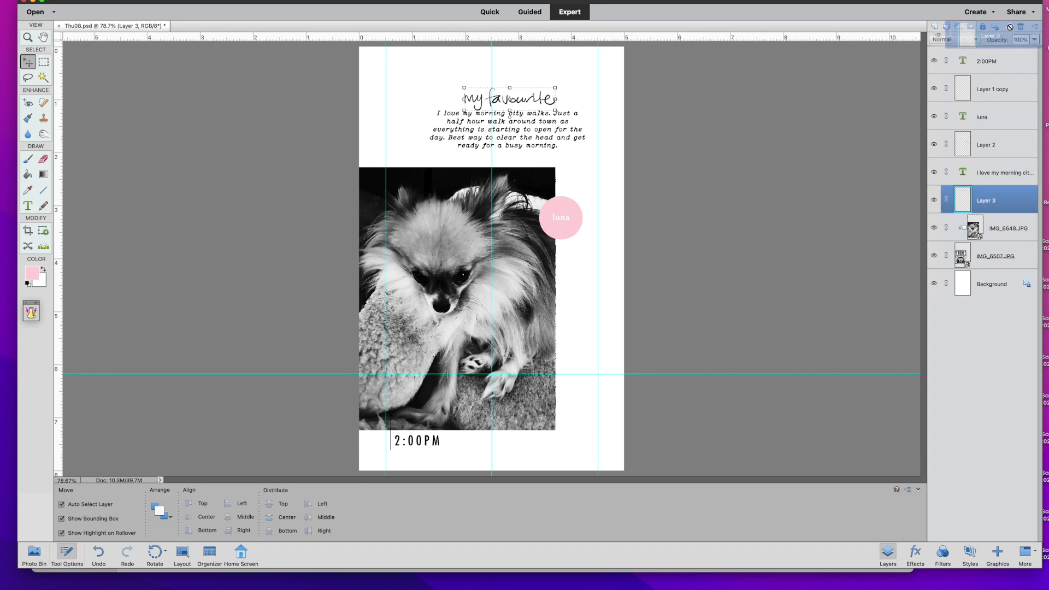
left_click(1020, 26)
left_click(579, 163)
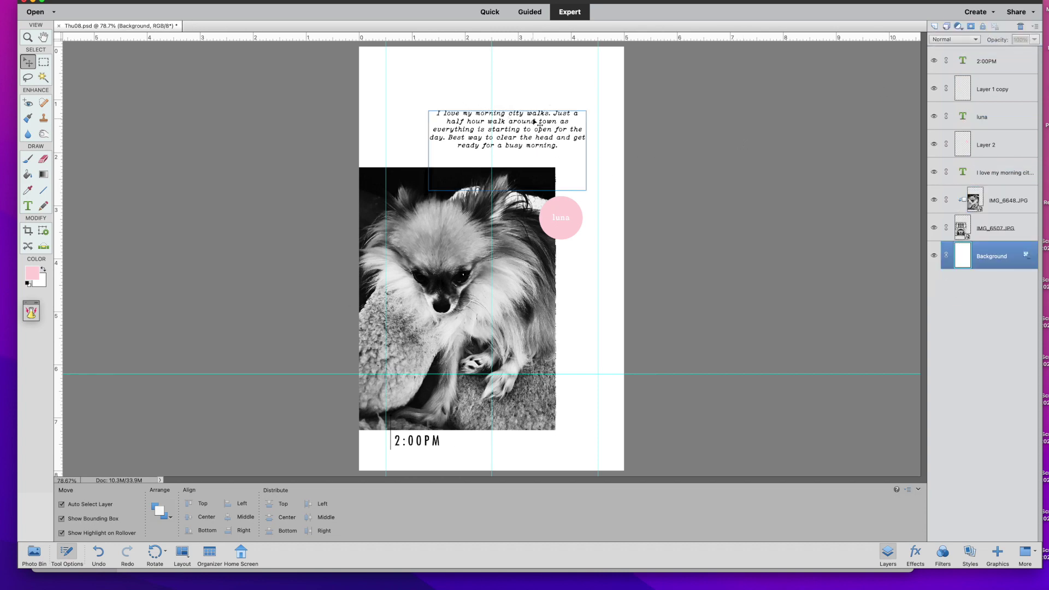
Shift the clipped dog photo about 0.1 in to the right within its frame, checking the frame layer's visibility
left_click(525, 219)
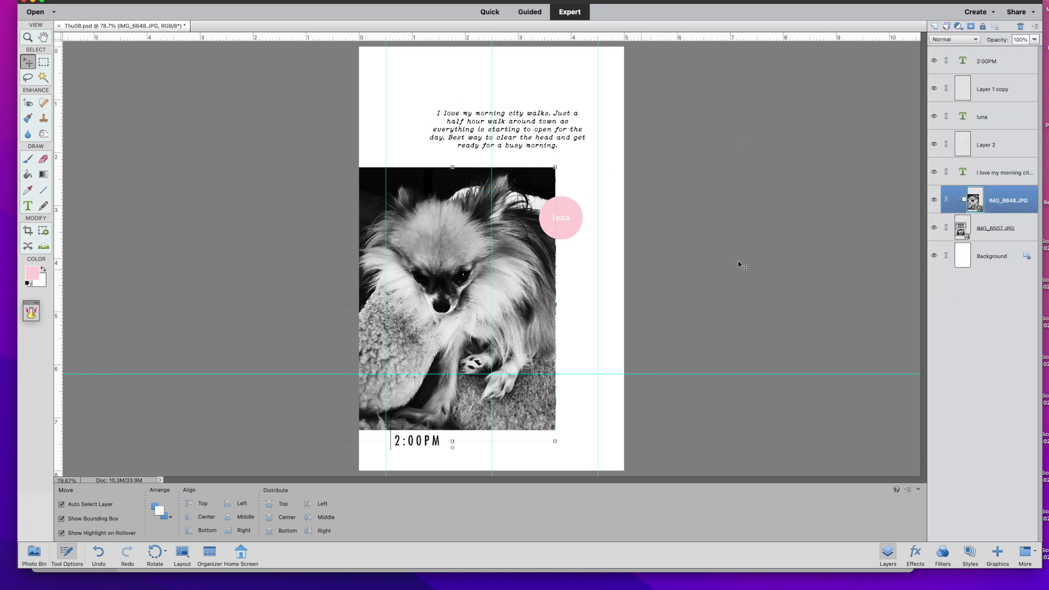
left_click(933, 227)
left_click(933, 227)
left_click_drag(500, 303, 505, 304)
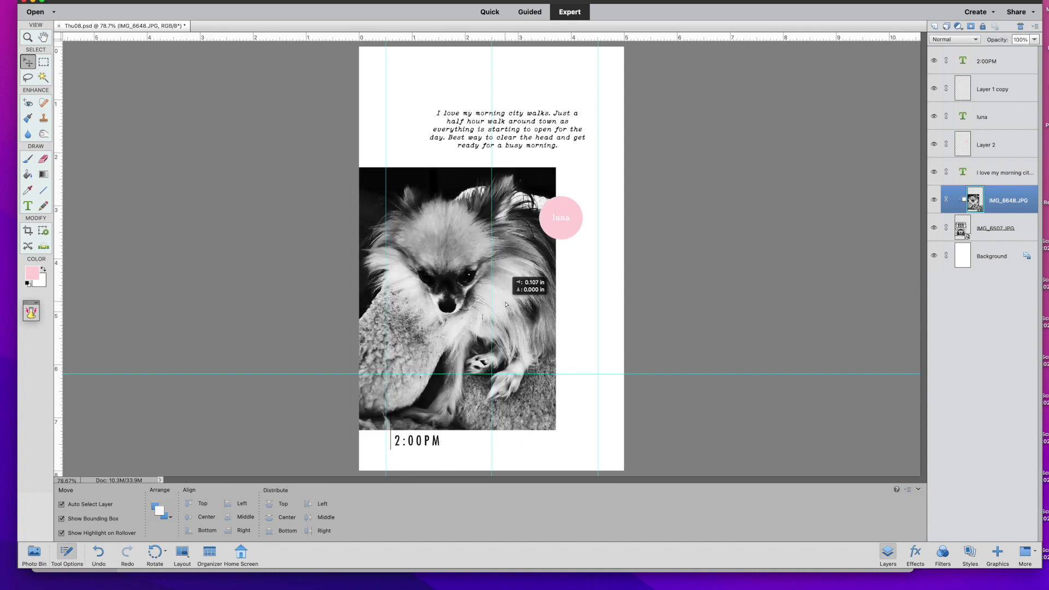
left_click(593, 306)
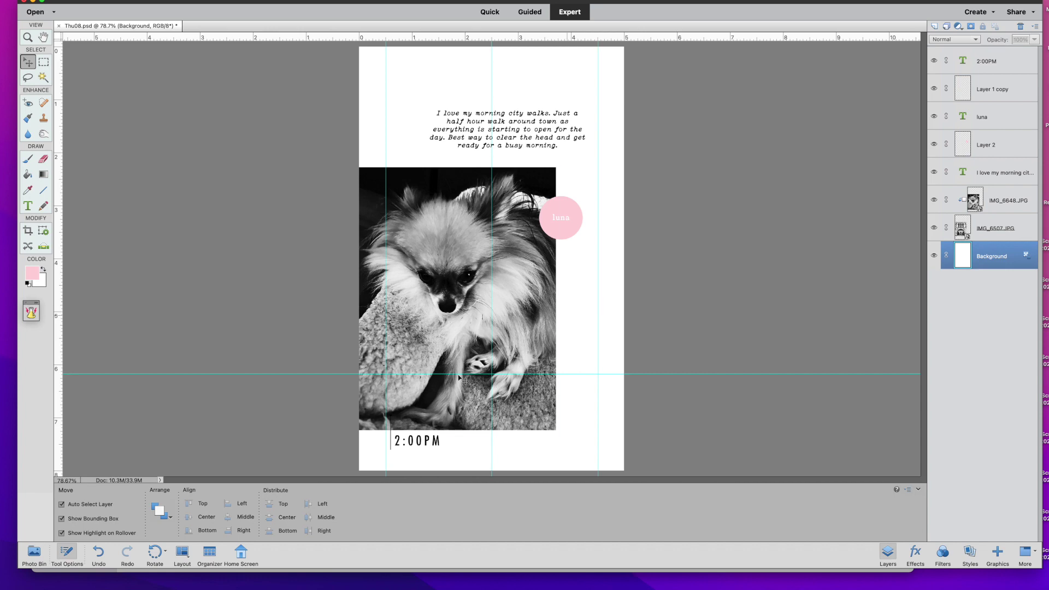
Move the 2:00PM time and its vertical line under the right end of the photo, with the line right of the time
key("super")
left_click_drag(394, 447, 543, 449)
left_click_drag(441, 443, 535, 438)
key("Left")
key("Left")
key("Left")
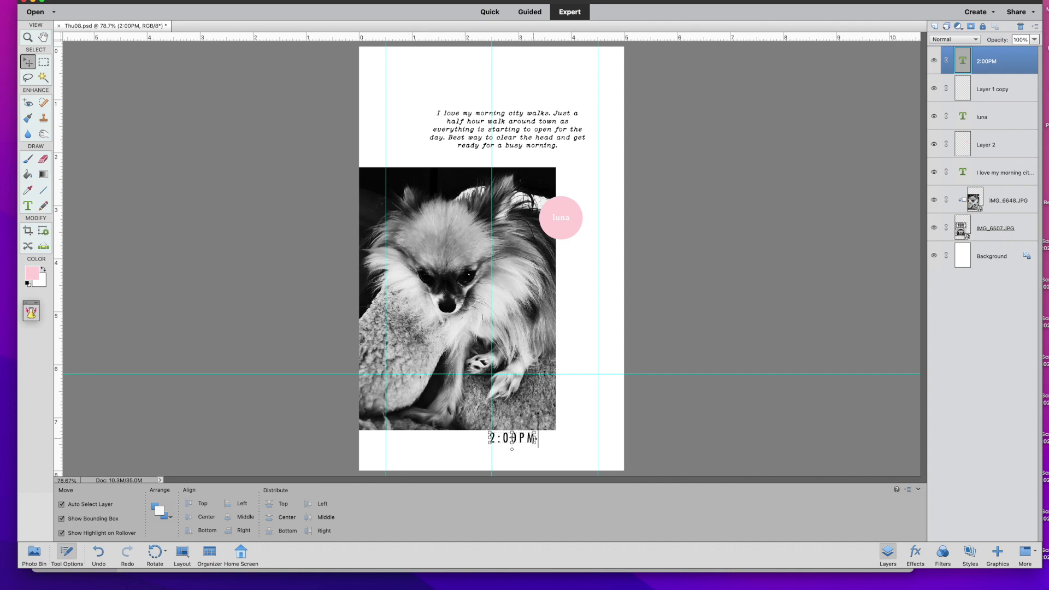
left_click(580, 178)
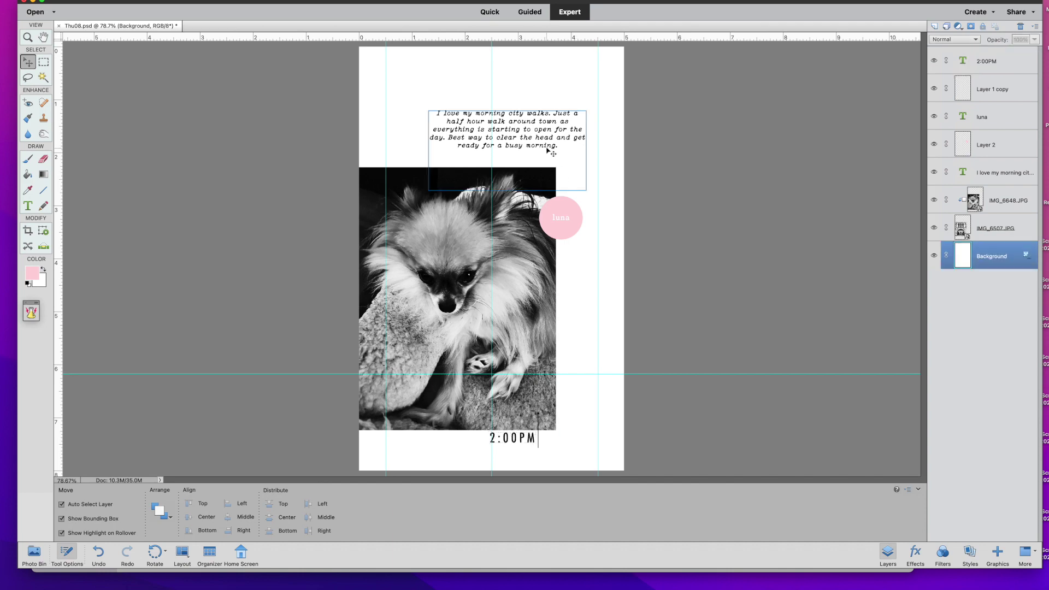
left_click(548, 149)
left_click(597, 169)
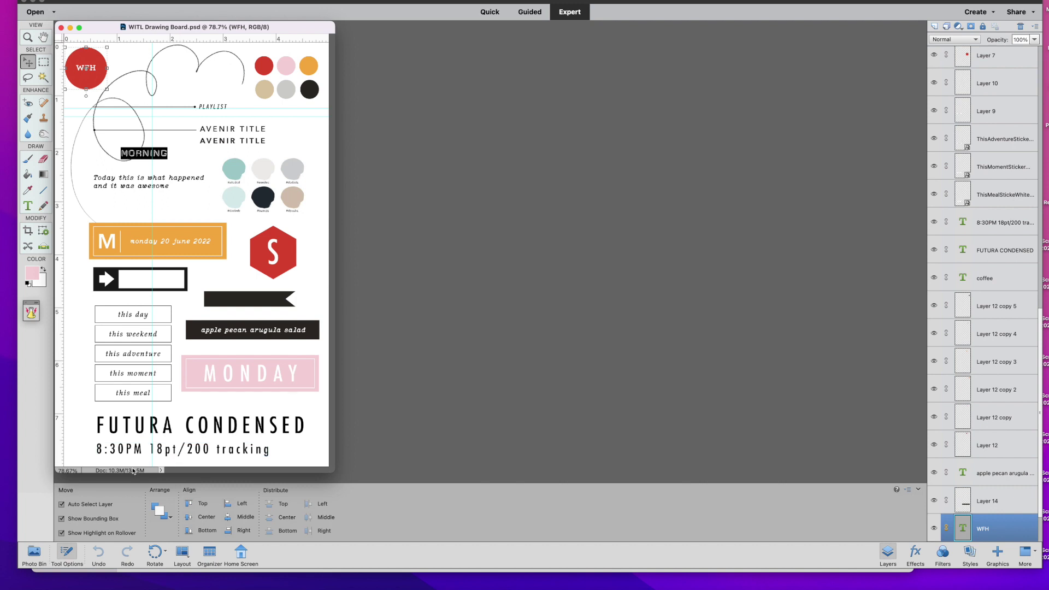
Bring up the burrito bowl page Wed08.psd and dock it as a tab
left_click(36, 557)
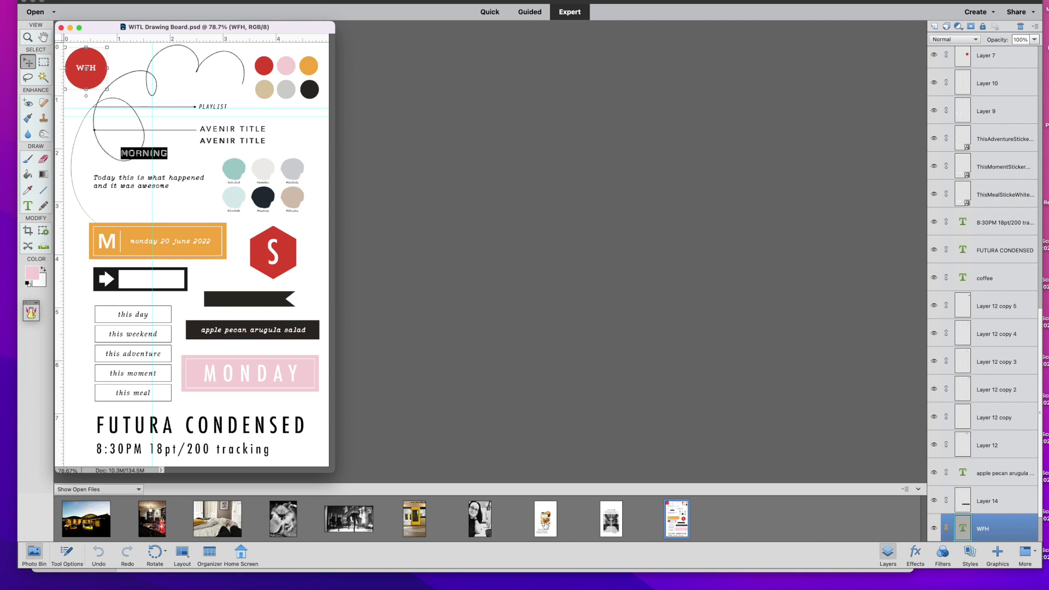
left_click_drag(544, 520, 520, 206)
left_click_drag(312, 28, 435, 27)
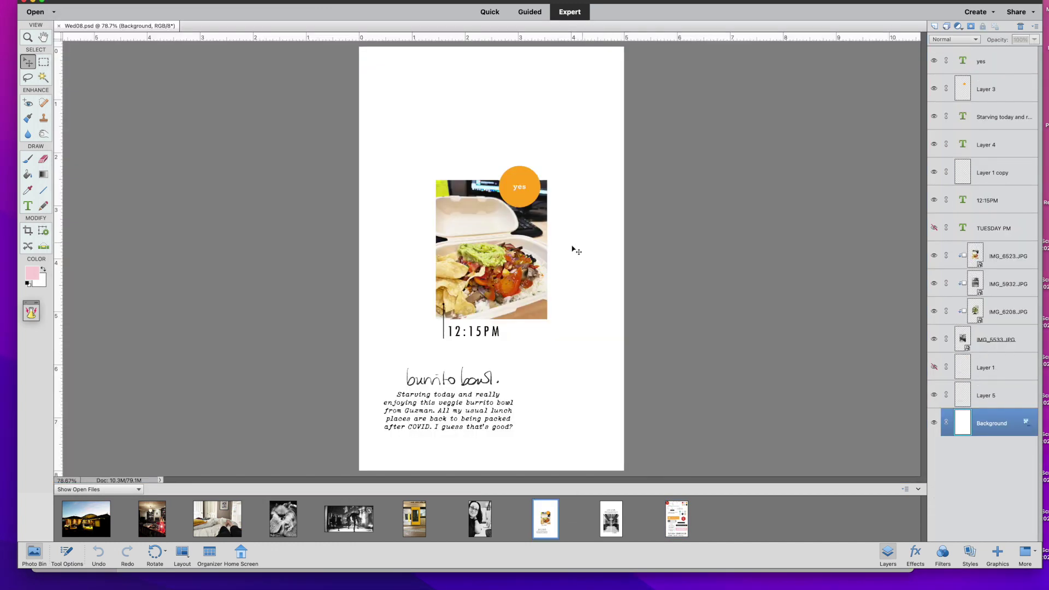
Delete the three clipped photos IMG_8523, IMG_5932 and IMG_6208 from the Wed08 page
left_click(525, 249)
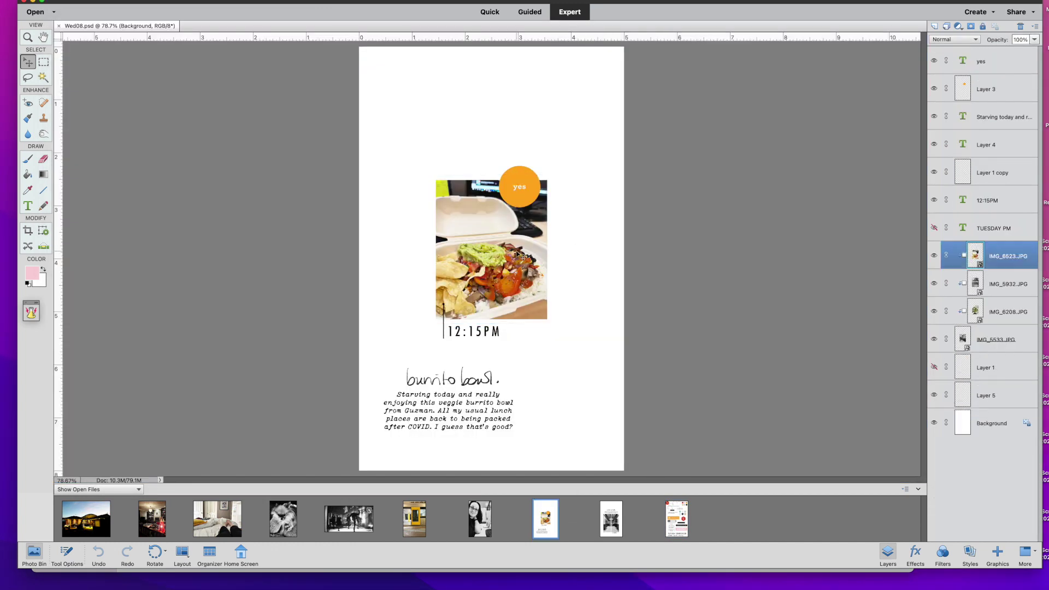
left_click(1006, 314, "shift")
left_click_drag(997, 277, 1020, 27)
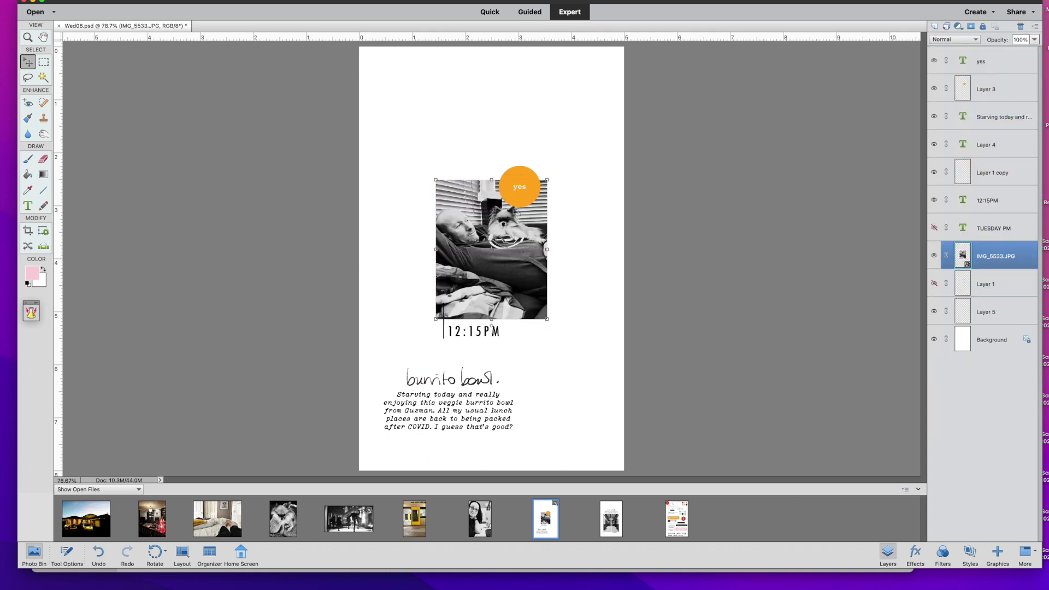
Save the page as Thu09.psd in the THU folder
left_click(150, 0)
left_click(429, 177)
key("super+shift+s")
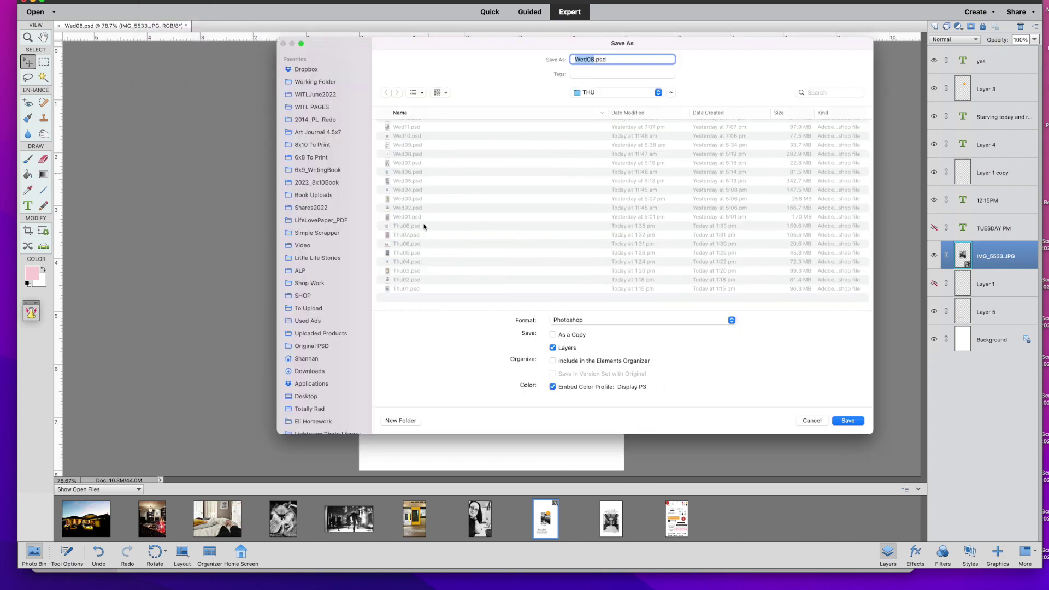
left_click(421, 239)
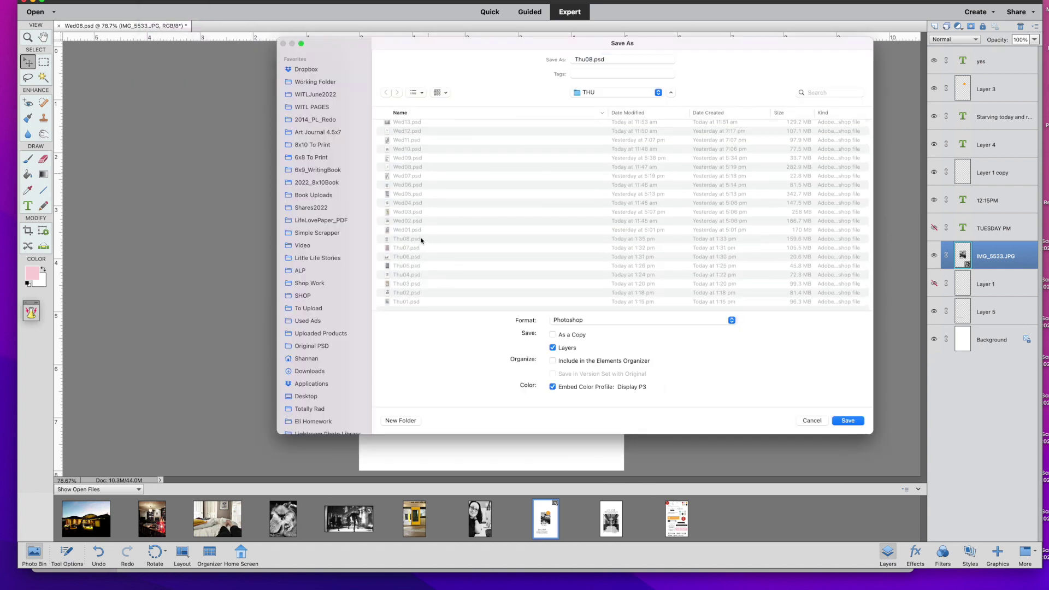
left_click(593, 60)
key("BackSpace")
type("9")
key("Return")
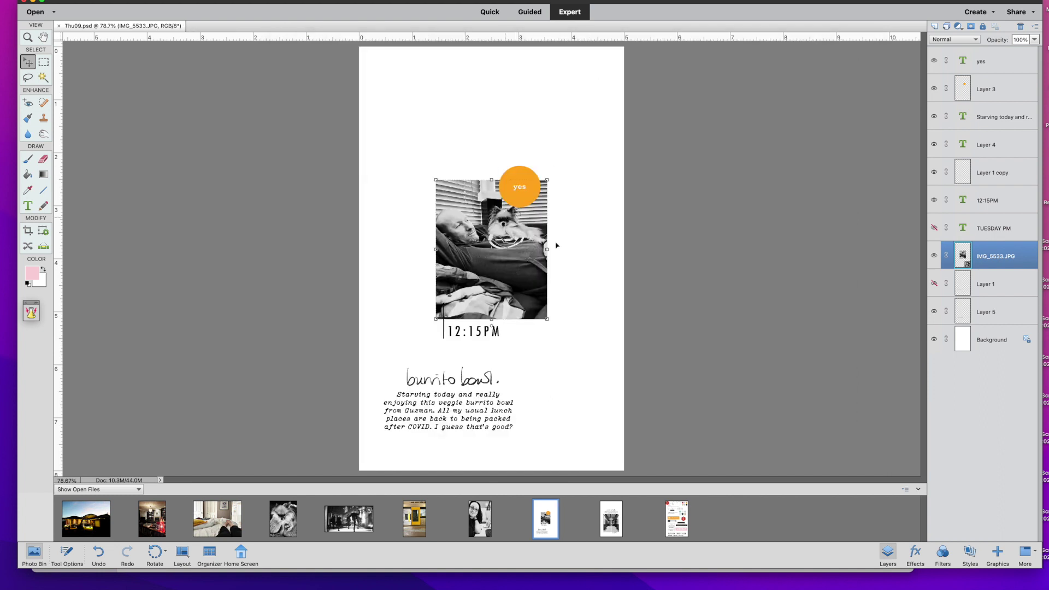
Stretch the IMG_5533.JPG frame photo to the page's right edge and outward left and upward, about 195% wide and 119% high
left_click_drag(547, 249, 624, 251)
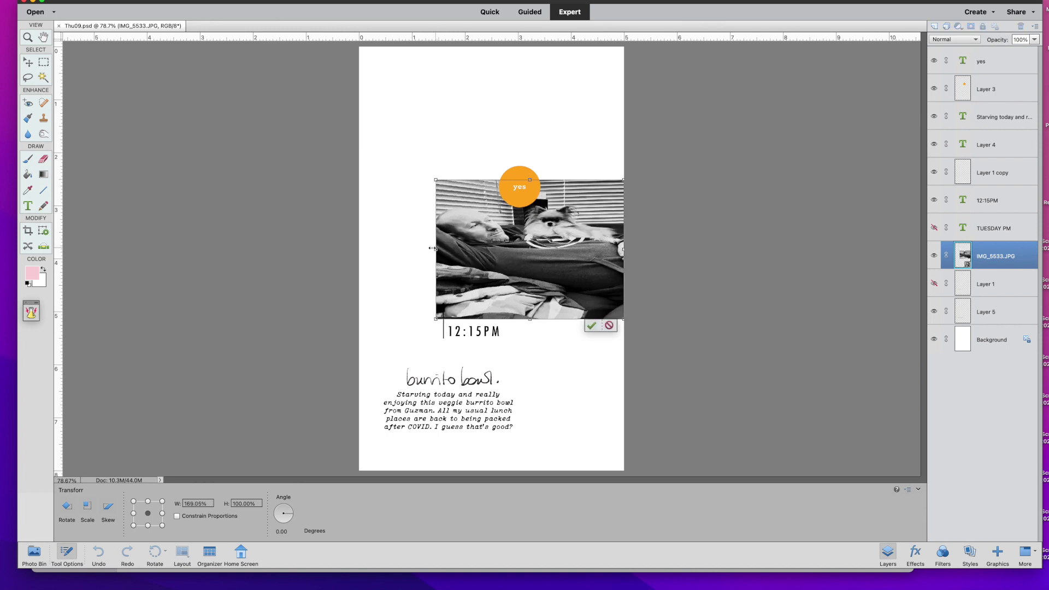
left_click_drag(432, 248, 407, 248)
left_click_drag(515, 178, 516, 153)
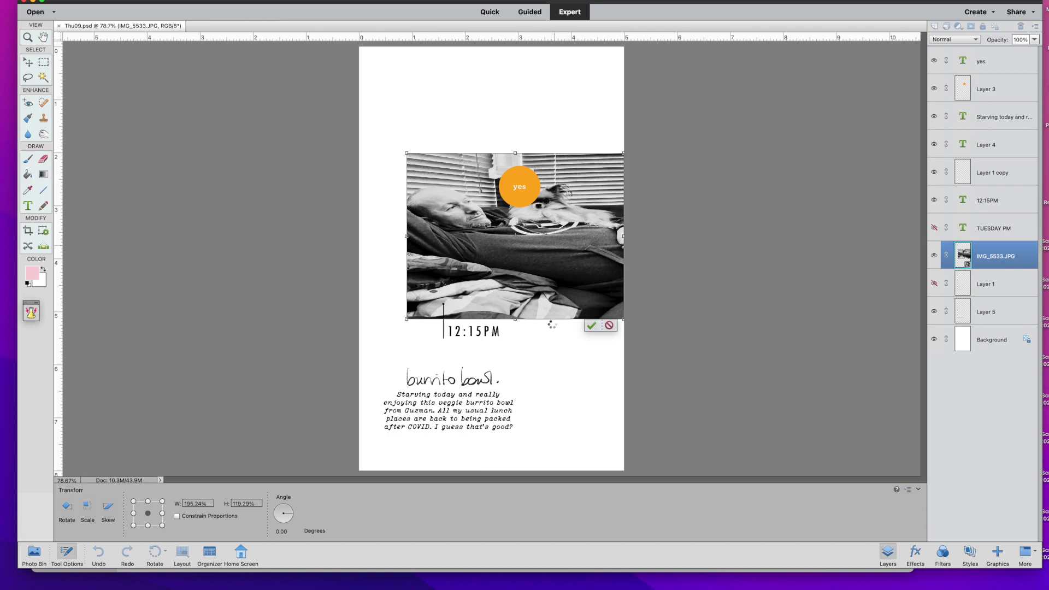
key("Return")
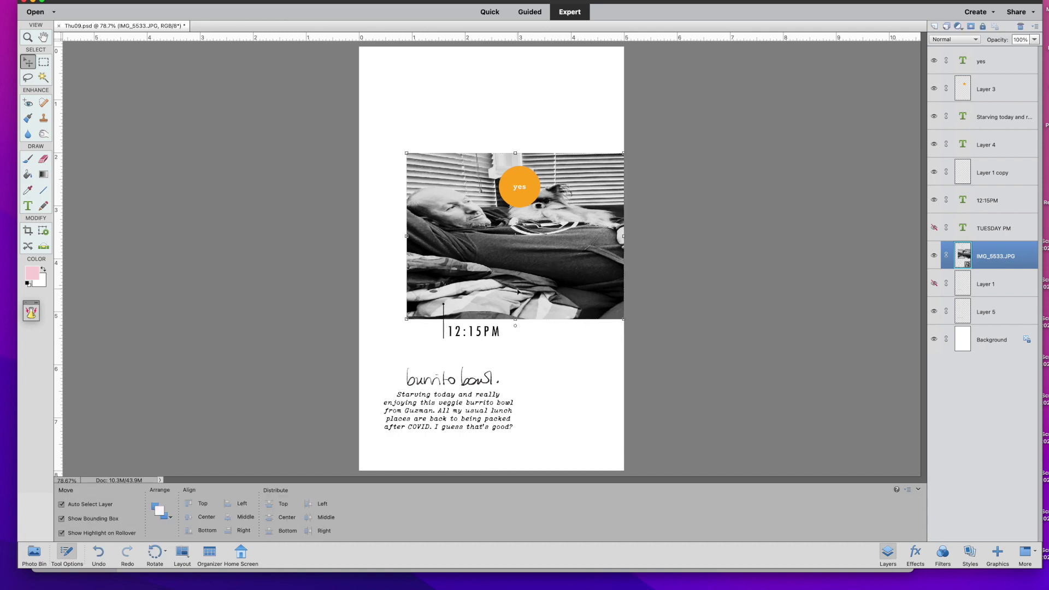
left_click(516, 189)
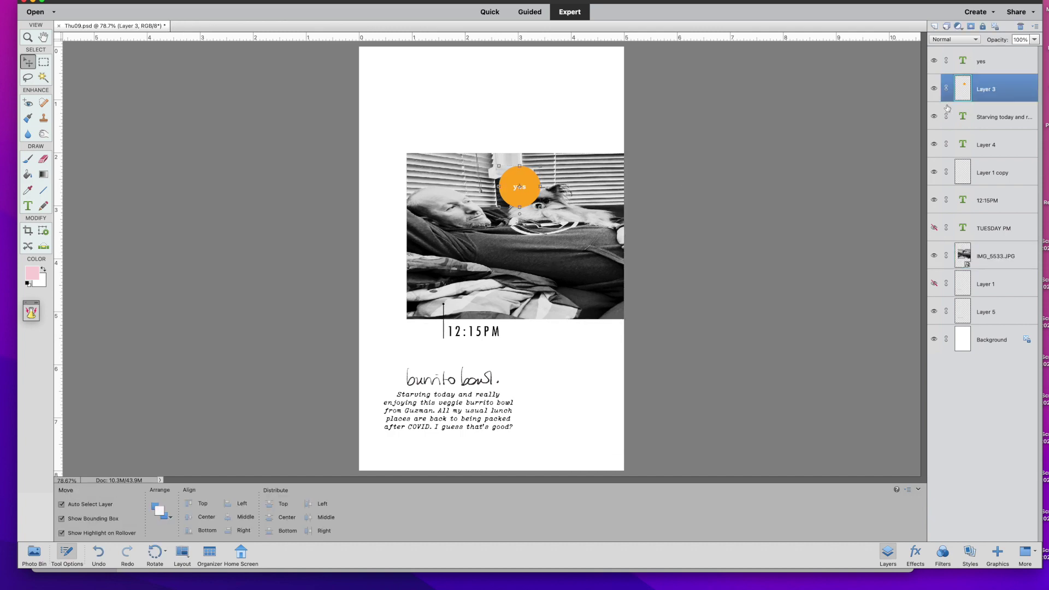
left_click(519, 187)
left_click_drag(516, 188, 508, 96)
key("super+z")
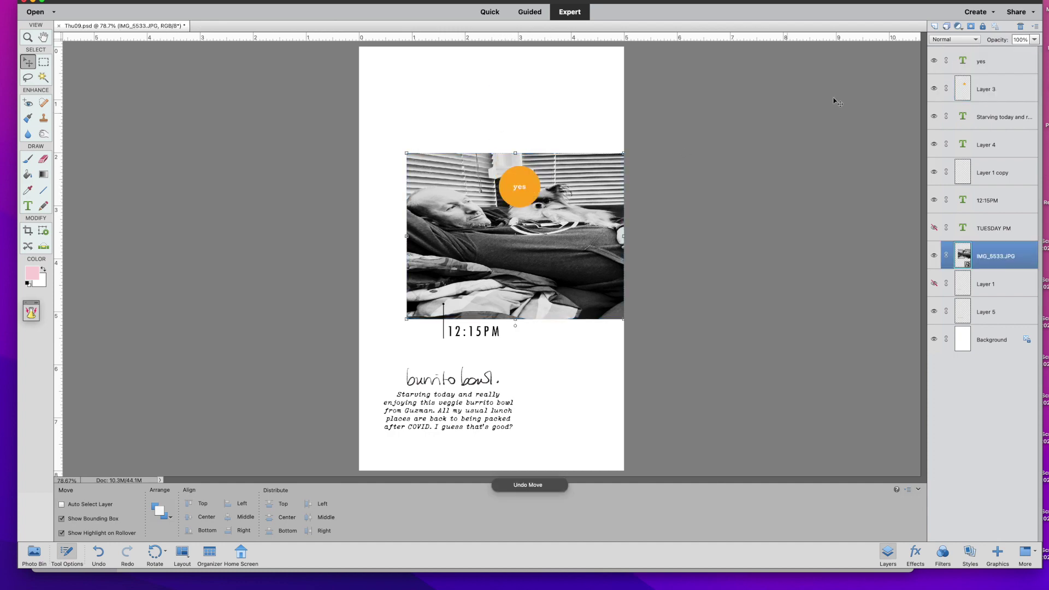
key("super+z")
Move the orange circle and its "yes" text together into the white space above the left part of the photo
left_click(986, 92, "shift")
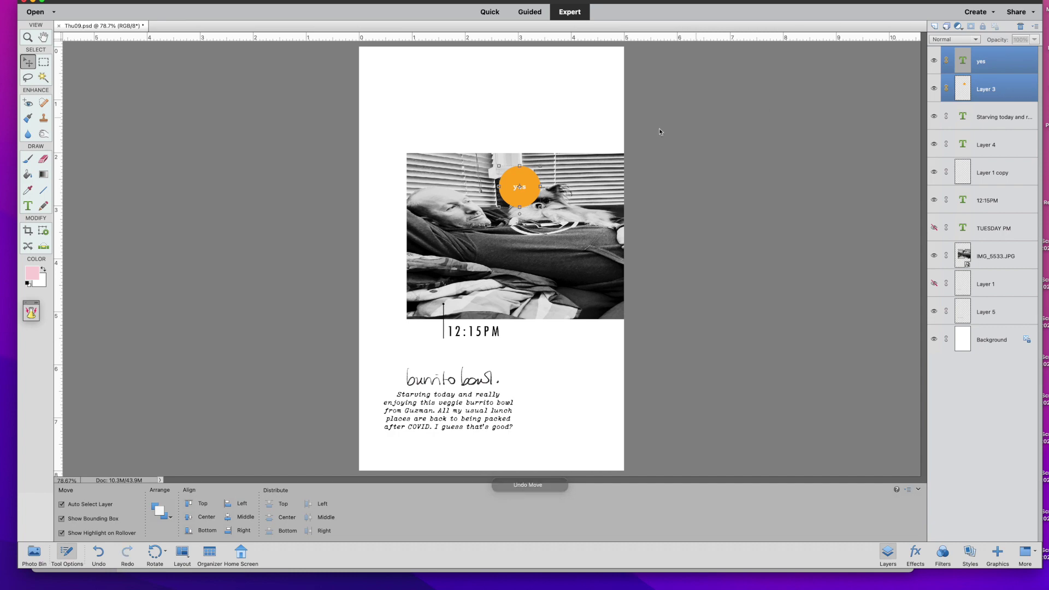
left_click_drag(513, 183, 439, 103)
Place the IMG_5931.JPG bed photo directly above the IMG_5533.JPG photo and scale it proportionally to about 86%
left_click(421, 174)
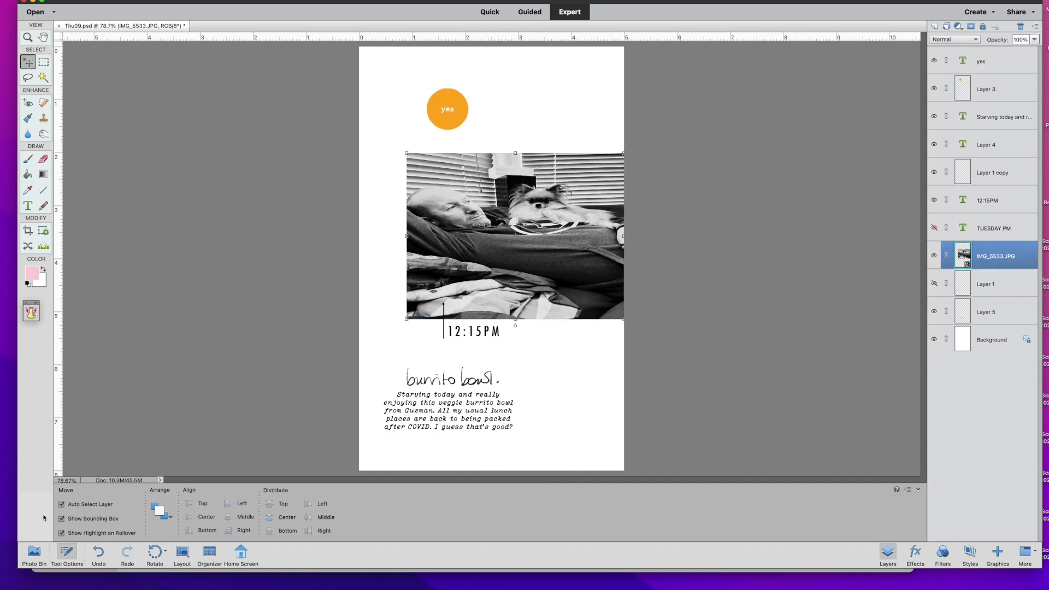
left_click(33, 552)
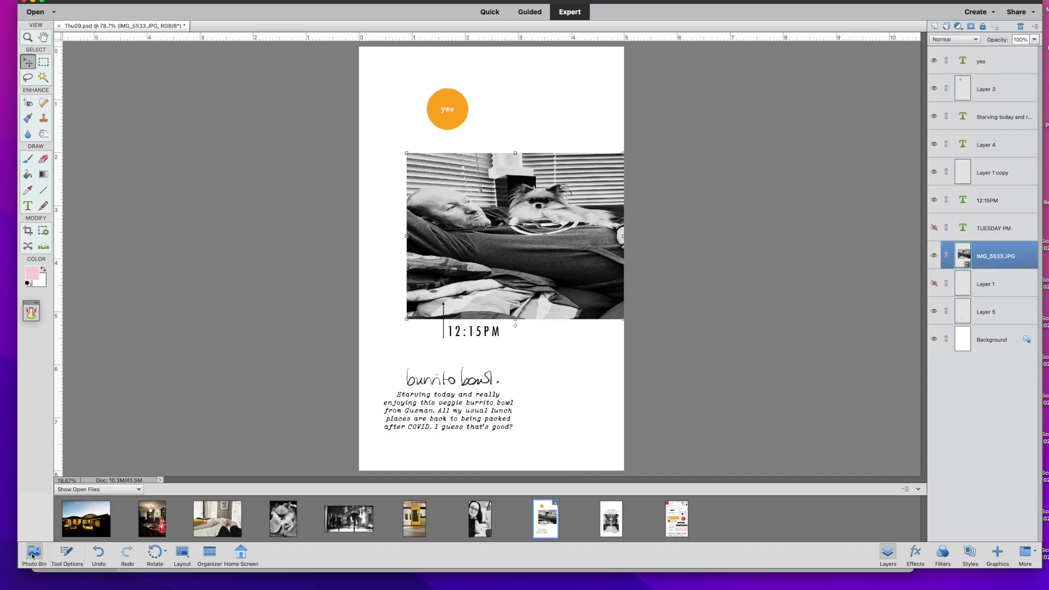
left_click_drag(224, 522, 396, 214)
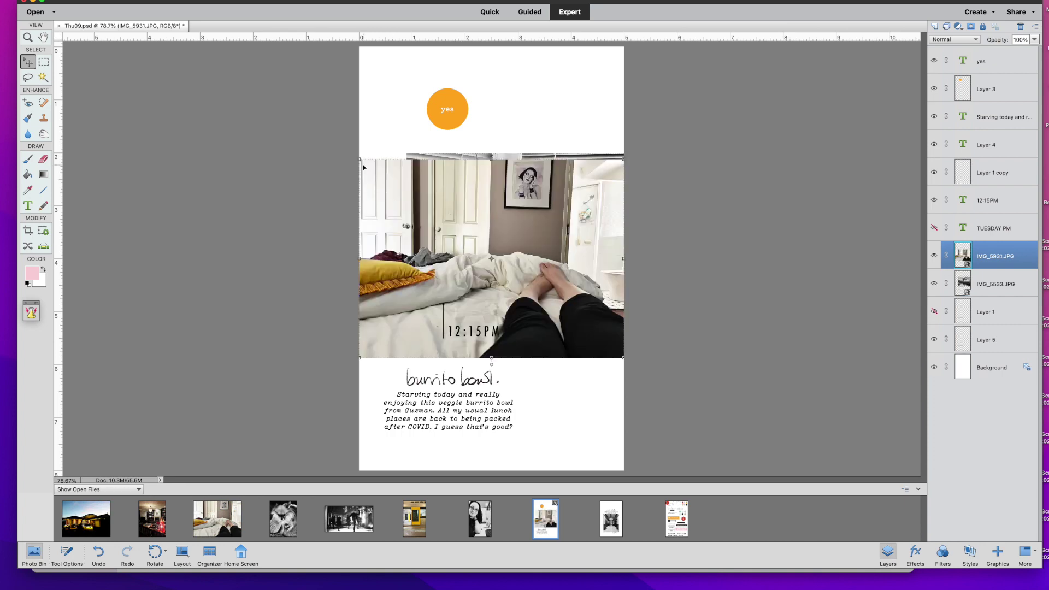
left_click_drag(360, 162, 394, 186)
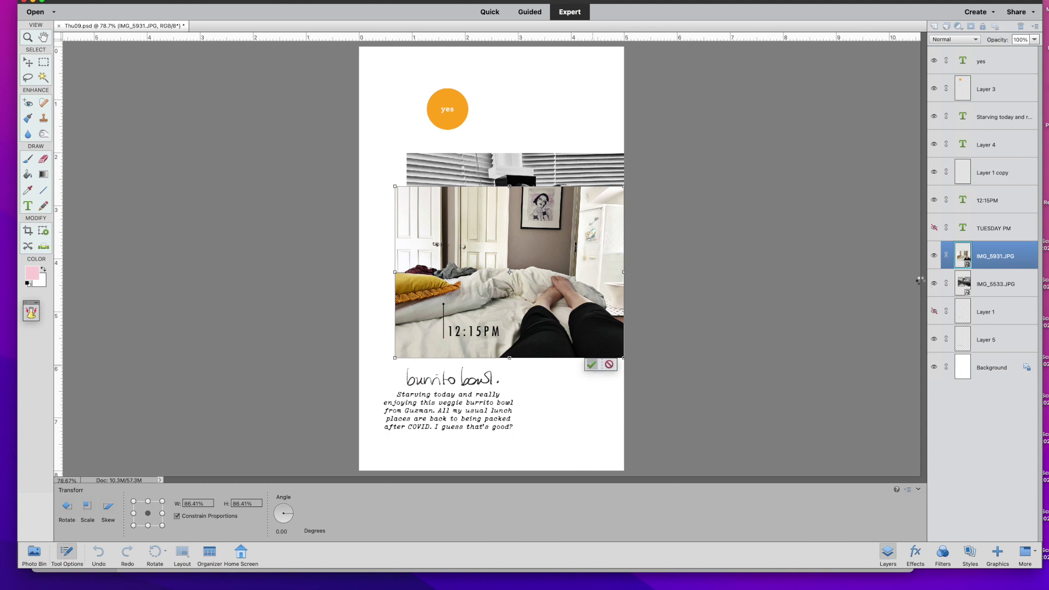
Hide the IMG_5533.JPG layer and move the bed photo up until its lower edge sits just above the time
left_click(934, 283)
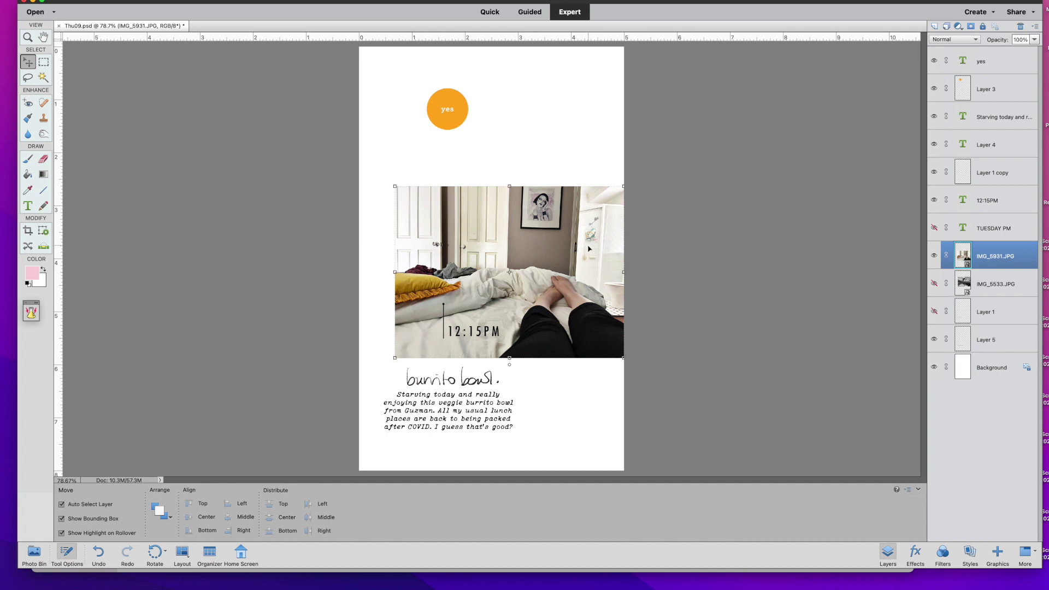
left_click_drag(585, 259, 551, 225)
left_click(526, 365)
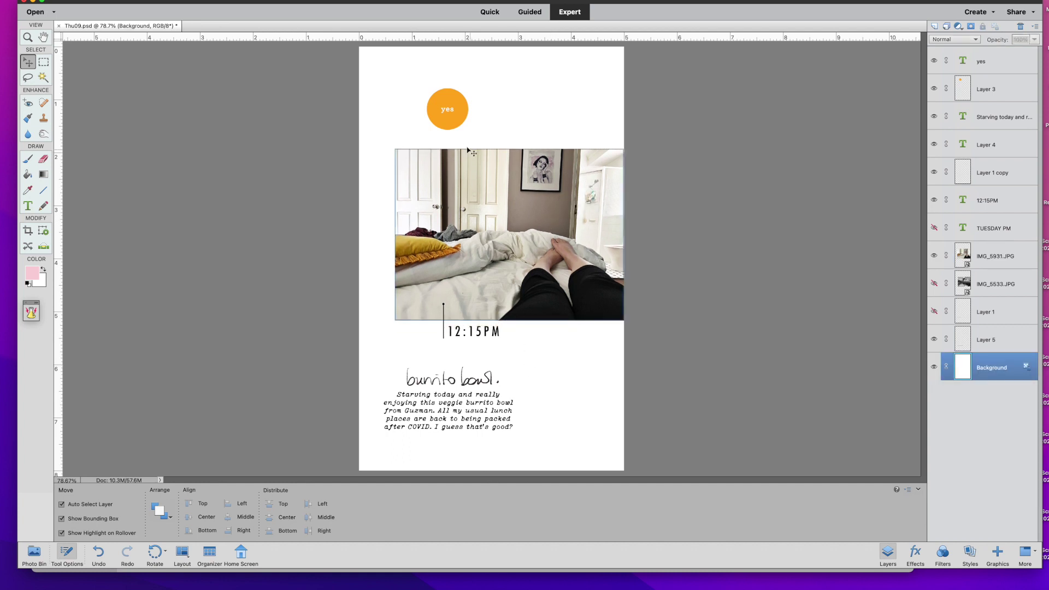
left_click(513, 319)
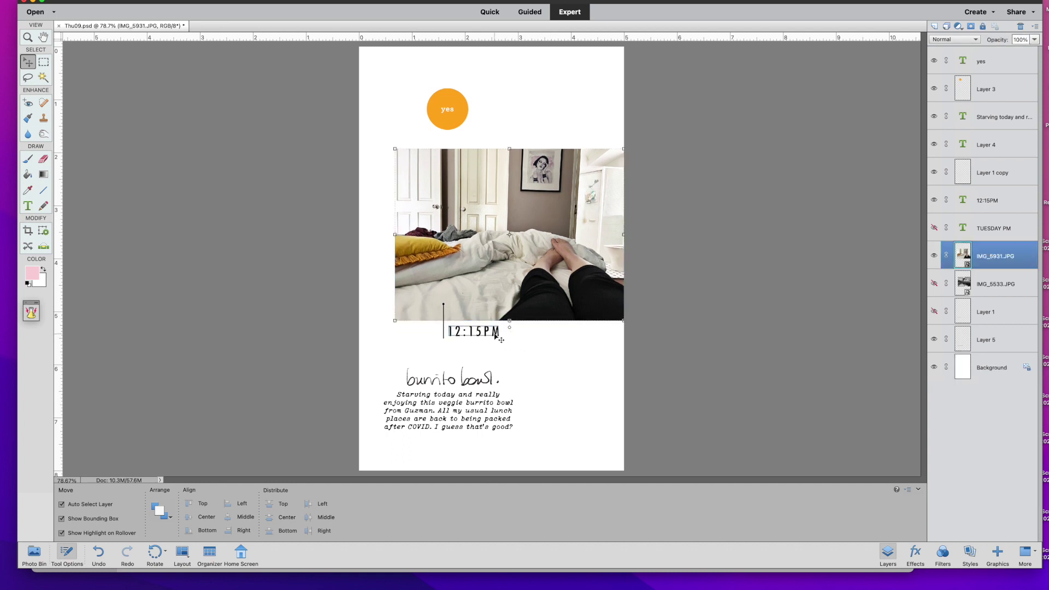
Nudge the 12:15PM text and its thin pointer line slightly down below the photo
left_click_drag(495, 332, 495, 340)
left_click(534, 344)
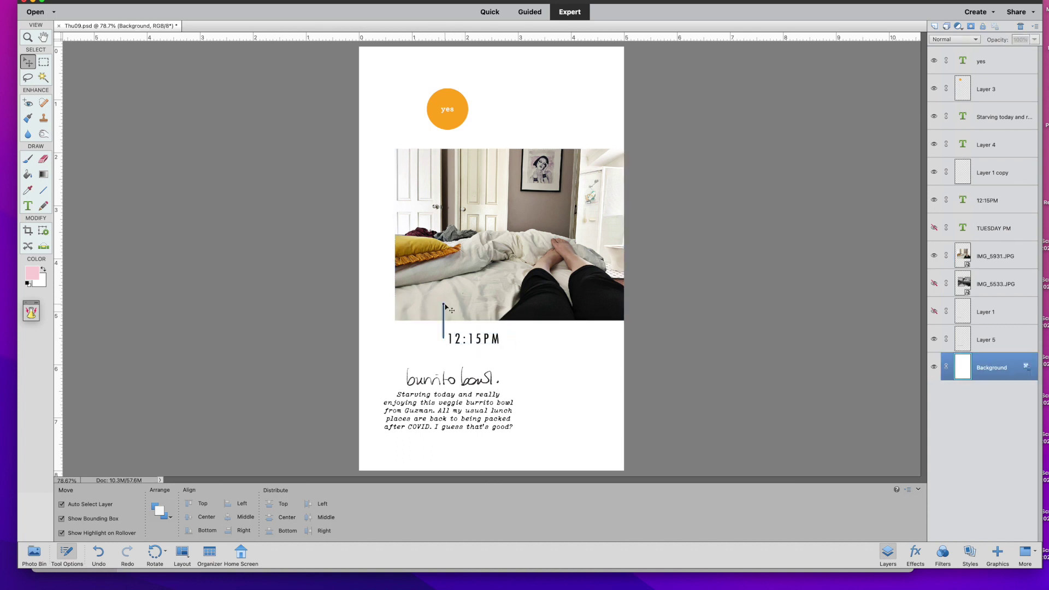
left_click_drag(442, 305, 444, 309)
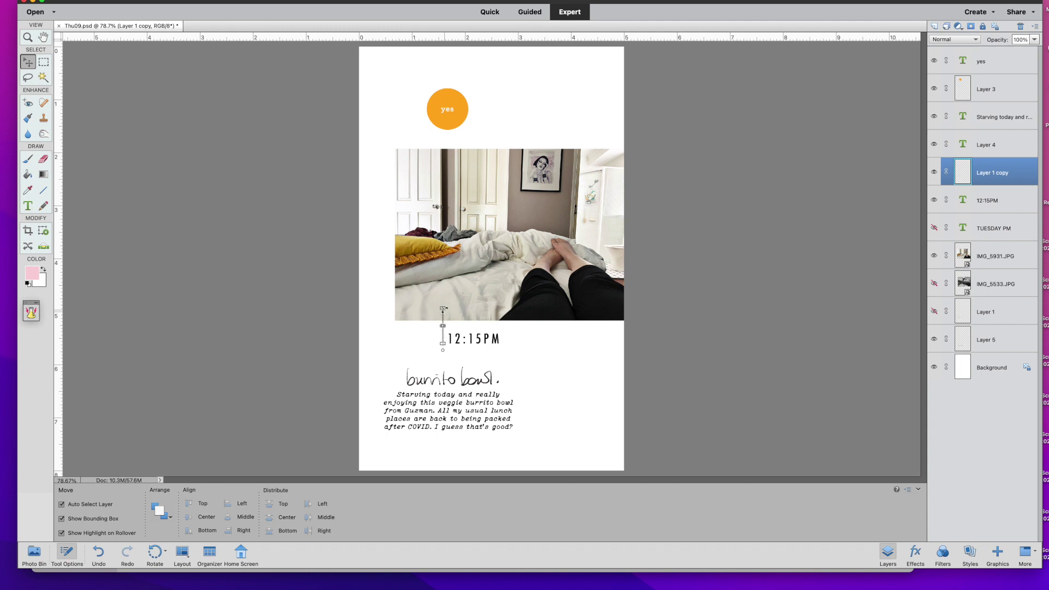
left_click(529, 332)
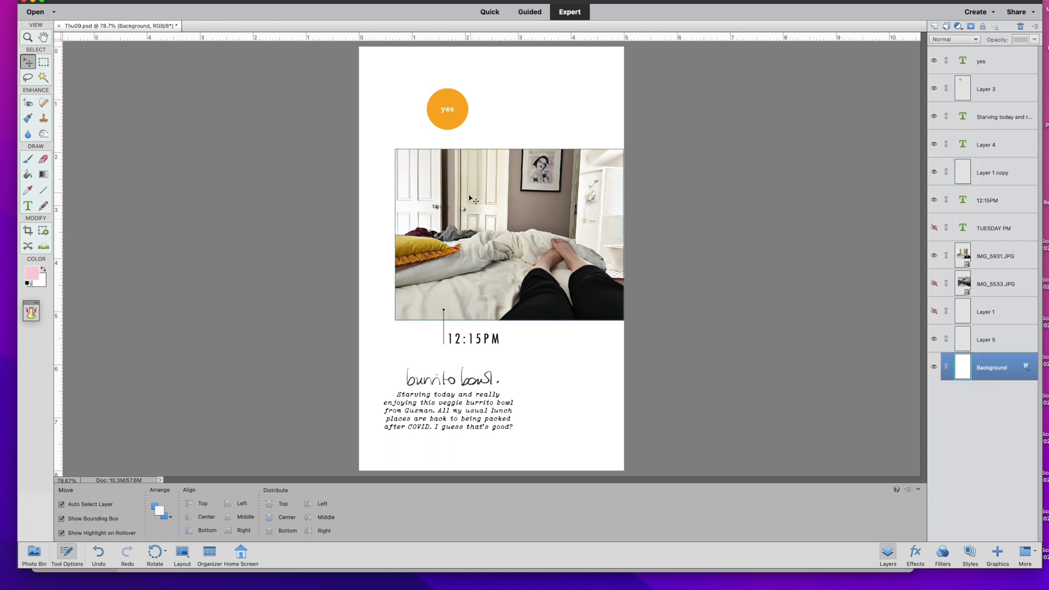
Move the orange circle and its "yes" text together onto the photo's upper edge near its right corner
left_click(450, 119)
left_click_drag(450, 119, 593, 162)
left_click(529, 122)
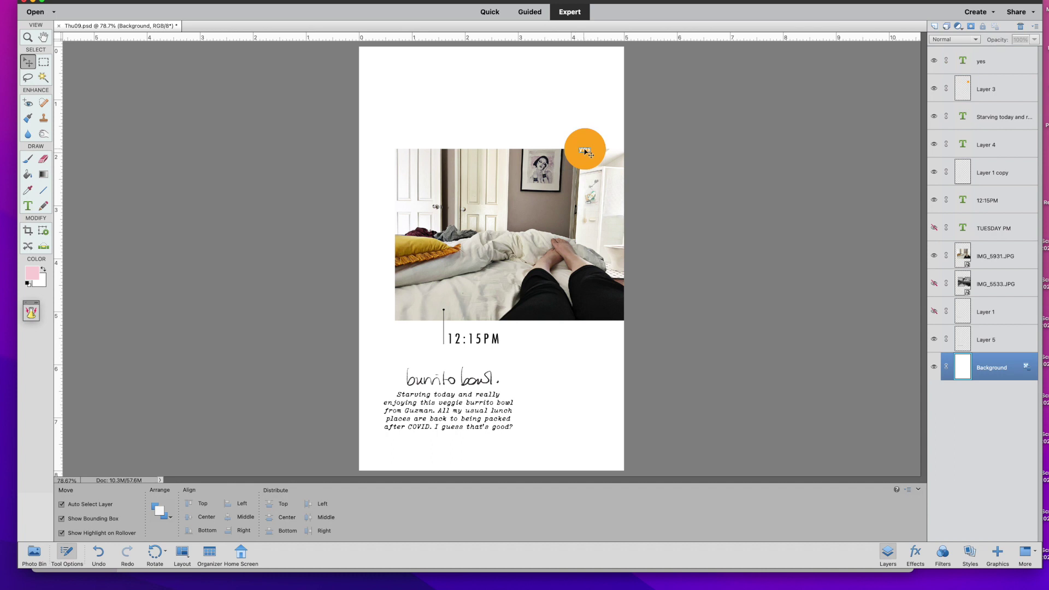
Change the orange circle's "yes" text to lowercase "r&r"
left_click(586, 152)
double_click(586, 152)
type("R&R")
key("BackSpace")
key("BackSpace")
key("BackSpace")
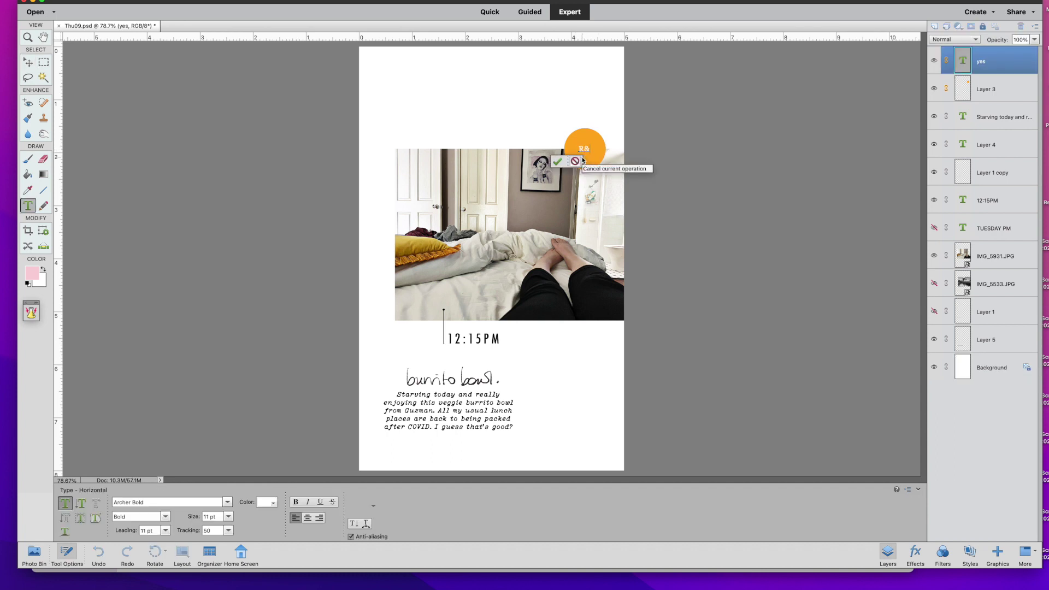
type("r&")
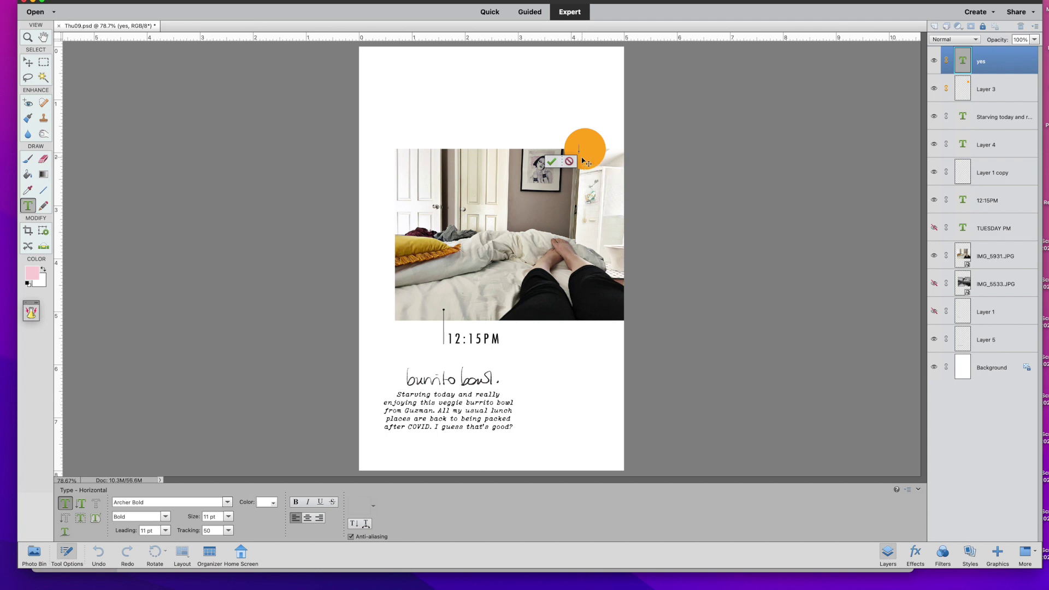
type("r")
left_click(556, 161)
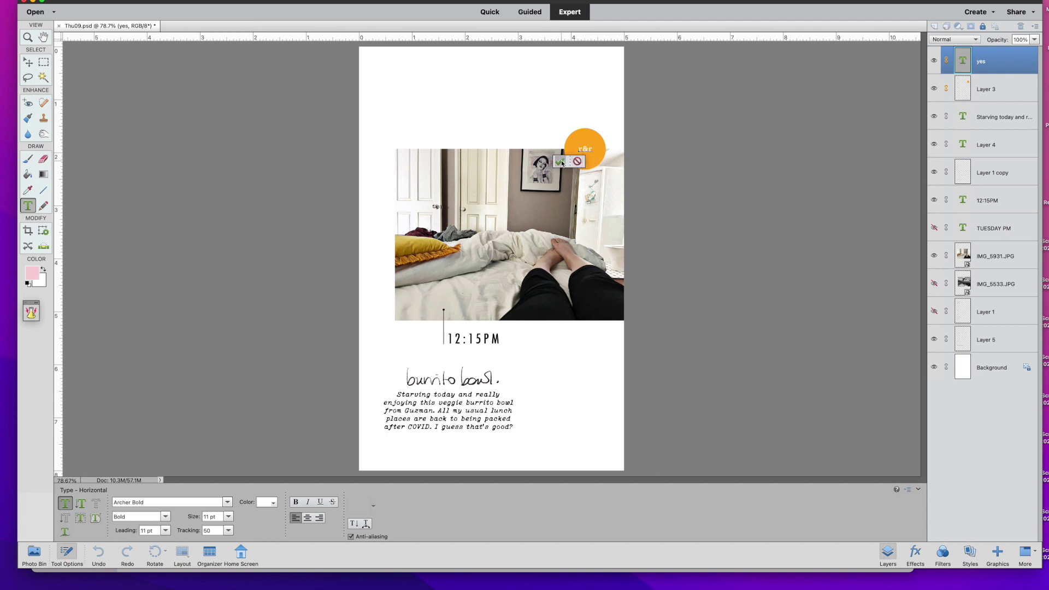
Select the orange circle together with its "r&r" text and shift both slightly left along the photo's upper edge
key("v")
left_click(566, 386)
left_click(587, 158)
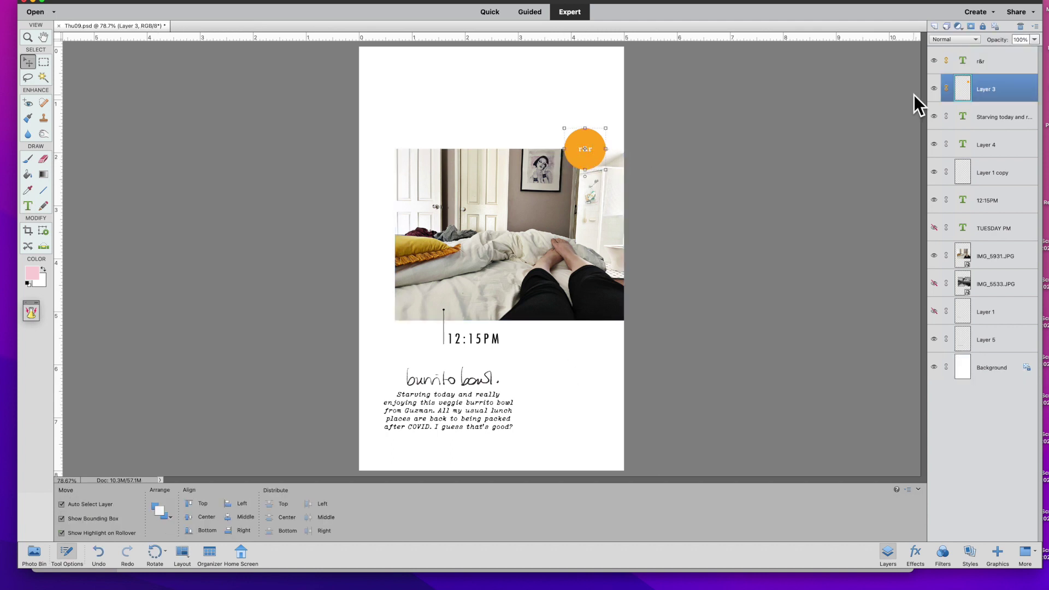
left_click(584, 149, "shift")
left_click_drag(596, 157, 589, 157)
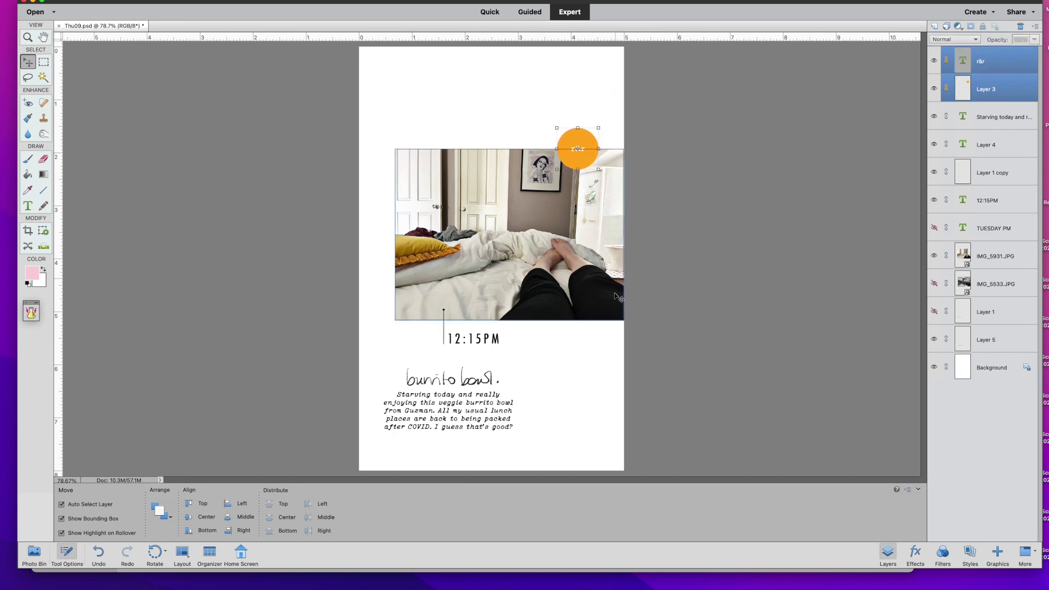
left_click(481, 89)
Change the time under the photo to 4:00PM
left_click(472, 339)
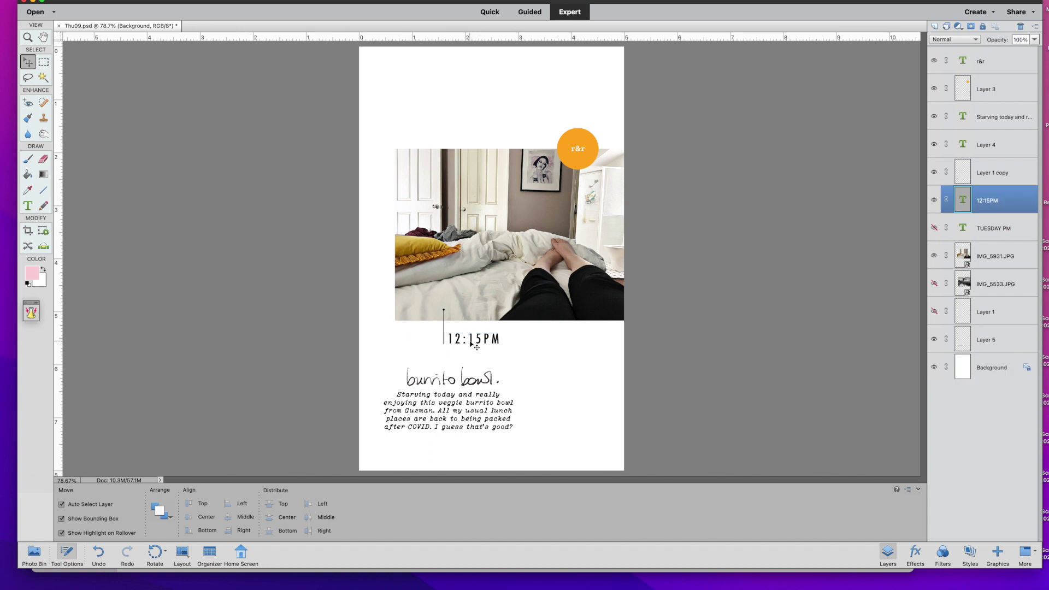
double_click(473, 339)
left_click_drag(483, 339, 445, 339)
type("4:00")
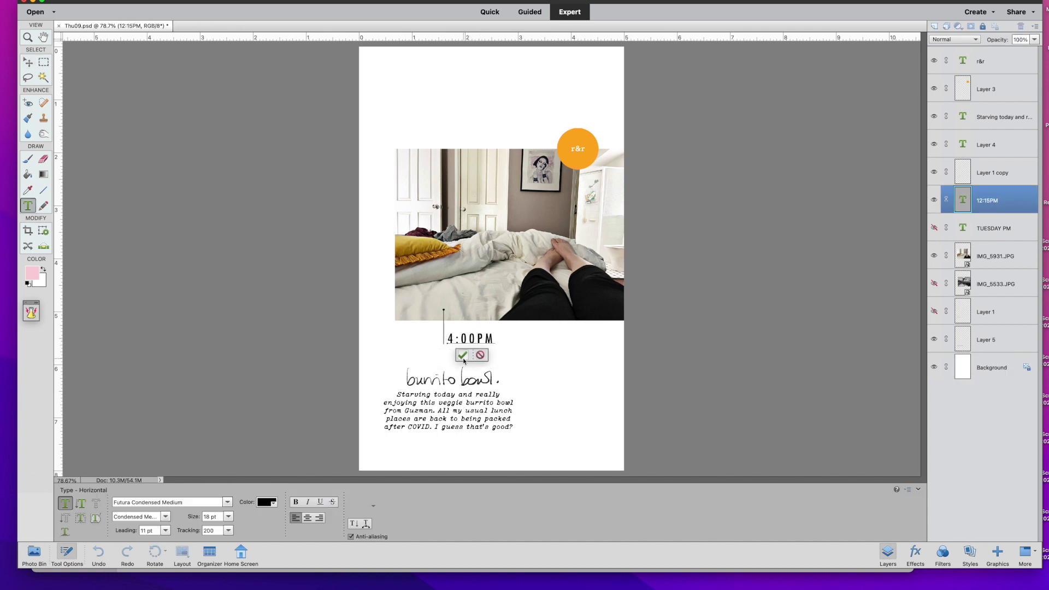
left_click(462, 355)
key("v")
left_click(491, 355)
Delete the handwritten "burrito bowl." title above the caption
left_click(480, 380)
left_click_drag(981, 336, 1020, 27)
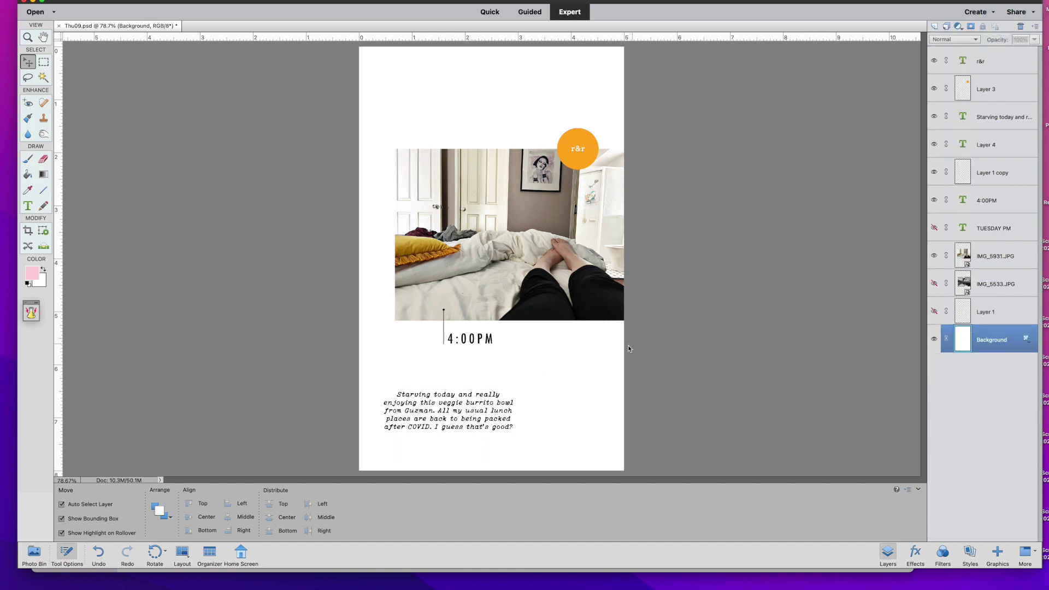
left_click(516, 410)
left_click(557, 397)
left_click(562, 318)
left_click(573, 390)
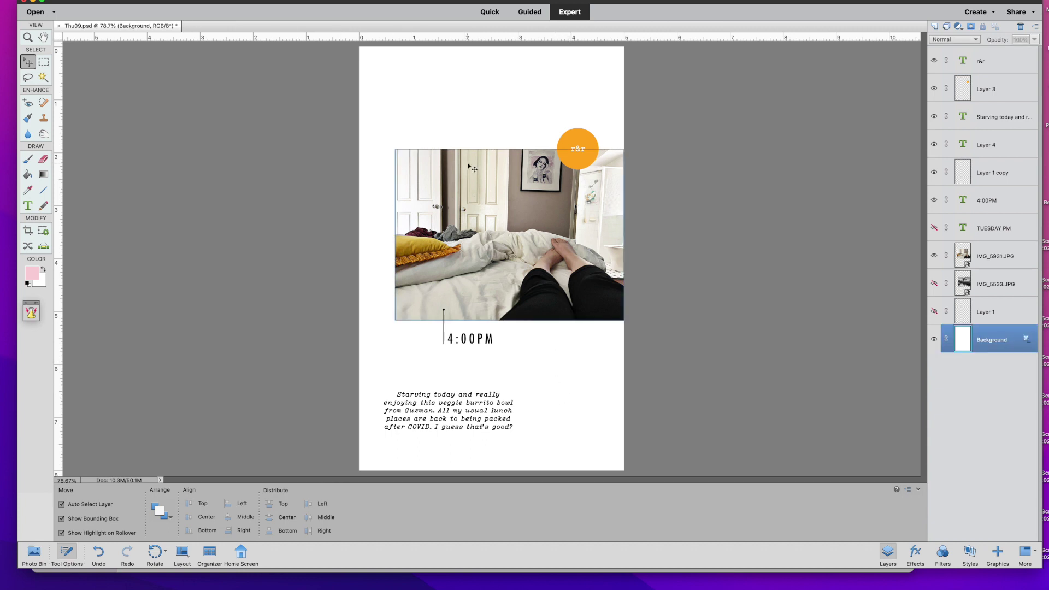
Save the Thu09.psd page and close it
key("super+s")
key("super+w")
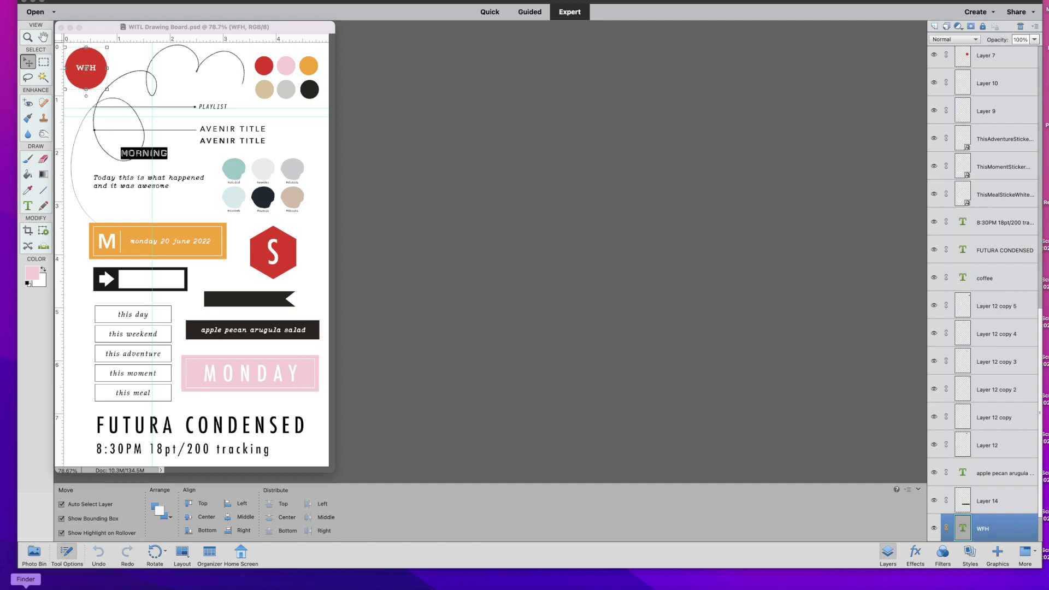
Bring up the Wed07.psd page, delete its IMG_6517.JPG portrait photo and clear the page's guides
left_click(34, 554)
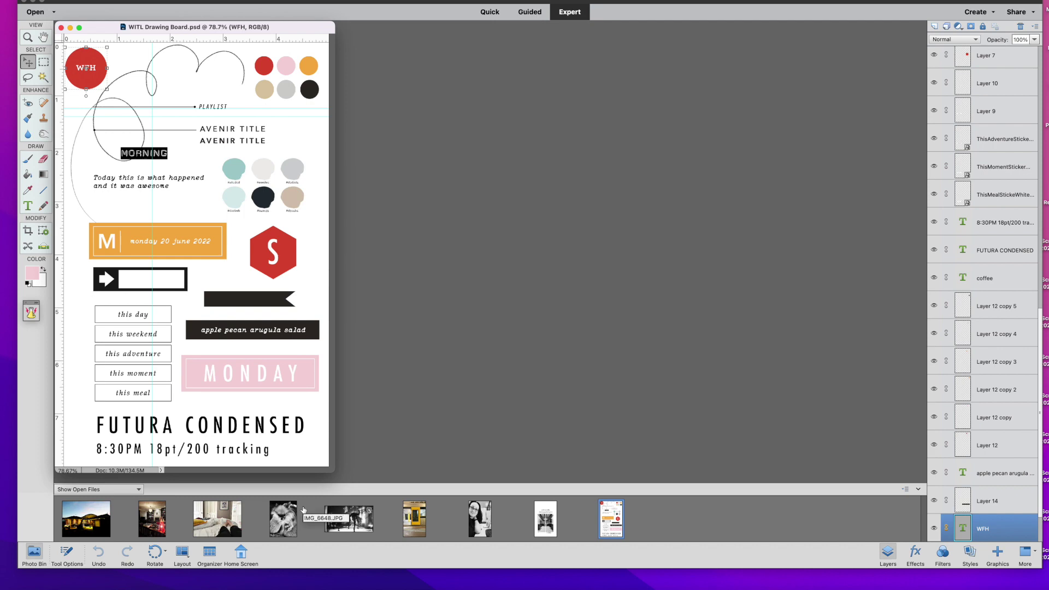
left_click(479, 519)
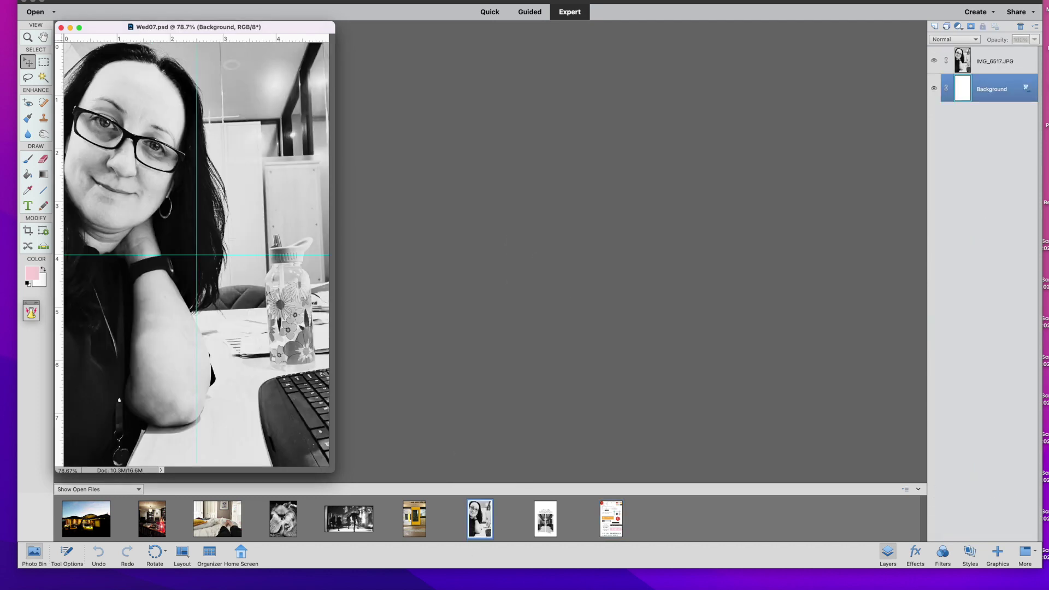
left_click_drag(294, 28, 454, 57)
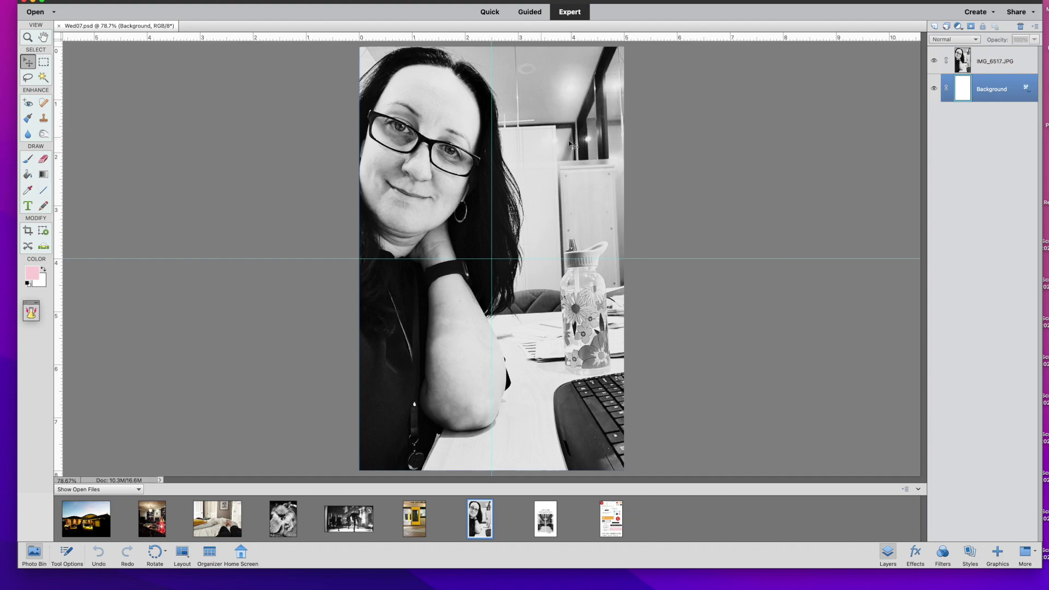
left_click_drag(1019, 74, 1020, 26)
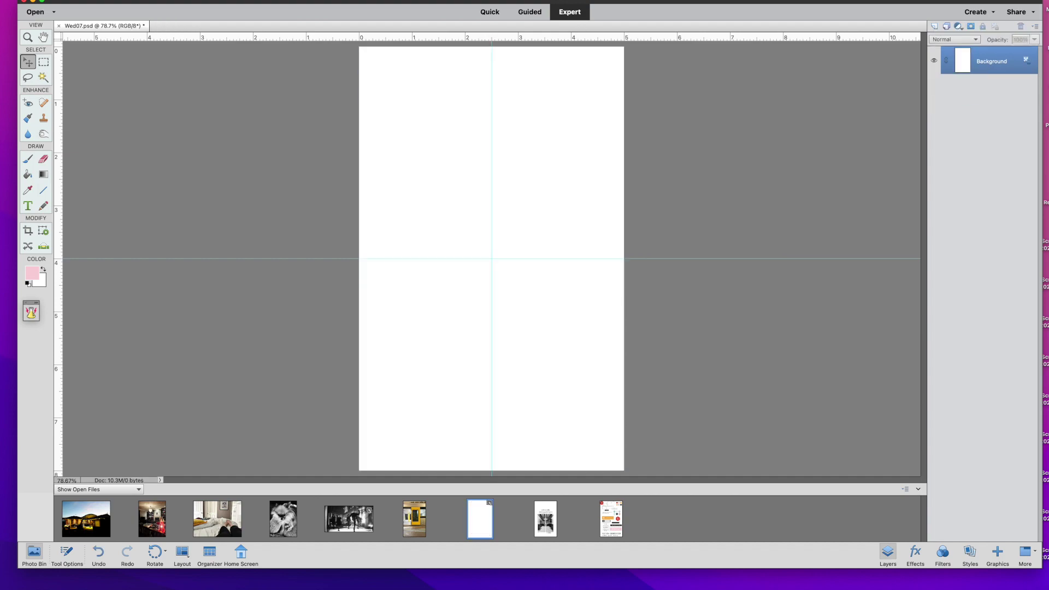
left_click(320, 1)
left_click(326, 71)
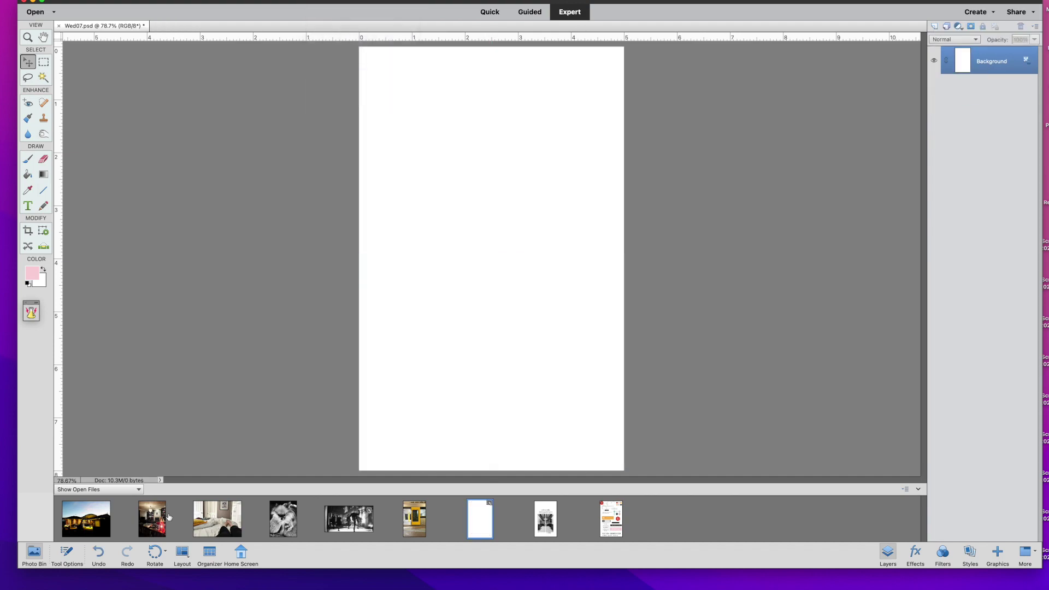
Place the IMG_6588.JPG living room photo on the blank page and size it to fill the whole page
left_click(152, 519)
left_click_drag(170, 541, 449, 350)
left_click_drag(626, 442, 555, 463)
key("Return")
left_click(657, 432)
left_click(607, 430)
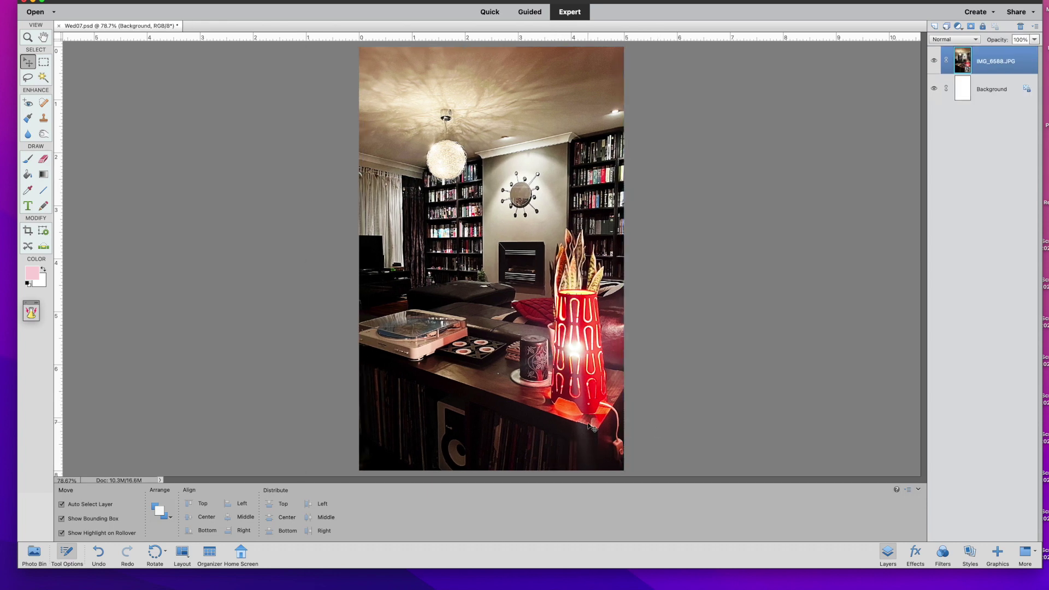
left_click(663, 418)
left_click(606, 422)
left_click(646, 159)
left_click(463, 260)
Save the page as Thu10.psd in the THU folder
left_click(155, 0)
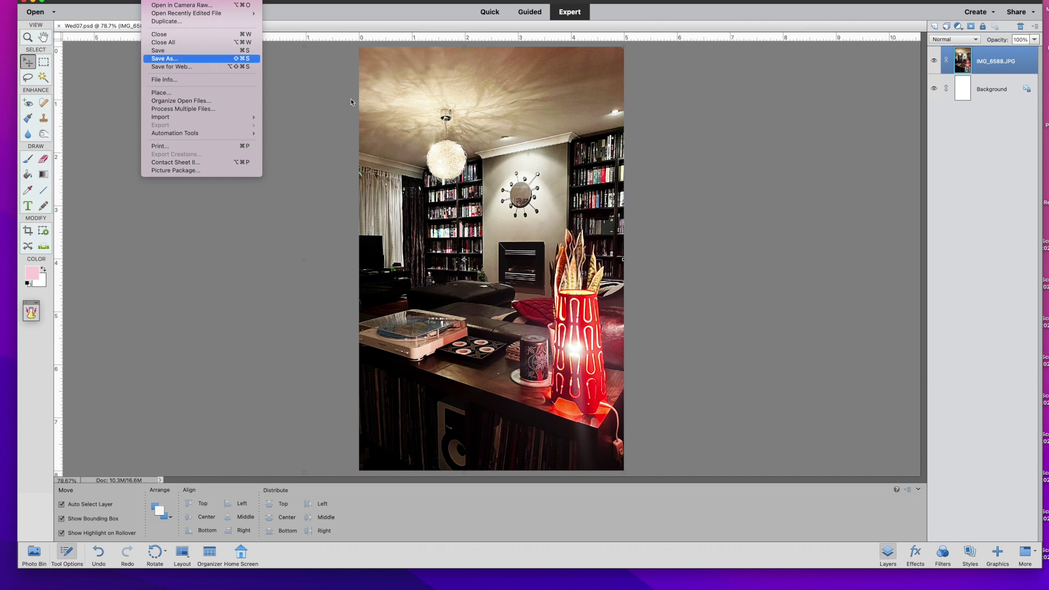
left_click(207, 59)
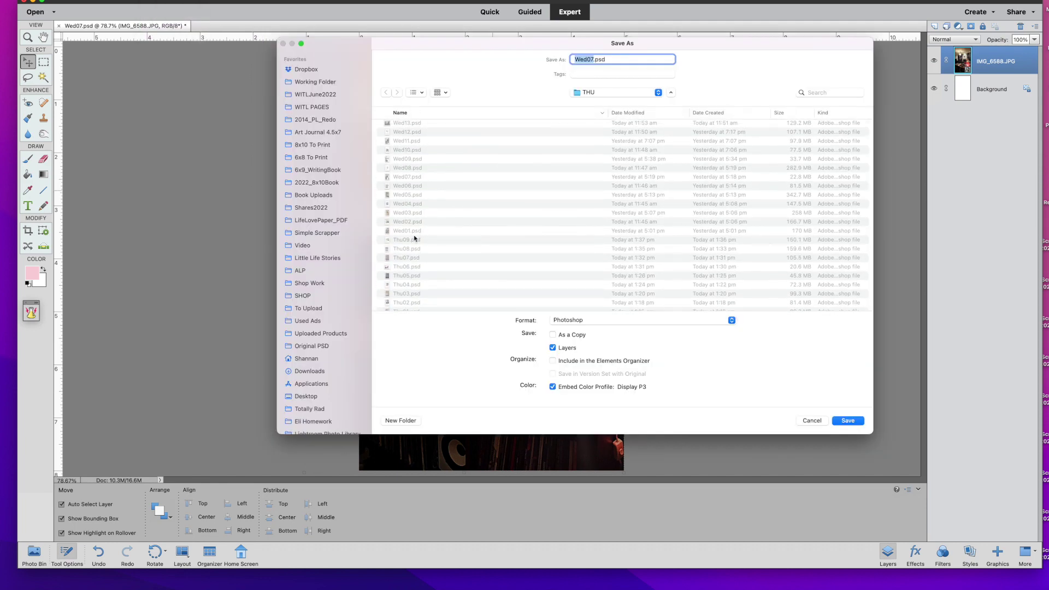
type("Thu09")
key("BackSpace")
key("BackSpace")
type("10")
key("Return")
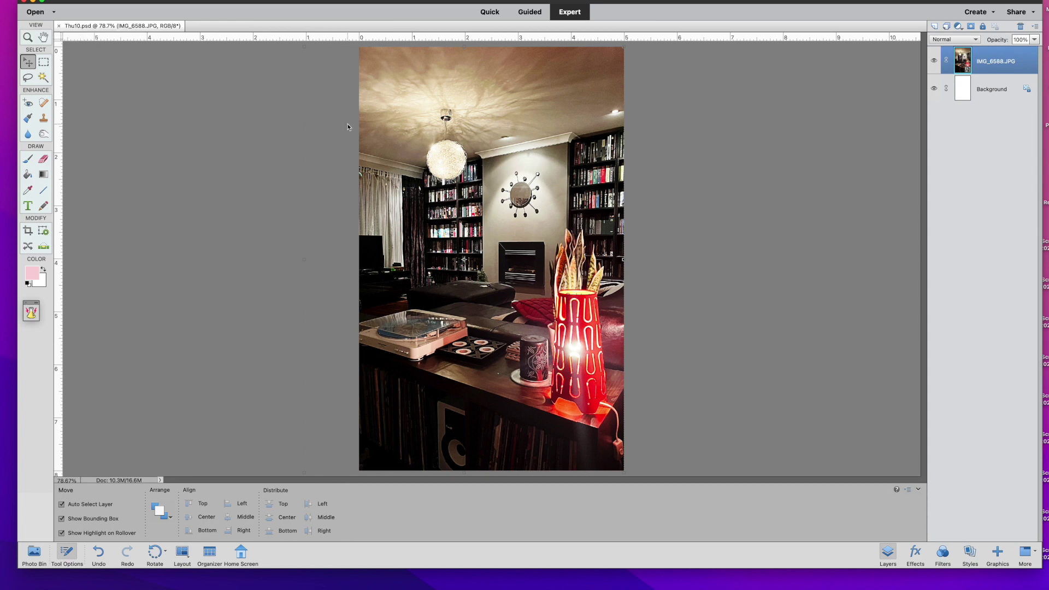
Close the Thu10.psd page and the IMG_6588.JPG photo file
left_click(206, 118)
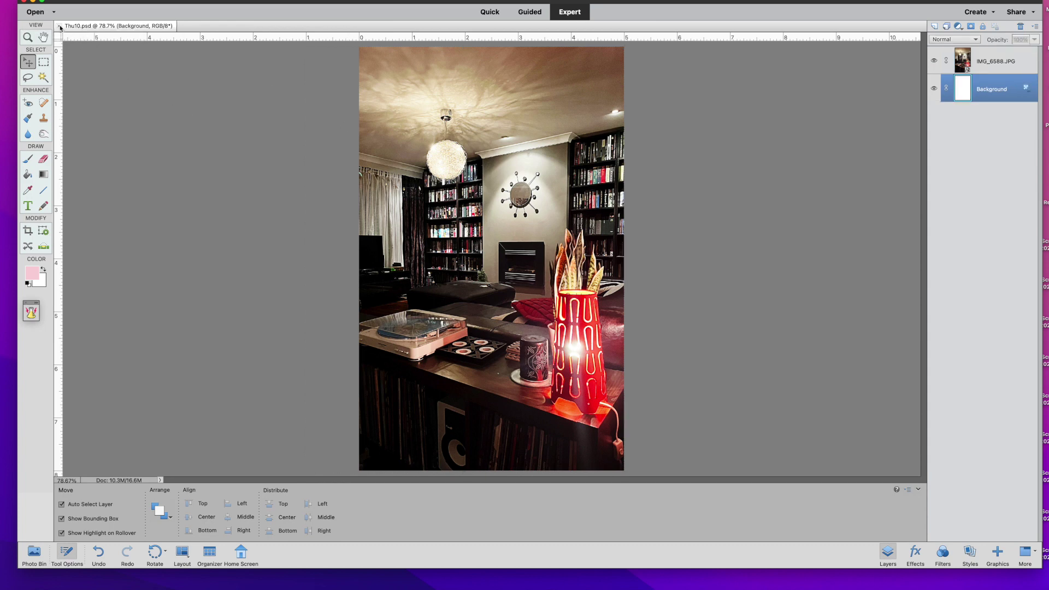
left_click(59, 26)
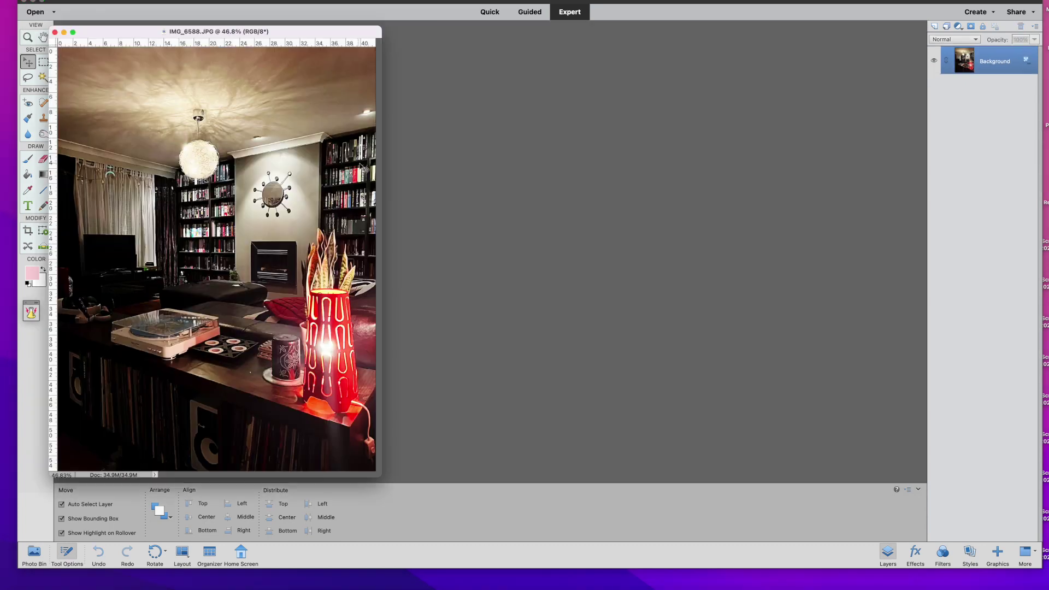
left_click(56, 33)
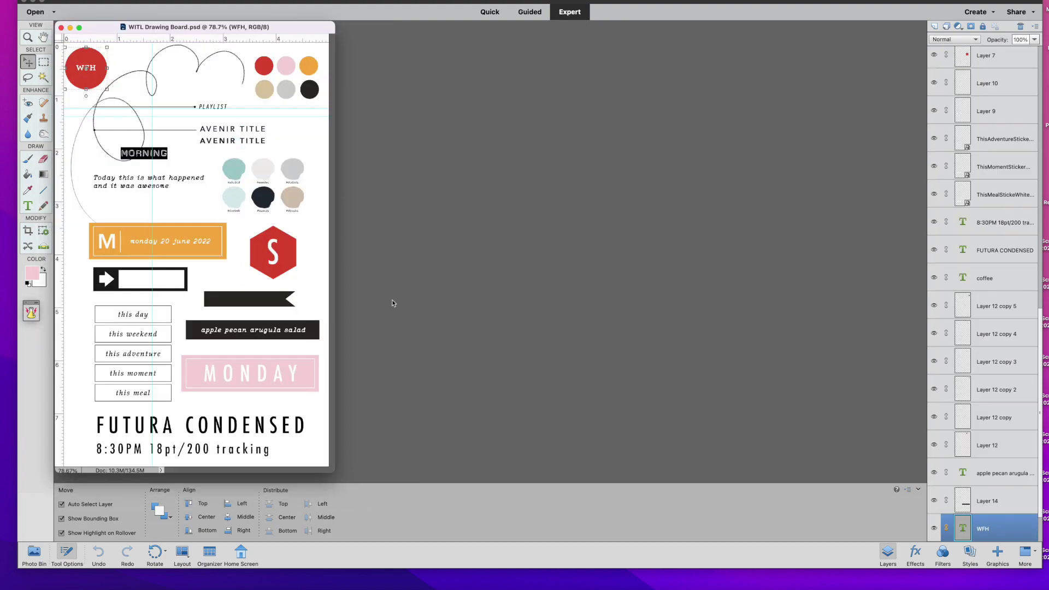
Bring up the IMG_6575.jpg house photo and move its window to uncover part of the drawing board
left_click(40, 555)
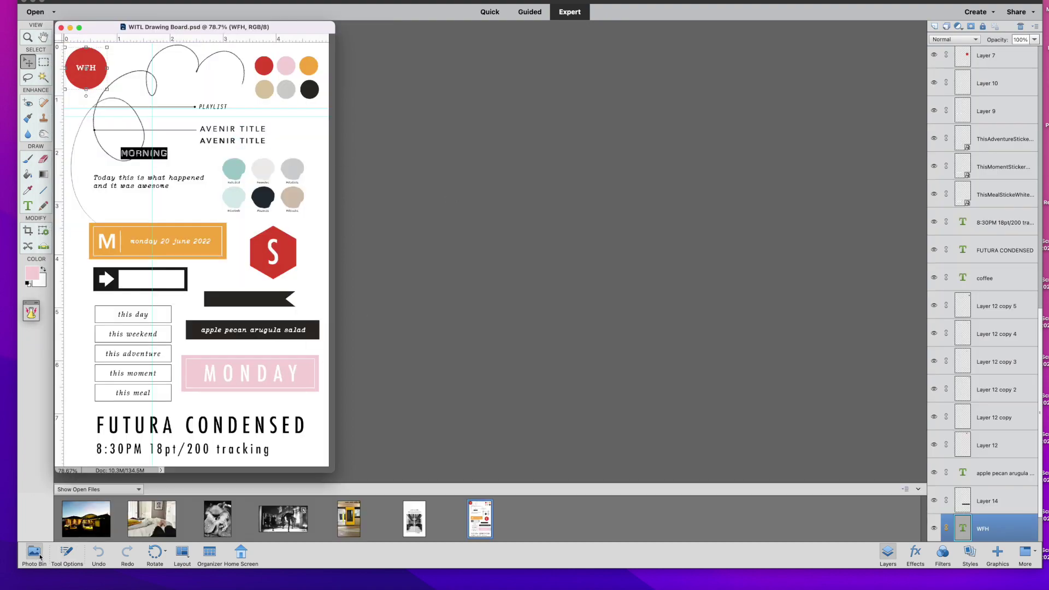
double_click(90, 526)
left_click_drag(595, 36, 745, 37)
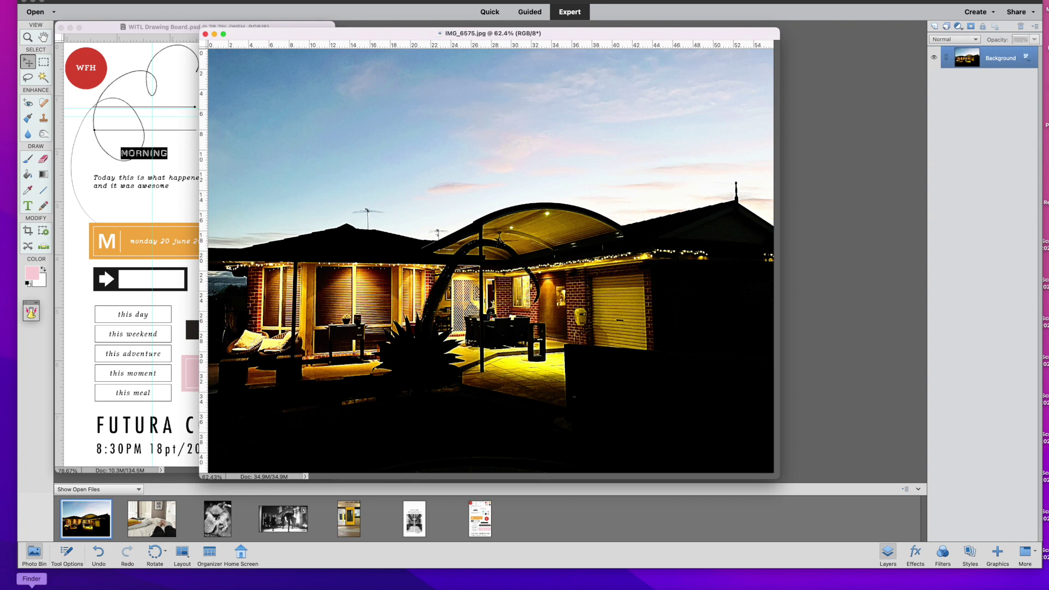
Create a blank white document 10 inches wide and 8 inches high at 300 pixels/inch
left_click(155, 0)
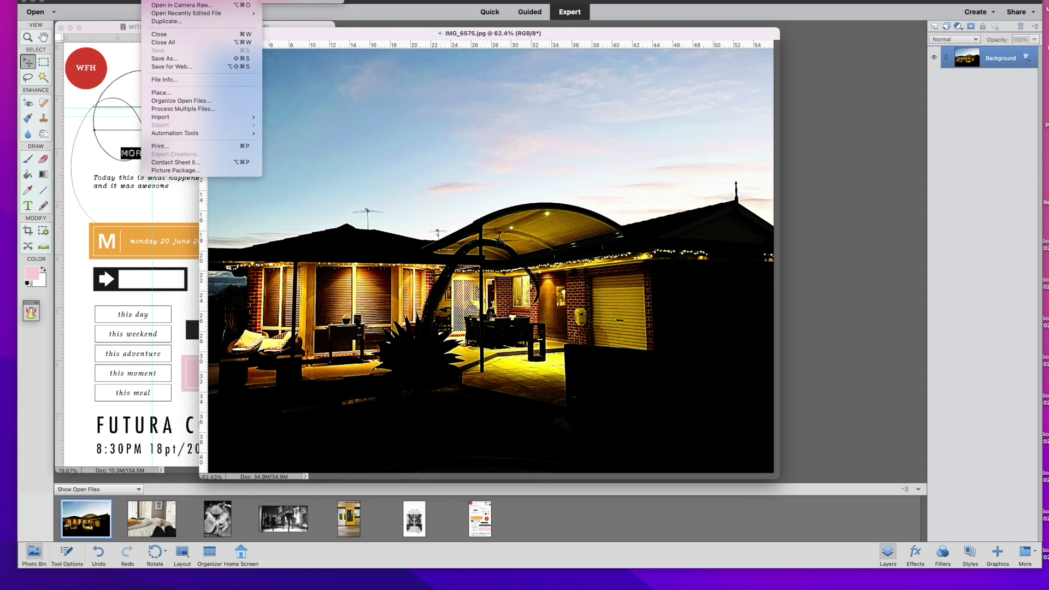
left_click(312, 1)
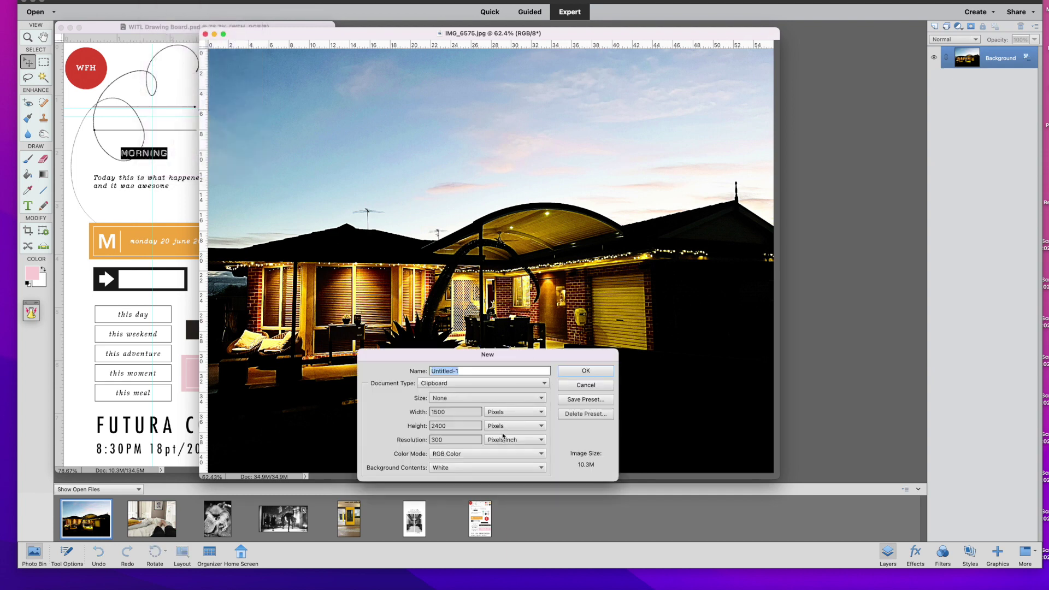
left_click(515, 412)
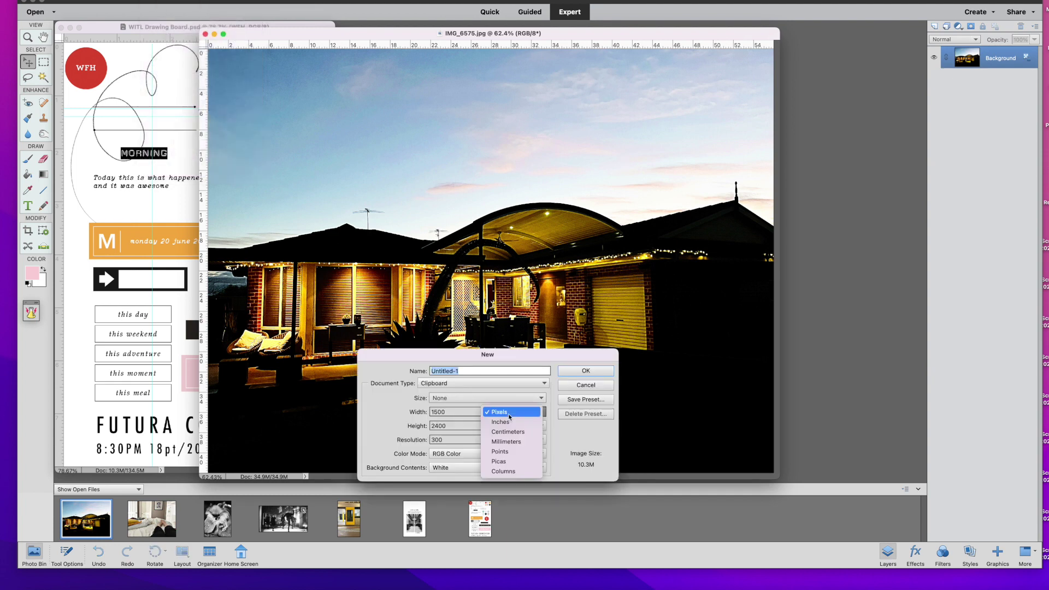
left_click(491, 422)
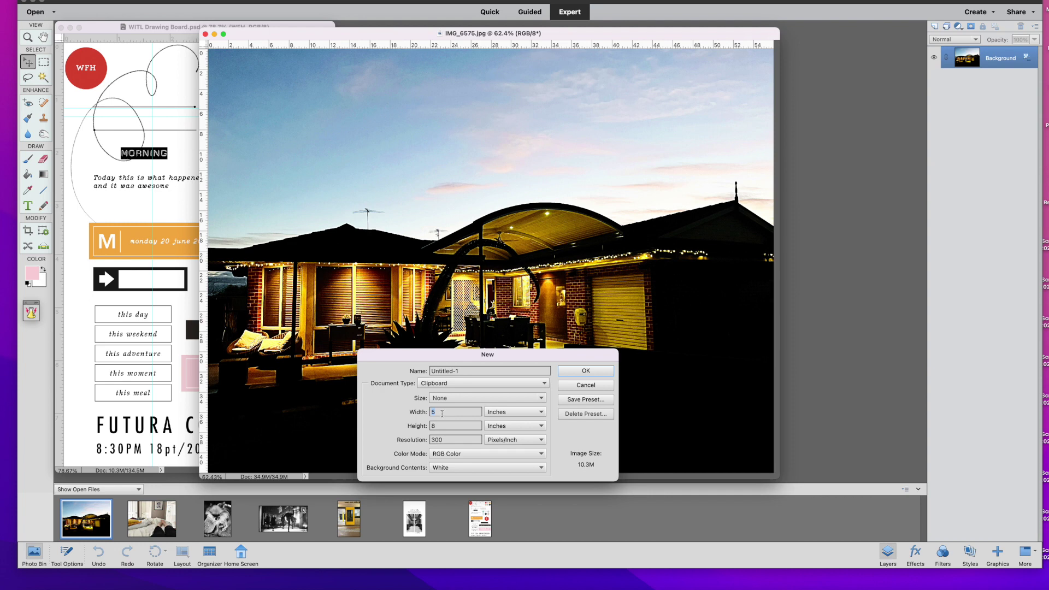
type("10")
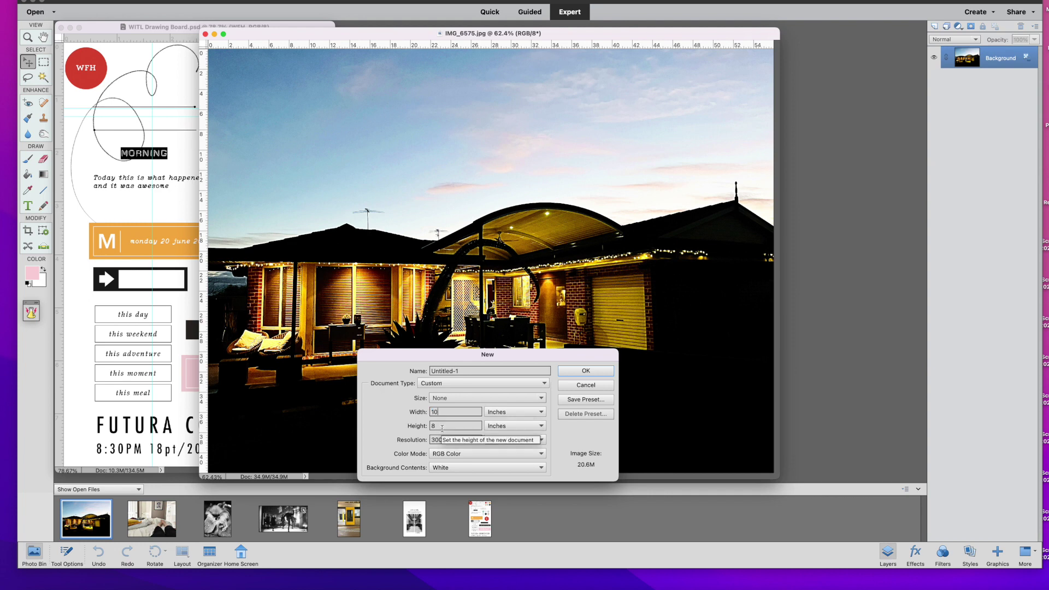
left_click(586, 370)
Place the IMG_6575.jpg house photo on the blank page and enlarge it to cover the whole page
left_click_drag(430, 69, 546, 26)
left_click_drag(99, 521, 552, 267)
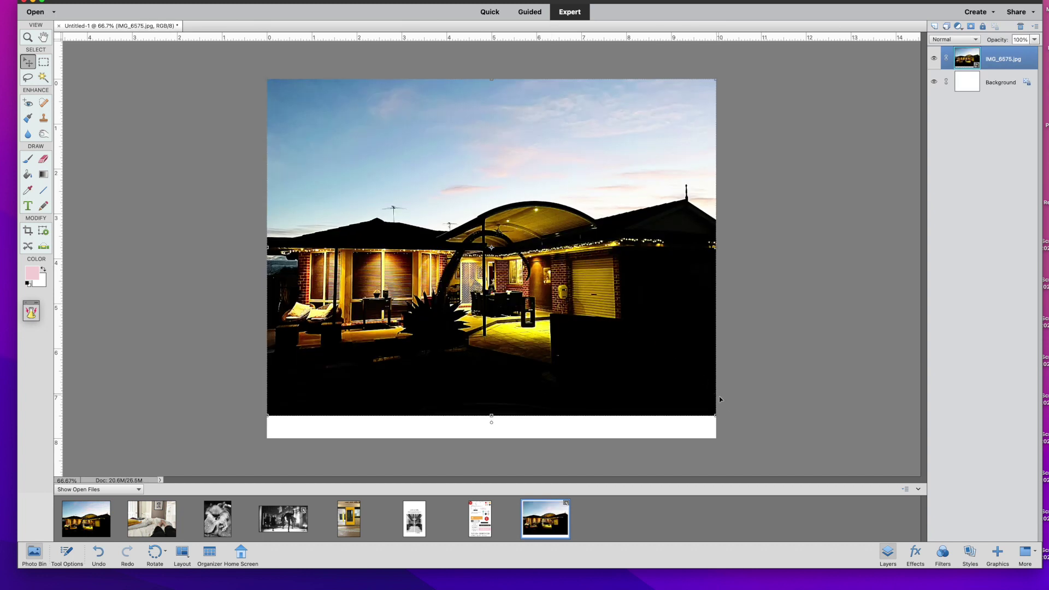
left_click_drag(714, 414, 664, 433)
key("Return")
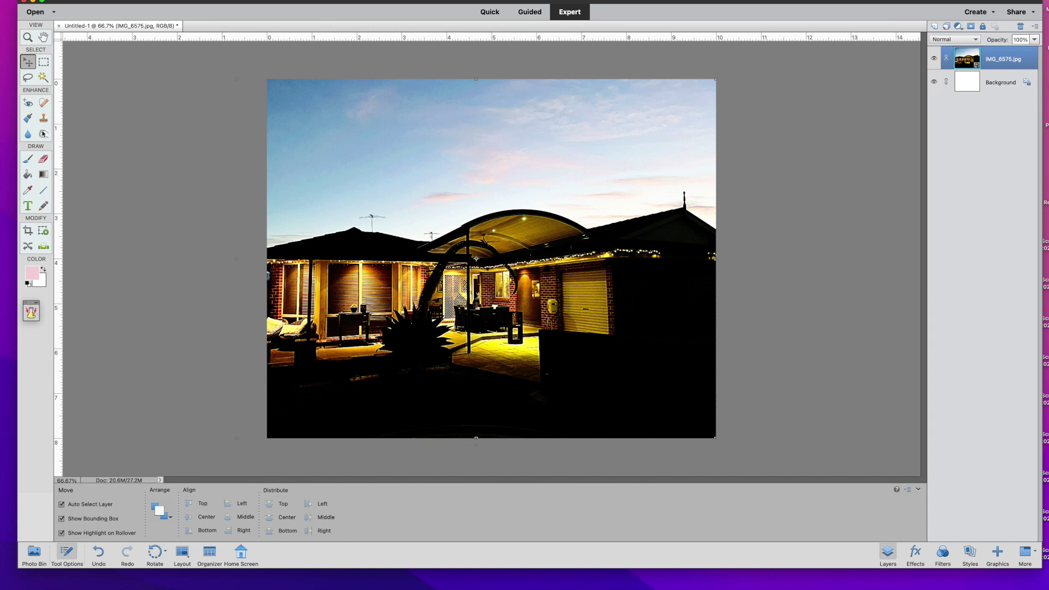
Simplify the IMG_6575.jpg layer and burn the highlights in the dark foreground below the house
left_click(43, 134)
right_click(1009, 61)
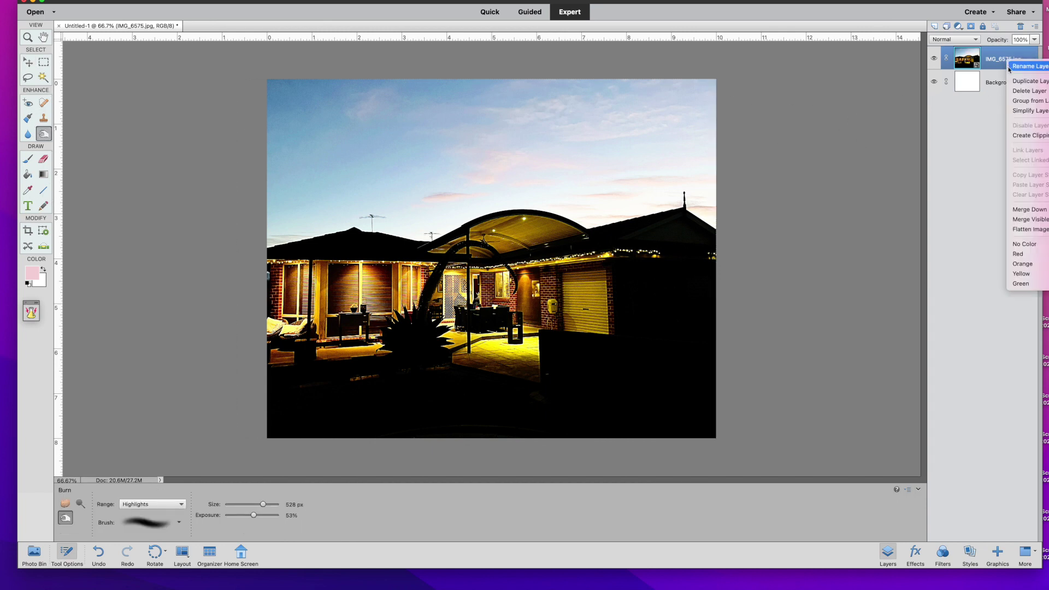
left_click(1016, 111)
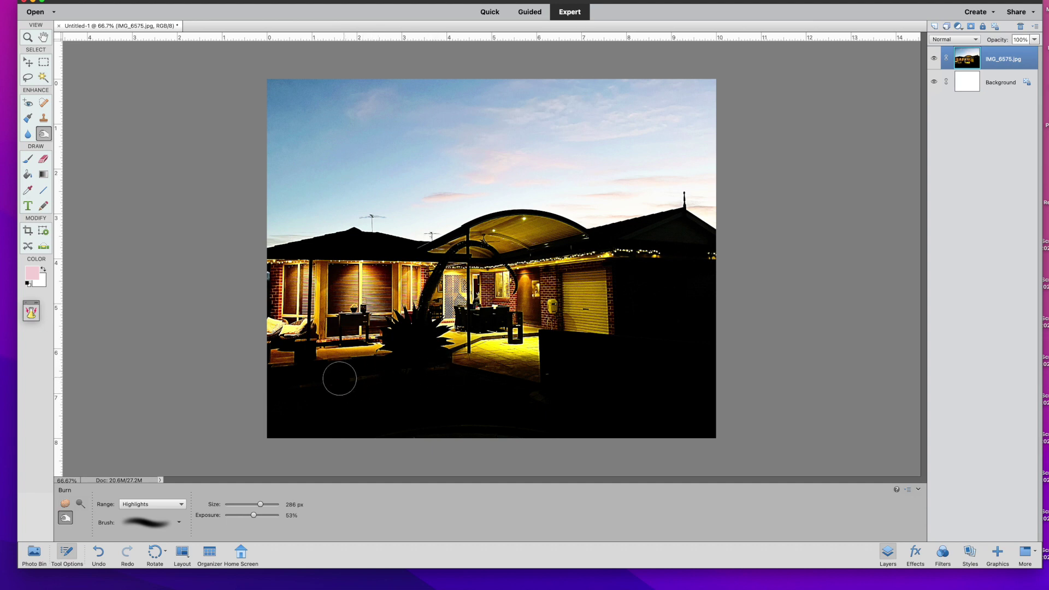
left_click_drag(253, 519, 266, 516)
Enlarge the house photo slightly beyond the page's top-right corner and adjust its vertical position
left_click(32, 64)
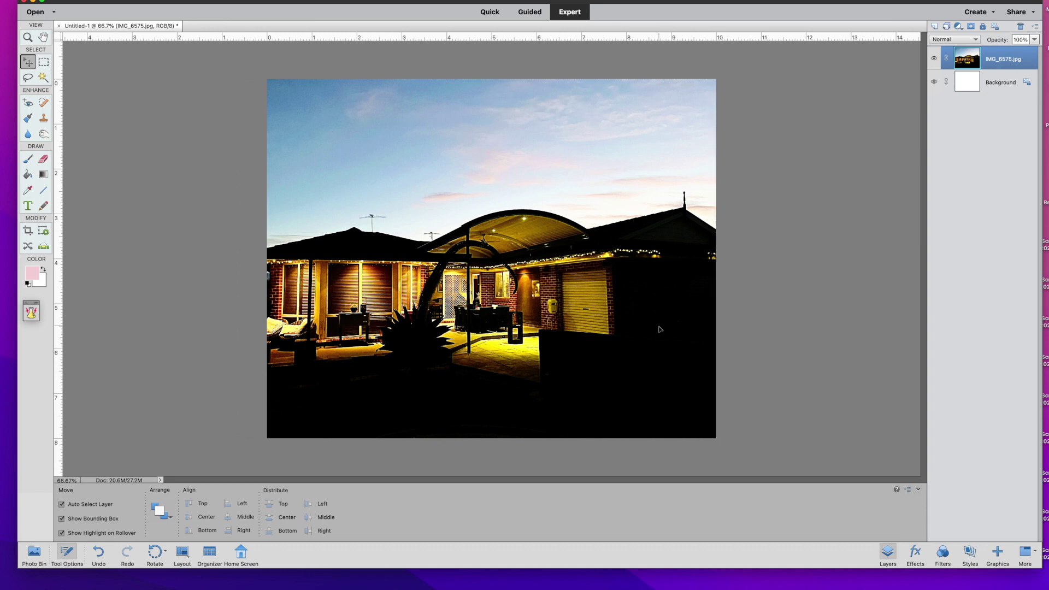
left_click_drag(717, 80, 735, 64)
key("Return")
left_click_drag(680, 155, 679, 183)
left_click_drag(679, 175, 678, 170)
left_click(792, 243)
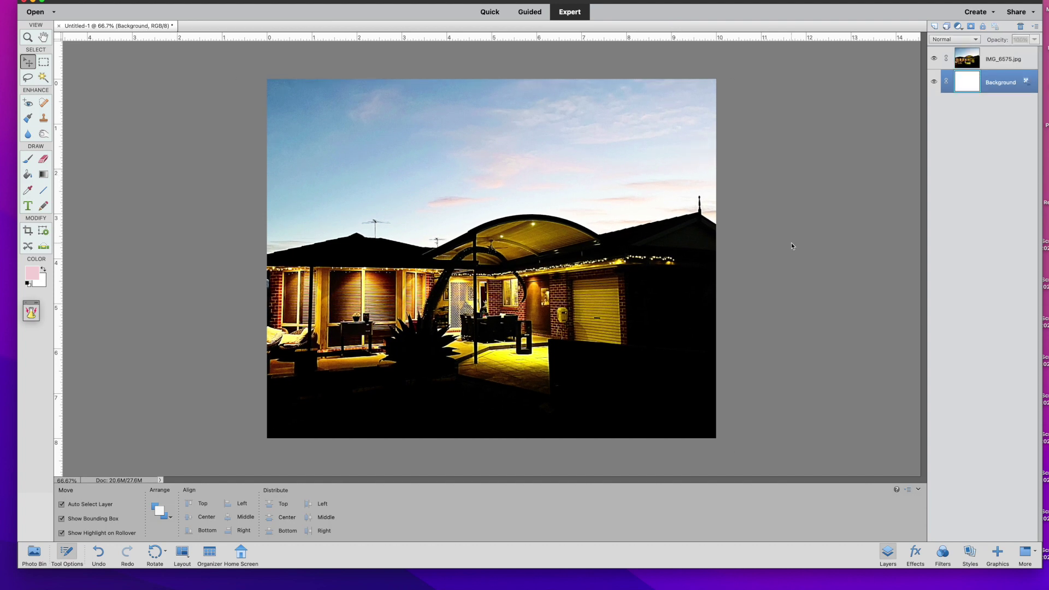
Shift the house photo to the right so more of the house's left end fits on the page
left_click_drag(679, 270, 702, 303)
left_click(795, 347)
mouse_move(691, 347)
left_mouse_down()
mouse_move(690, 356)
mouse_move(691, 347)
left_mouse_up()
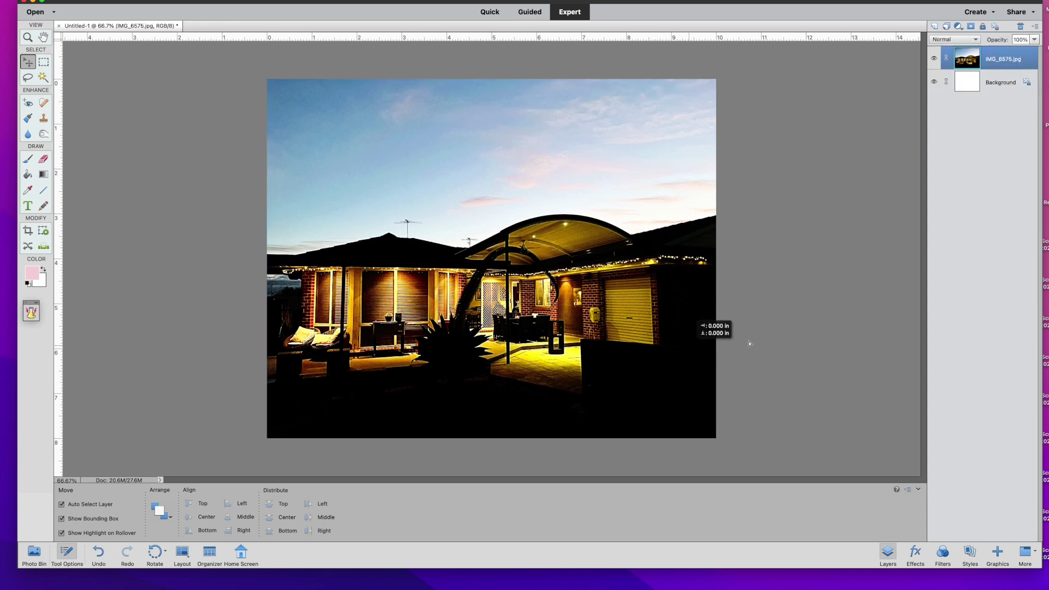
left_click(721, 347)
Save the page as Thu11.psd in the THU folder
left_click(156, 1)
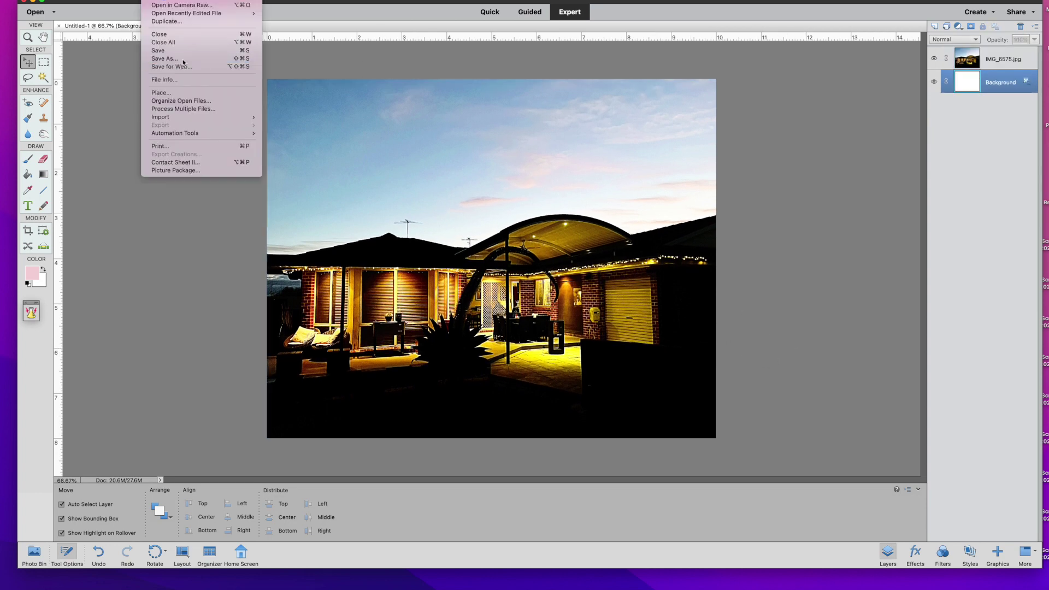
left_click(180, 59)
scroll(452, 232, "down", 3)
type("Thu10")
key("BackSpace")
type("1")
key("Return")
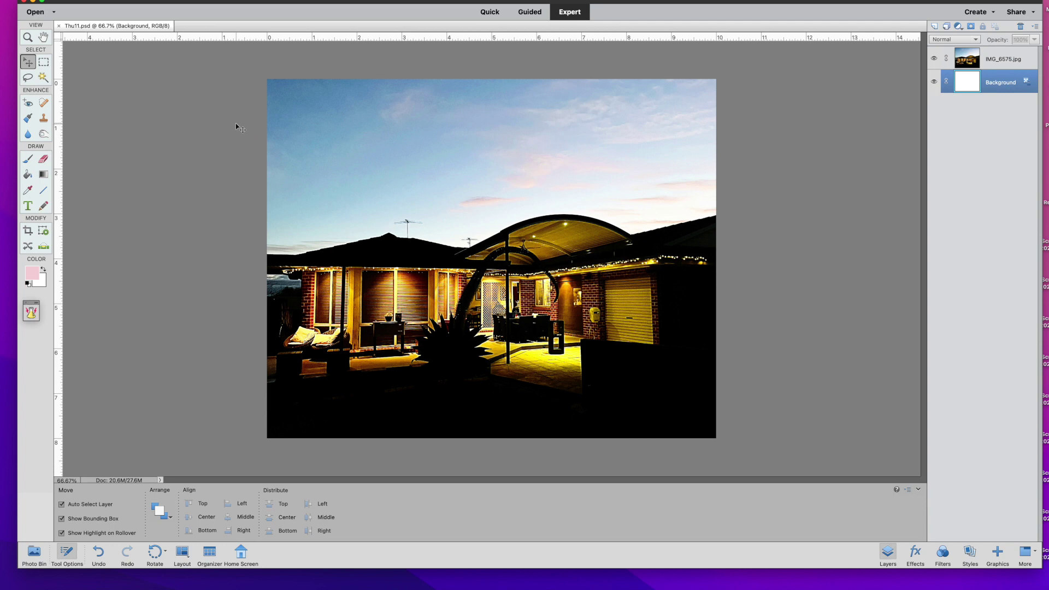
Check the open files and look over the saved pages in the THU folder in Finder
left_click(33, 559)
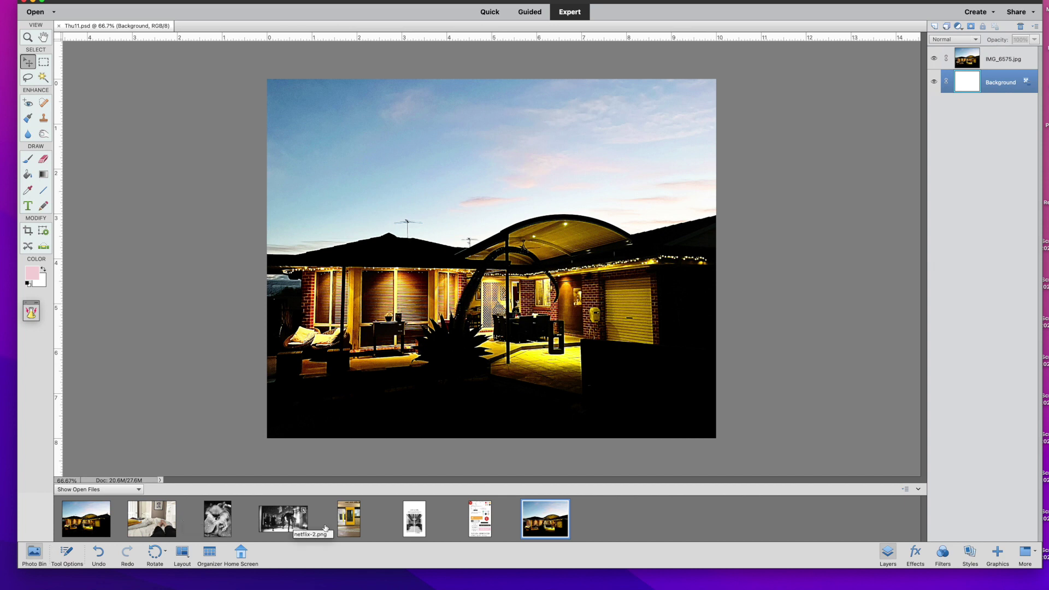
left_click_drag(341, 527, 359, 432)
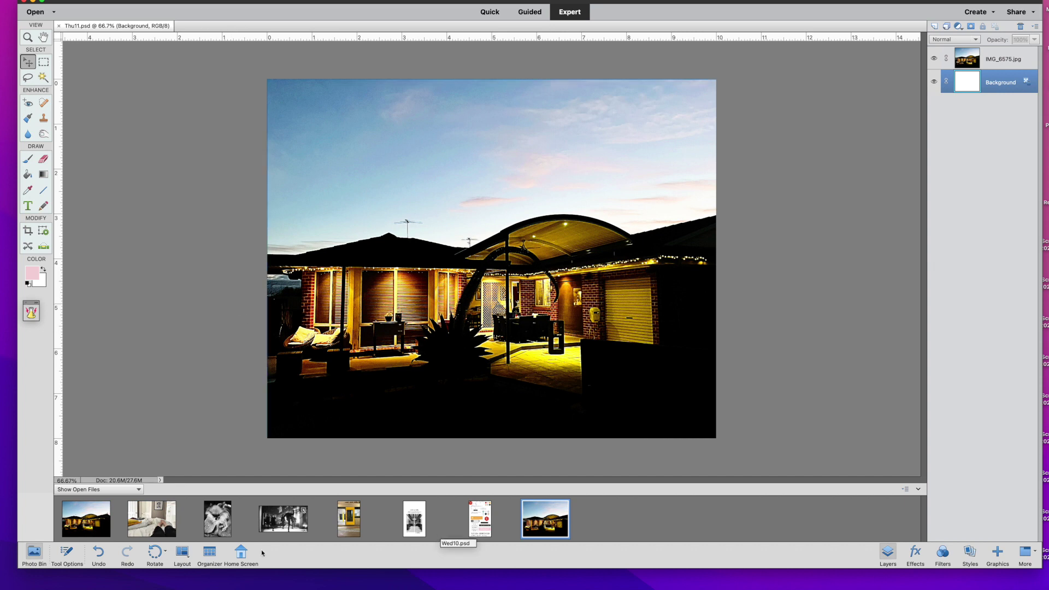
left_click(32, 589)
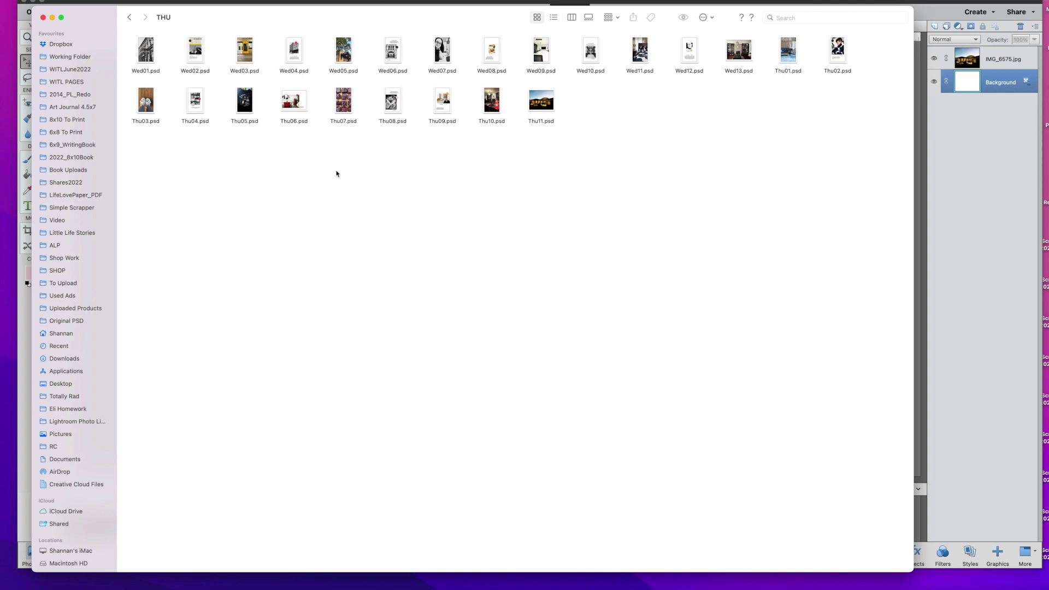
key("super+Tab")
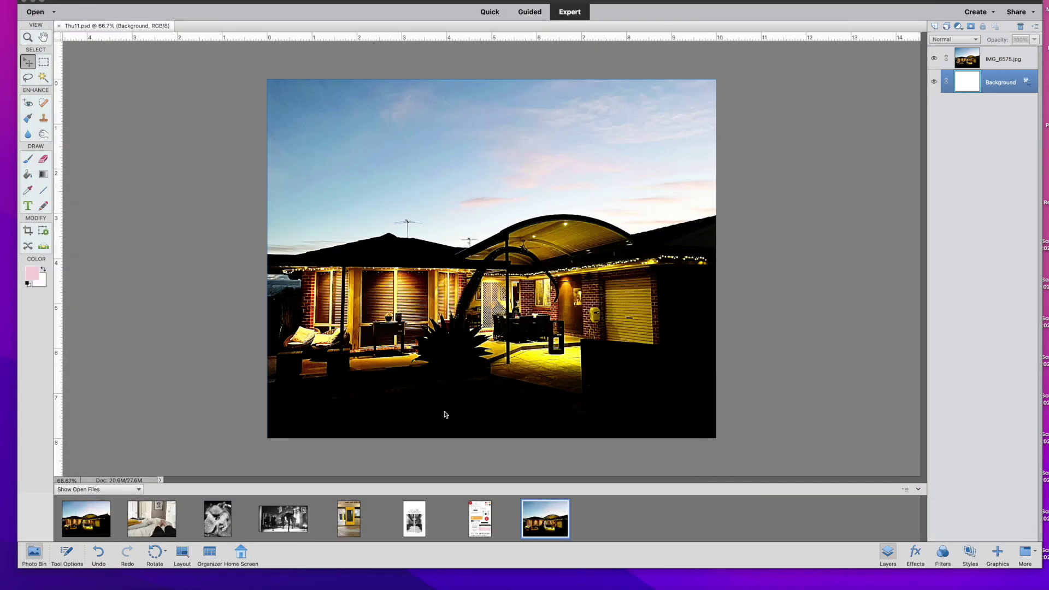
Bring up the Wed10.psd page and save it as Thu12.psd in the THU folder
left_click(416, 528)
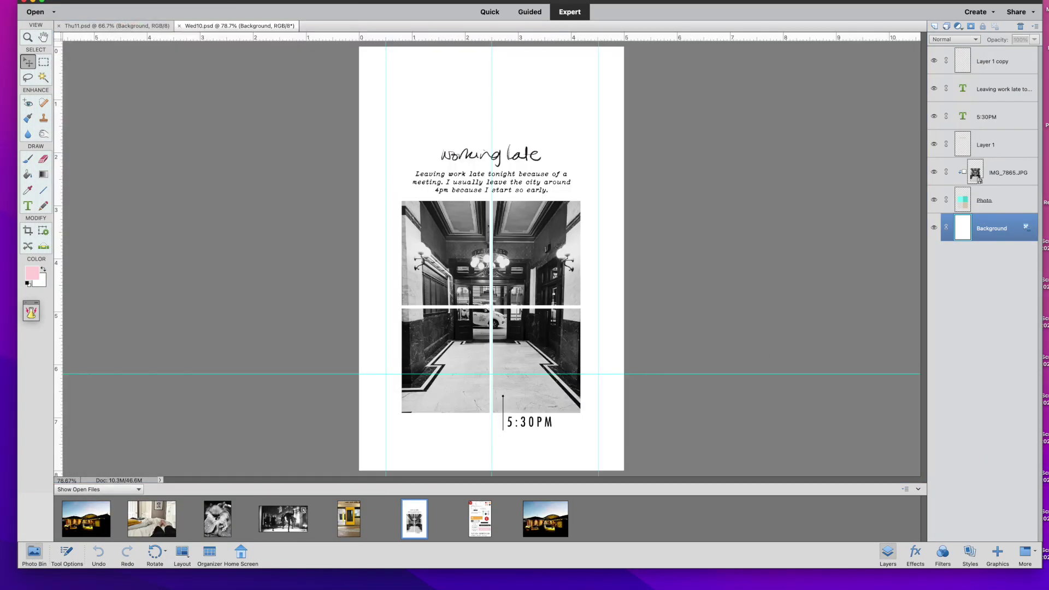
left_click(150, 0)
left_click(179, 58)
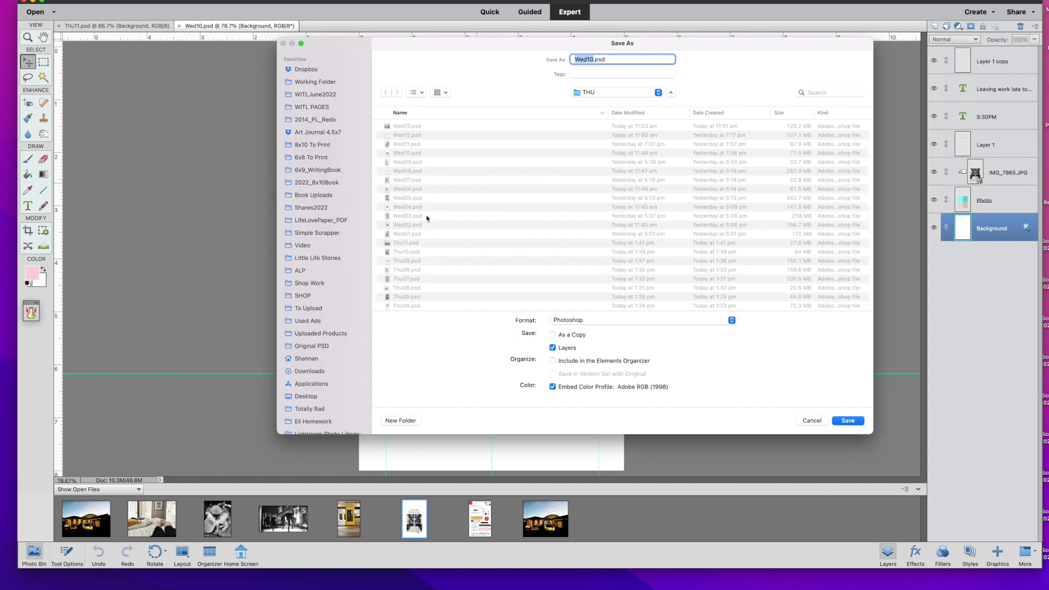
left_click(590, 59)
key("BackSpace")
type("2")
key("Return")
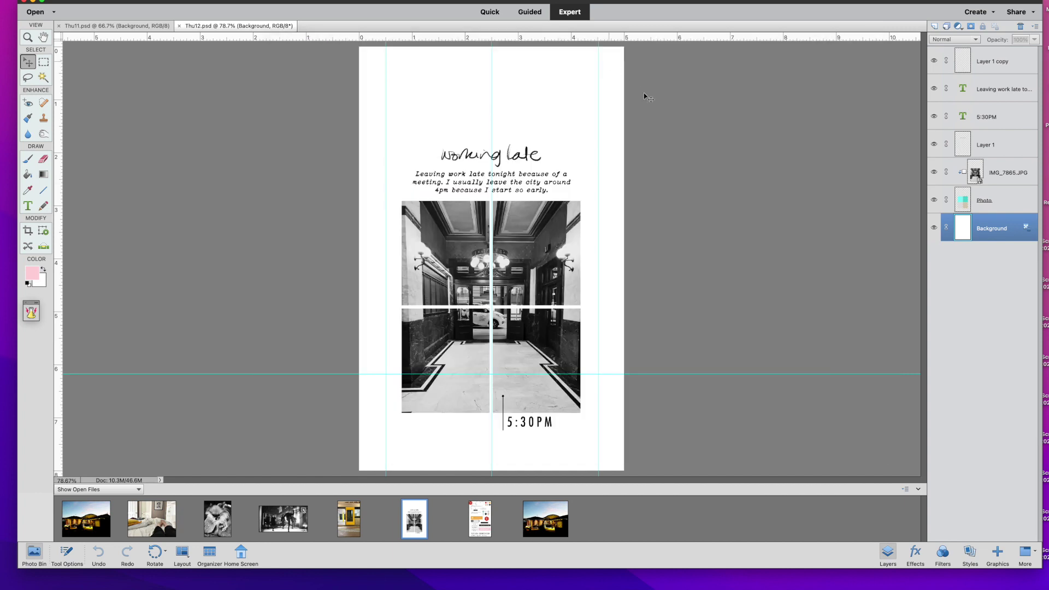
Delete the IMG_7865.JPG photo and its Photo mask layer from the page
left_click(983, 173)
left_click(983, 200, "shift")
left_click_drag(990, 175, 1019, 26)
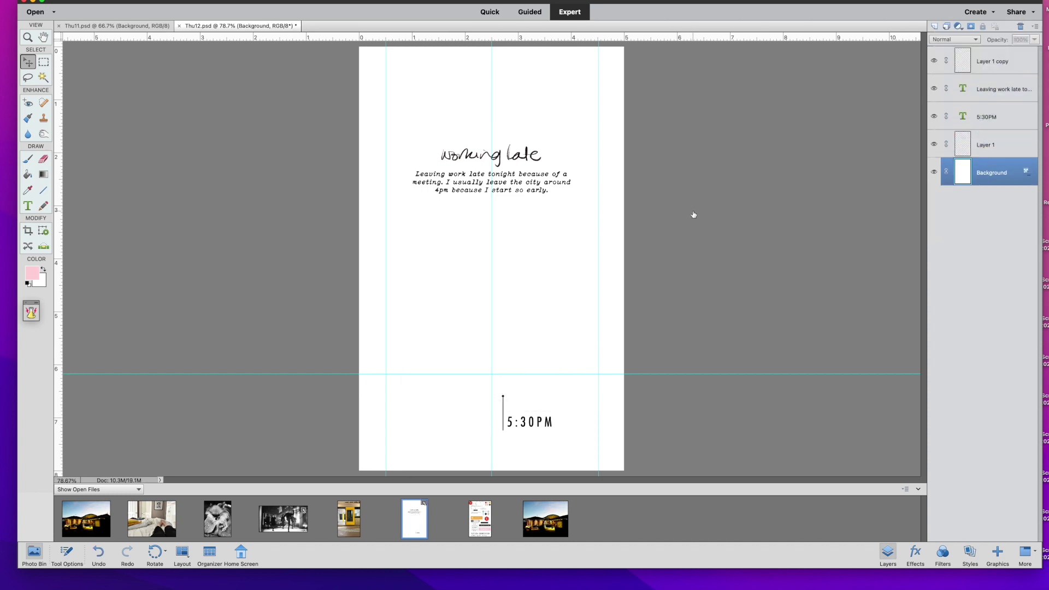
Place the netflix-2.png image on the page and enlarge it to nearly the full page width
left_click_drag(284, 518, 467, 299)
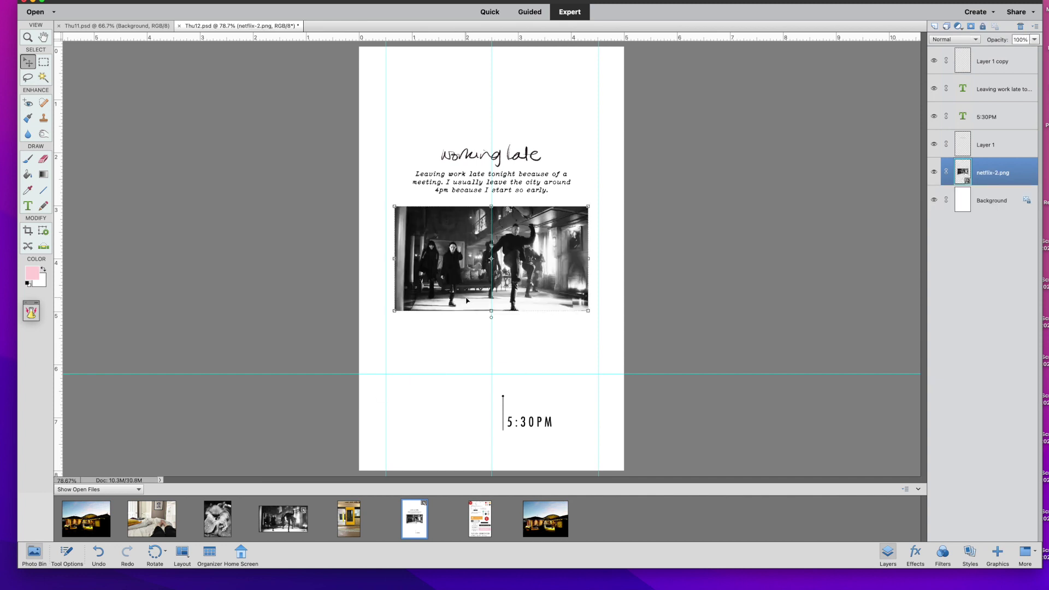
left_click_drag(587, 312, 624, 366)
left_click(587, 334)
left_click(577, 342)
left_click_drag(577, 342, 565, 337)
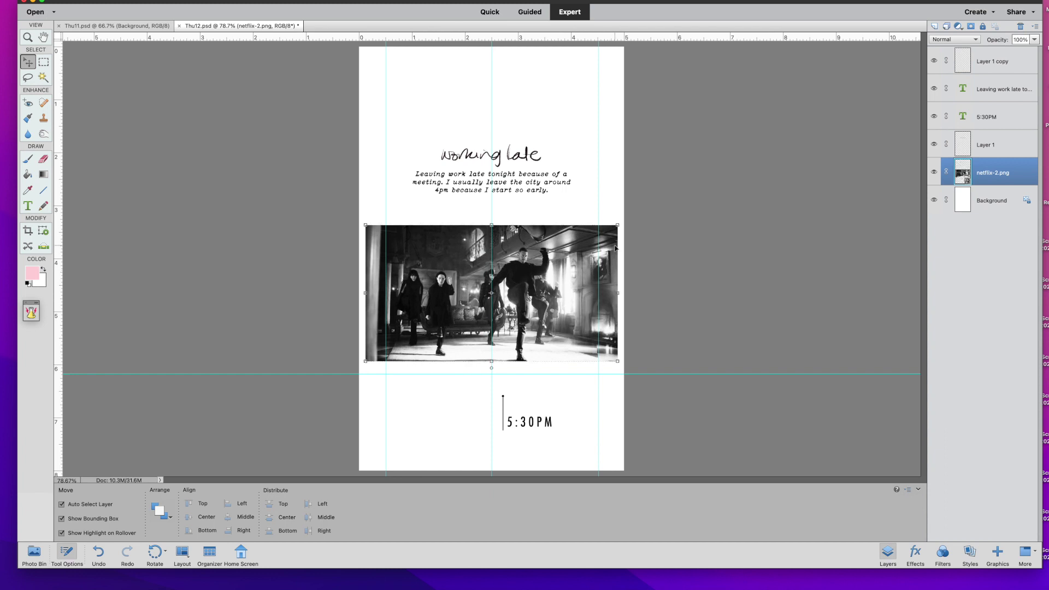
Trim the image's right edge at the vertical guide and recentre the image with its bottom on the horizontal guide
left_click(44, 63)
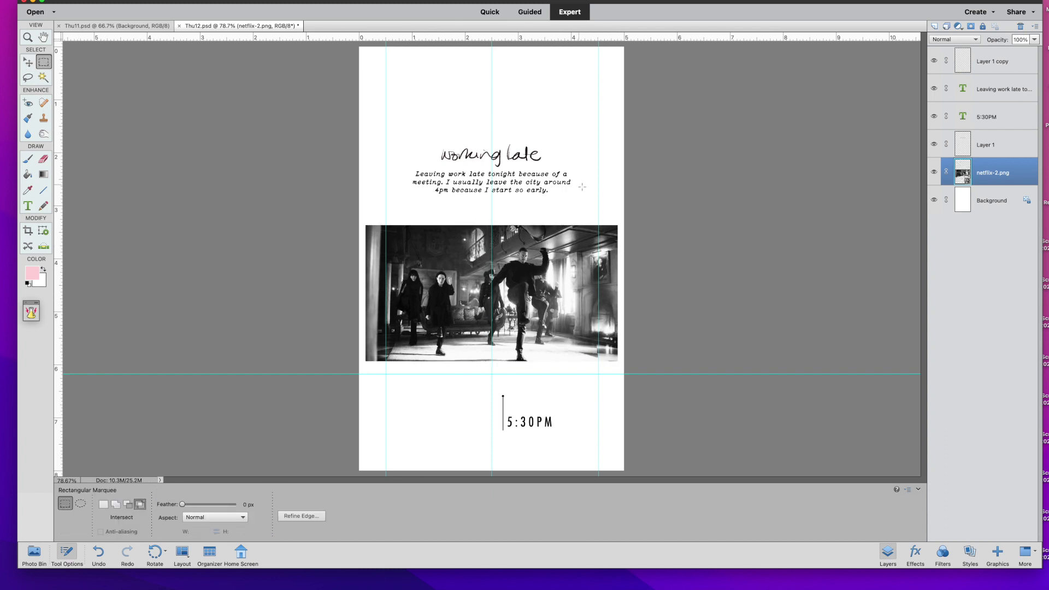
left_click_drag(598, 218, 627, 375)
key("Delete")
left_click(599, 200)
key("super+d")
key("v")
mouse_move(510, 268)
left_mouse_down()
mouse_move(523, 265)
mouse_move(522, 251)
mouse_move(518, 280)
left_mouse_up()
Move the pointer line and time under the image's lower-right part and change the time to 7:30PM
left_click_drag(503, 398, 547, 367)
left_click_drag(548, 422, 551, 387)
double_click(578, 387)
left_click(578, 386)
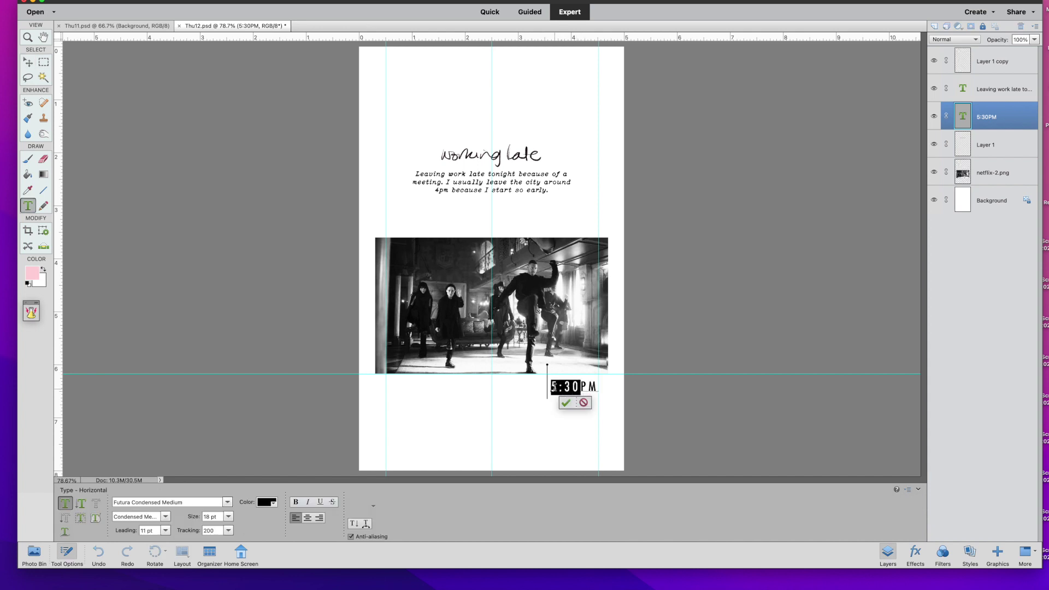
type("7:30")
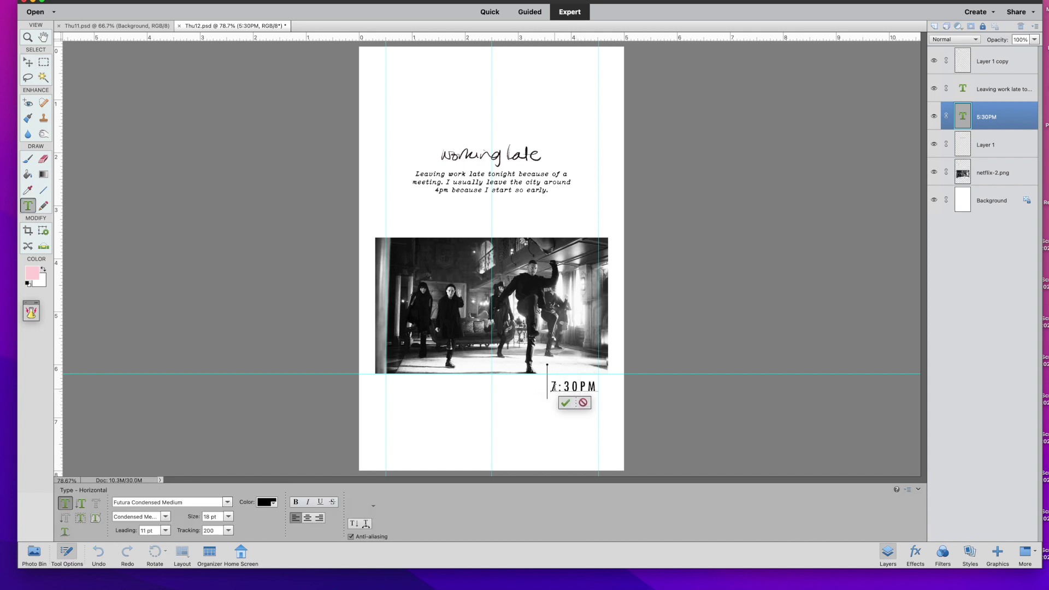
left_click(565, 403)
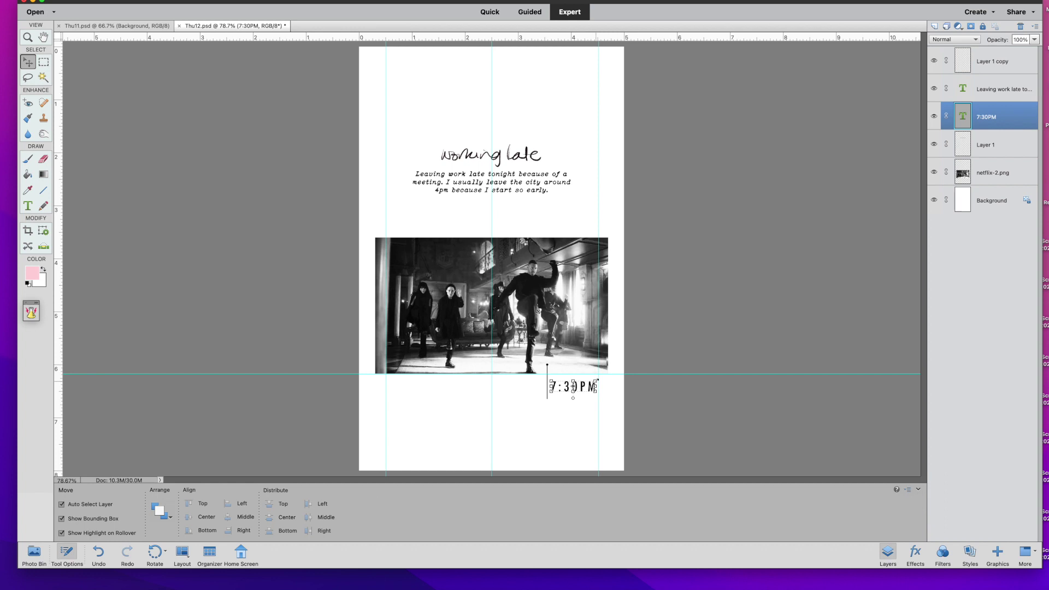
key("Up")
key("Up")
key("Up")
key("Up")
key("Up")
Move the caption paragraph down to just above the image and delete the handwritten "working late" title
left_click_drag(535, 190, 534, 221)
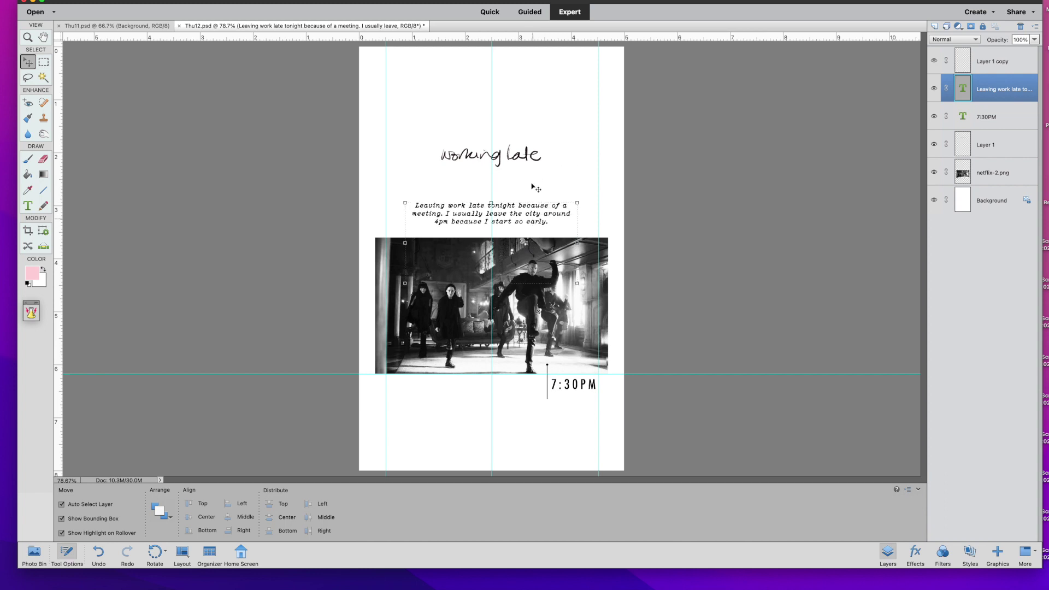
left_click(537, 161)
left_click(531, 158)
left_click_drag(931, 141, 1020, 26)
left_click(504, 434)
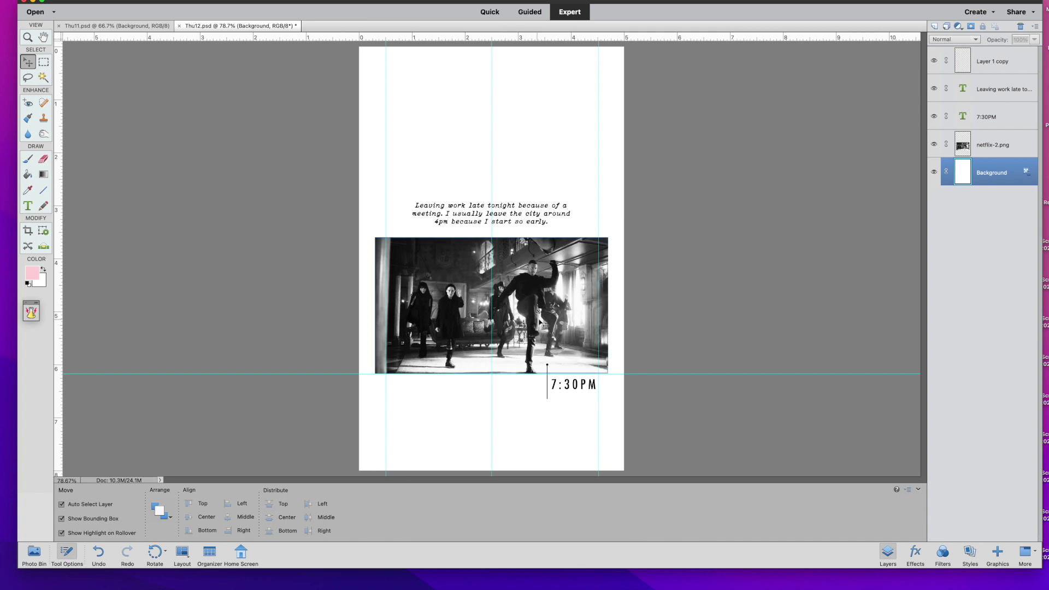
Save the Thu12.psd page and close the open pages
left_click(537, 323)
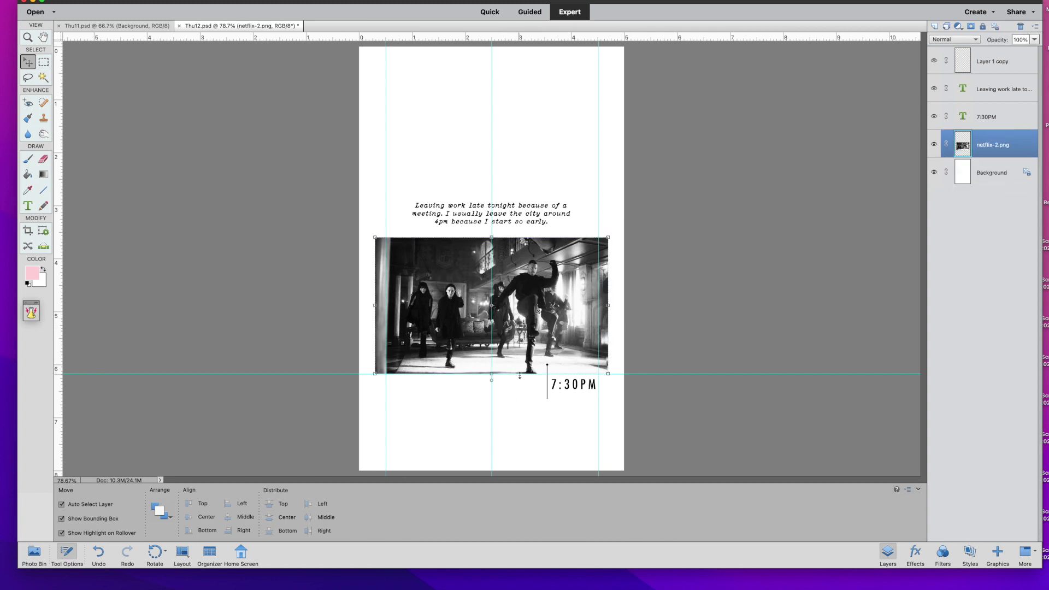
double_click(573, 383)
left_click(584, 421)
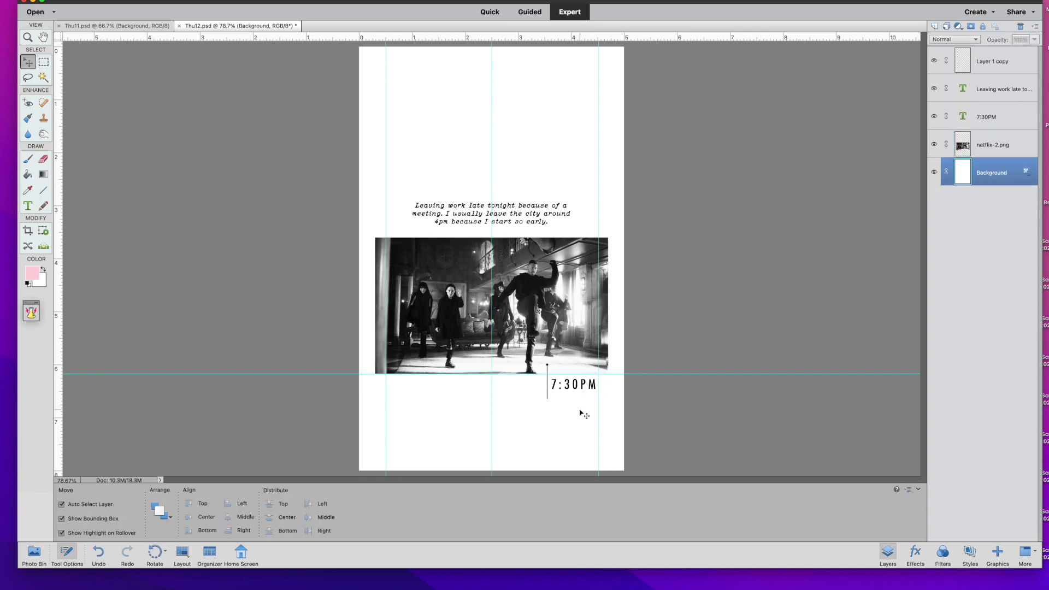
key("super+s")
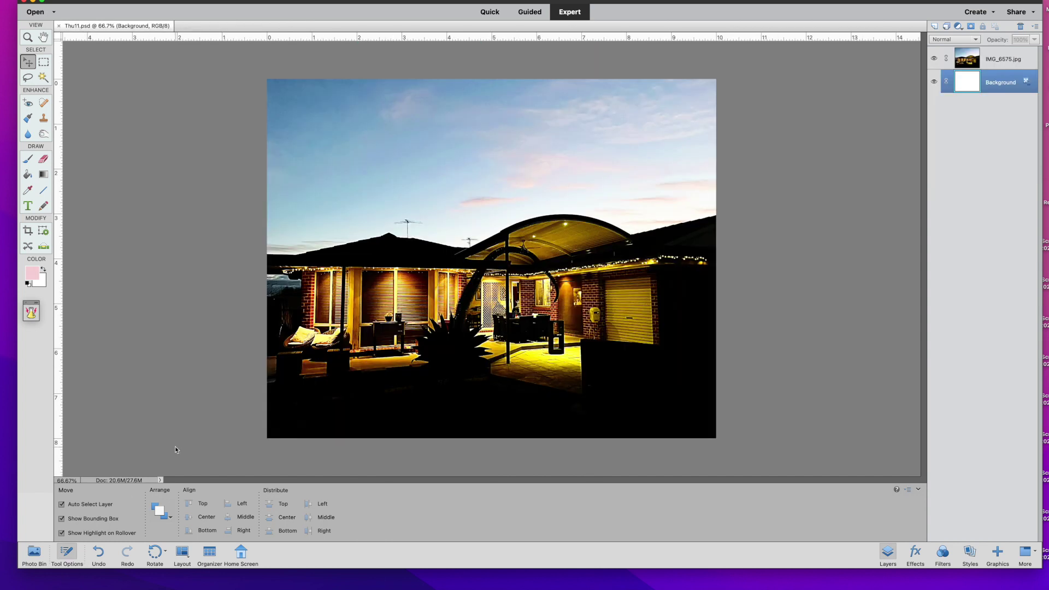
left_click(61, 504)
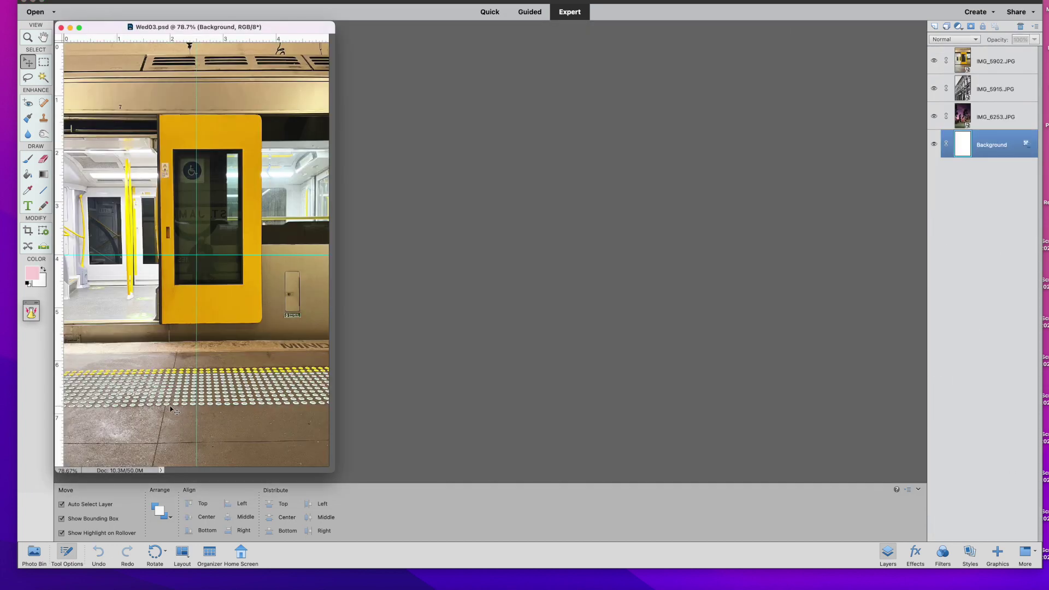
key("super+w")
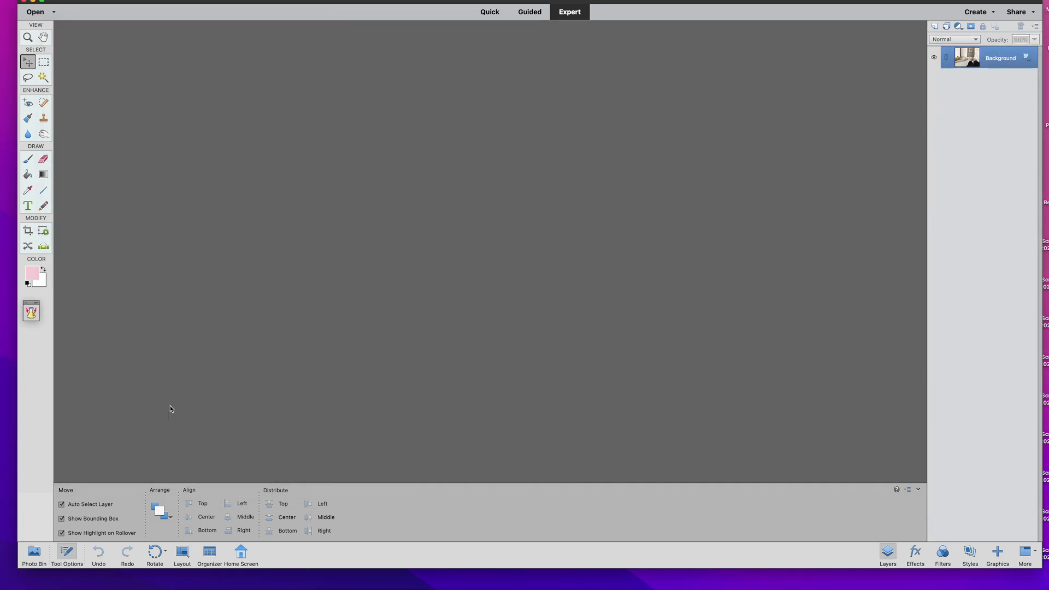
Close the leftover black-and-white source photos that are still open
left_click(34, 553)
right_click(156, 516)
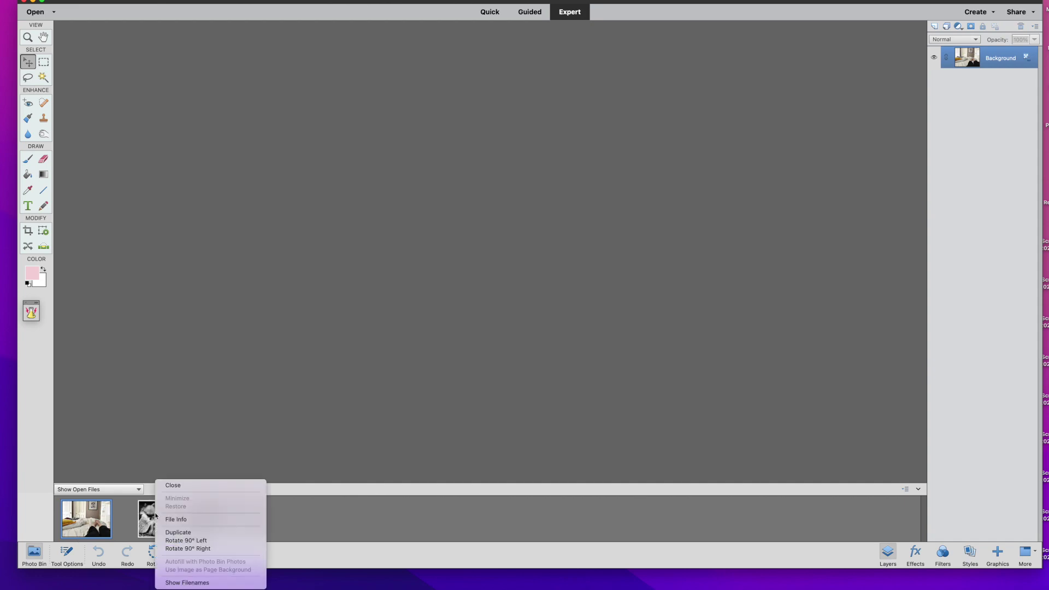
left_click(164, 485)
key("super+w")
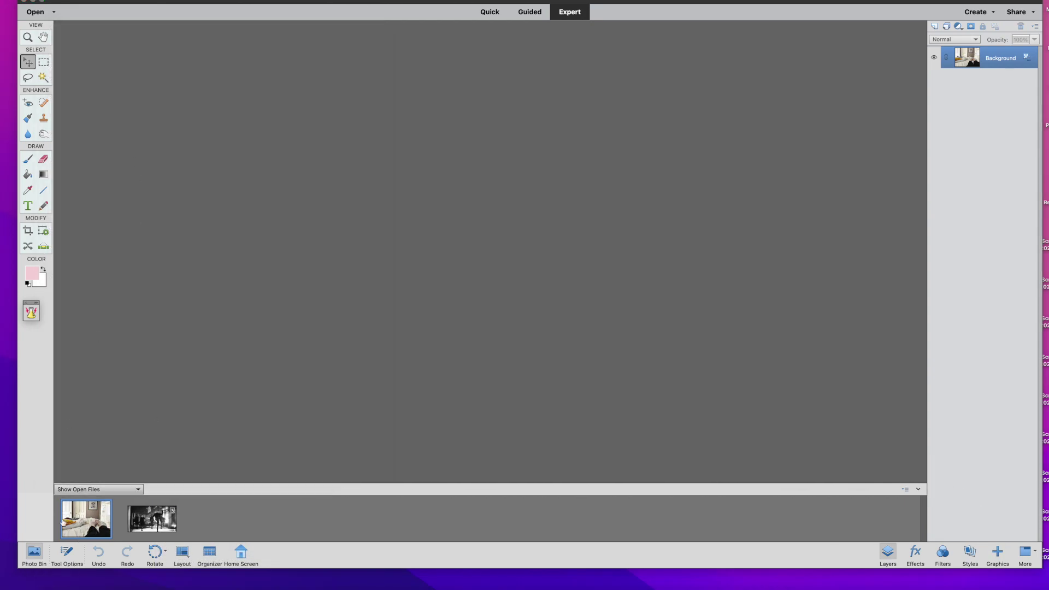
Switch to Finder and remove the Wed01.psd to Wed13.psd files from the THU folder in WITL PAGES
left_click(51, 588)
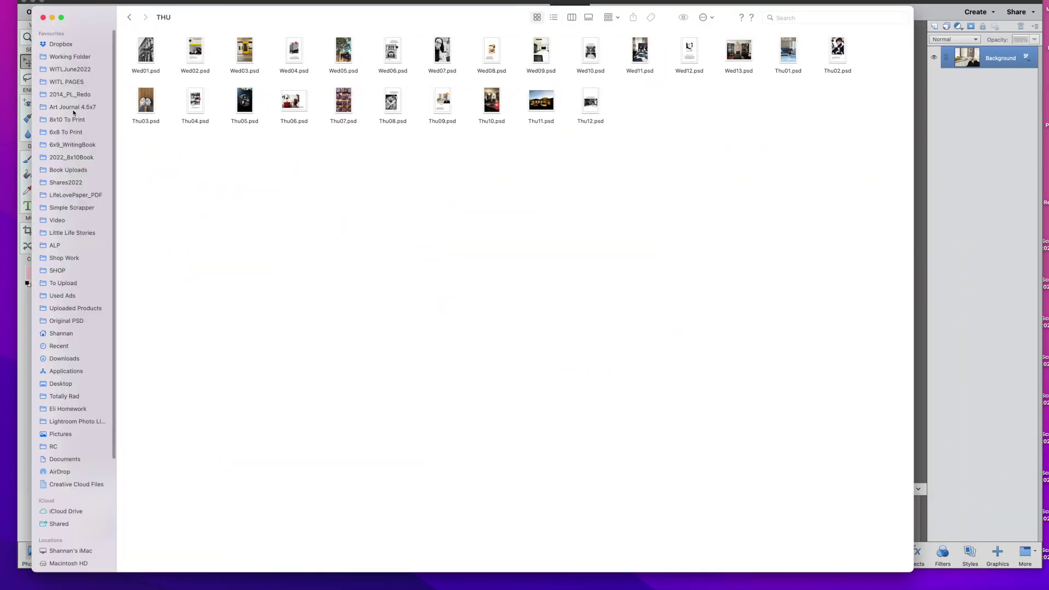
left_click(69, 82)
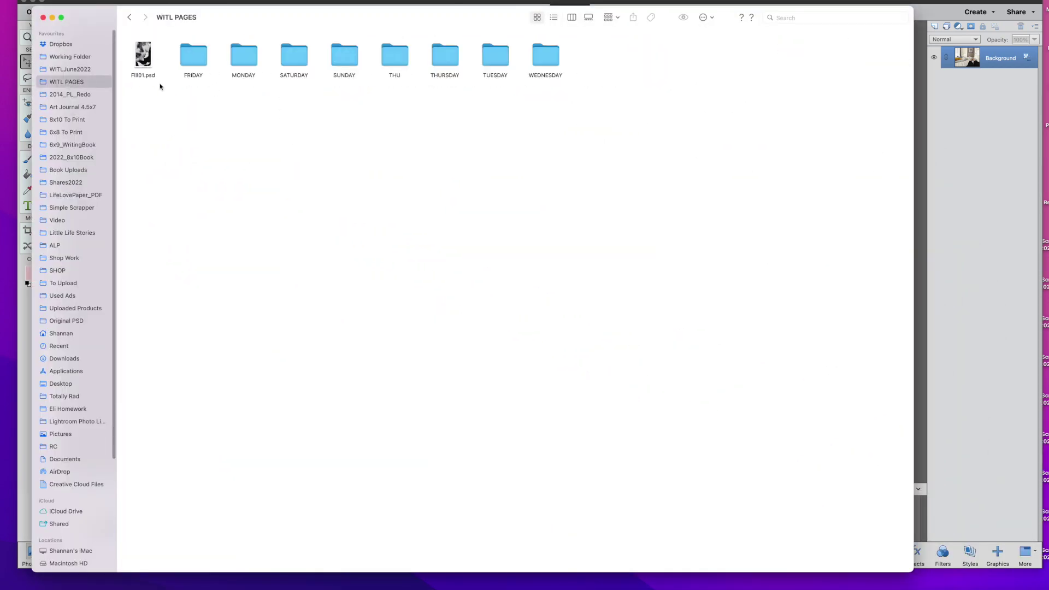
double_click(395, 66)
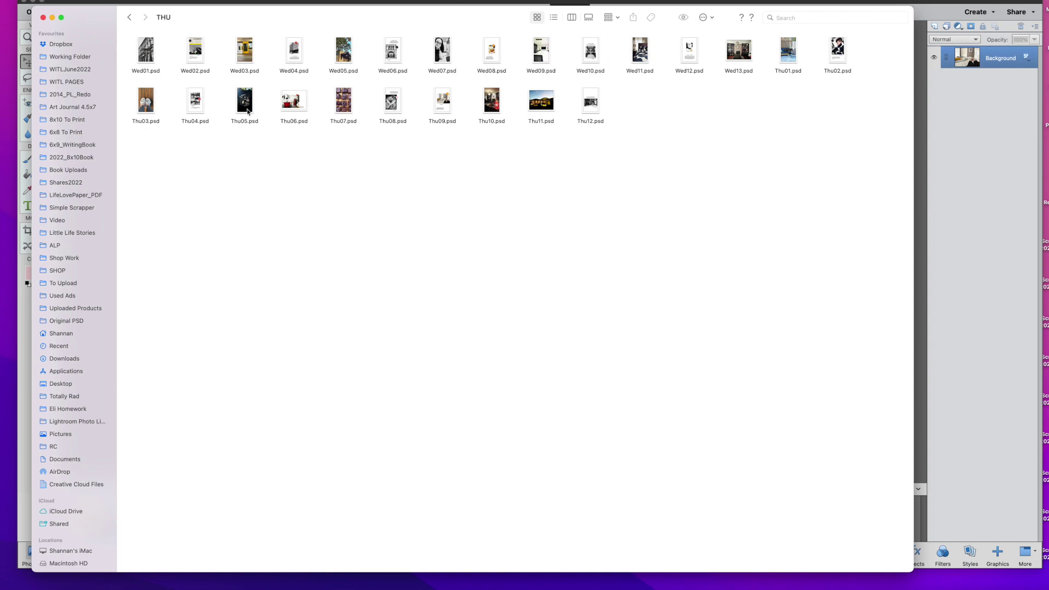
left_click_drag(132, 56, 907, 581)
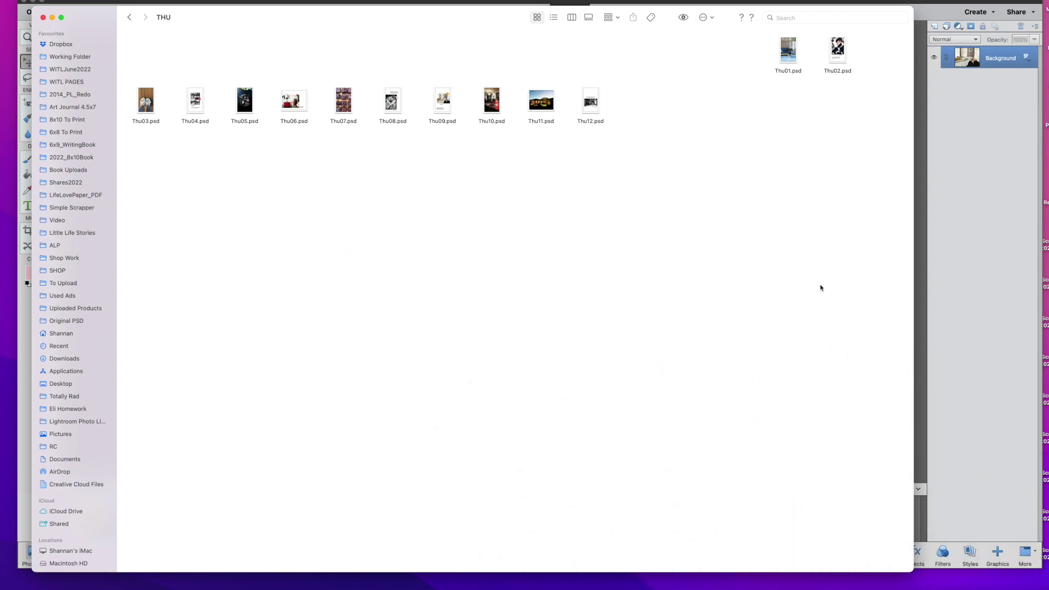
Review the finished Thursday pages one by one in gallery view, from Thu01.psd through Thu12.psd
left_click(588, 18)
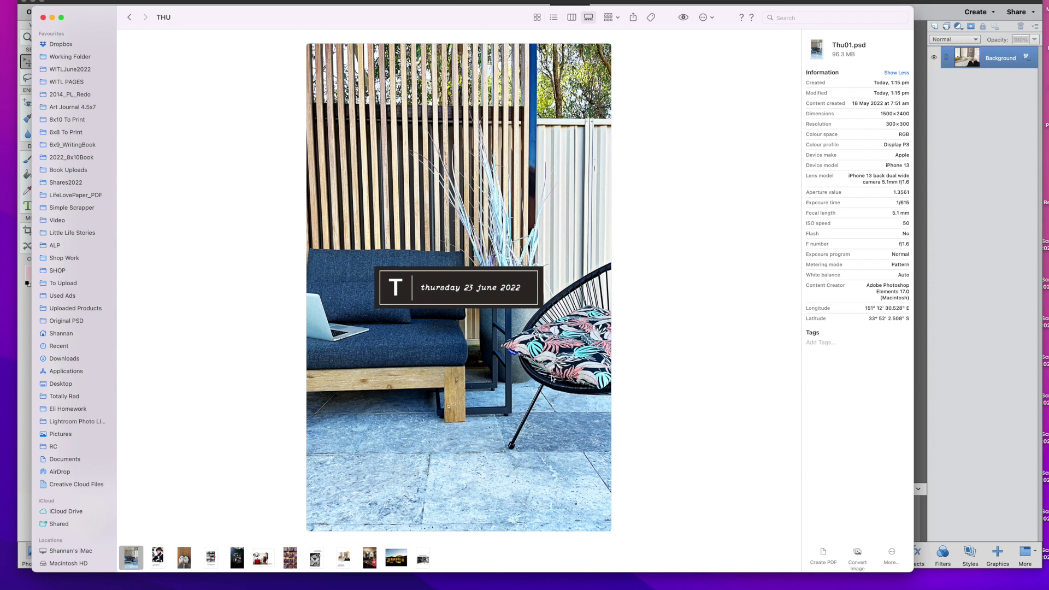
key("Right")
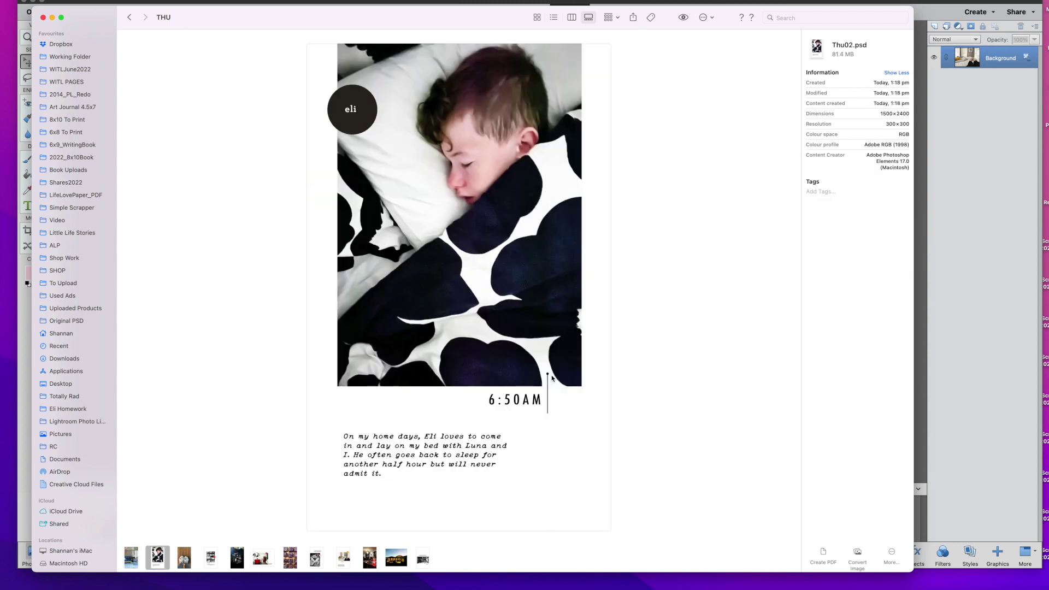
key("Right")
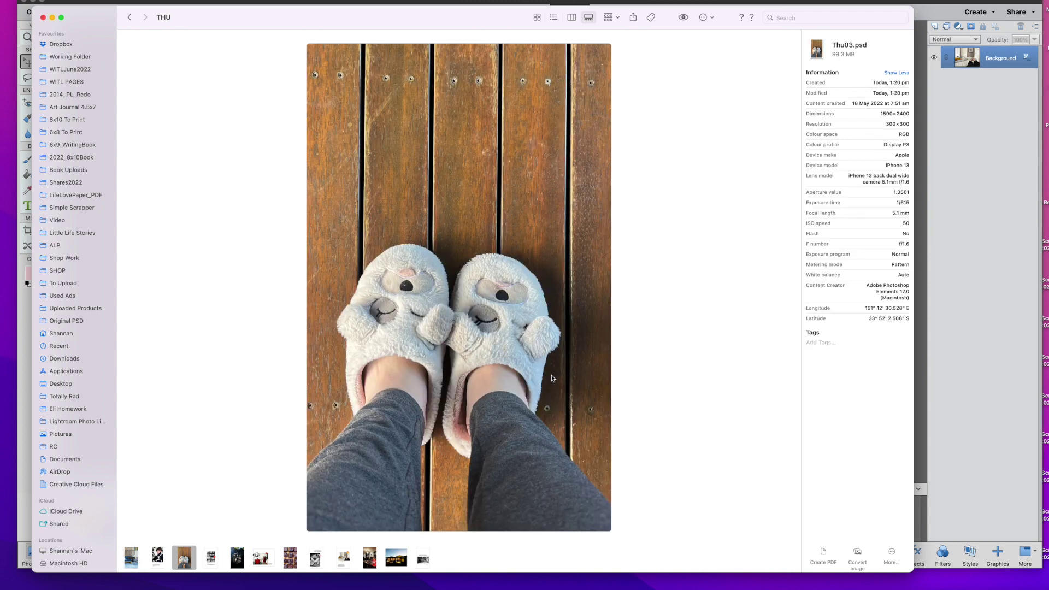
key("Right")
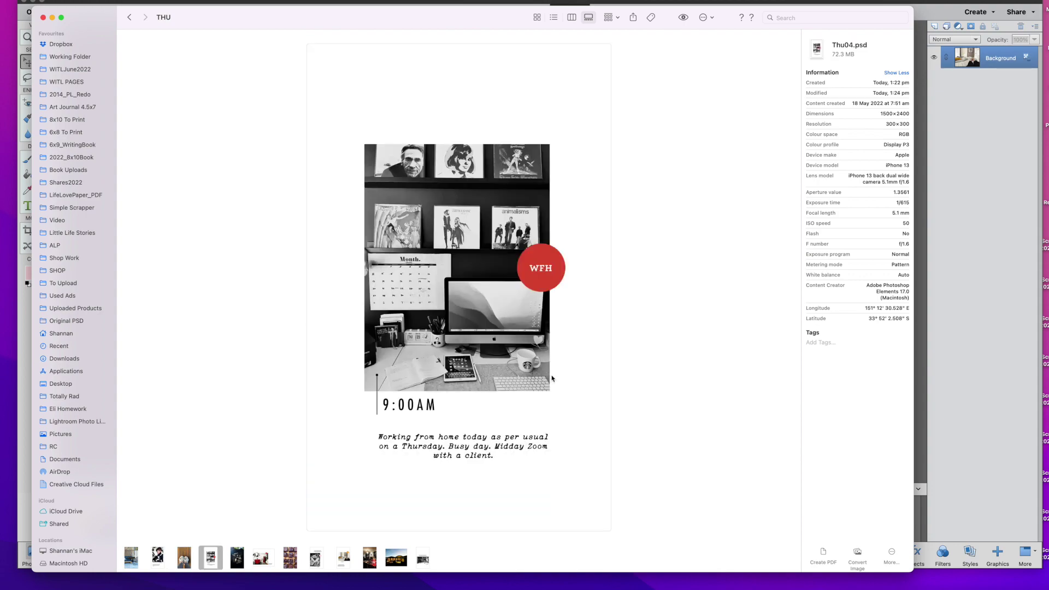
key("Right")
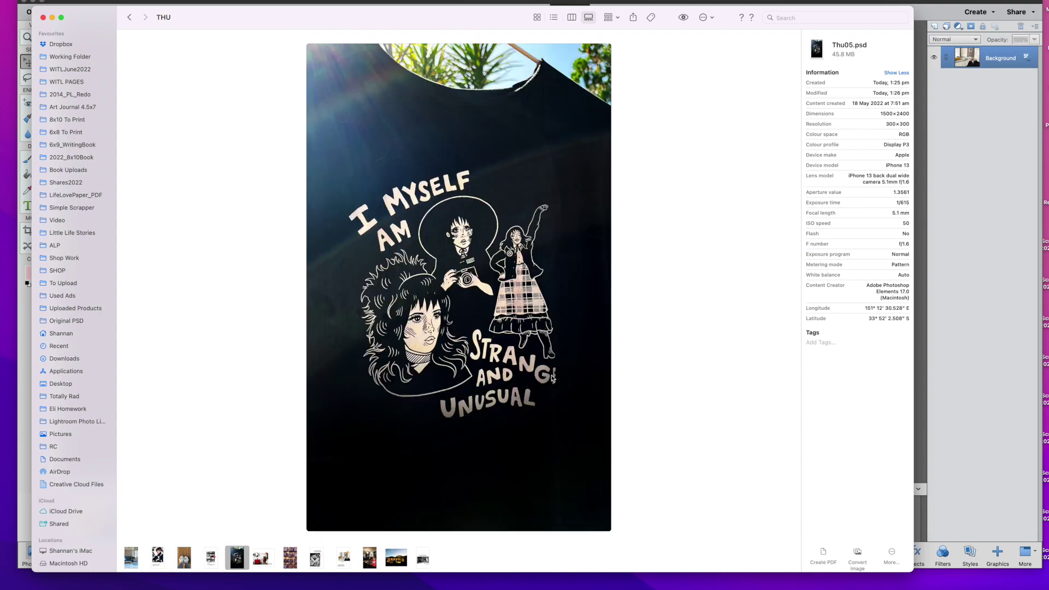
key("Right")
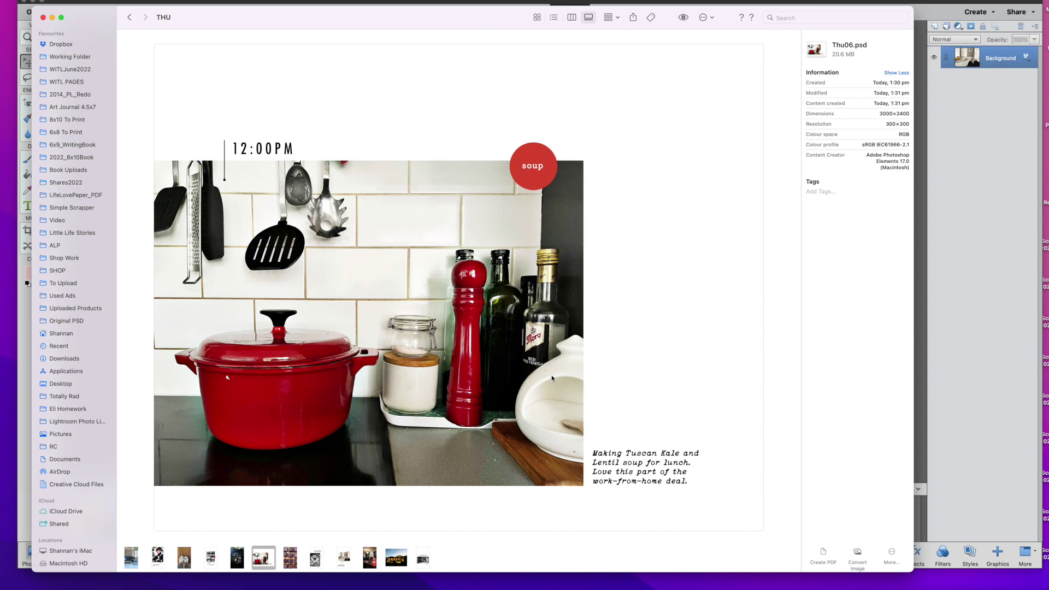
key("Right")
key("Right")
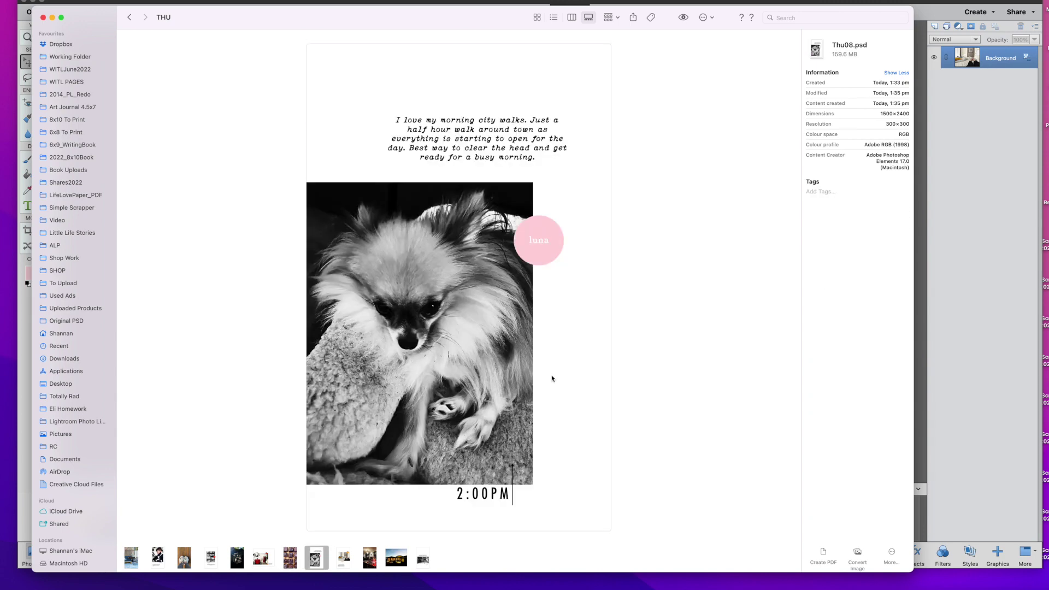
key("Right")
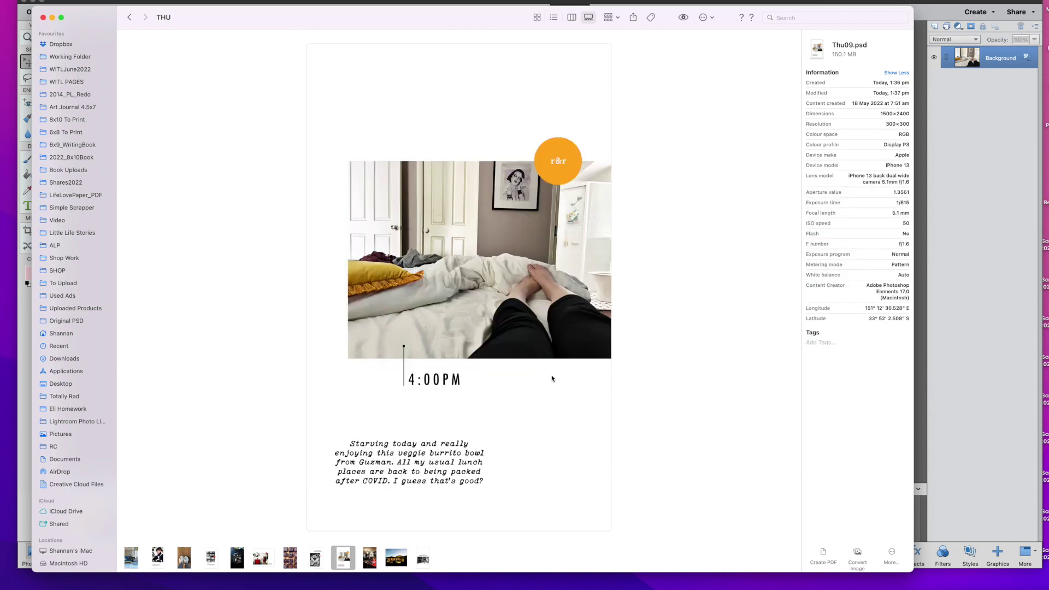
key("Right")
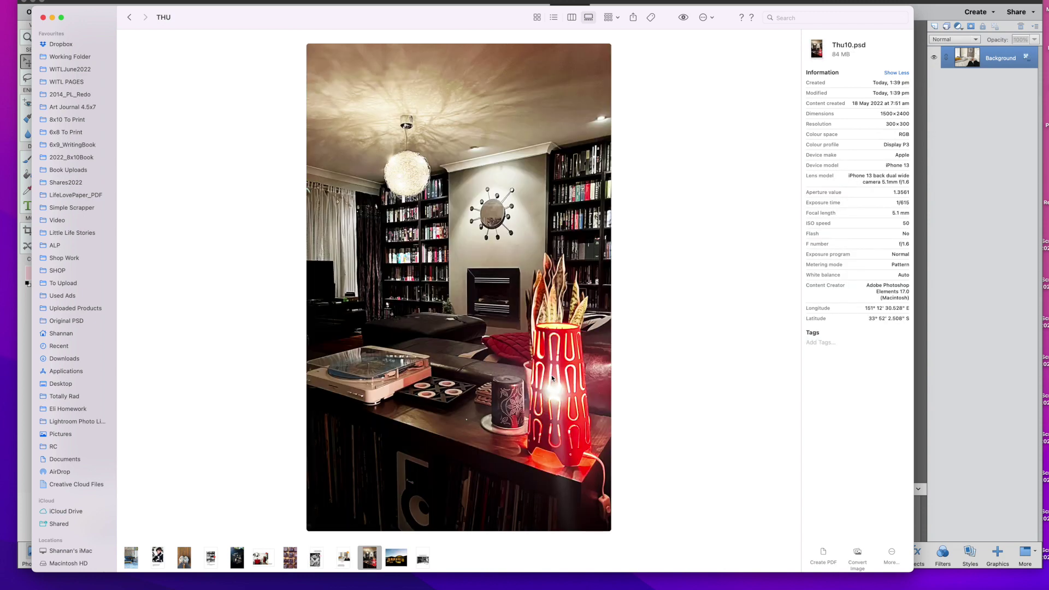
key("Right")
key("Right")
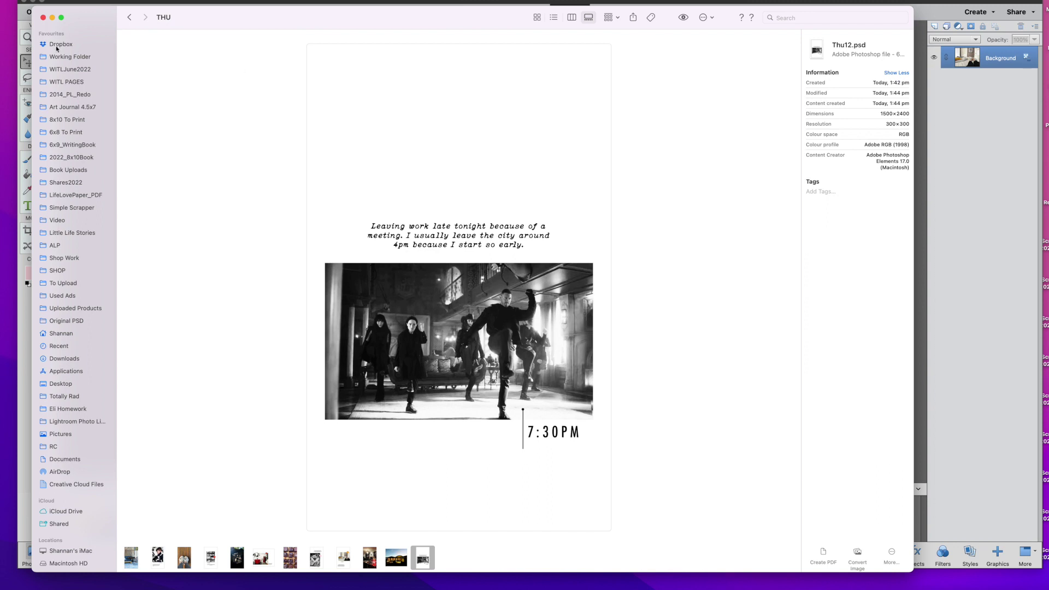
Look through the MONDAY folder's pages in WITL PAGES and return to the THU folder
left_click(61, 69)
left_click(60, 82)
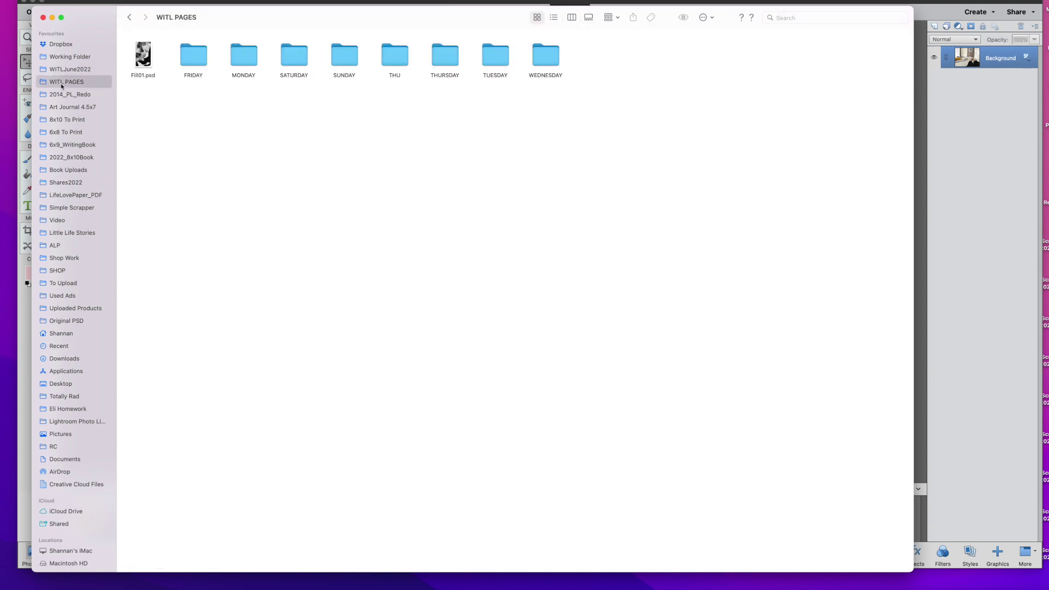
left_click(245, 58)
double_click(246, 63)
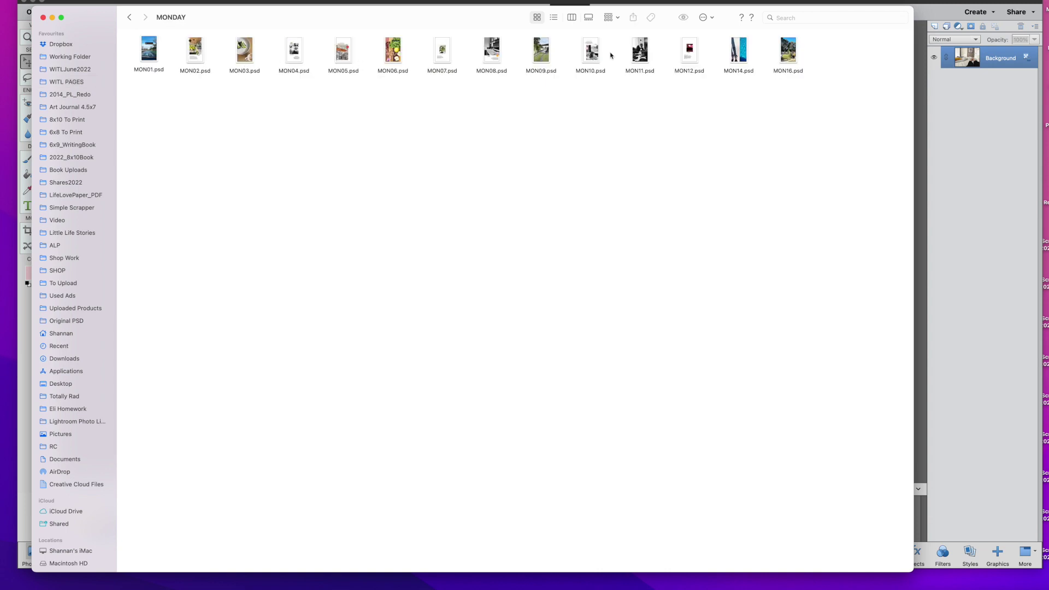
left_click(130, 17)
double_click(393, 51)
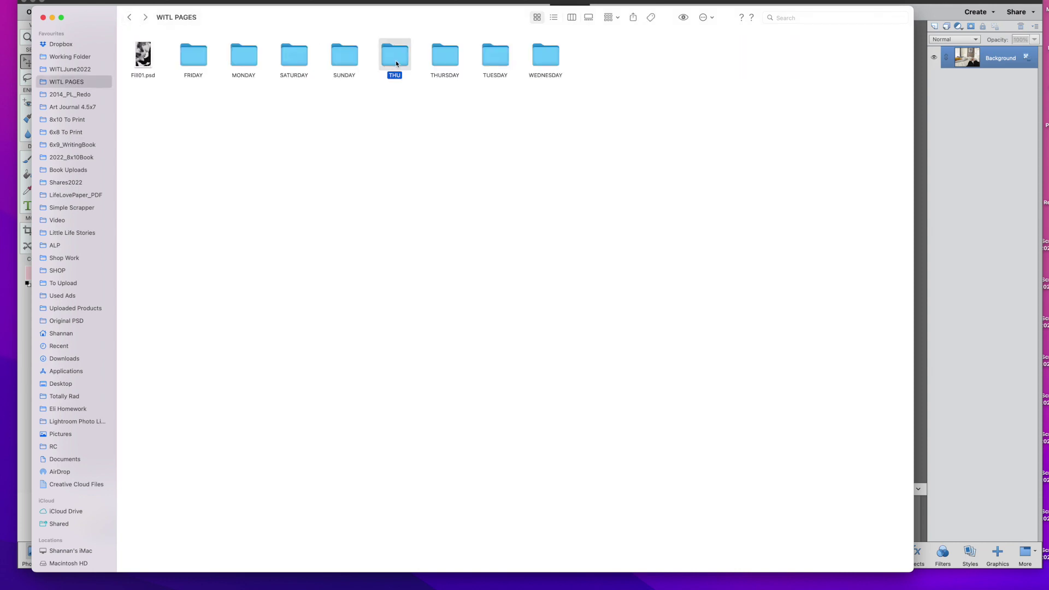